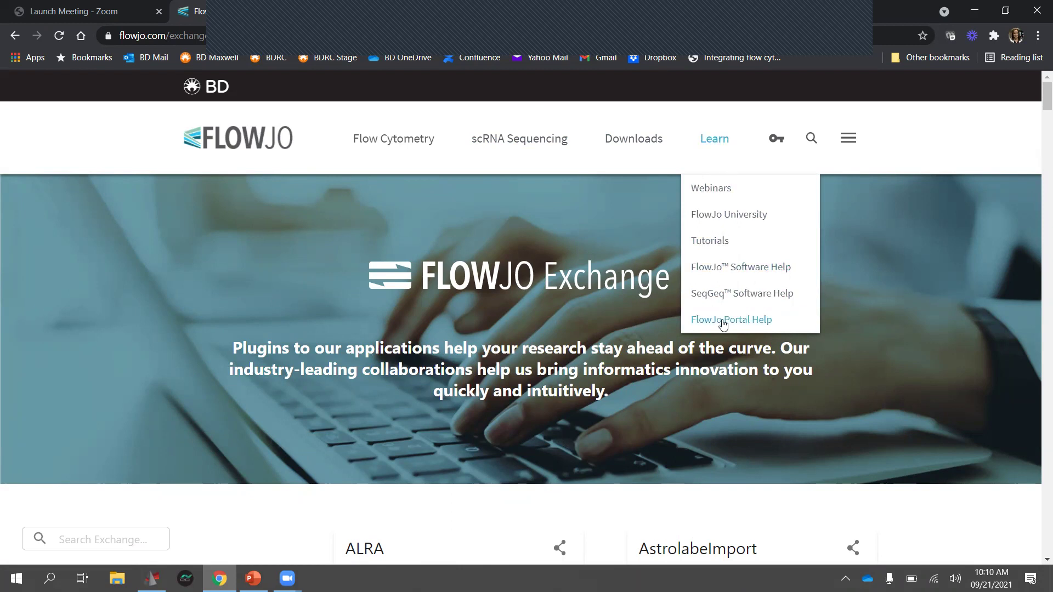
# - Open the FlowJo Software Help documentation and return to the FlowJo Exchange page
pyautogui.click(736, 271)
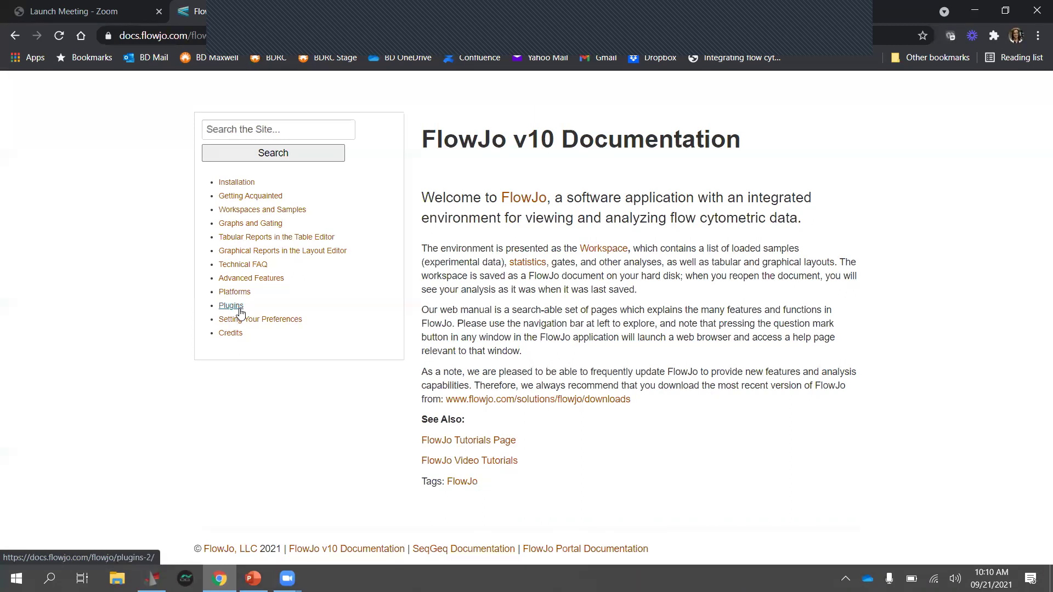
pyautogui.click(16, 39)
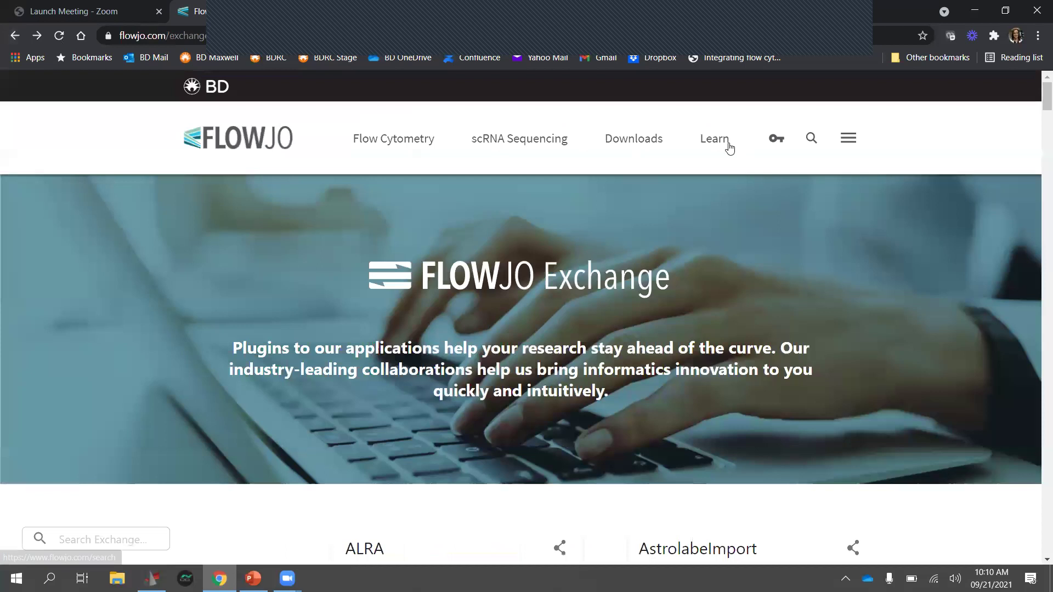
# - Open FlowJo University and start its FlowJo course section
pyautogui.moveTo(729, 147)
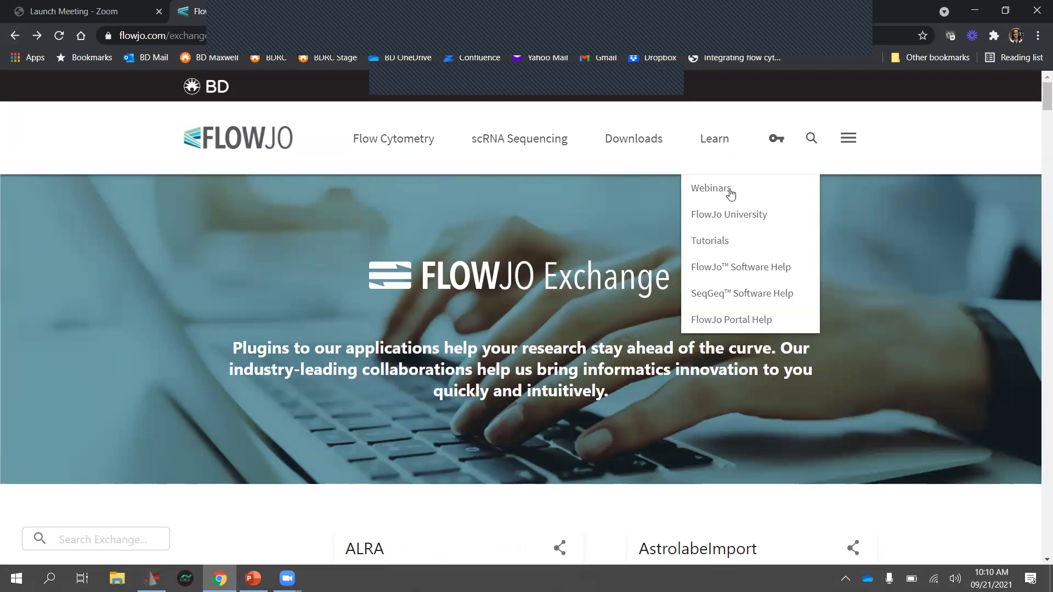
pyautogui.click(732, 223)
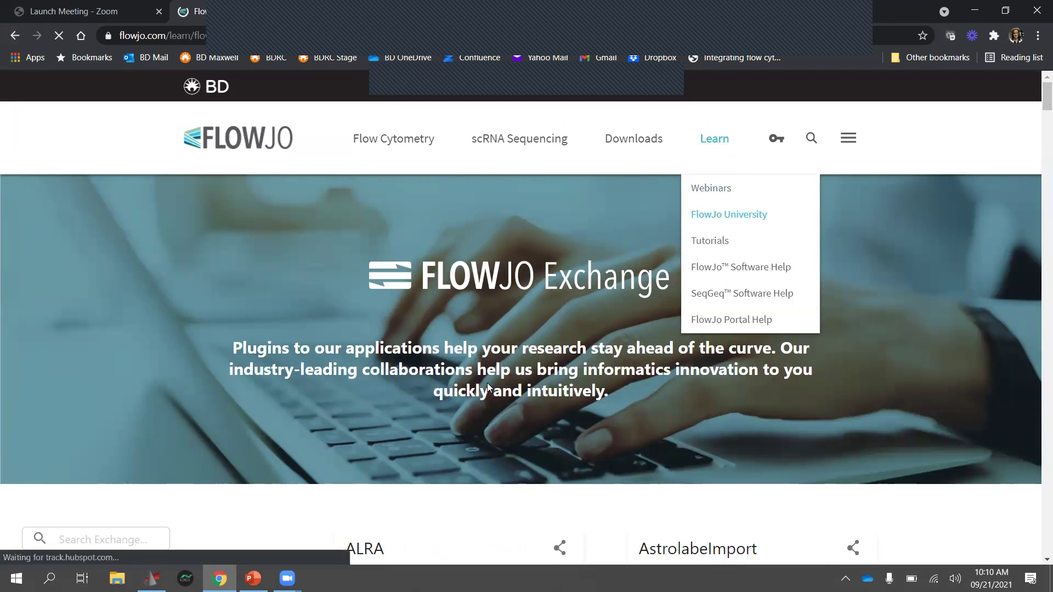
pyautogui.scroll(-5, 222, 418)
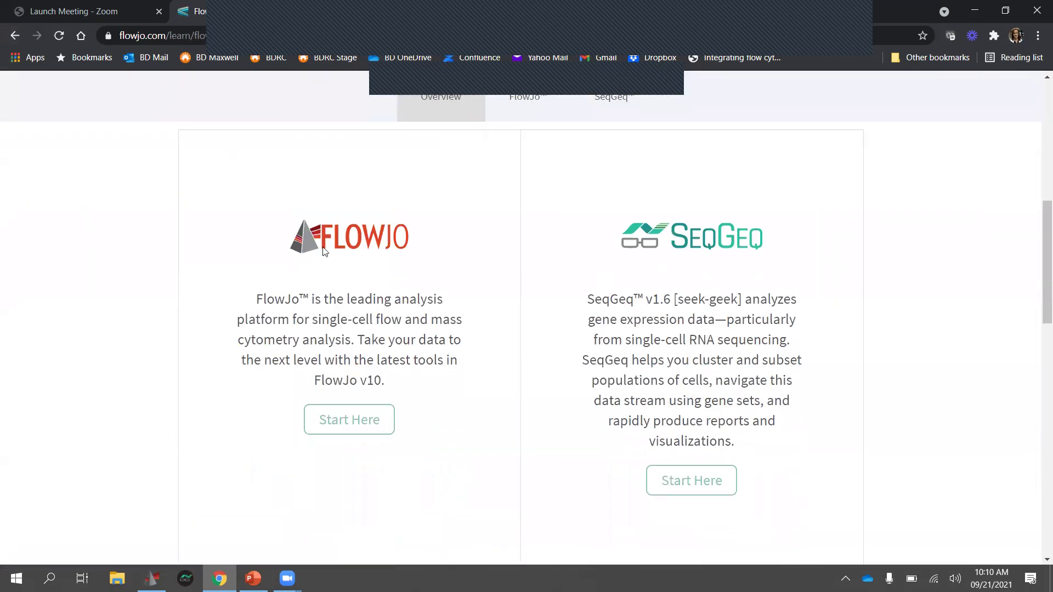
pyautogui.click(334, 418)
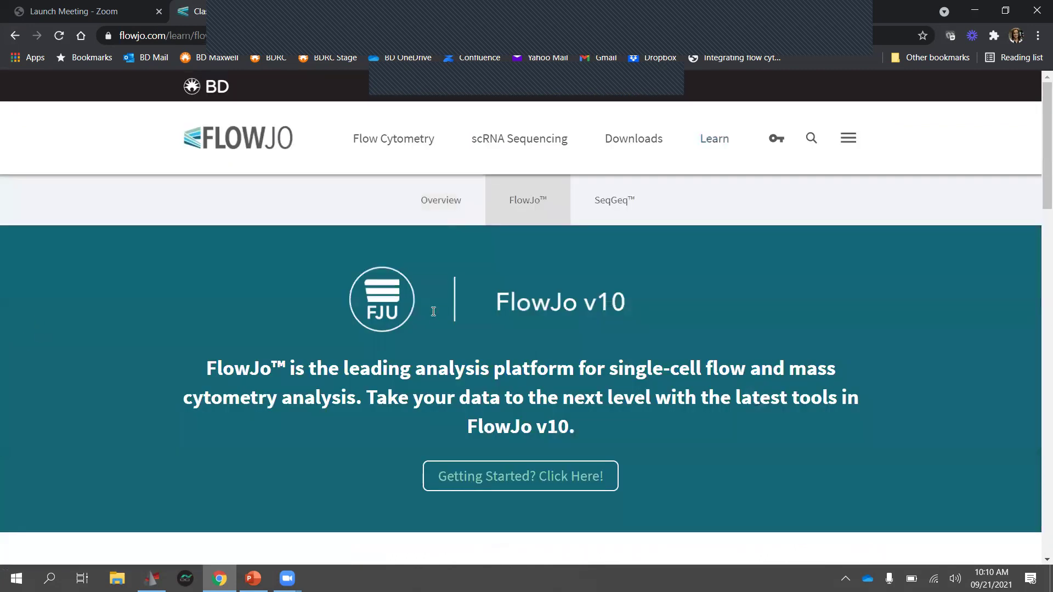
# - Review the FlowJo v10 course topics, from the beginner cards through Advanced Topics and FlowJo Portal
pyautogui.scroll(-8, 737, 324)
pyautogui.scroll(2, 739, 324)
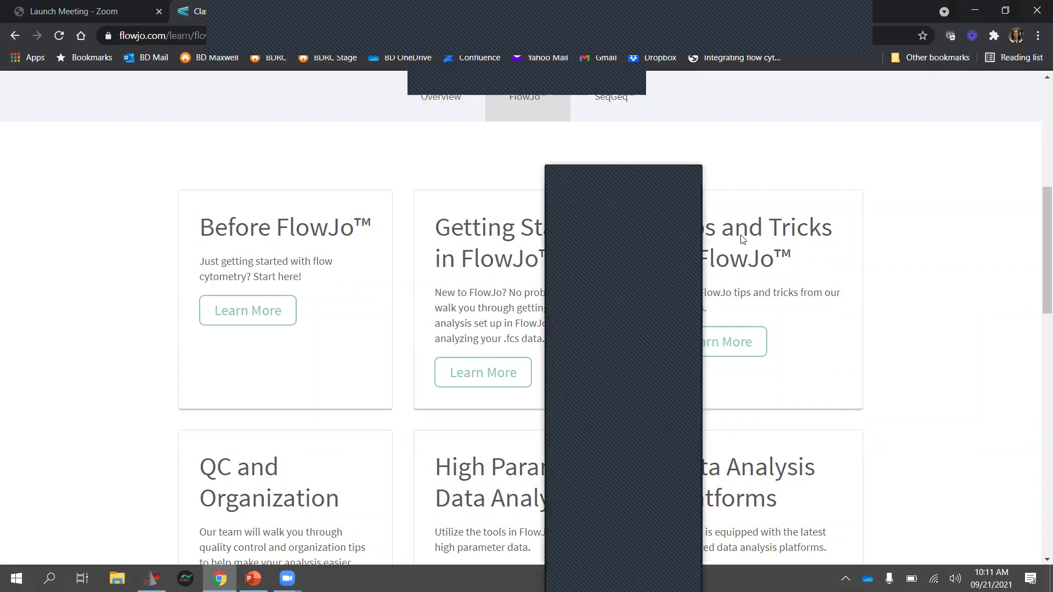
pyautogui.scroll(-2, 684, 221)
pyautogui.scroll(-3, 627, 383)
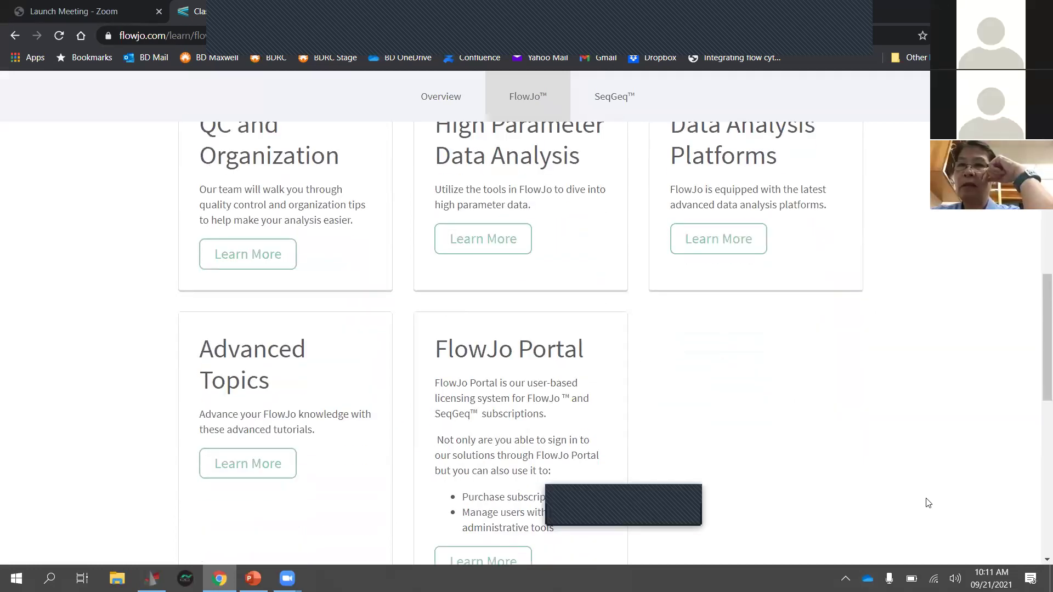
pyautogui.scroll(2, 742, 376)
pyautogui.scroll(2, 718, 344)
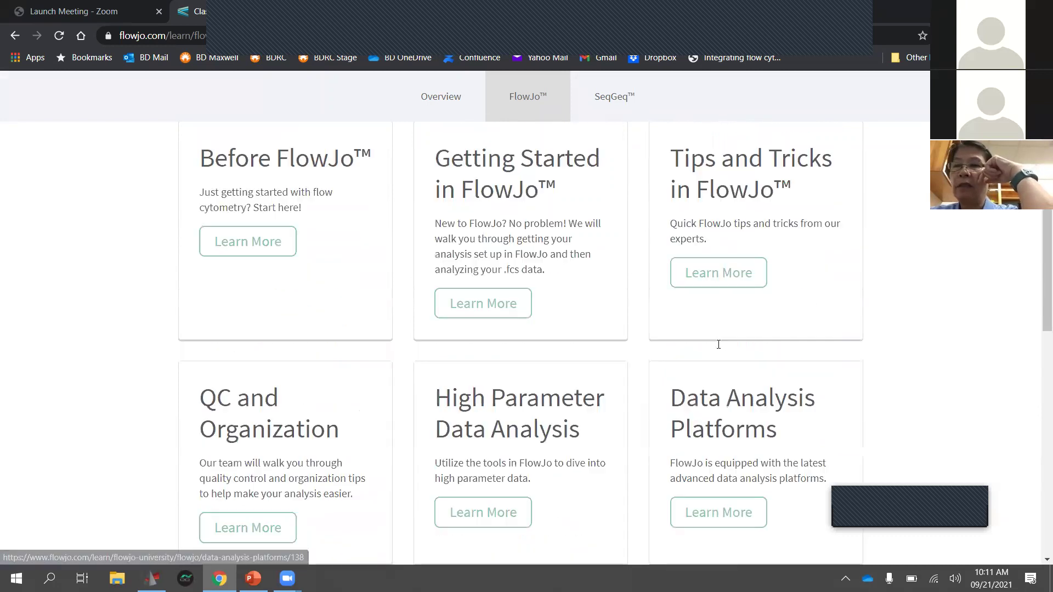
pyautogui.scroll(7, 718, 345)
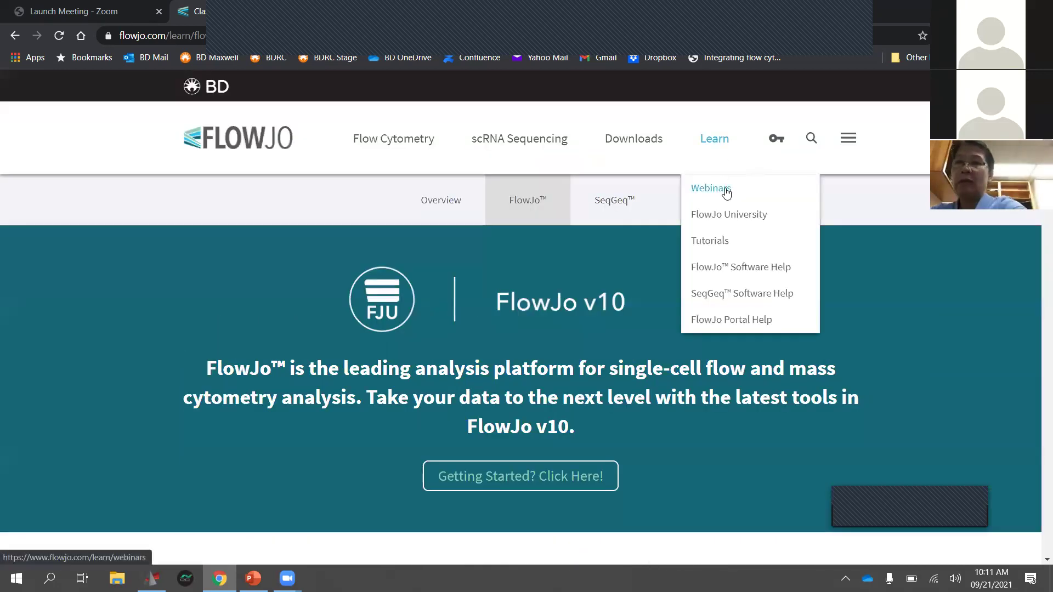
# - Open the Webinars page and review the topics and dates of the upcoming sessions
pyautogui.click(726, 192)
pyautogui.scroll(-5, 271, 367)
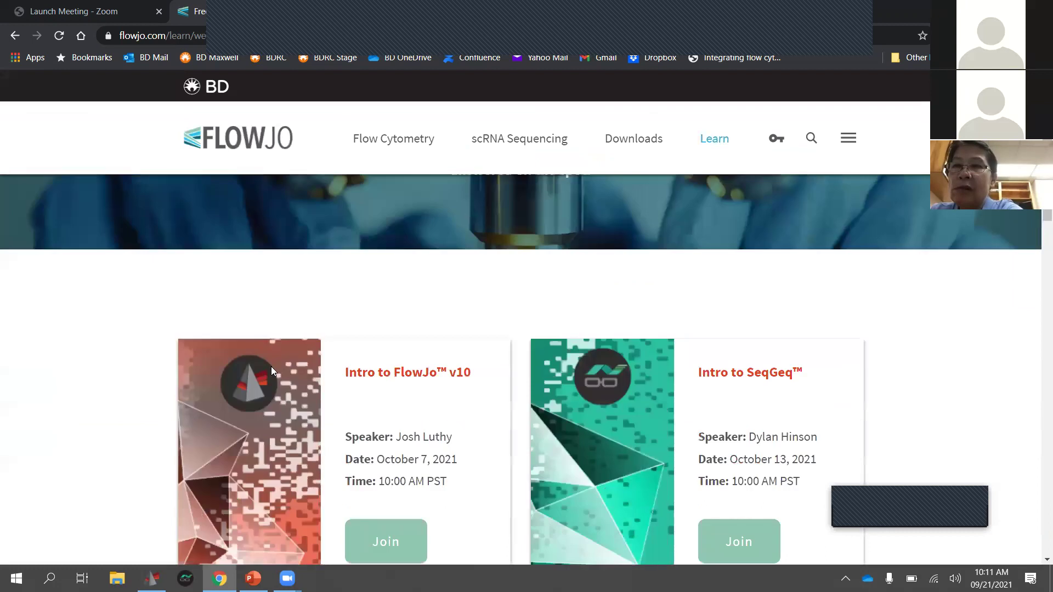
pyautogui.scroll(-3, 271, 366)
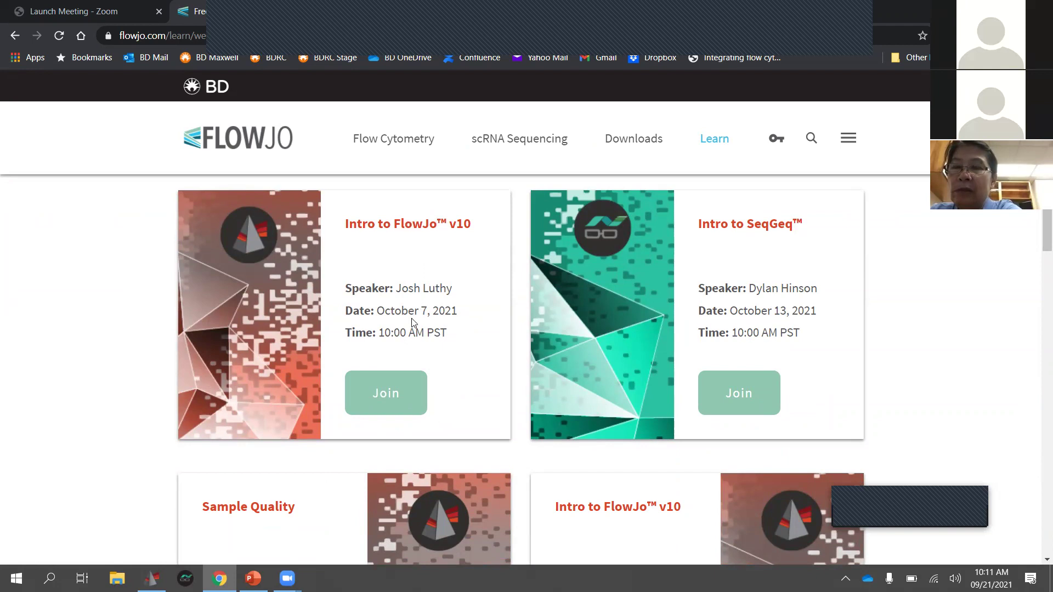
pyautogui.scroll(-4, 512, 311)
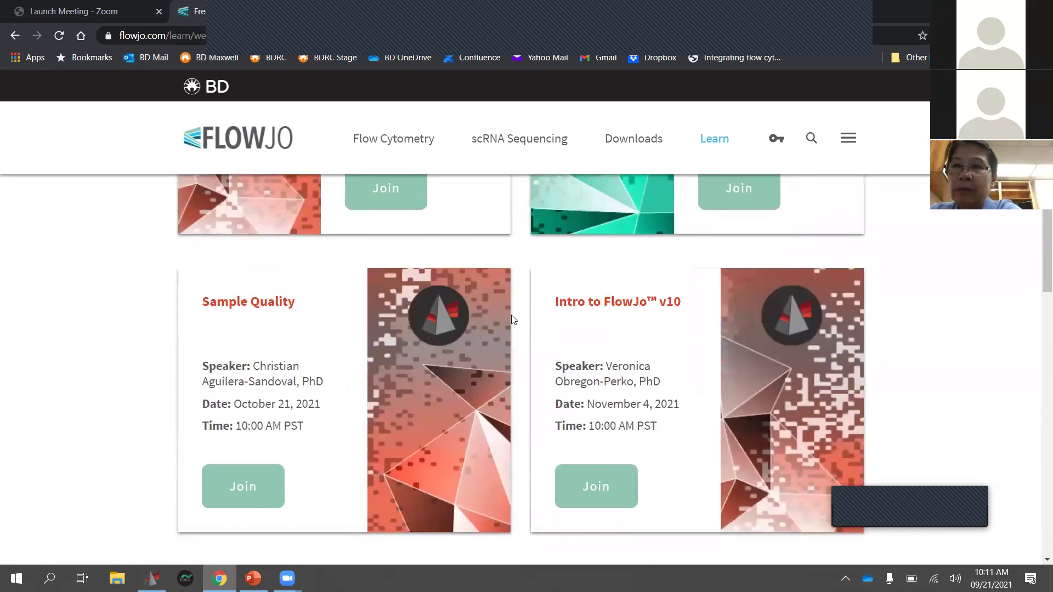
pyautogui.scroll(-1, 512, 316)
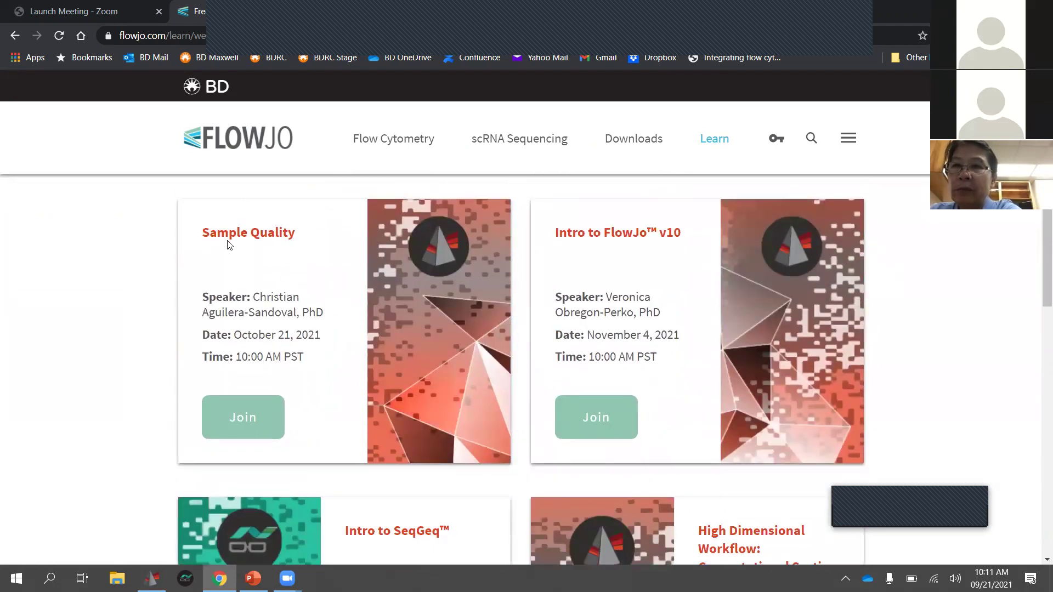
pyautogui.scroll(-2, 412, 317)
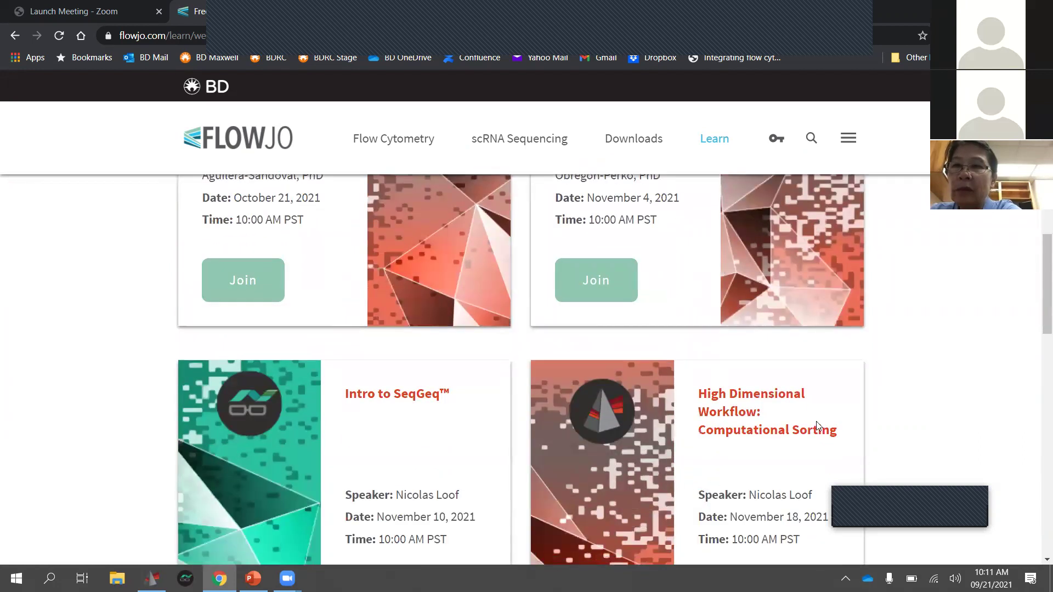
pyautogui.scroll(-5, 708, 474)
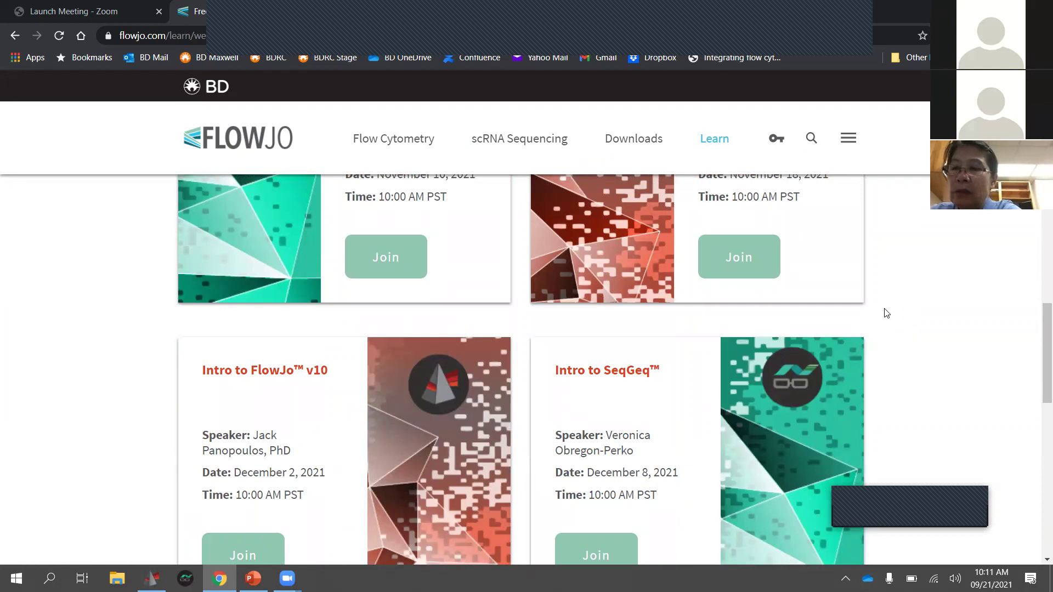
pyautogui.scroll(-6, 886, 310)
pyautogui.scroll(-1, 906, 300)
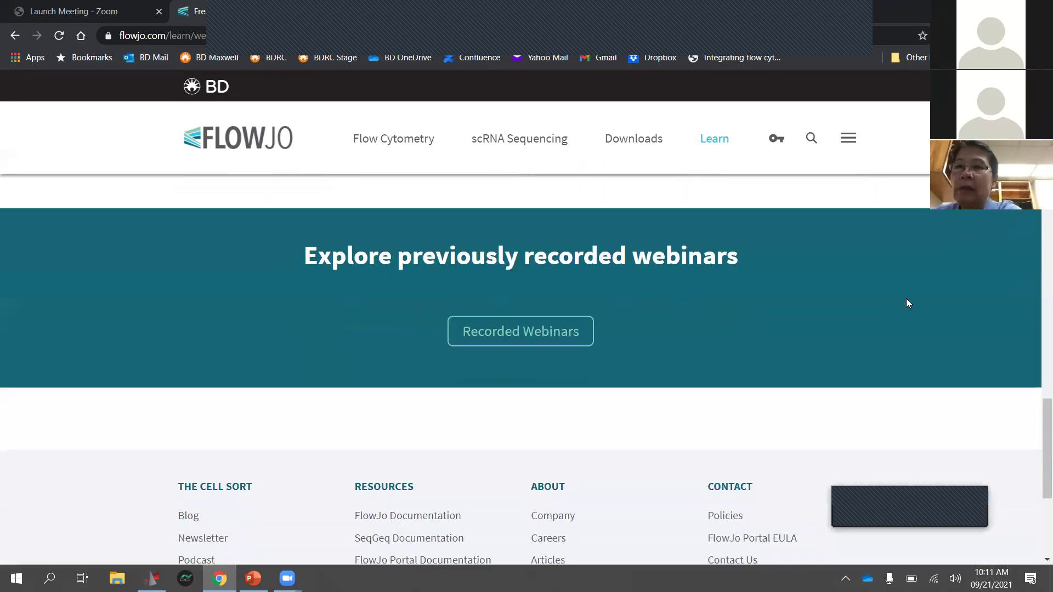
# - Open the Recorded Webinars library and look over the available FlowJo and SeqGeq recordings
pyautogui.click(486, 334)
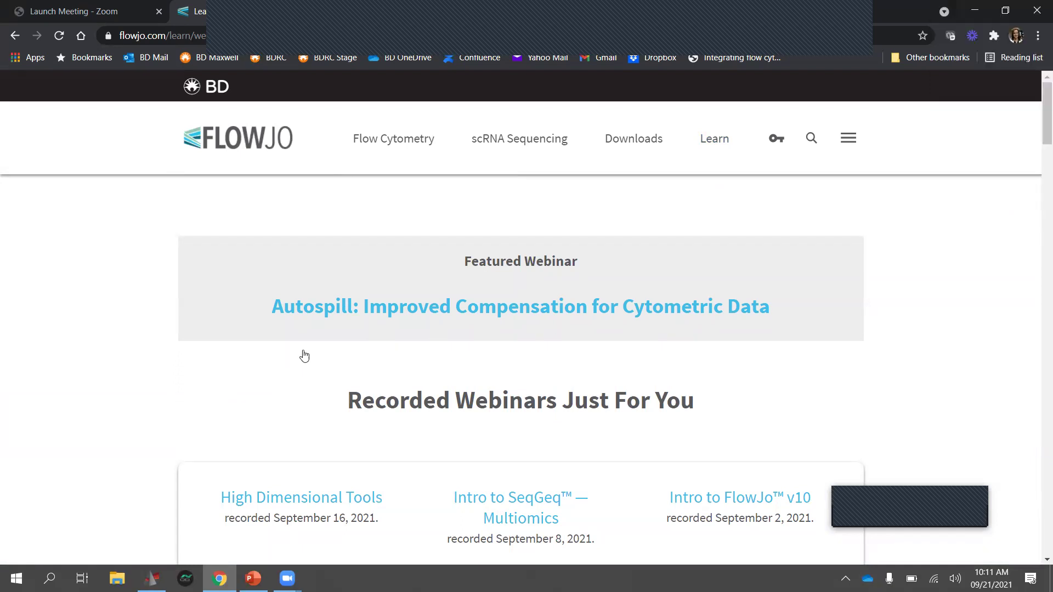
pyautogui.scroll(-5, 304, 355)
pyautogui.scroll(1, 307, 351)
pyautogui.scroll(-1, 310, 348)
pyautogui.scroll(-2, 315, 351)
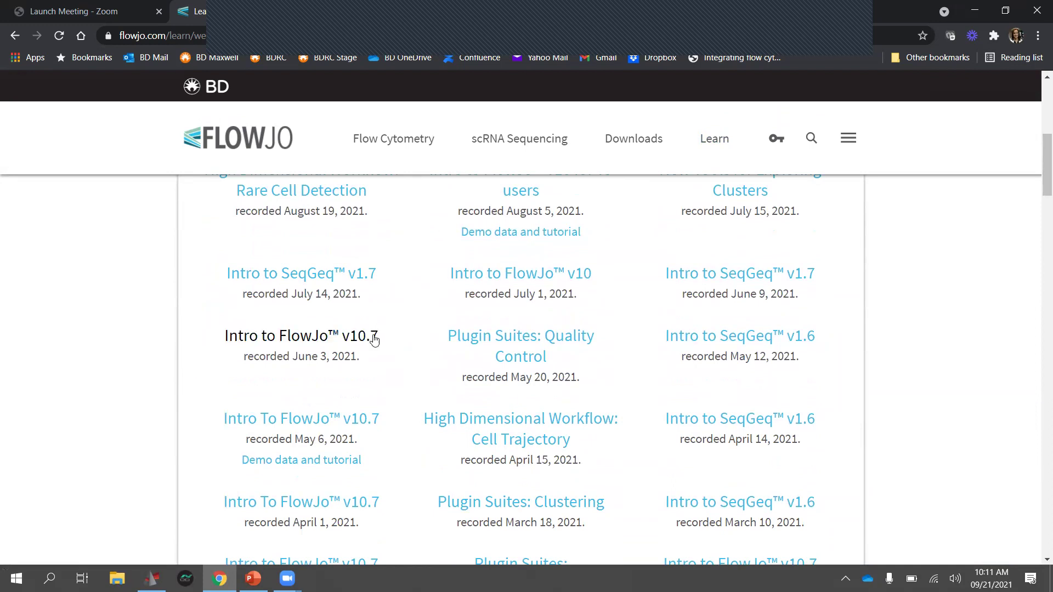
pyautogui.scroll(2, 352, 322)
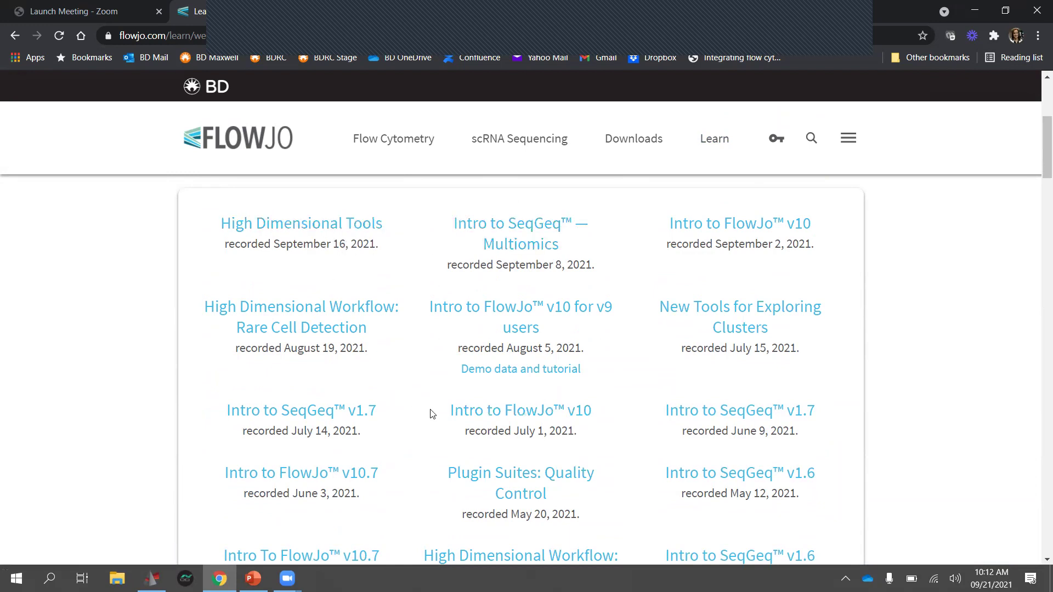
pyautogui.scroll(-1, 419, 425)
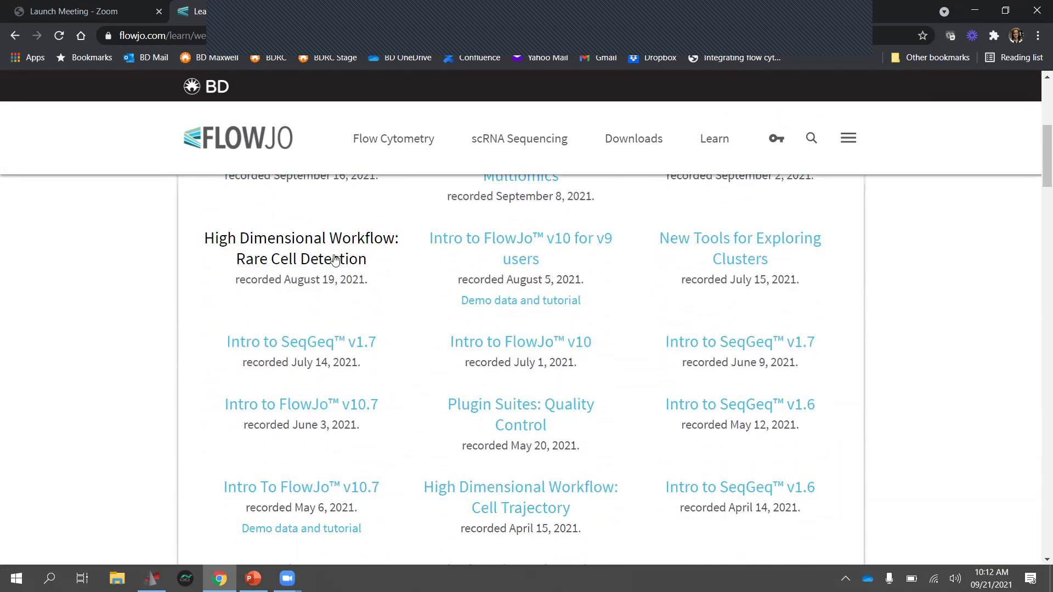
pyautogui.scroll(-2, 675, 390)
pyautogui.scroll(-3, 674, 391)
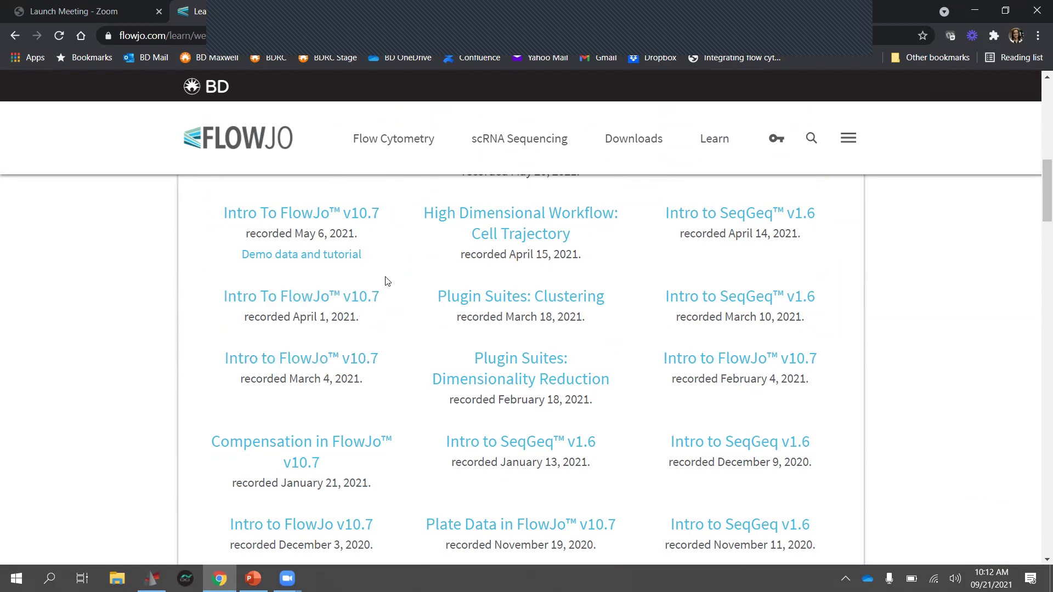
pyautogui.scroll(5, 726, 188)
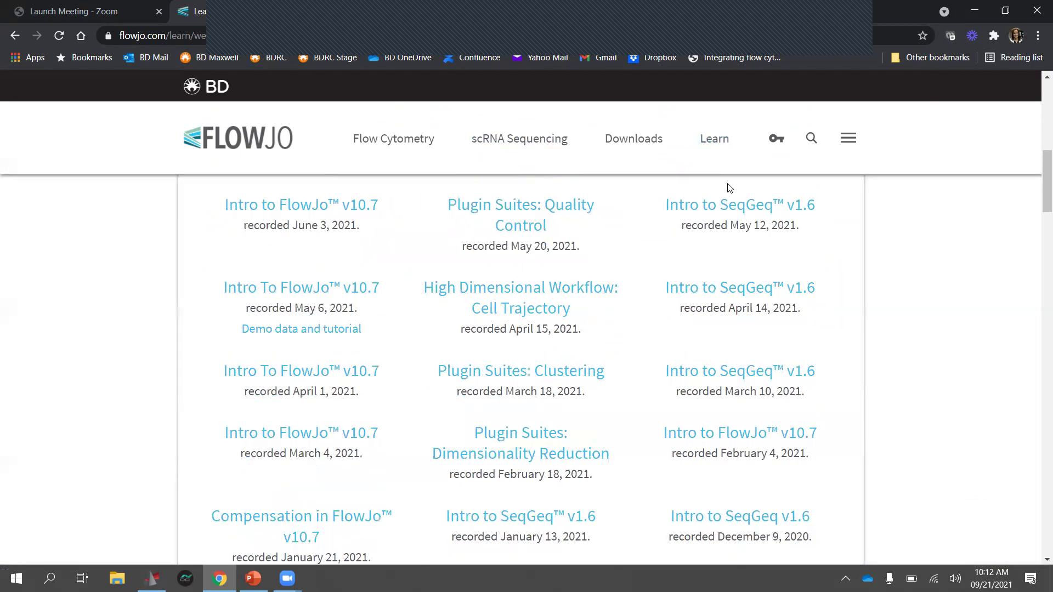
# - Open the Contact Us page from the site footer and review the technical and sales support contacts
pyautogui.moveTo(718, 144)
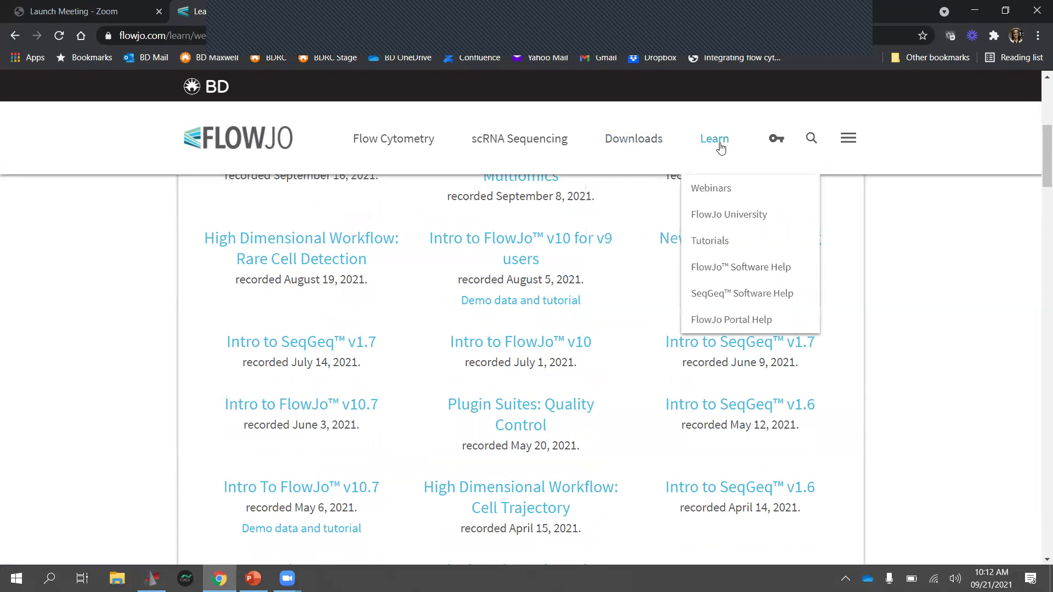
pyautogui.scroll(-9, 748, 423)
pyautogui.scroll(-20, 762, 383)
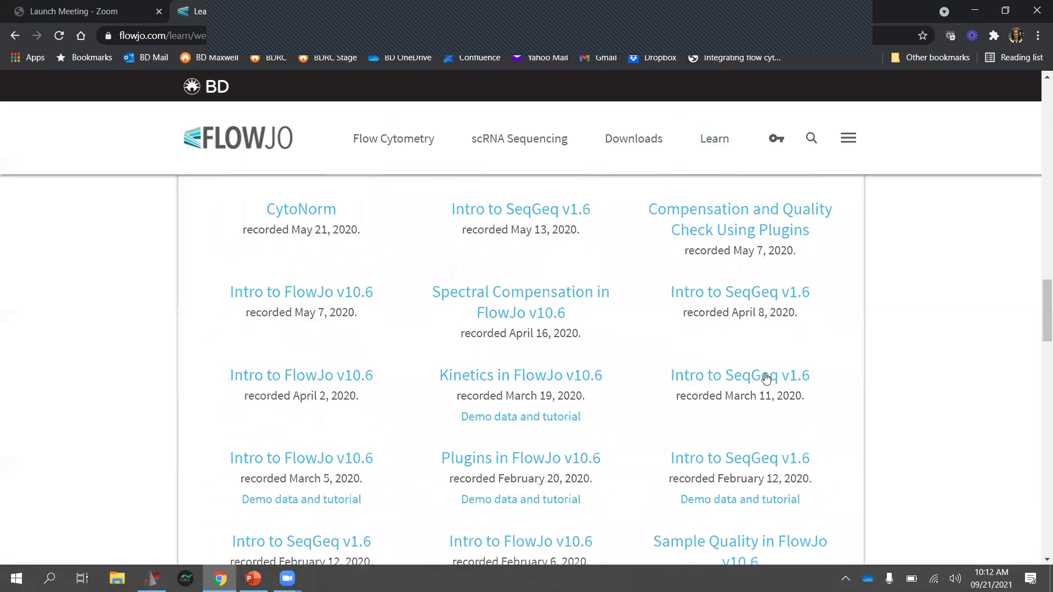
pyautogui.scroll(-4, 757, 383)
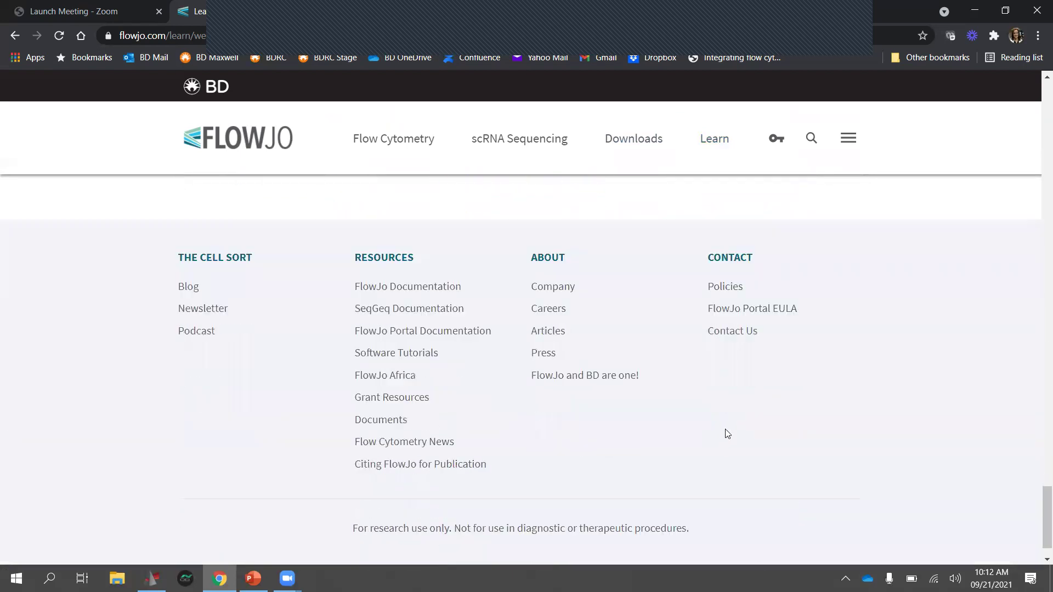
pyautogui.click(731, 331)
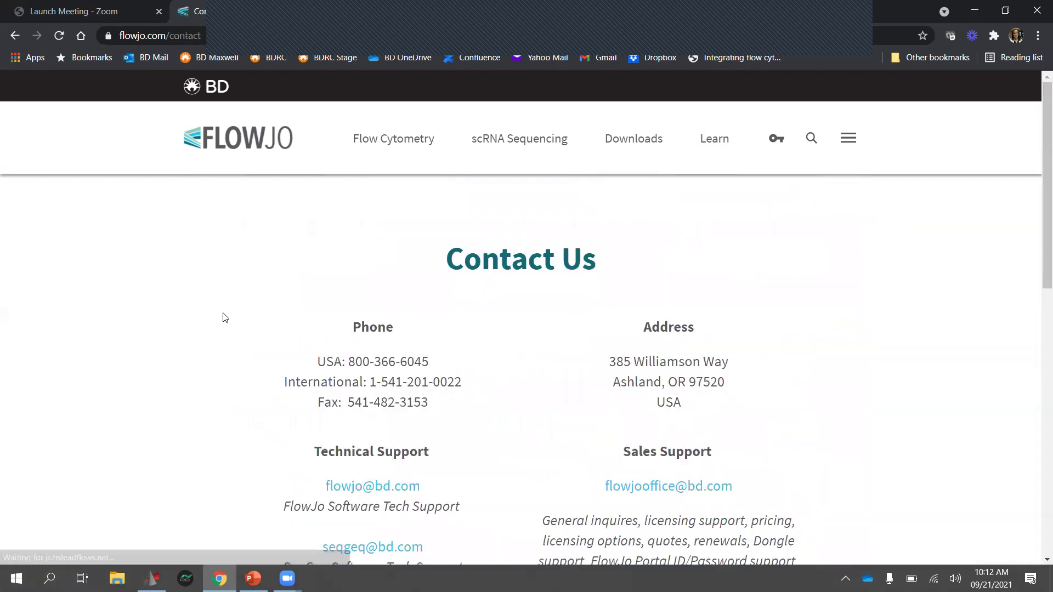
pyautogui.scroll(-4, 226, 318)
pyautogui.scroll(1, 399, 373)
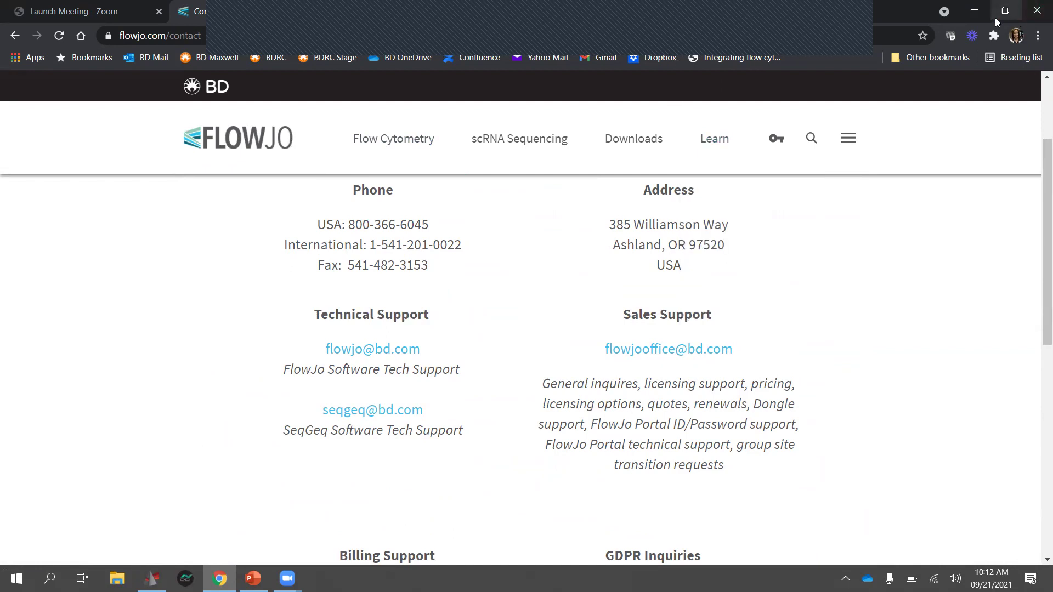
# - Minimize the browser and the PowerPoint presentation to switch to FlowJo, and maximize its empty workspace window
pyautogui.click(981, 10)
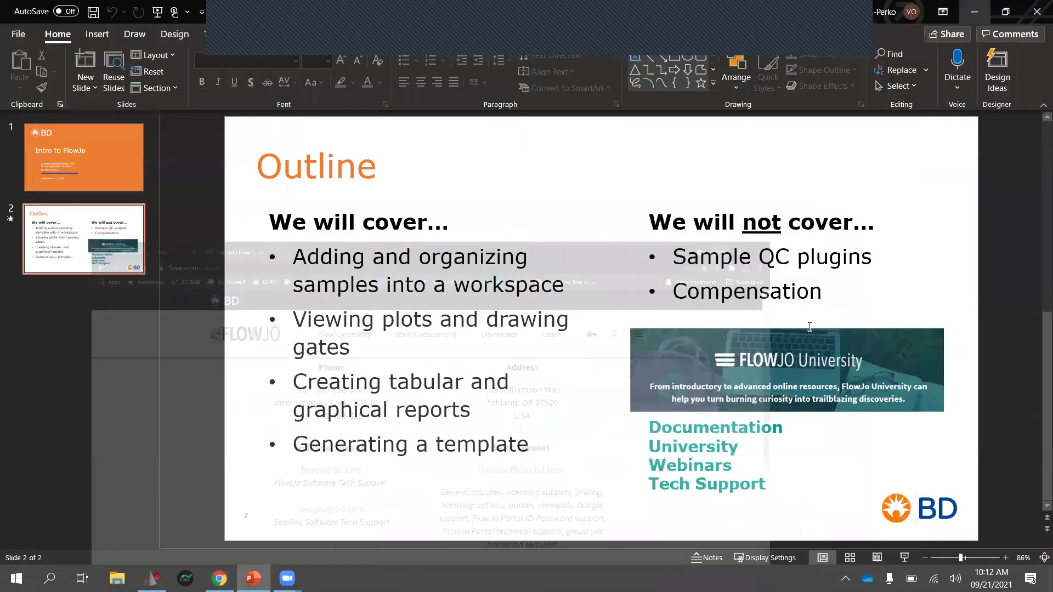
pyautogui.click(974, 12)
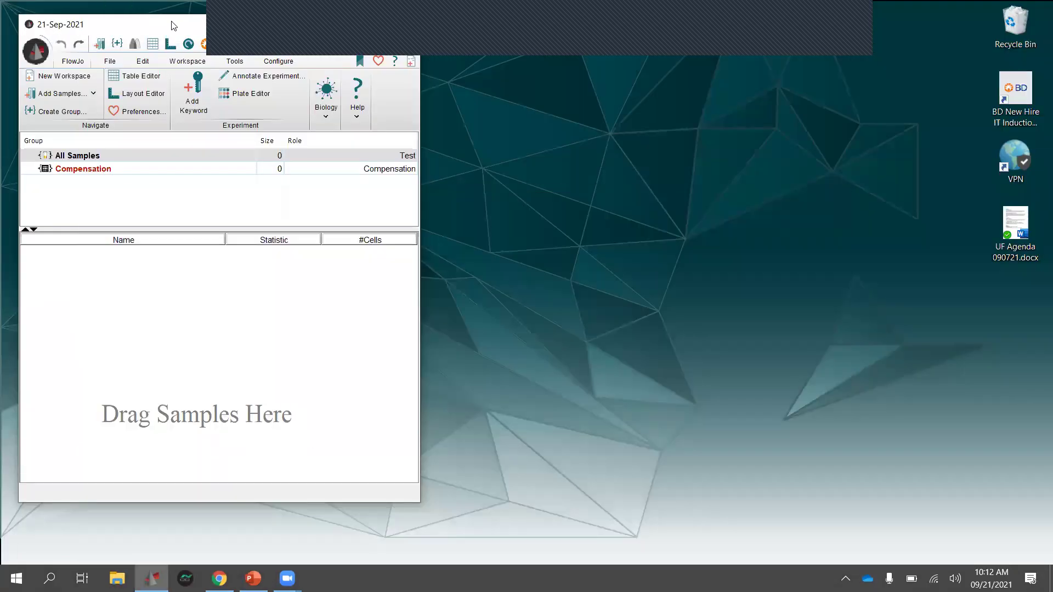
pyautogui.moveTo(173, 25); pyautogui.dragTo(169, 59)
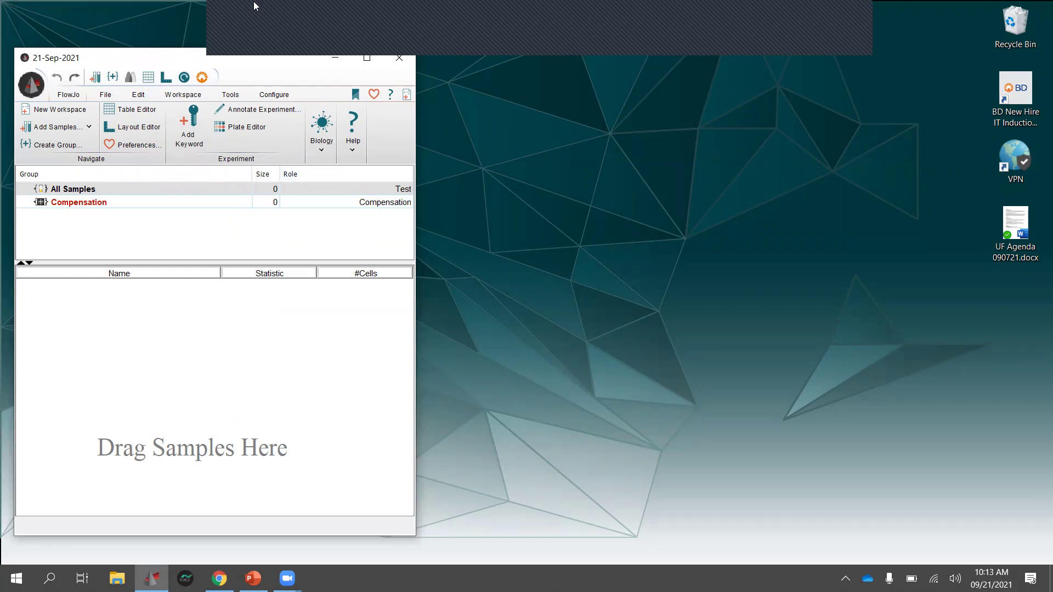
pyautogui.moveTo(285, 67); pyautogui.dragTo(292, 68)
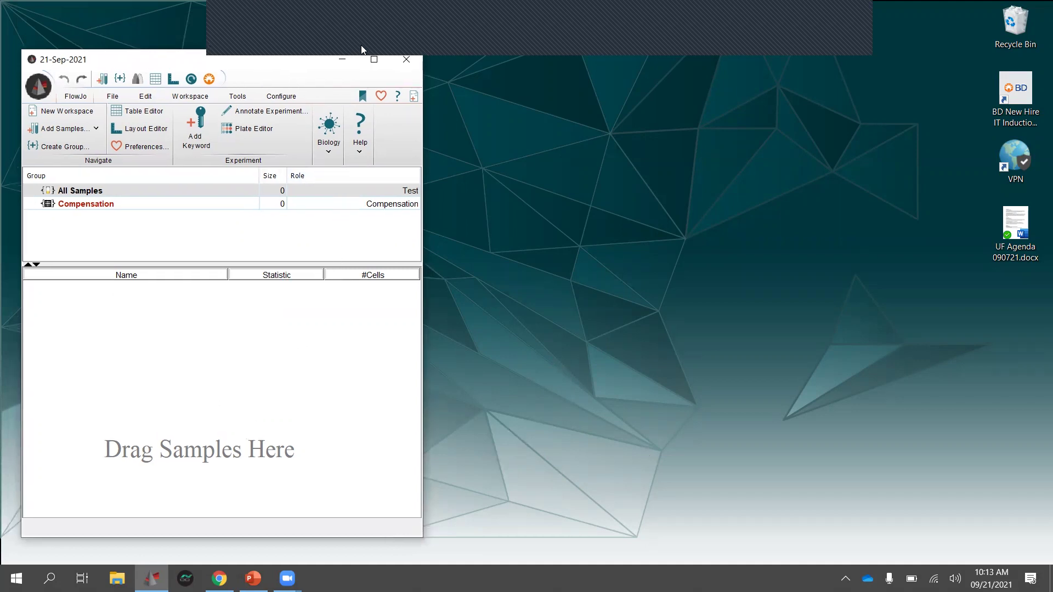
pyautogui.click(373, 59)
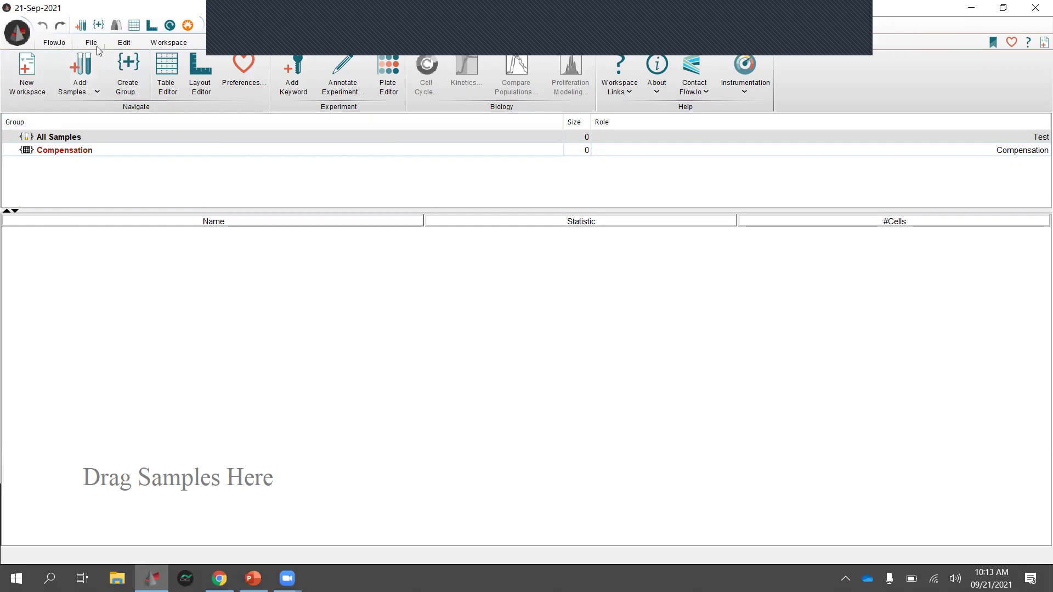
# - Examine the Workspace command set for groups, populations, statistics and keywords, and return to the main FlowJo commands
pyautogui.click(178, 45)
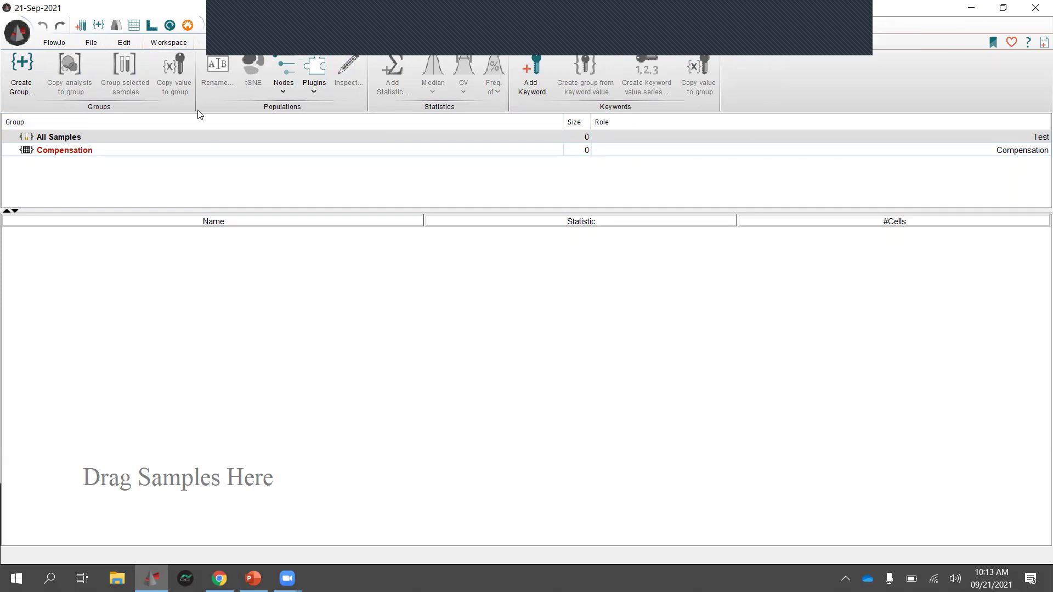
pyautogui.click(60, 45)
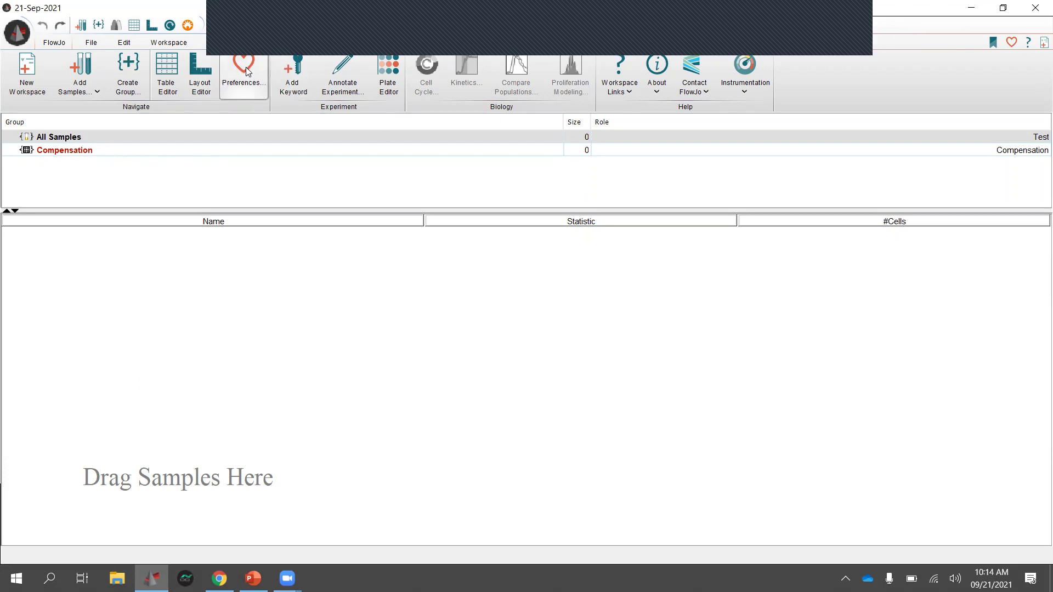
# - Open the preferences and look over the Fonts settings and the Gates settings, including the annotation position choices
pyautogui.click(254, 83)
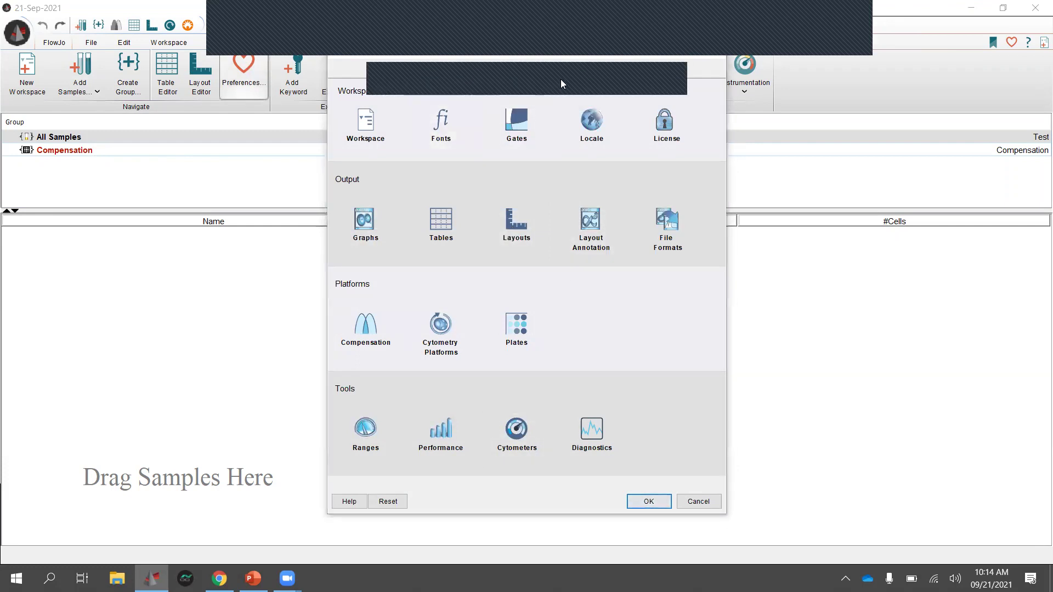
pyautogui.click(455, 129)
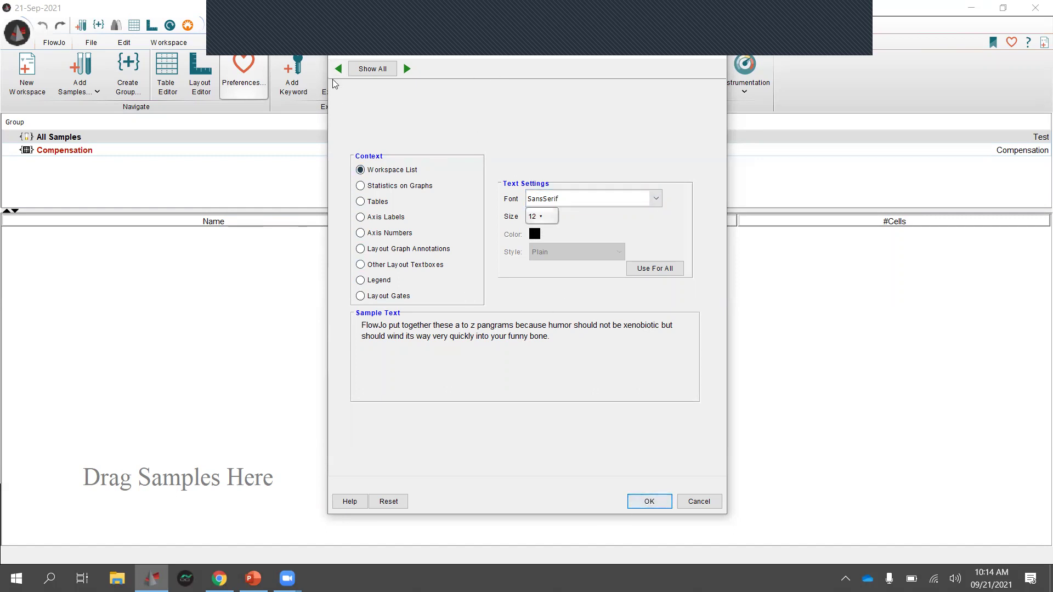
pyautogui.click(372, 69)
pyautogui.click(517, 132)
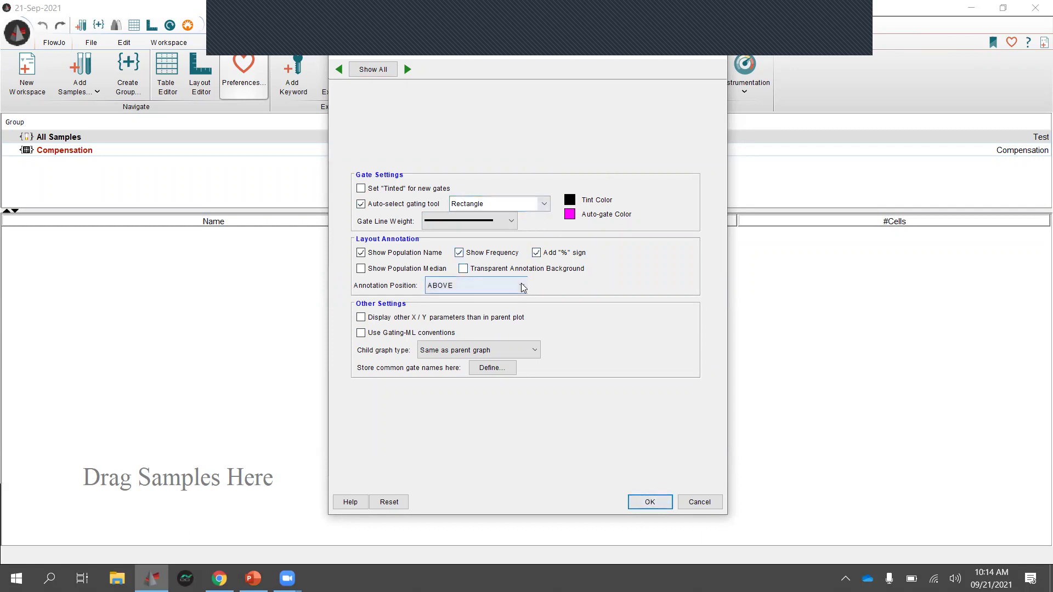
pyautogui.click(492, 290)
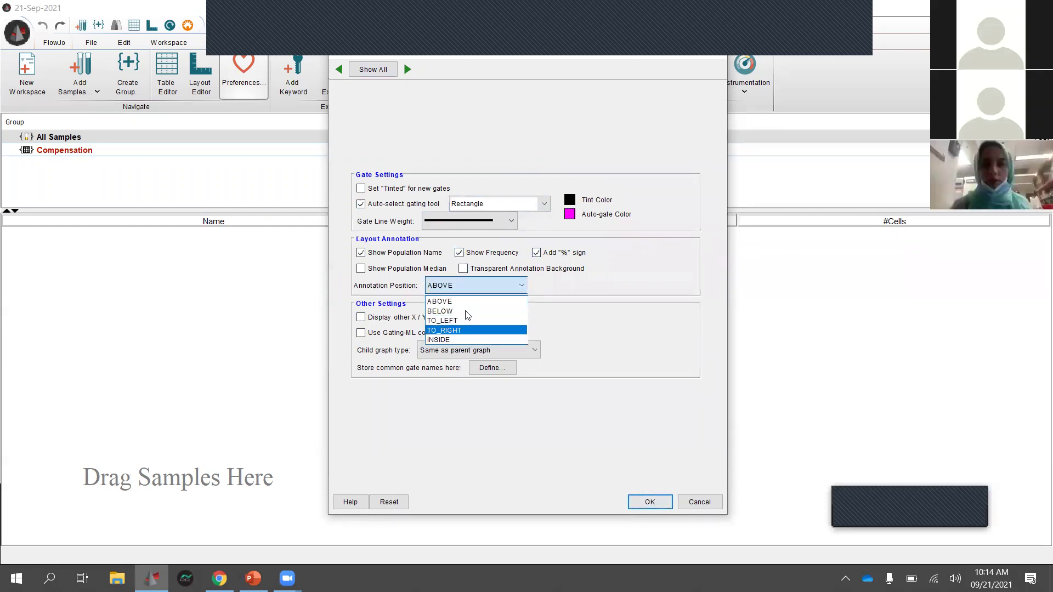
pyautogui.click(647, 332)
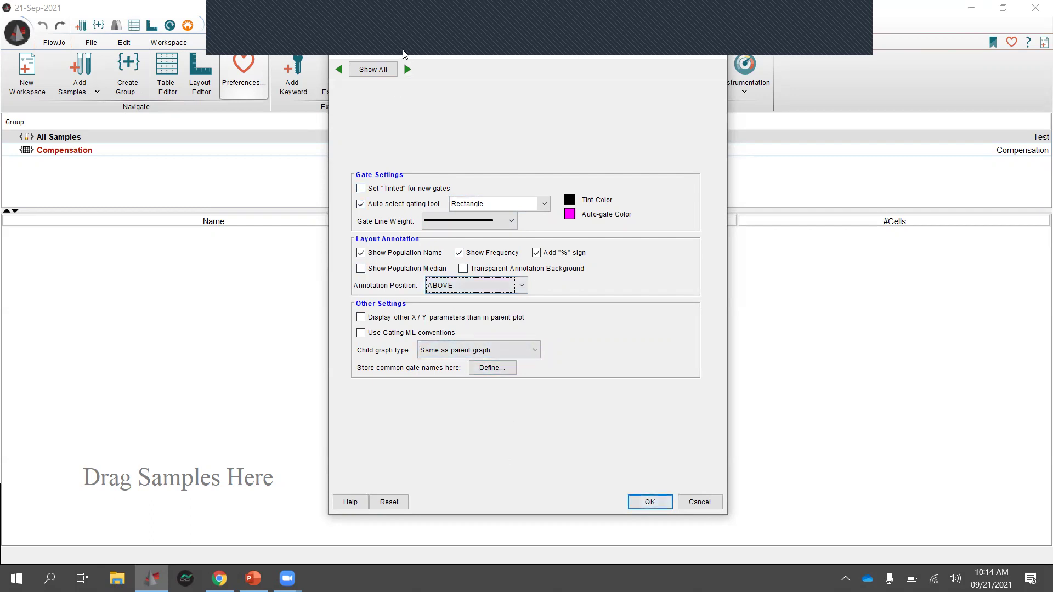
pyautogui.moveTo(355, 49); pyautogui.dragTo(306, 65)
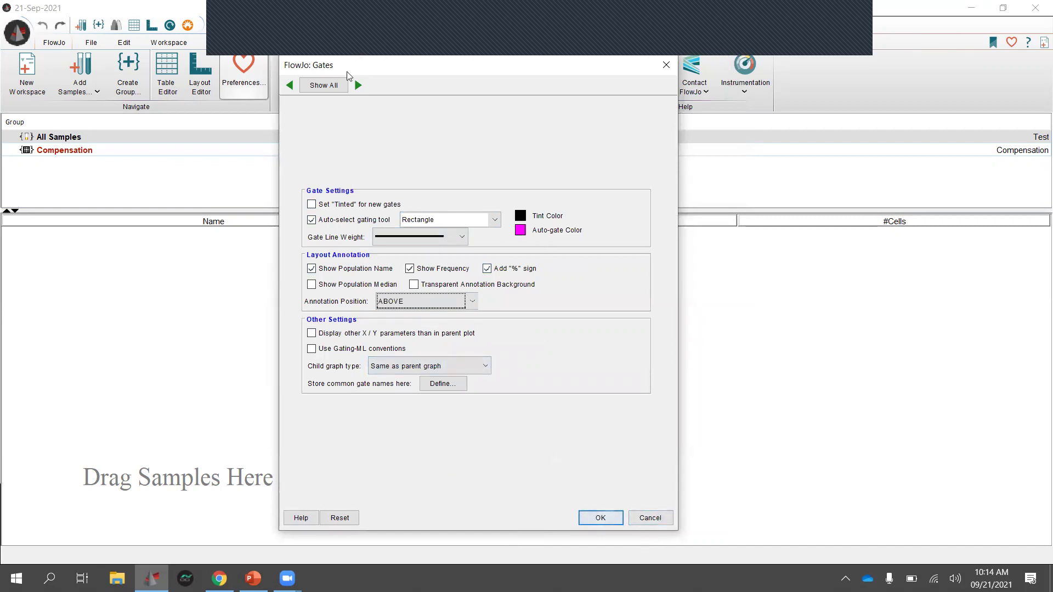
pyautogui.click(335, 85)
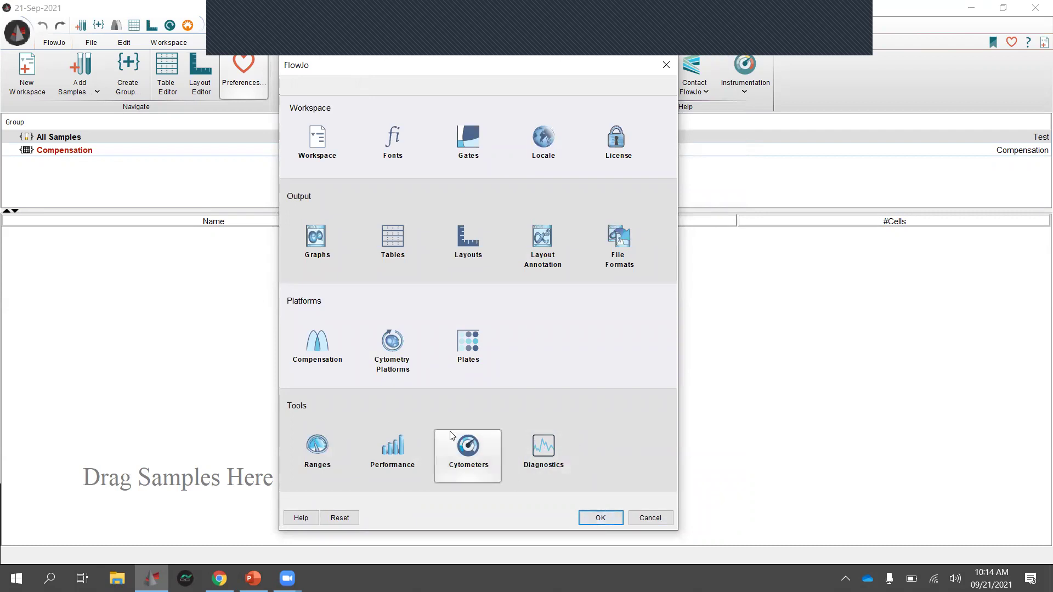
# - Look over the Diagnostics, License and Cytometers preferences, and close the preferences without saving changes
pyautogui.click(559, 463)
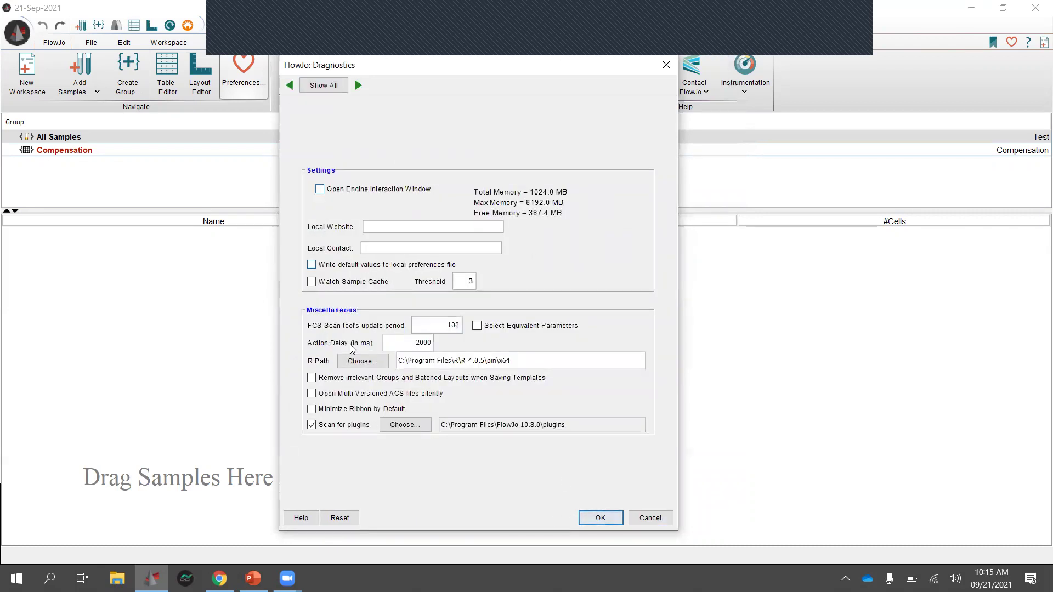
pyautogui.click(324, 85)
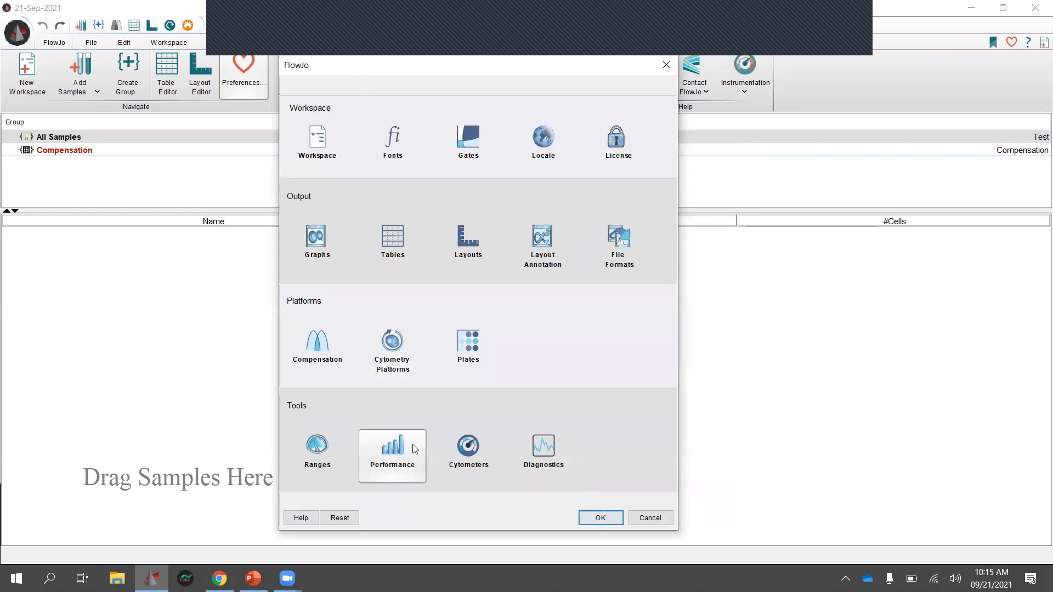
pyautogui.click(618, 139)
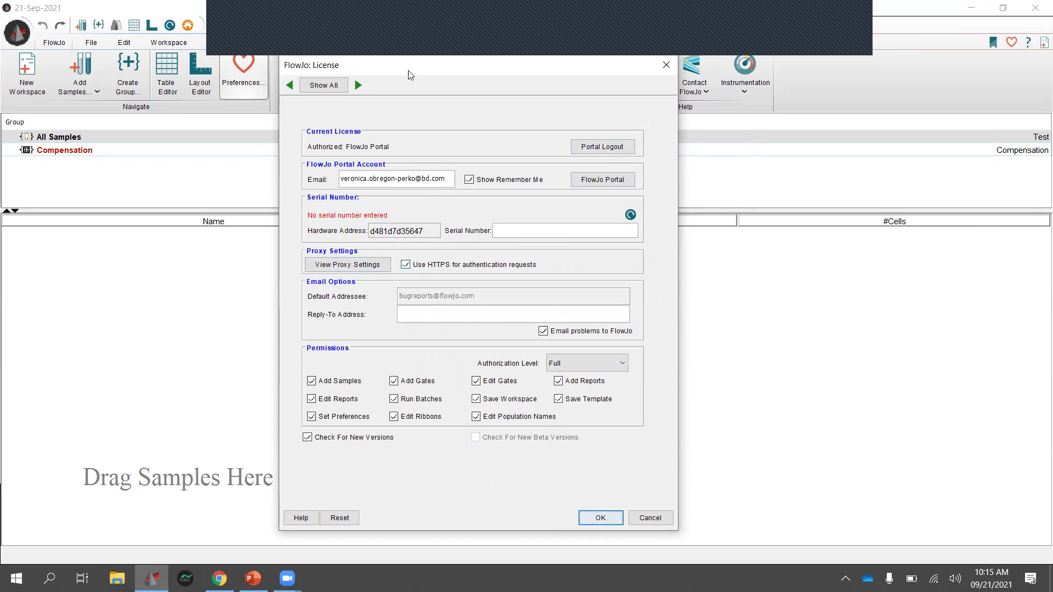
pyautogui.moveTo(400, 73); pyautogui.dragTo(390, 70)
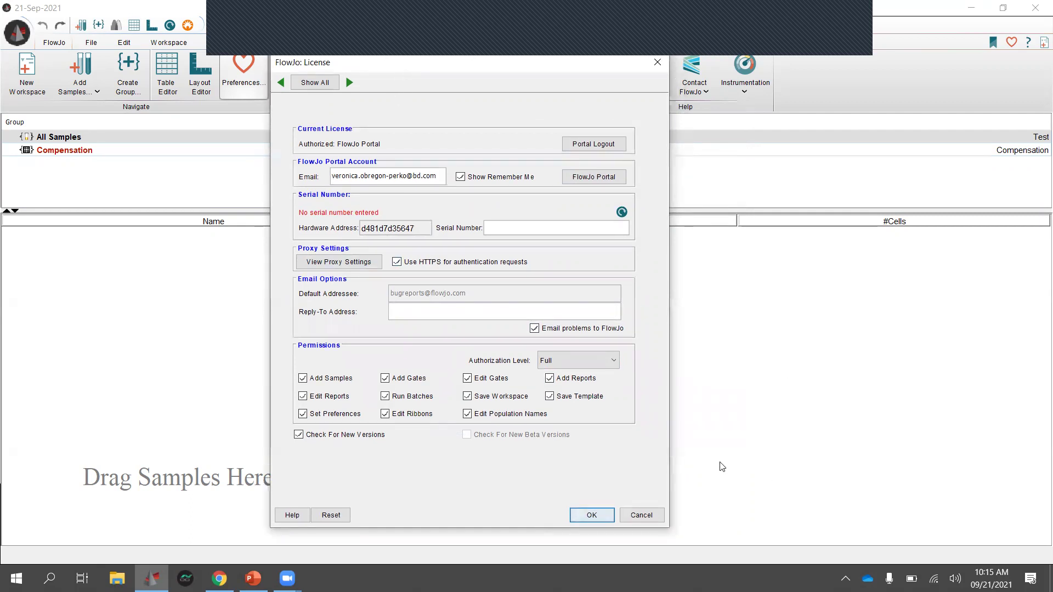
pyautogui.click(321, 82)
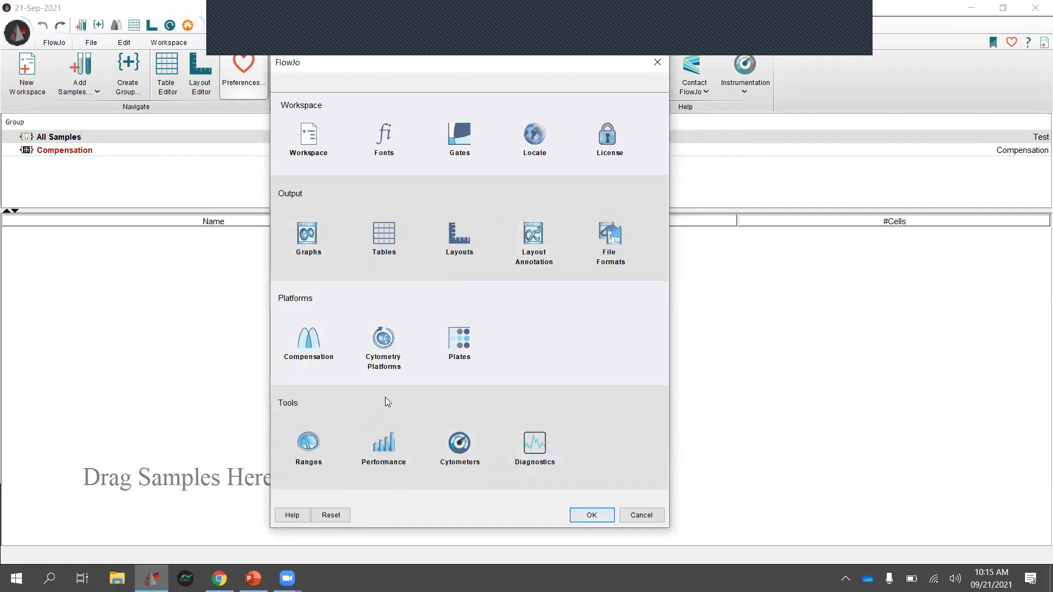
pyautogui.click(459, 445)
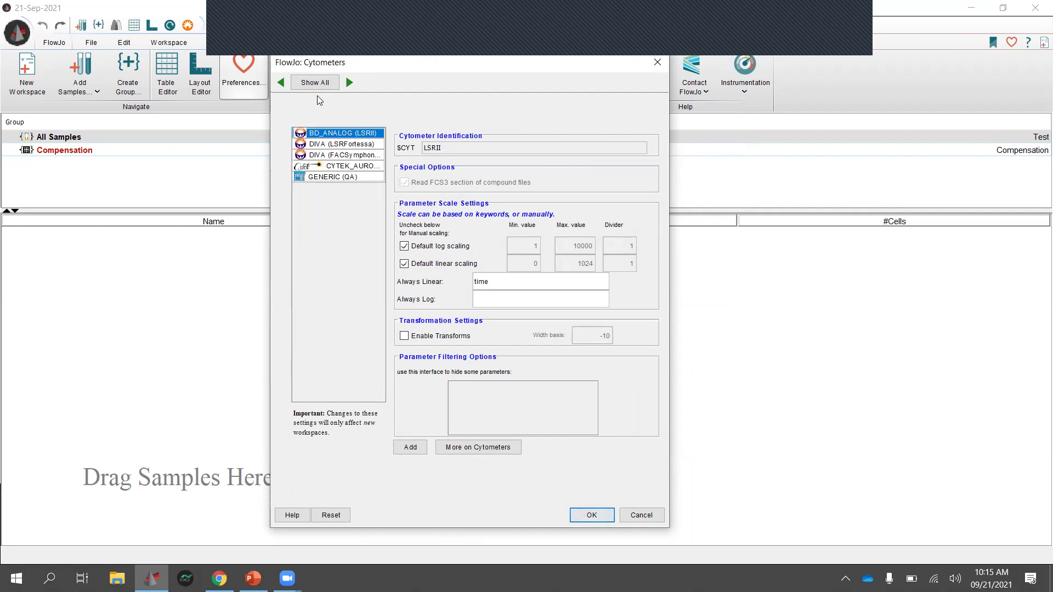
pyautogui.click(640, 518)
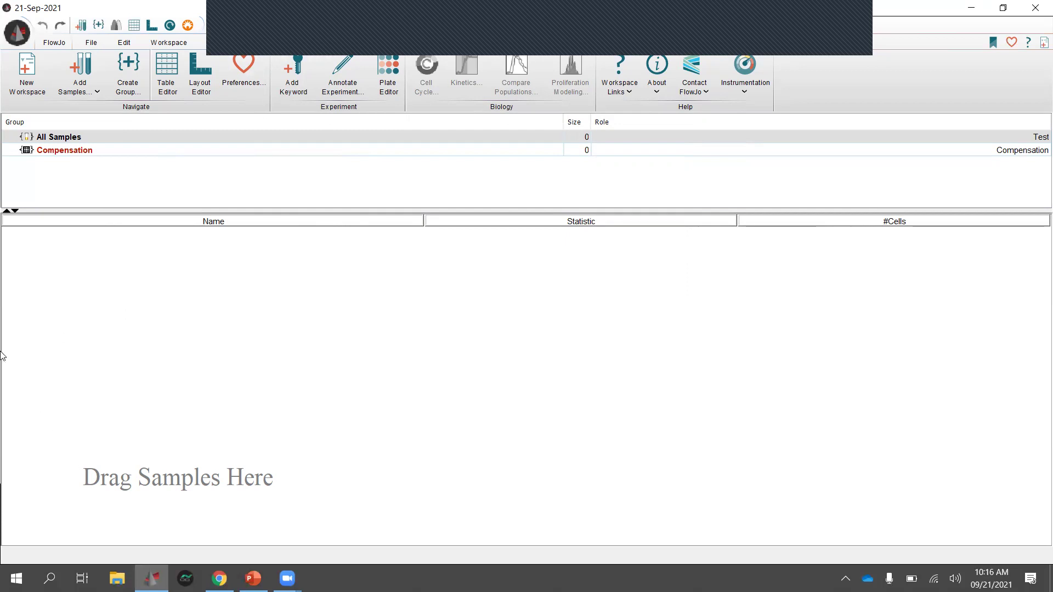
pyautogui.click(93, 80)
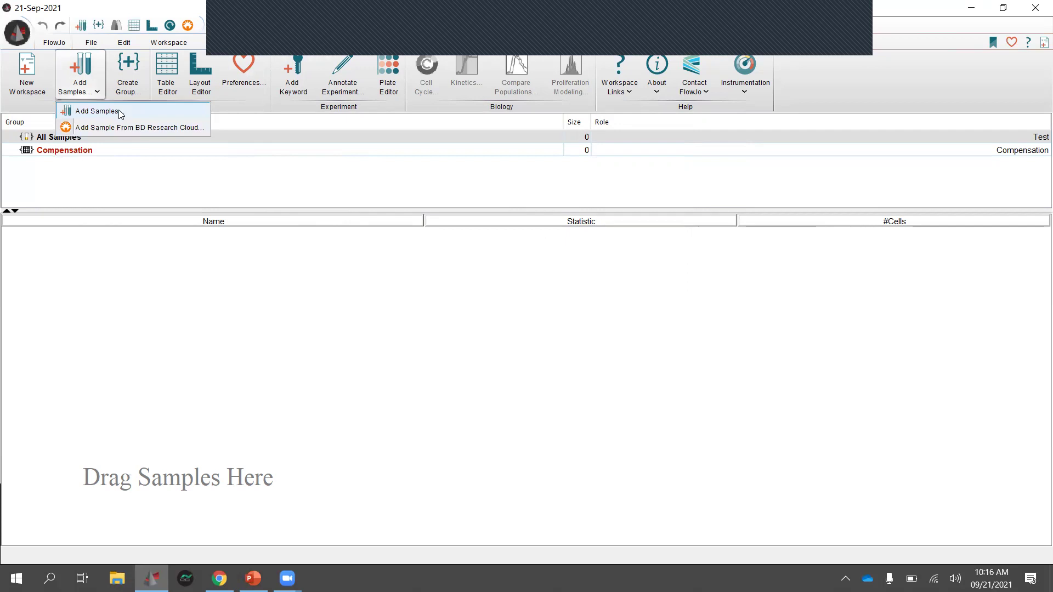
pyautogui.click(97, 111)
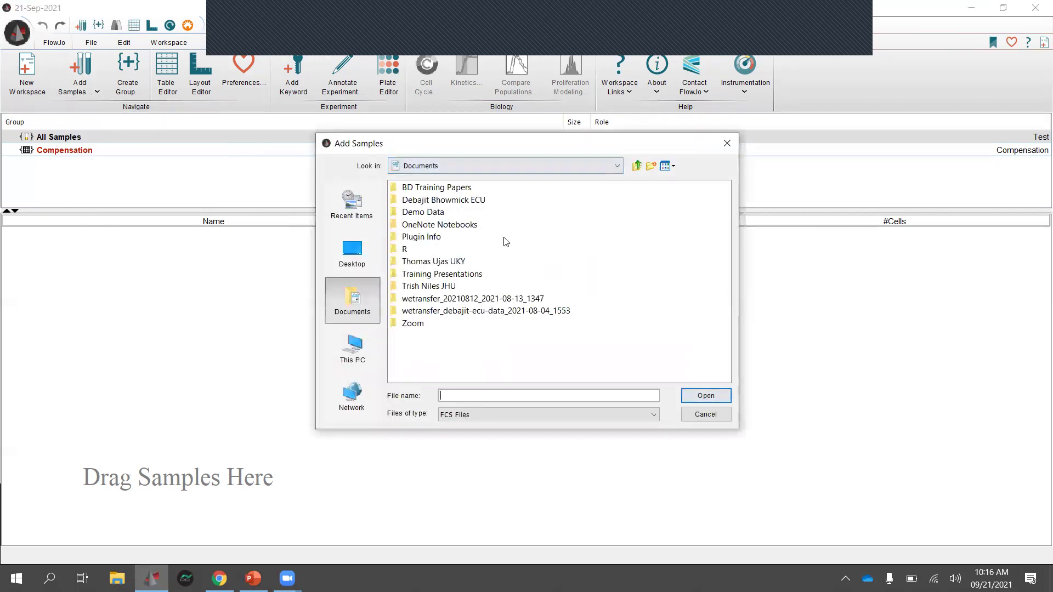
pyautogui.click(704, 414)
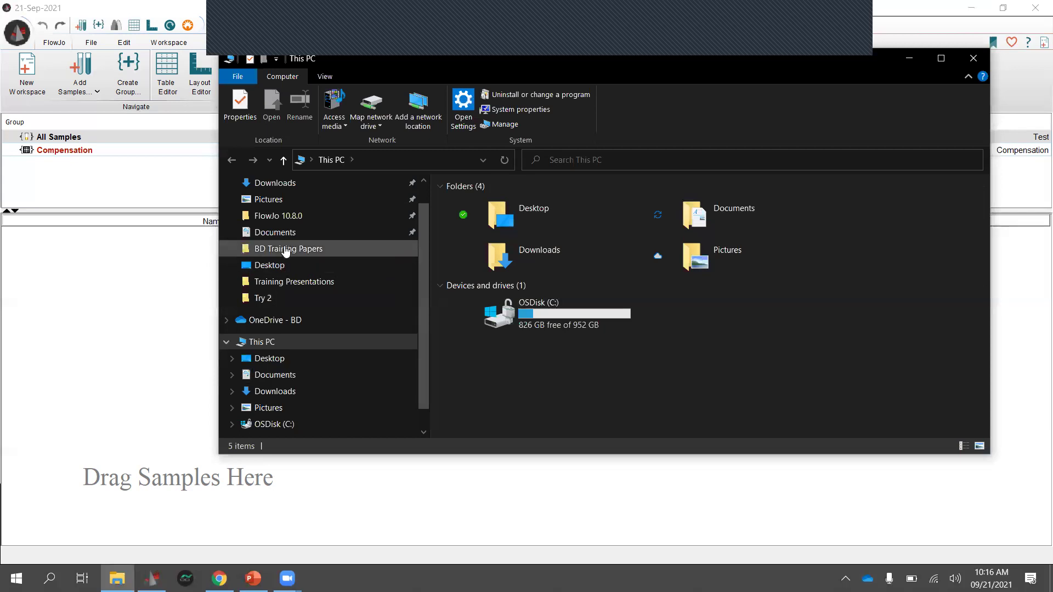
# - In File Explorer, open the PFICSCompRun1 folder inside Documents > Demo Data and look through its FCS files
pyautogui.click(275, 233)
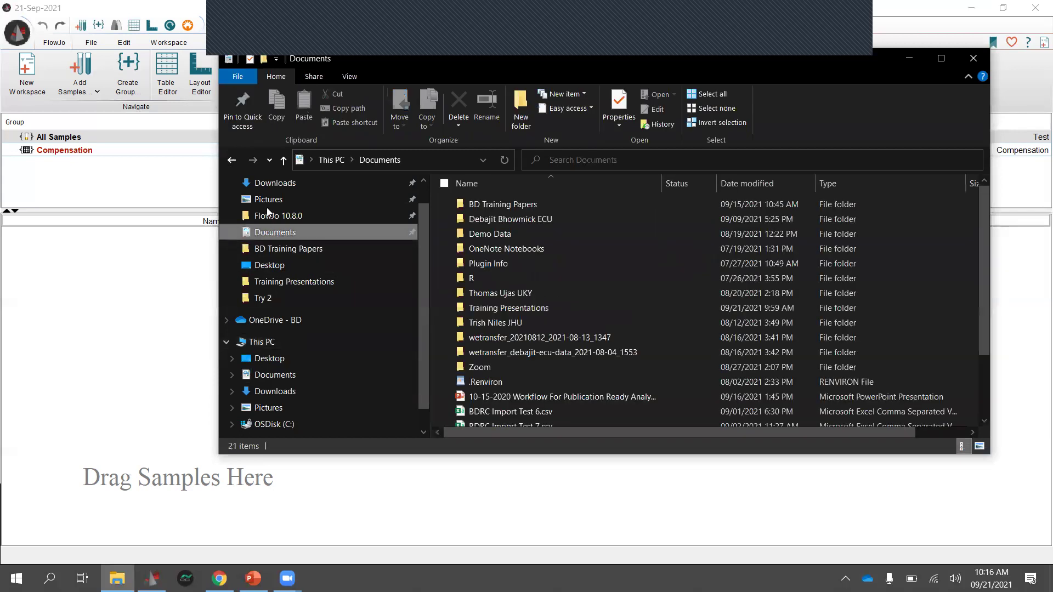
pyautogui.doubleClick(491, 235)
pyautogui.click(500, 280)
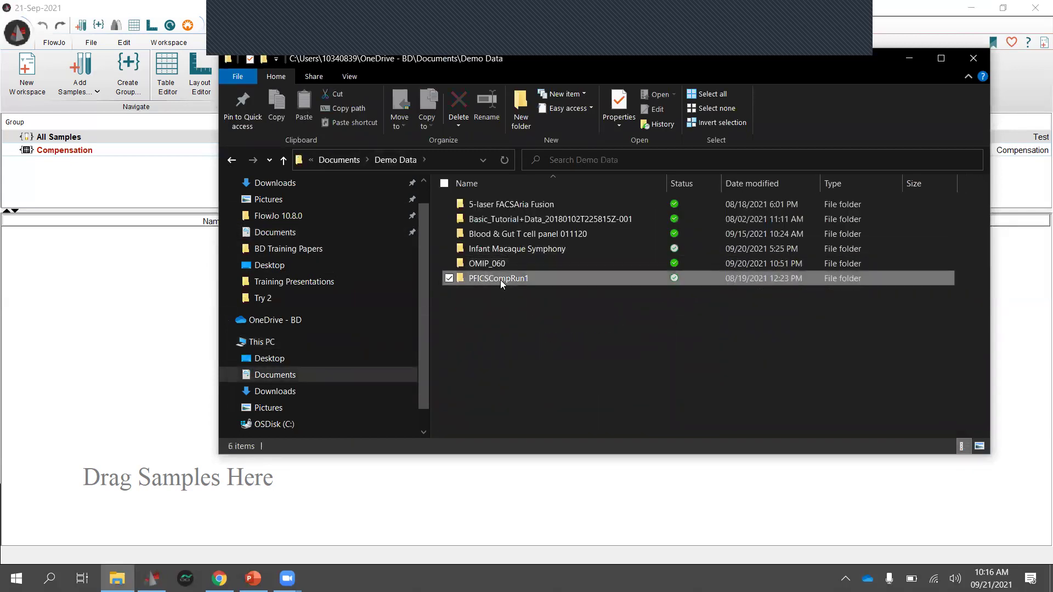
pyautogui.doubleClick(500, 279)
pyautogui.scroll(-3, 501, 307)
pyautogui.scroll(-3, 503, 306)
pyautogui.scroll(5, 505, 300)
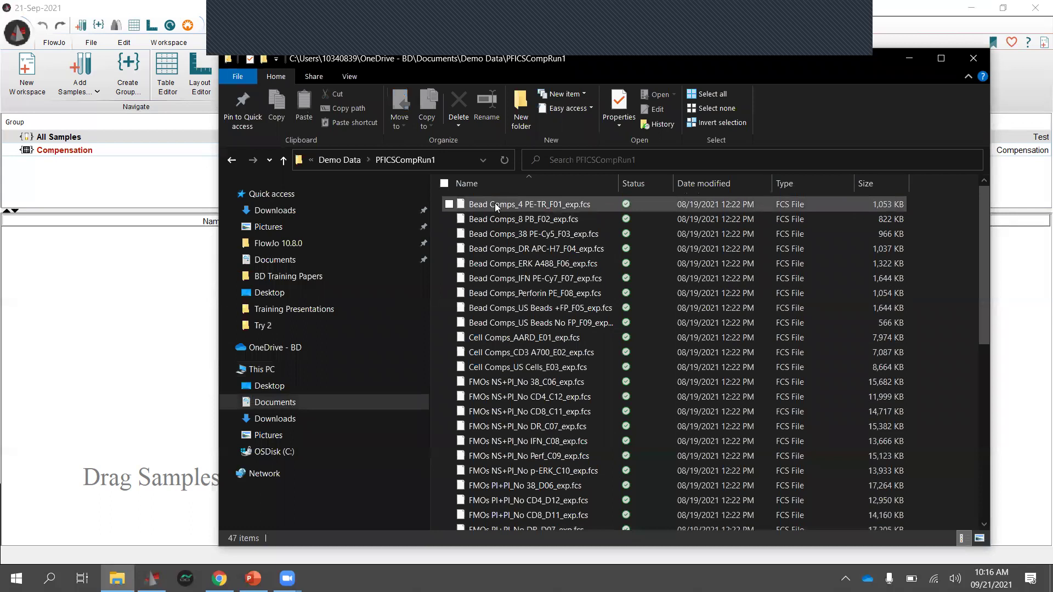
# - Add all FCS files from Bead Comps_4 PE-TR_F01_exp.fcs through LD14_PI+PI_D05_exp.fcs to the FlowJo workspace, excluding PFICS.wsp
pyautogui.click(581, 203)
pyautogui.moveTo(988, 294); pyautogui.dragTo(989, 513)
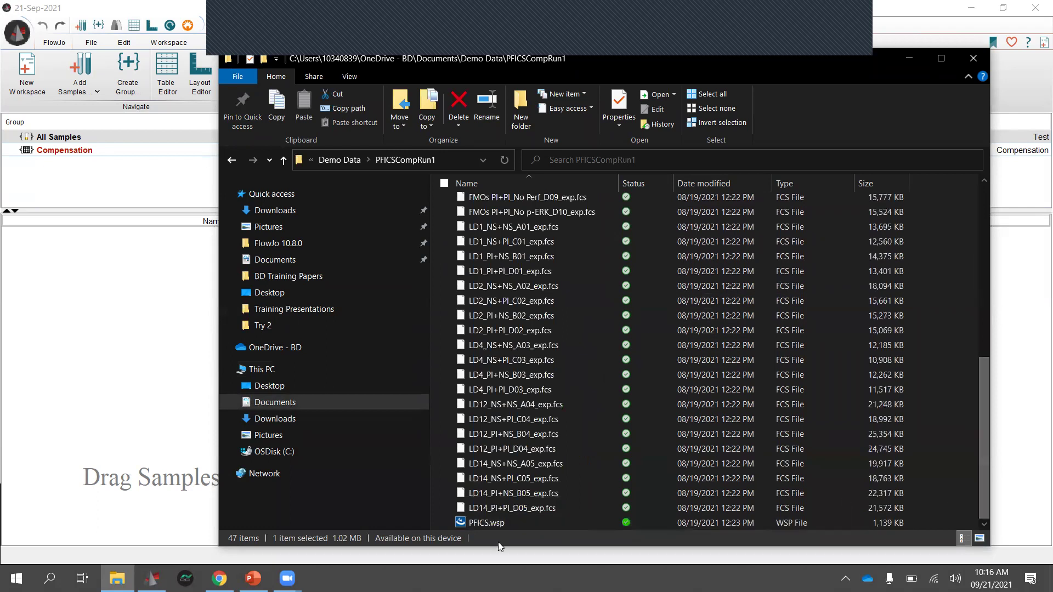
pyautogui.keyDown('shift'); pyautogui.click(514, 508); pyautogui.keyUp('shift')
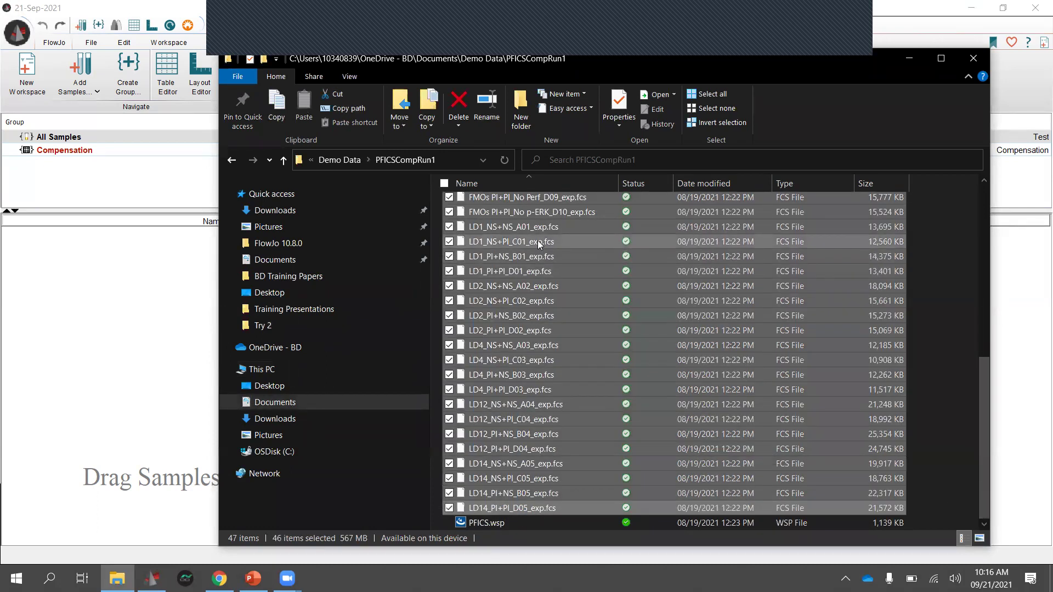
pyautogui.moveTo(541, 244); pyautogui.dragTo(129, 406)
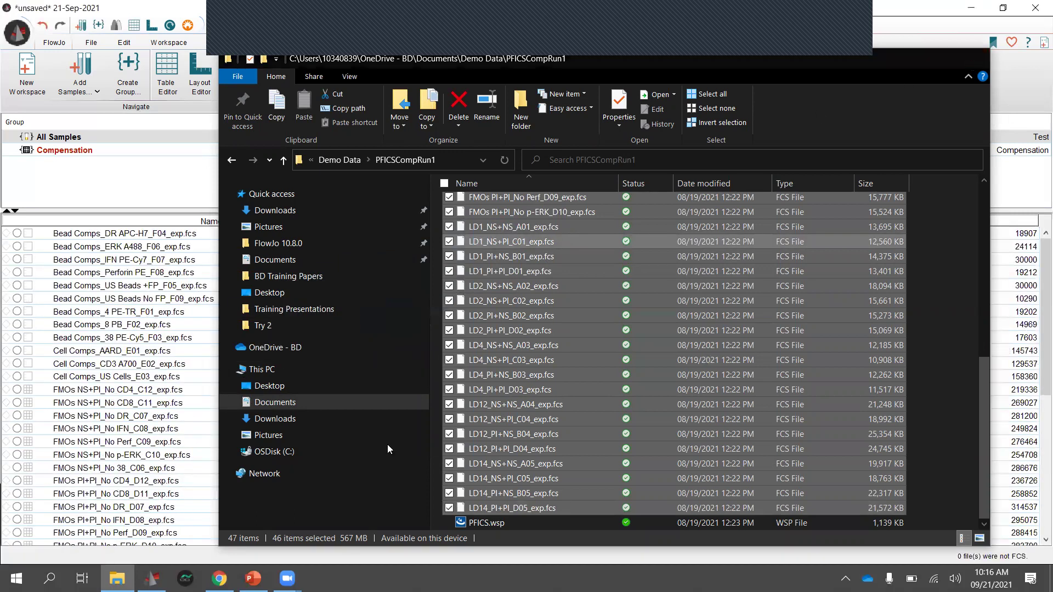
# - Switch to the FlowJo workspace, narrow the sample list's Name column and adjust the Statistic column's width
pyautogui.click(194, 351)
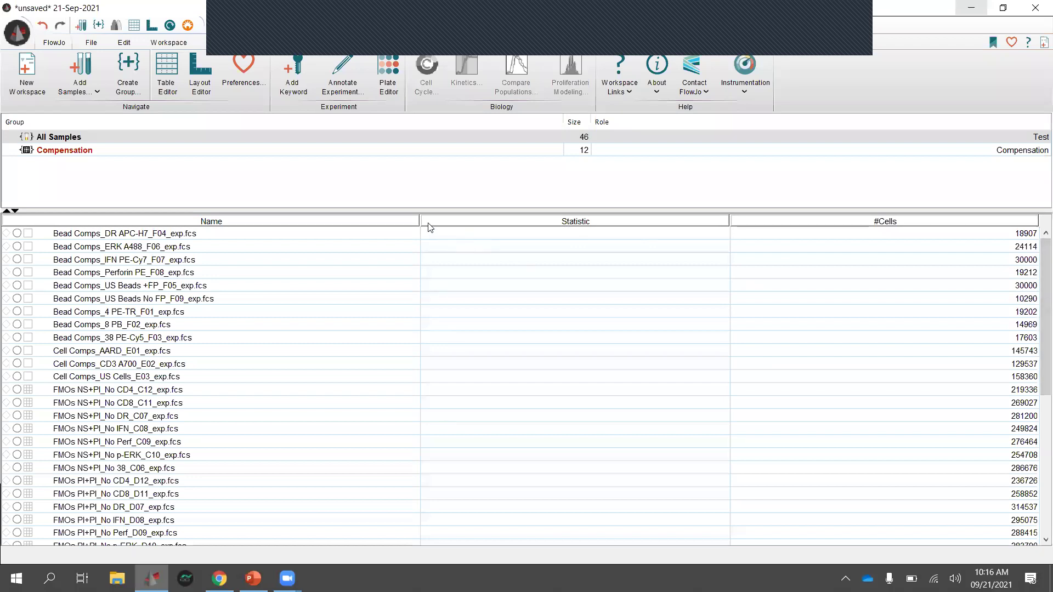
pyautogui.moveTo(424, 223); pyautogui.dragTo(283, 222)
pyautogui.moveTo(660, 216); pyautogui.dragTo(601, 222)
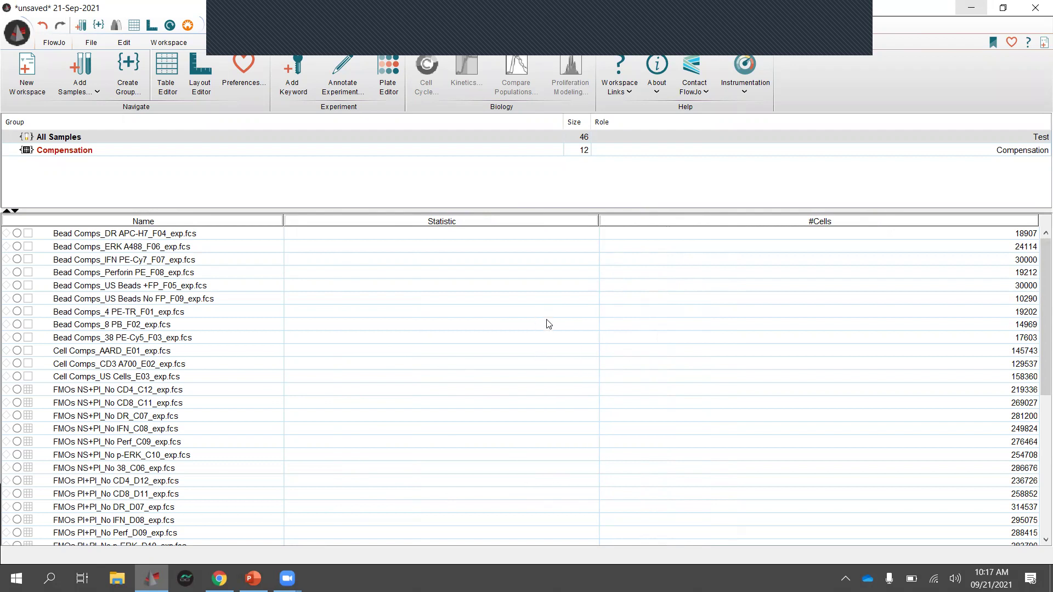
# - Inspect the sample Bead Comps_DR APC-H7_F04_exp.fcs and review its keyword list down to the LASER4NAME entry
pyautogui.click(101, 235)
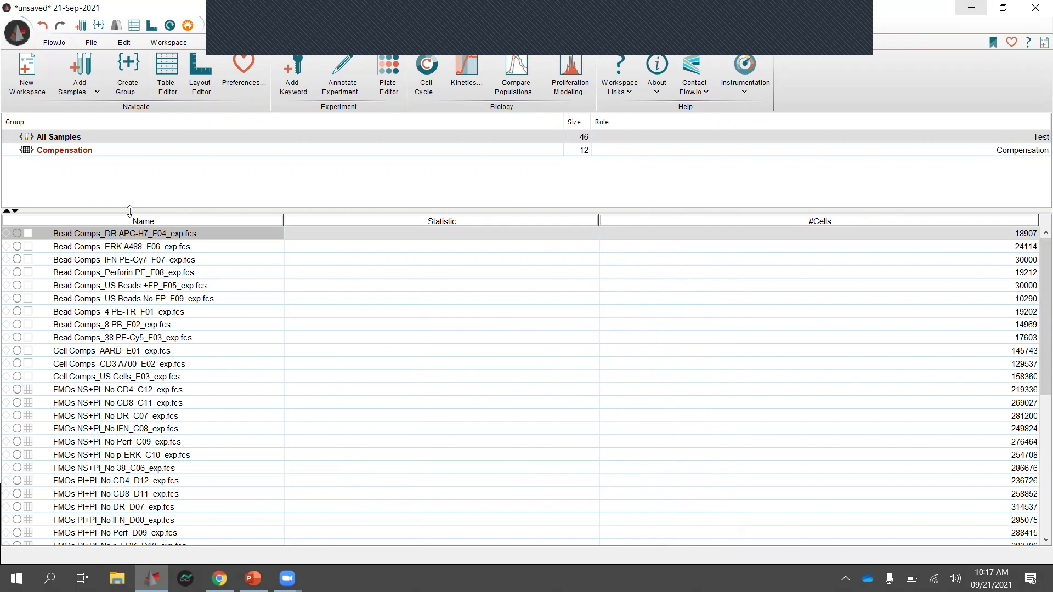
pyautogui.rightClick(118, 236)
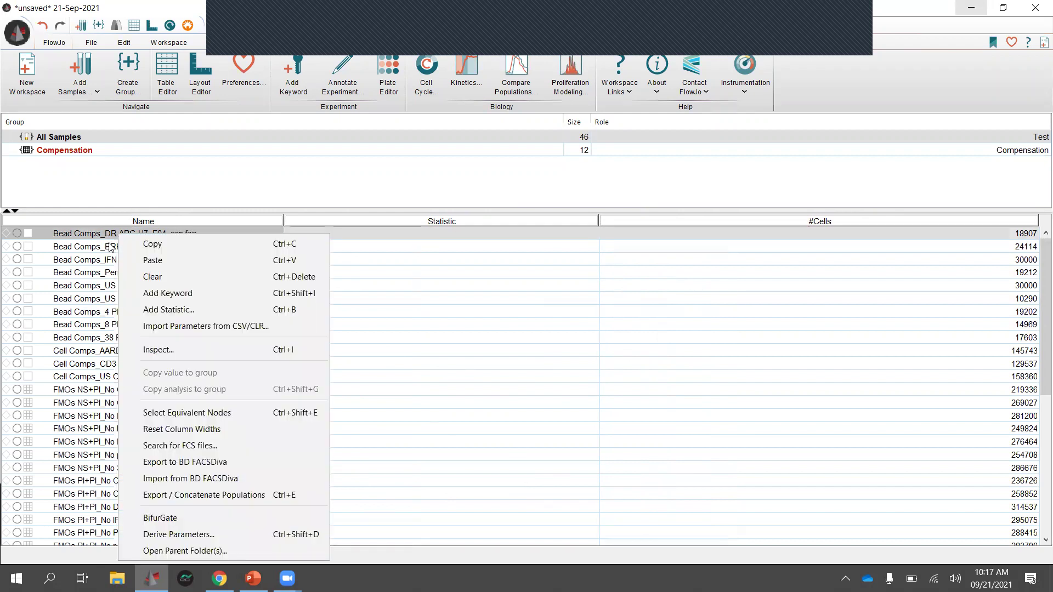
pyautogui.click(176, 352)
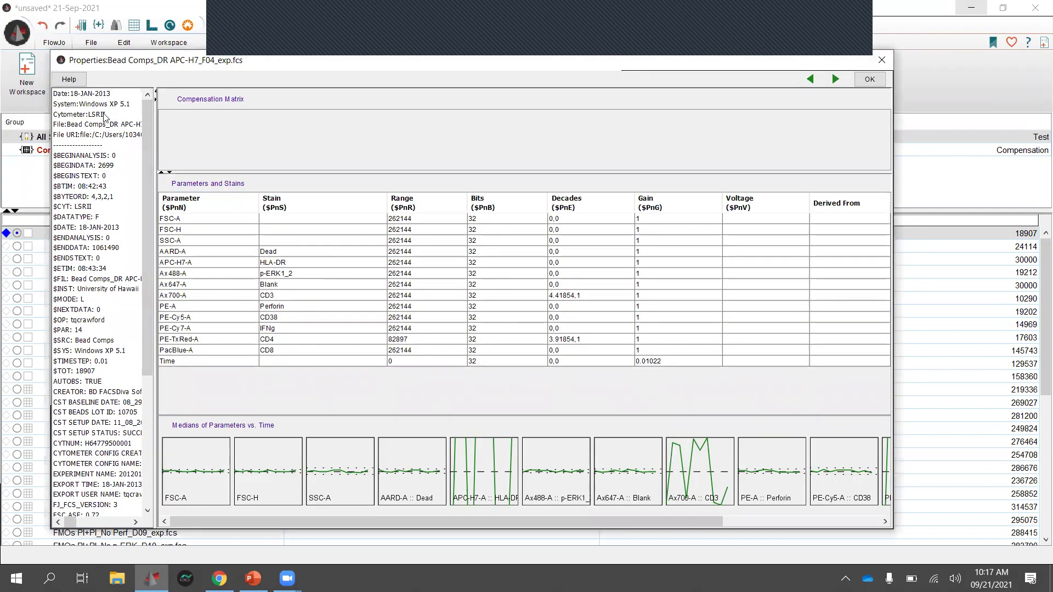
pyautogui.moveTo(148, 237); pyautogui.dragTo(167, 412)
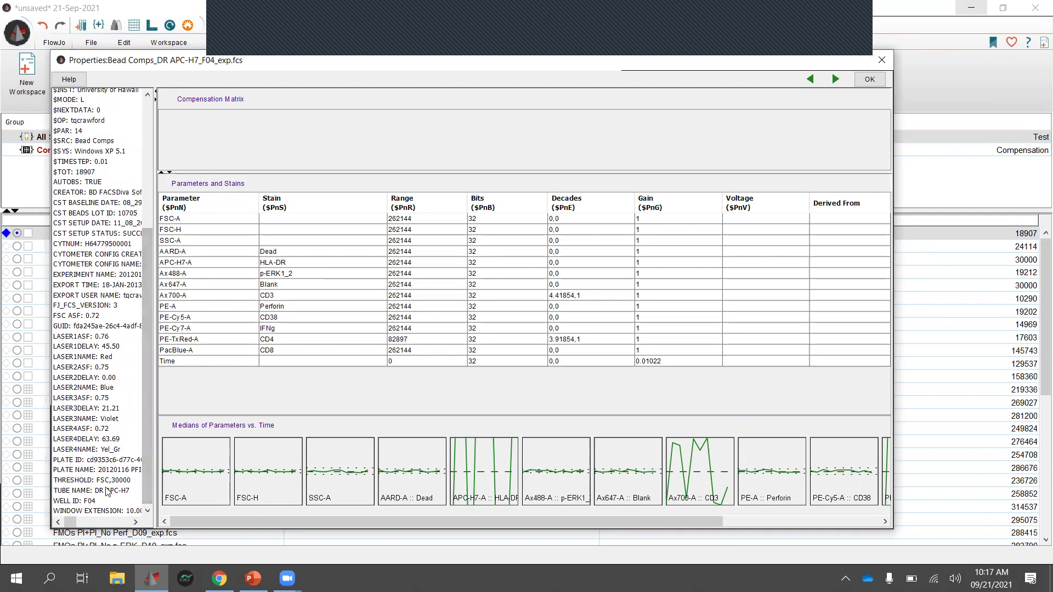
pyautogui.click(93, 449)
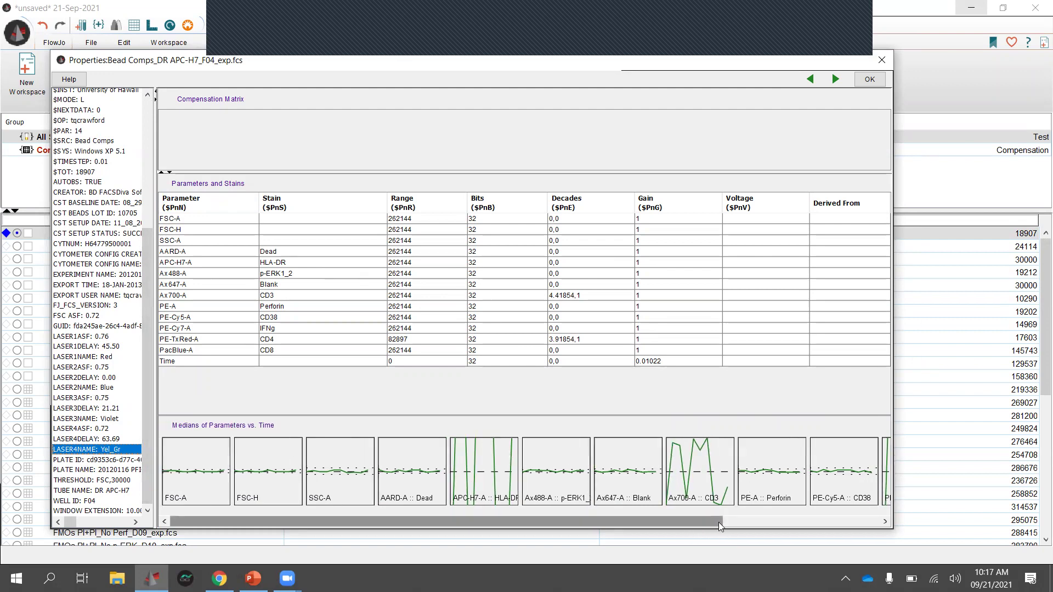
# - Examine the sample's Medians of Parameters vs. Time plots across the parameters, and close the properties window
pyautogui.moveTo(449, 521); pyautogui.dragTo(451, 521)
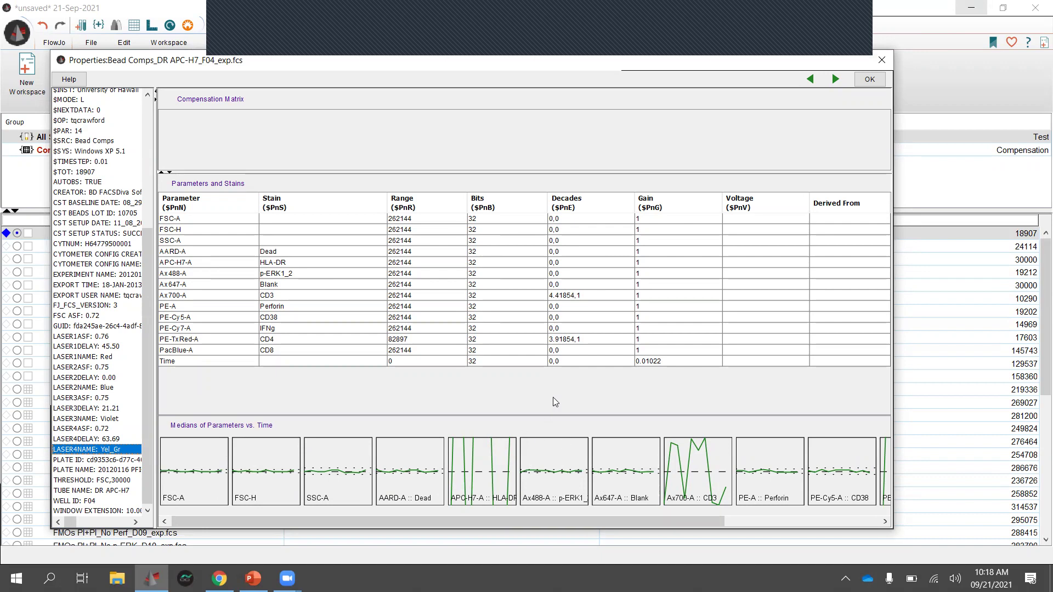
pyautogui.hscroll(4, 575, 500)
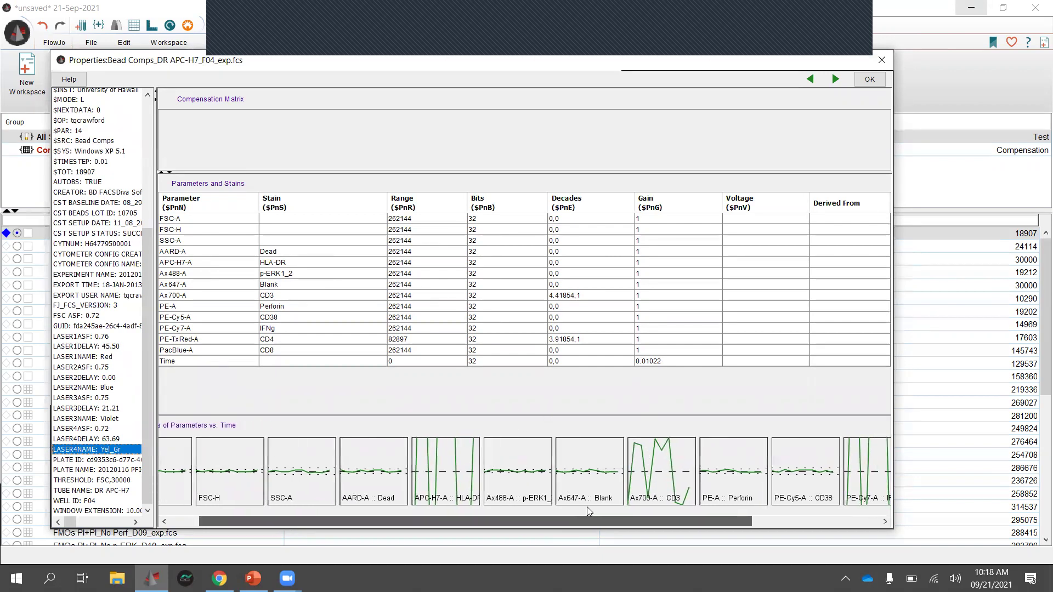
pyautogui.hscroll(2, 609, 493)
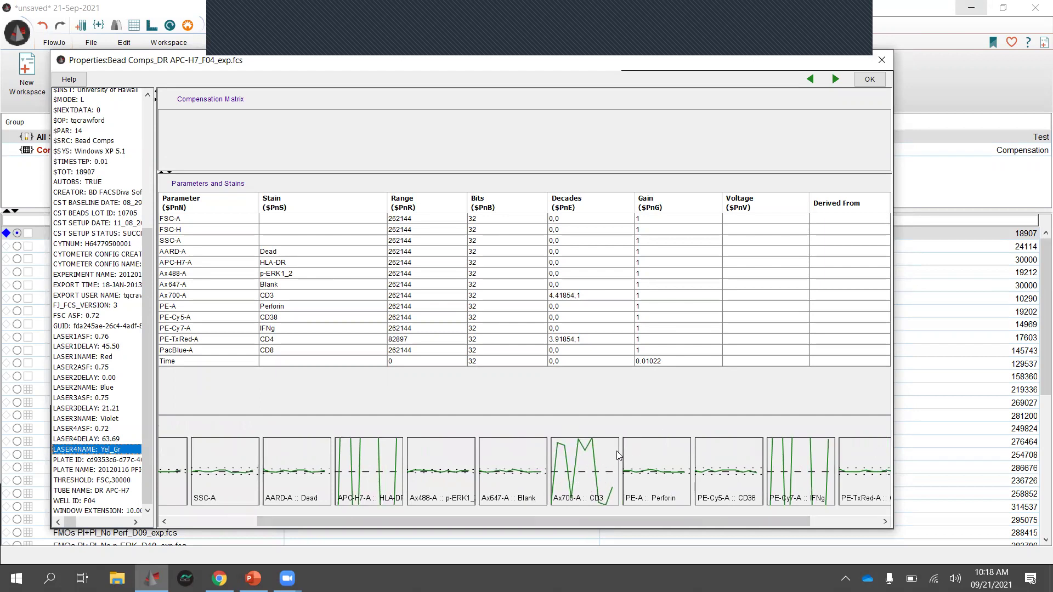
pyautogui.moveTo(645, 522); pyautogui.dragTo(519, 513)
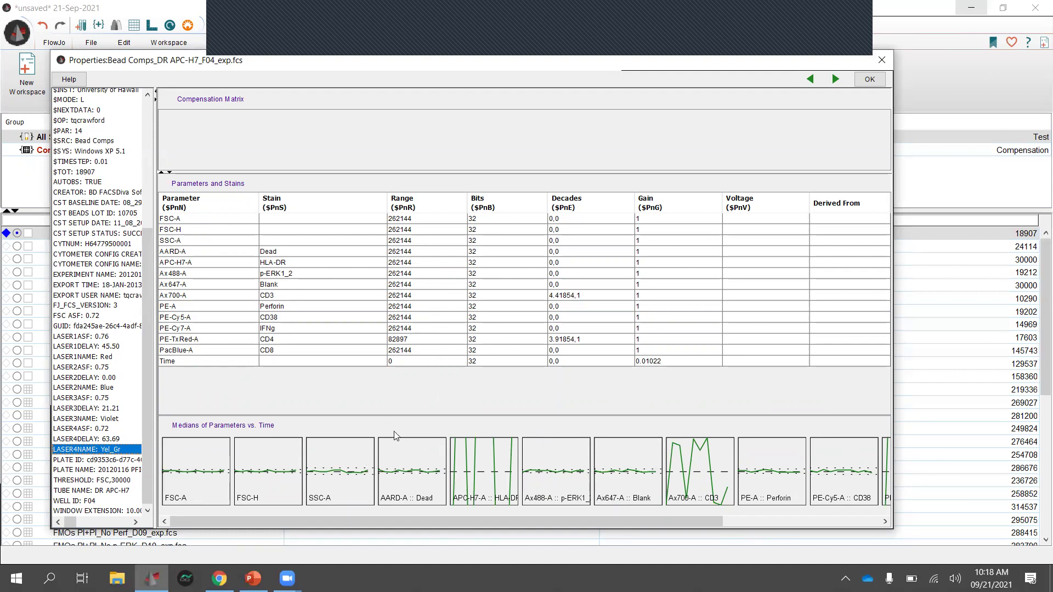
pyautogui.click(874, 80)
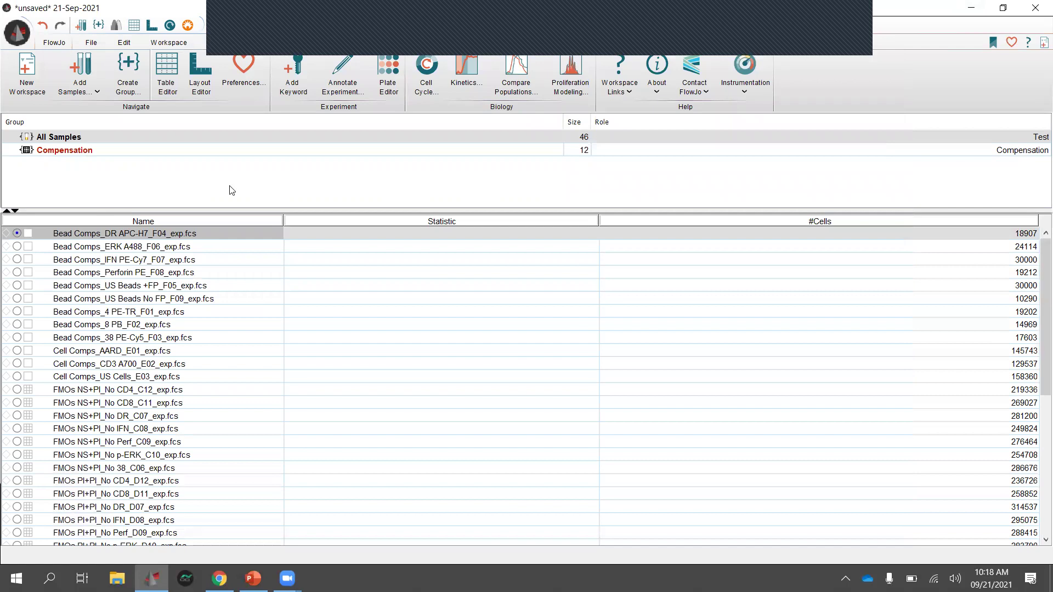
# - Run Check Sample Quality on the All Samples group and review the quality marks throughout the sample list
pyautogui.click(124, 44)
pyautogui.click(167, 43)
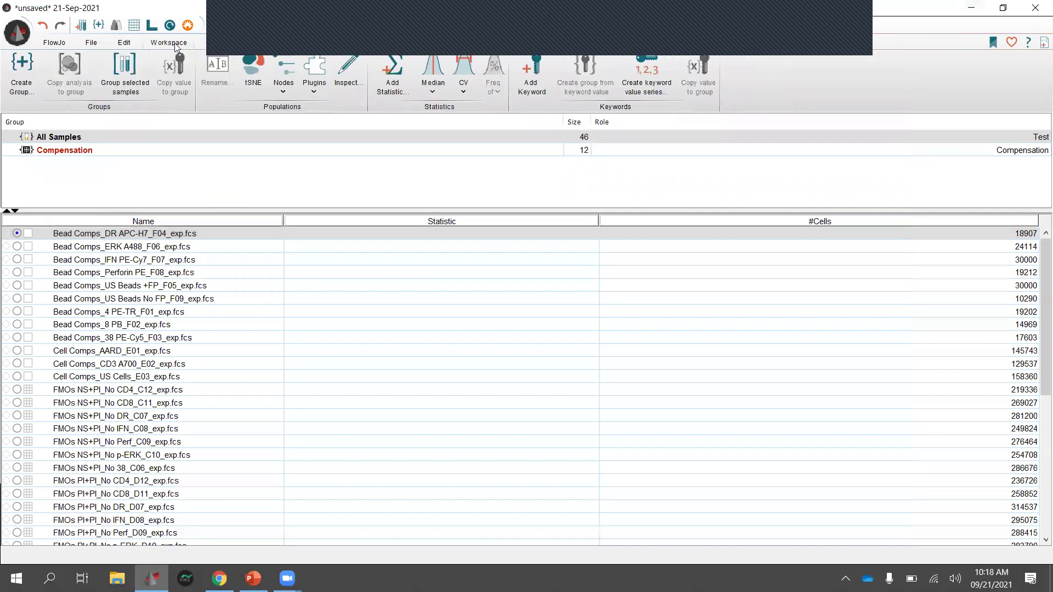
pyautogui.click(206, 43)
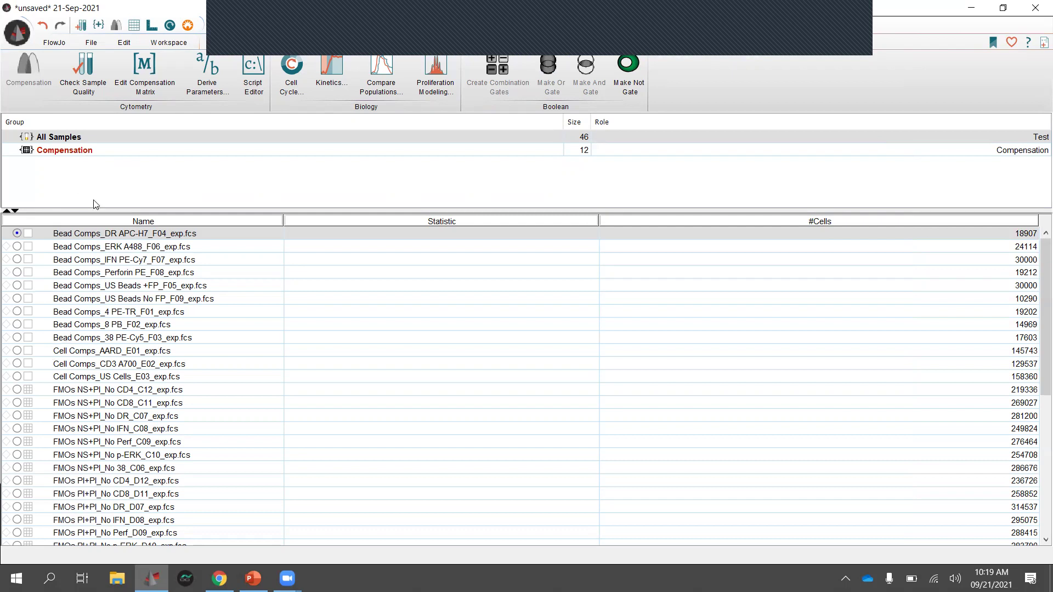
pyautogui.click(82, 91)
pyautogui.moveTo(1039, 286); pyautogui.dragTo(1036, 415)
pyautogui.scroll(7, 368, 318)
pyautogui.scroll(-8, 207, 287)
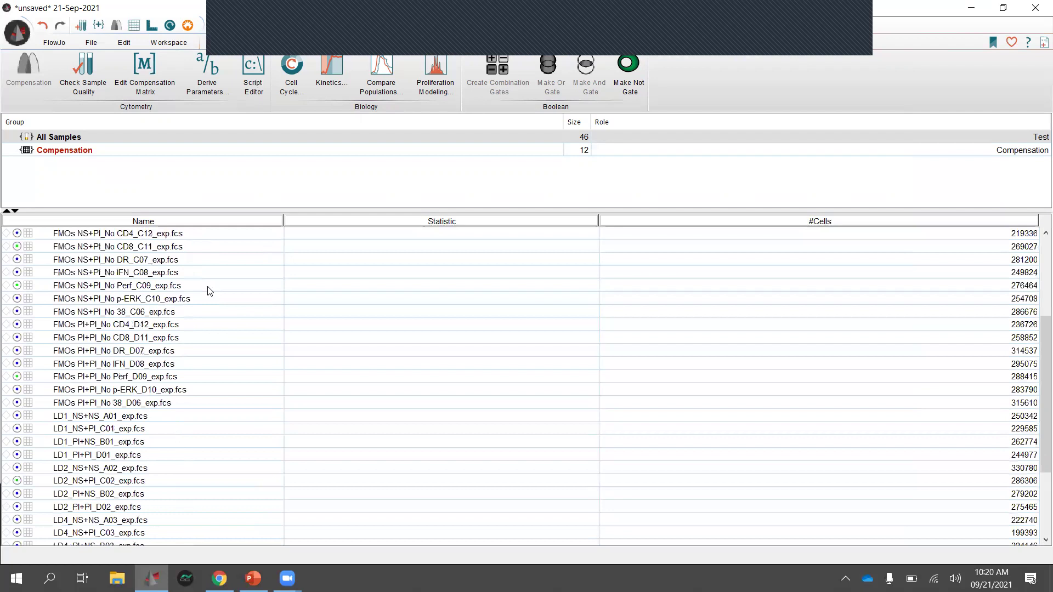
pyautogui.scroll(6, 242, 336)
pyautogui.scroll(2, 241, 336)
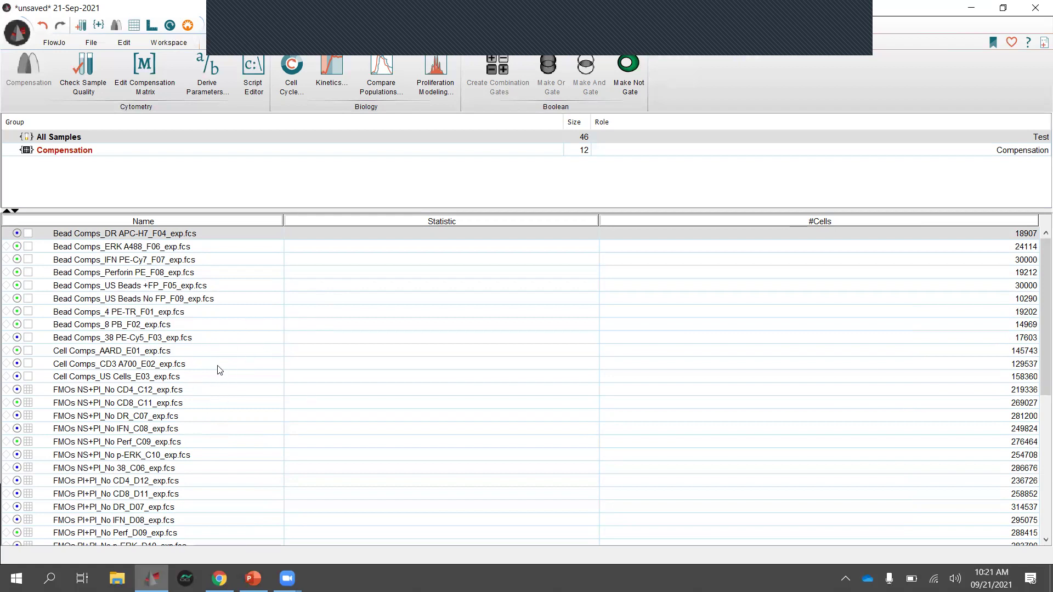
# - Compare the samples in the Compensation group with those in All Samples, reviewing the list down to the LD2 samples
pyautogui.click(75, 153)
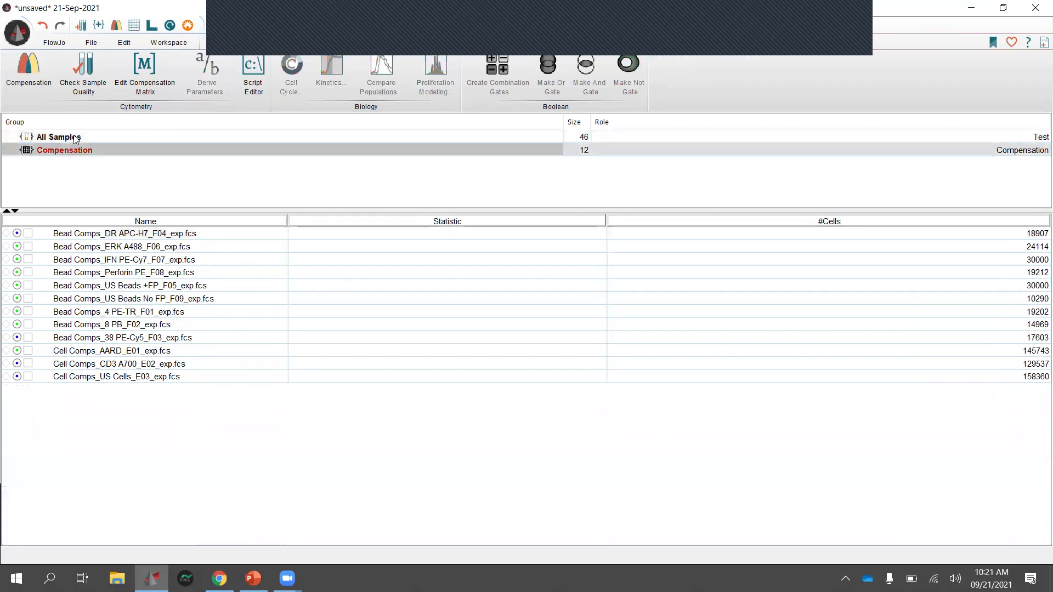
pyautogui.click(75, 138)
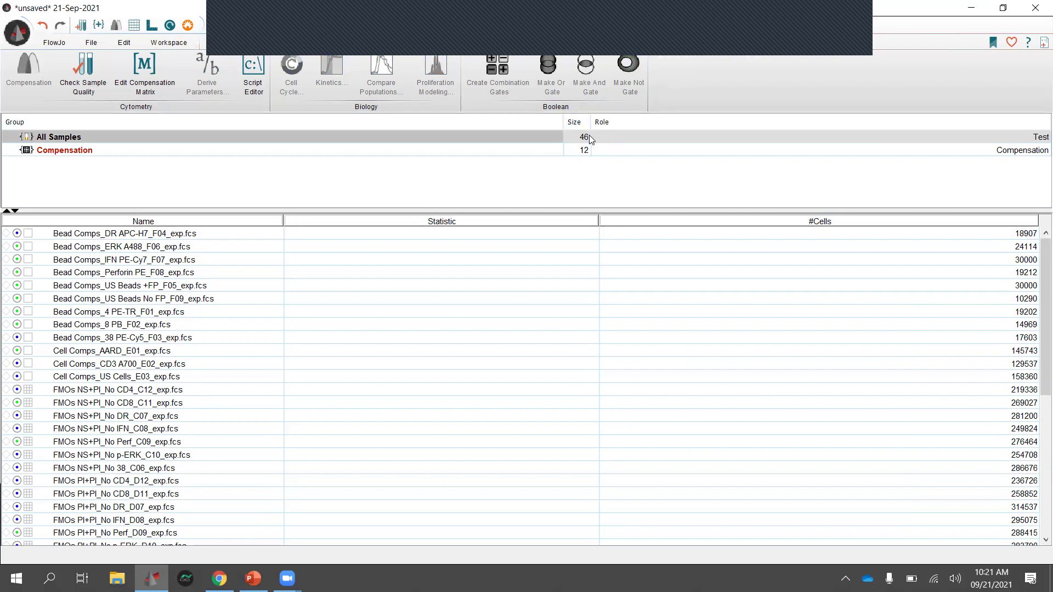
pyautogui.click(96, 148)
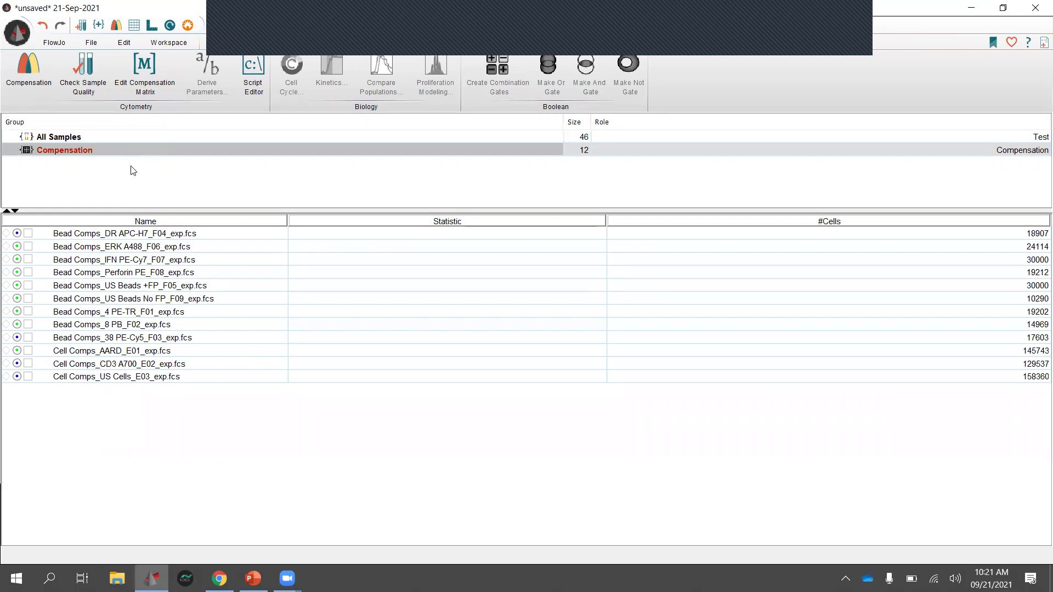
pyautogui.click(85, 137)
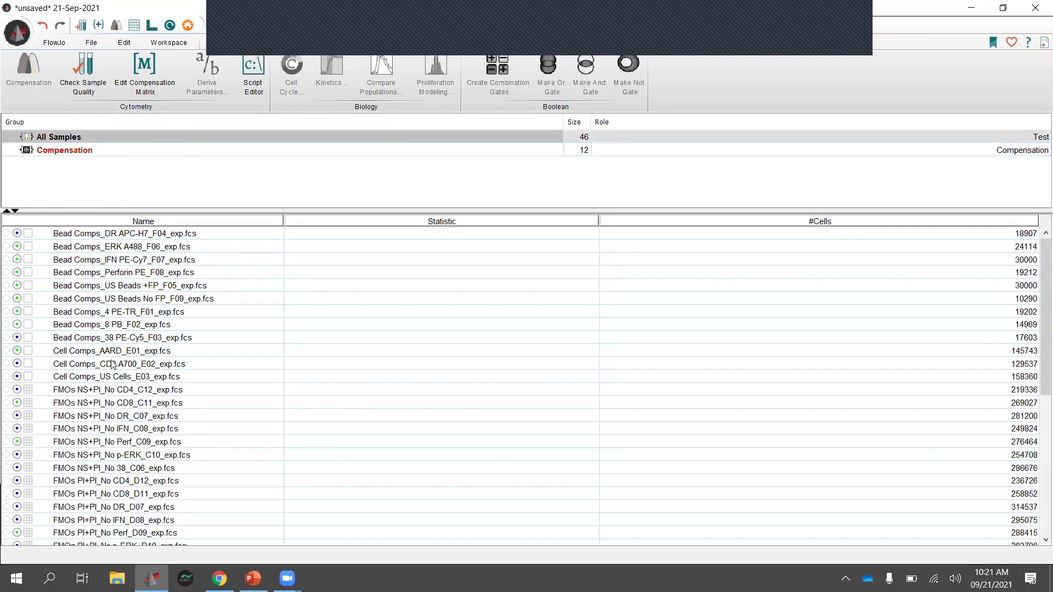
pyautogui.scroll(-7, 116, 383)
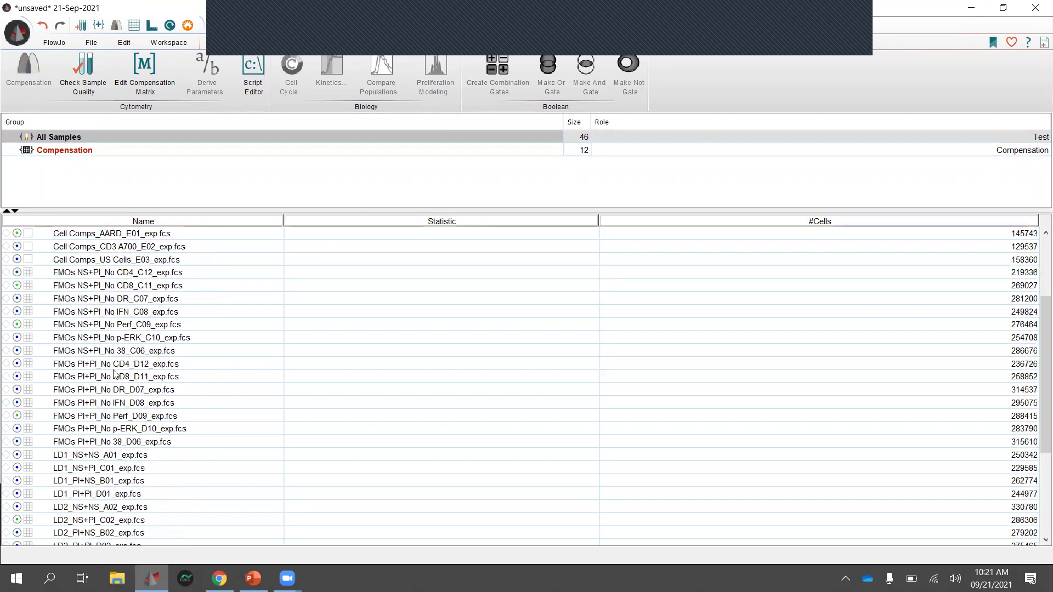
pyautogui.scroll(7, 128, 362)
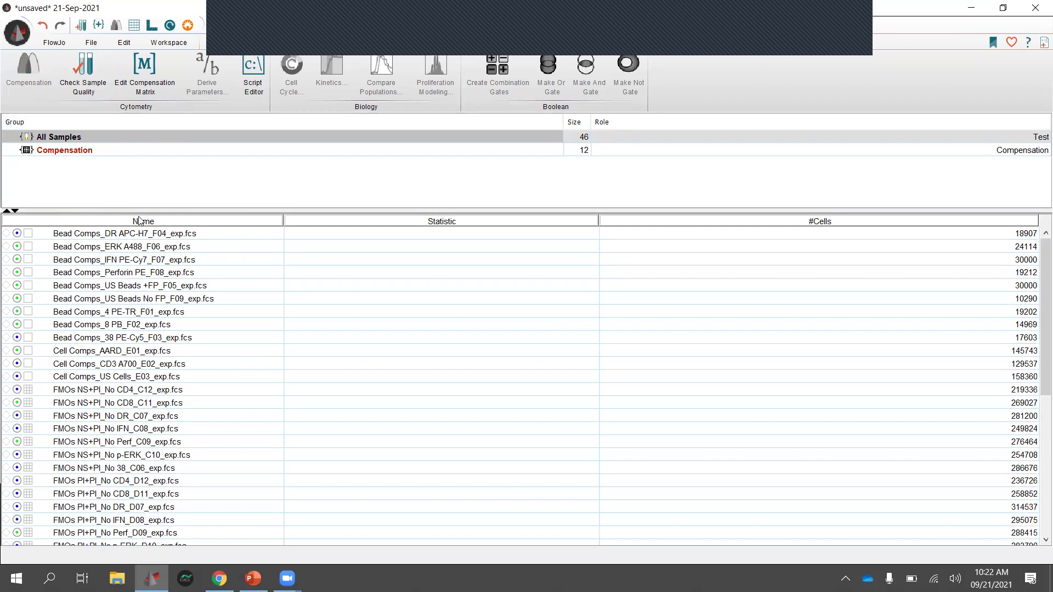
# - Create a live group named FMO with a green color and Bold style
pyautogui.click(98, 26)
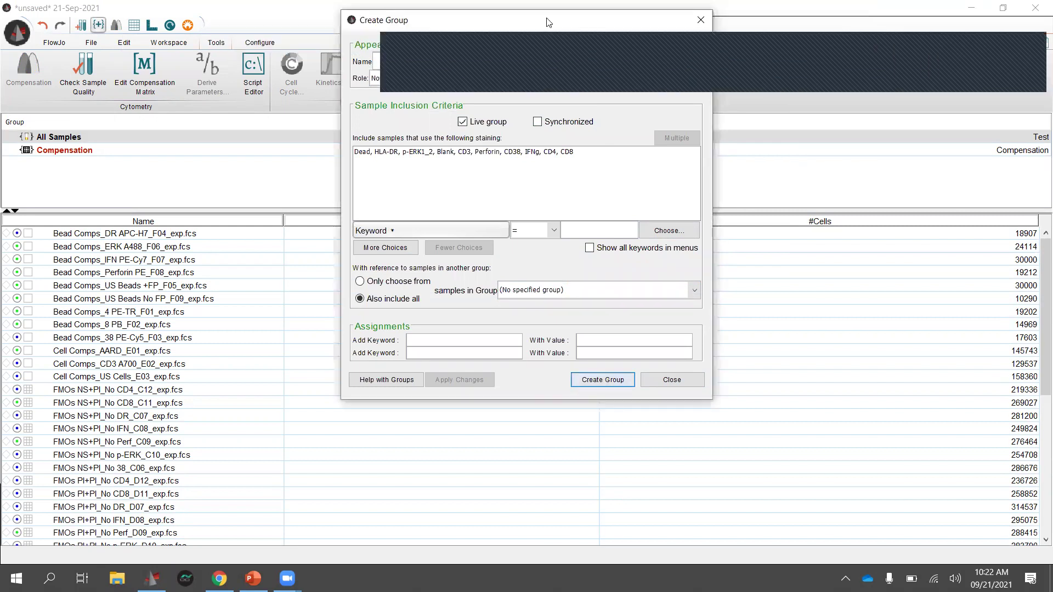
pyautogui.moveTo(548, 22); pyautogui.dragTo(479, 127)
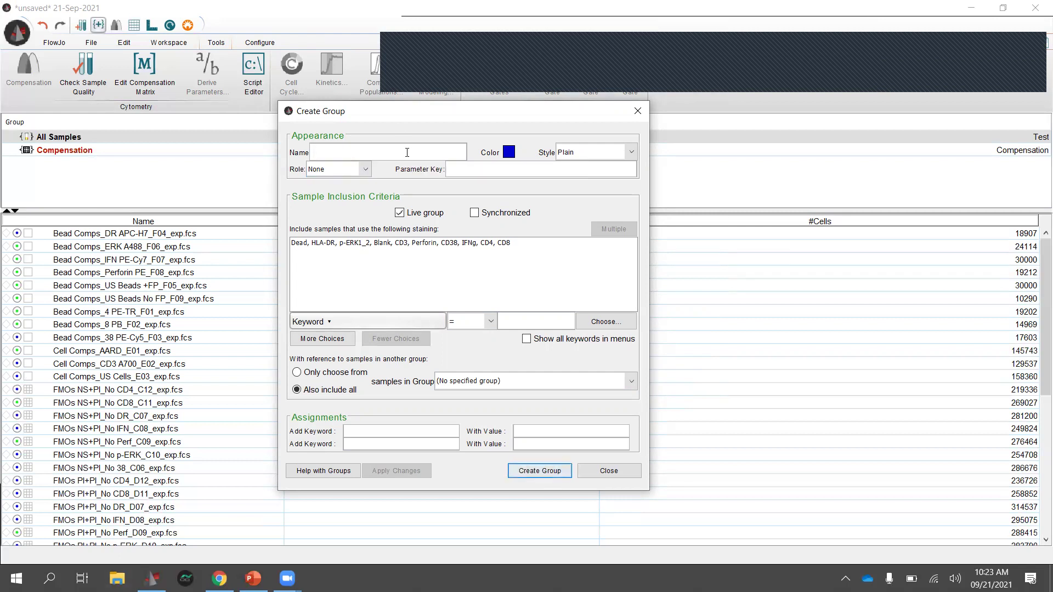
pyautogui.write('FMO')
pyautogui.click(508, 157)
pyautogui.click(508, 154)
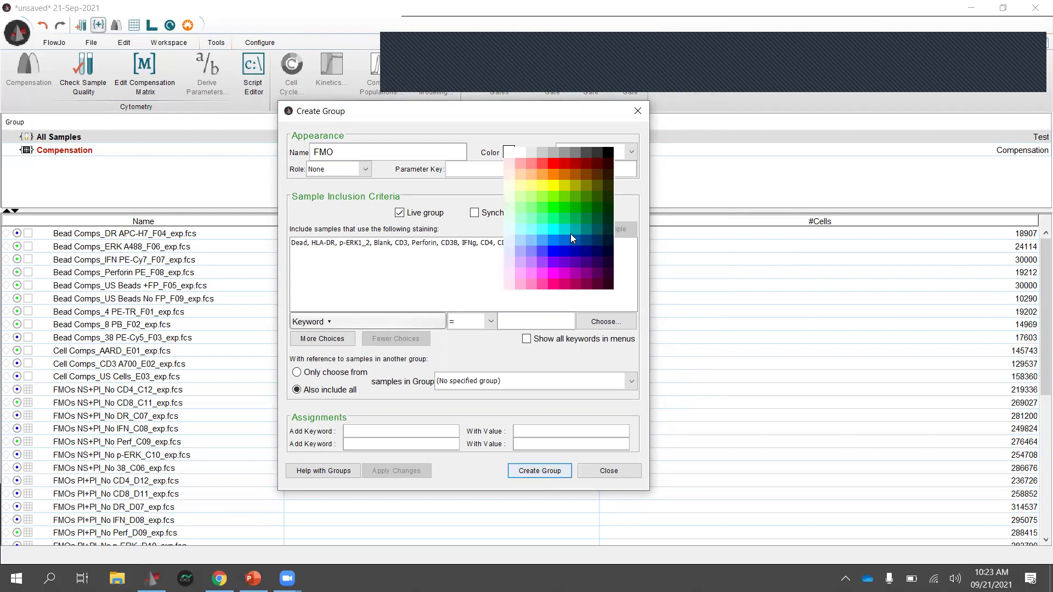
pyautogui.click(564, 215)
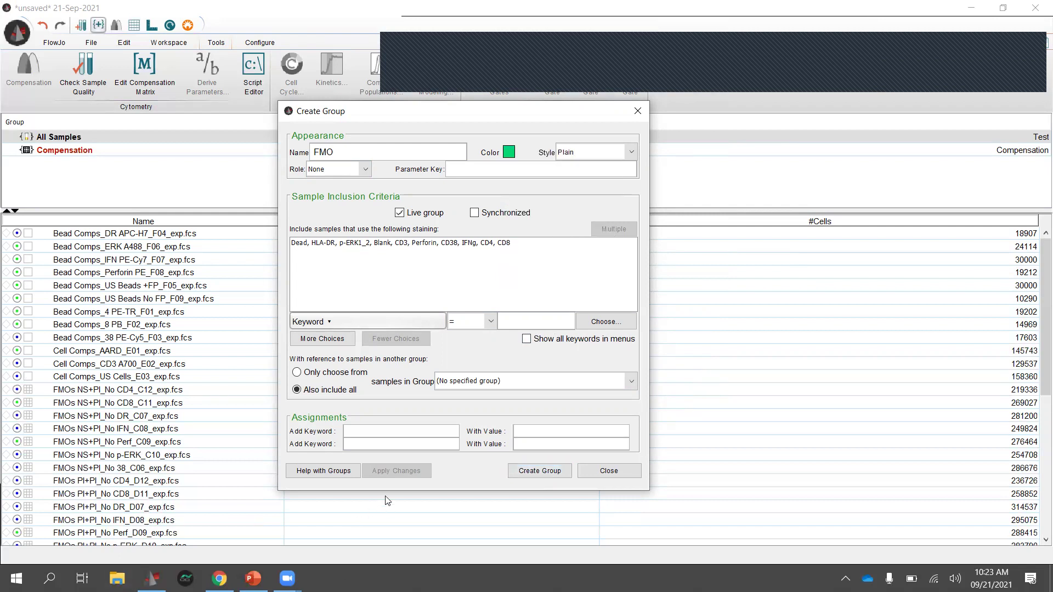
pyautogui.click(630, 153)
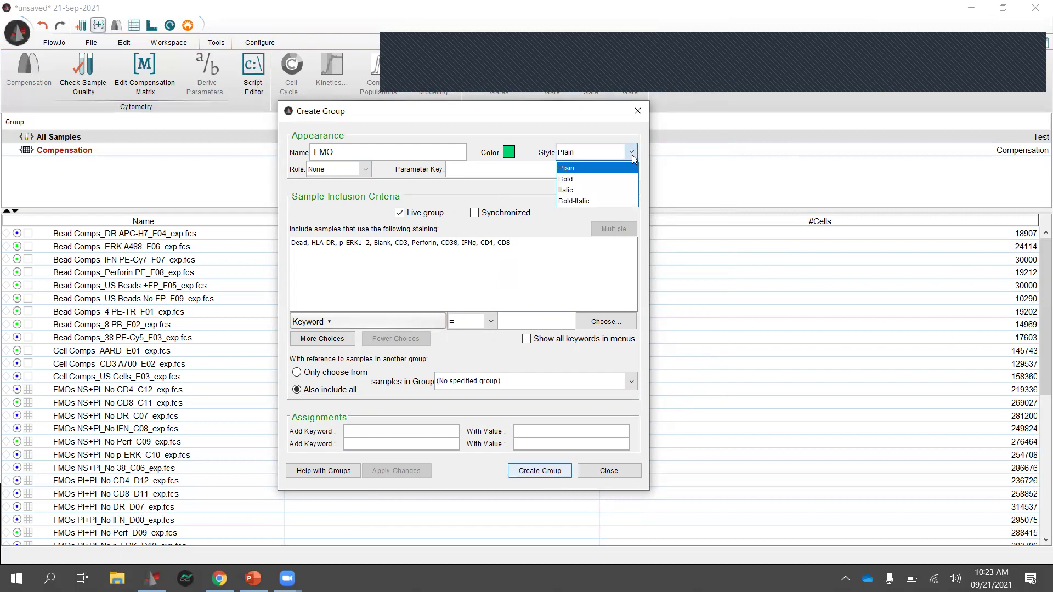
pyautogui.click(576, 179)
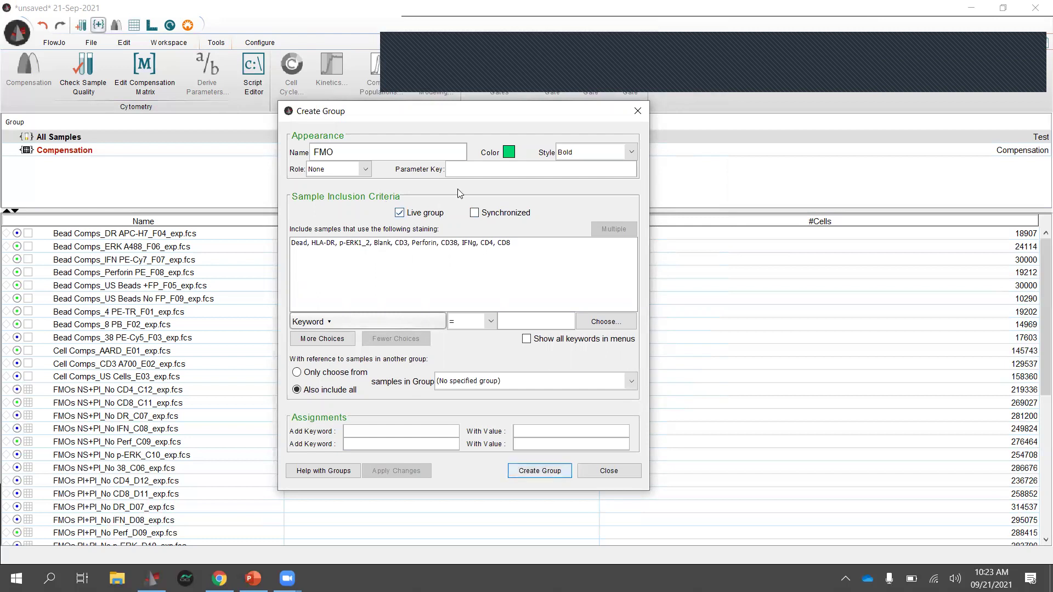
pyautogui.click(561, 473)
pyautogui.click(584, 472)
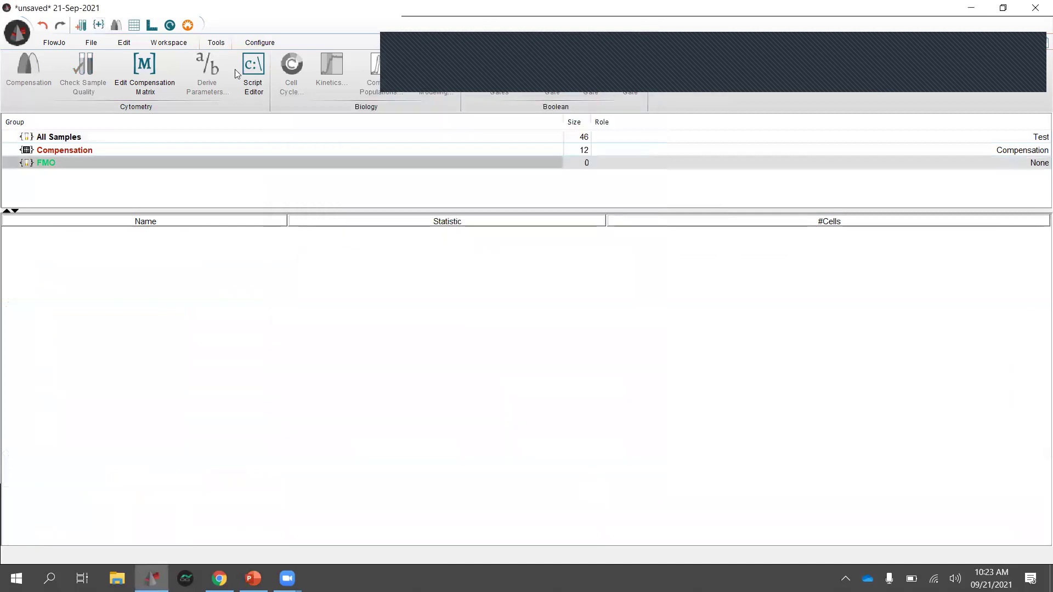
# - Add the sample FMOs NS+PI_No CD4_C12_exp.fcs from All Samples to the FMO group, and return to All Samples
pyautogui.click(101, 138)
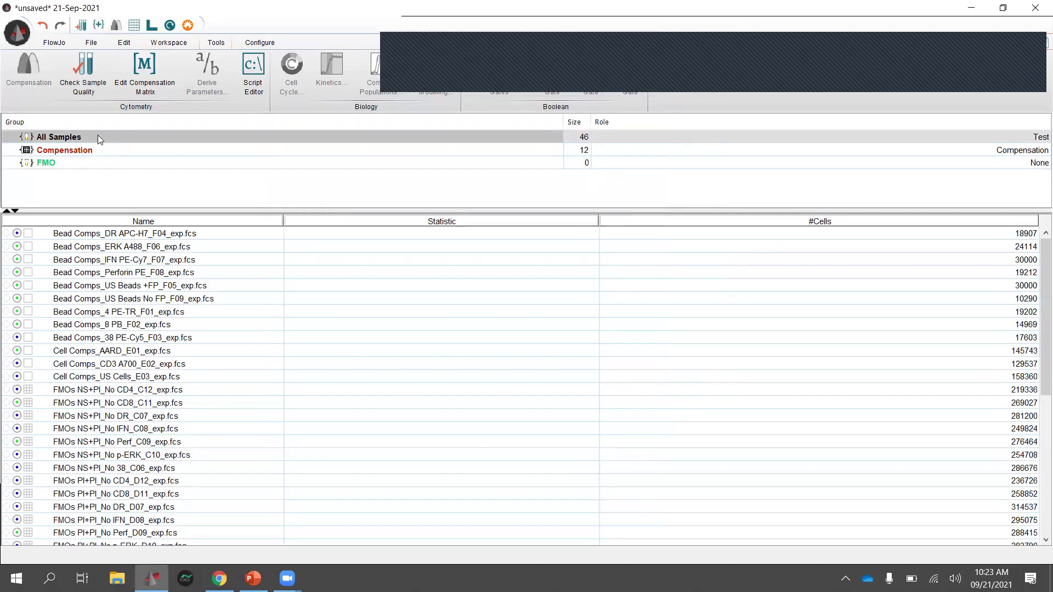
pyautogui.click(84, 390)
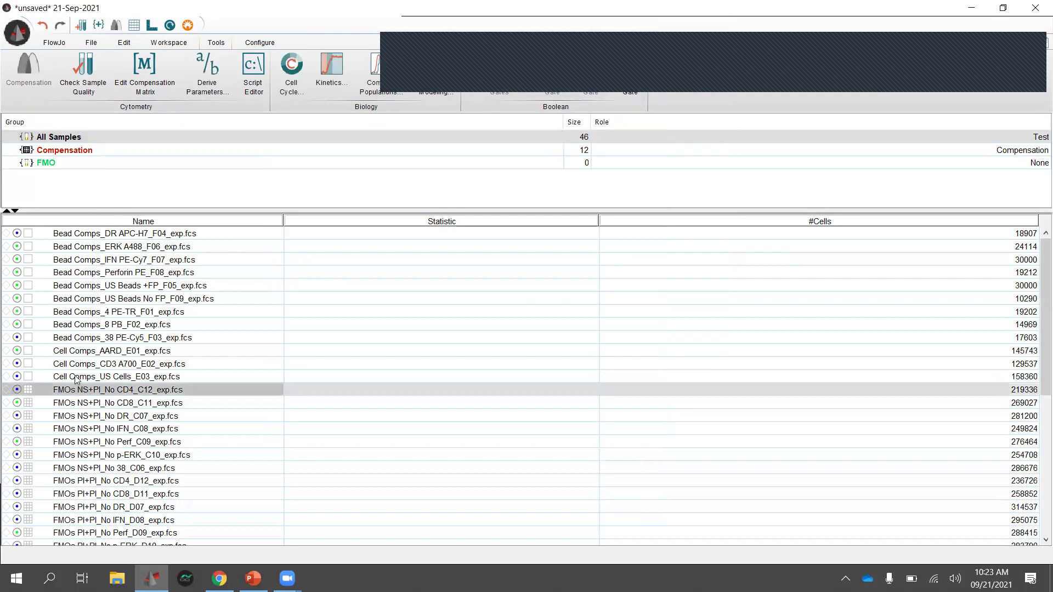
pyautogui.moveTo(85, 390); pyautogui.dragTo(83, 163)
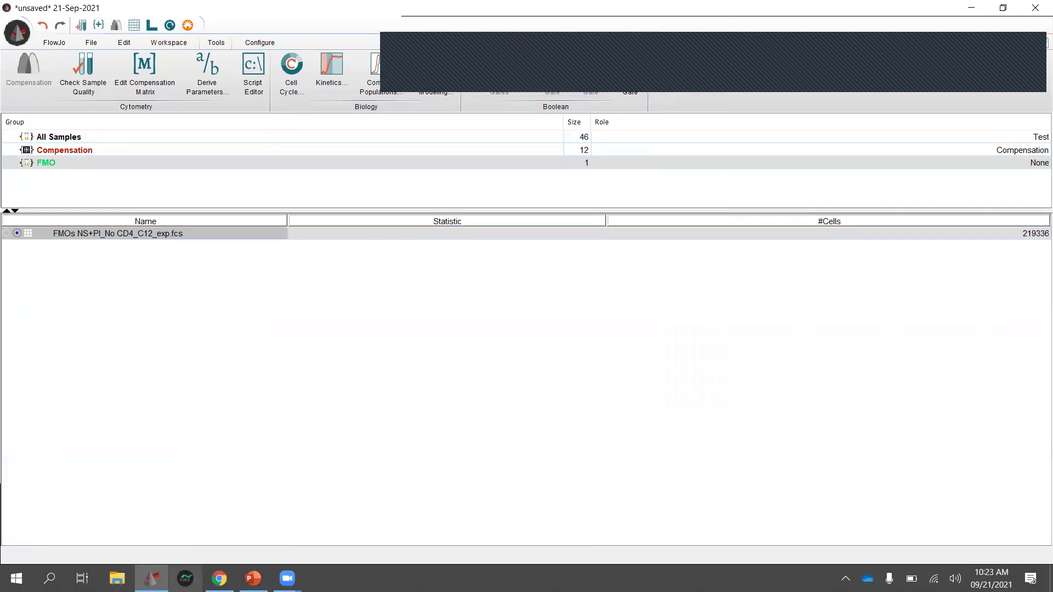
pyautogui.click(84, 138)
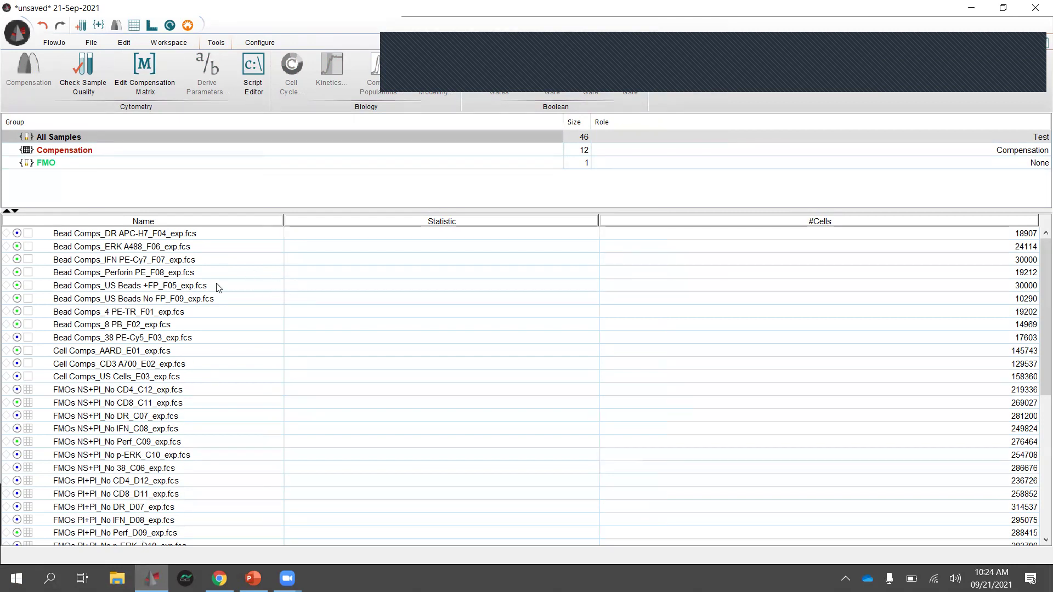
# - Modify the FMO group's inclusion criteria so that the keyword $FIL Contains FMO, and apply the changes
pyautogui.doubleClick(58, 163)
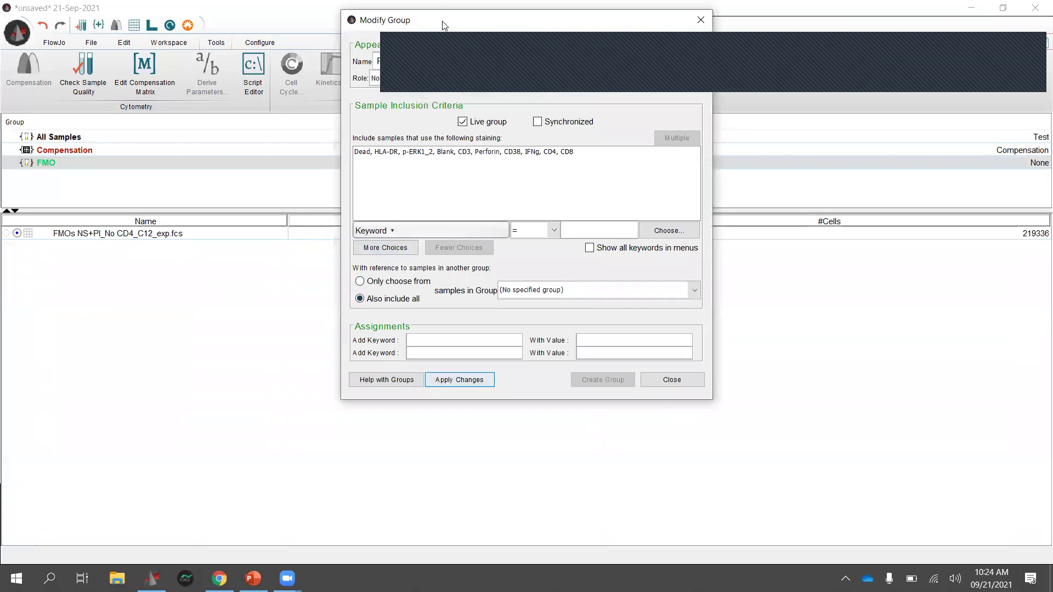
pyautogui.moveTo(444, 24); pyautogui.dragTo(423, 136)
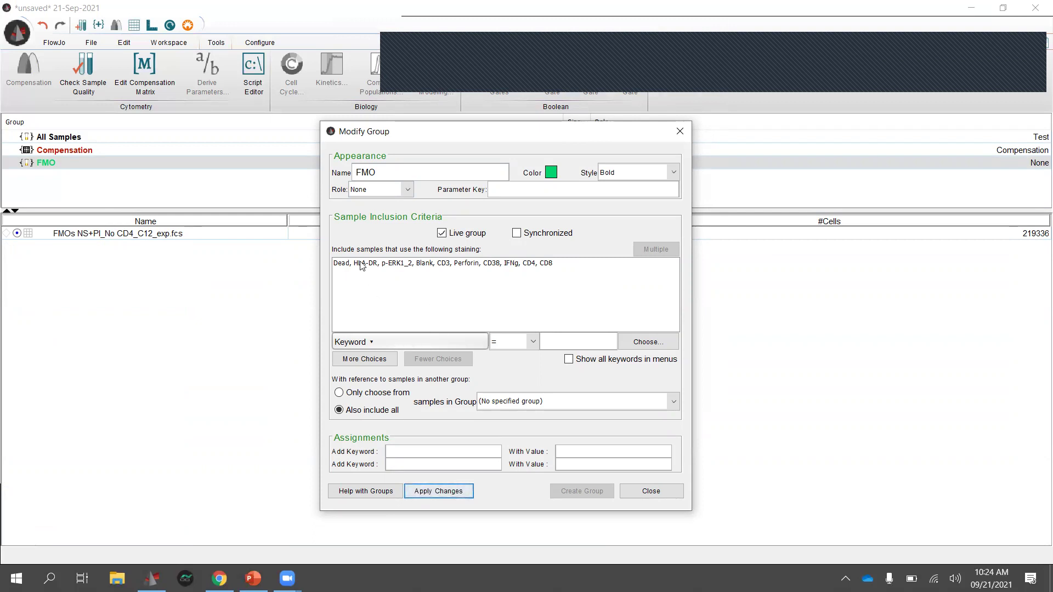
pyautogui.click(375, 343)
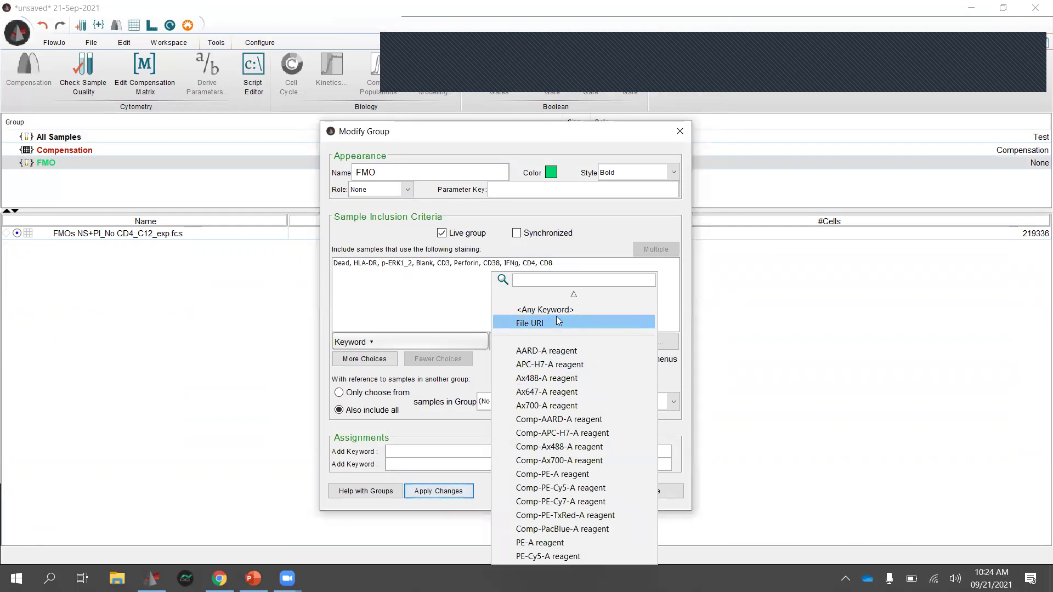
pyautogui.scroll(-9, 565, 373)
pyautogui.scroll(-6, 580, 410)
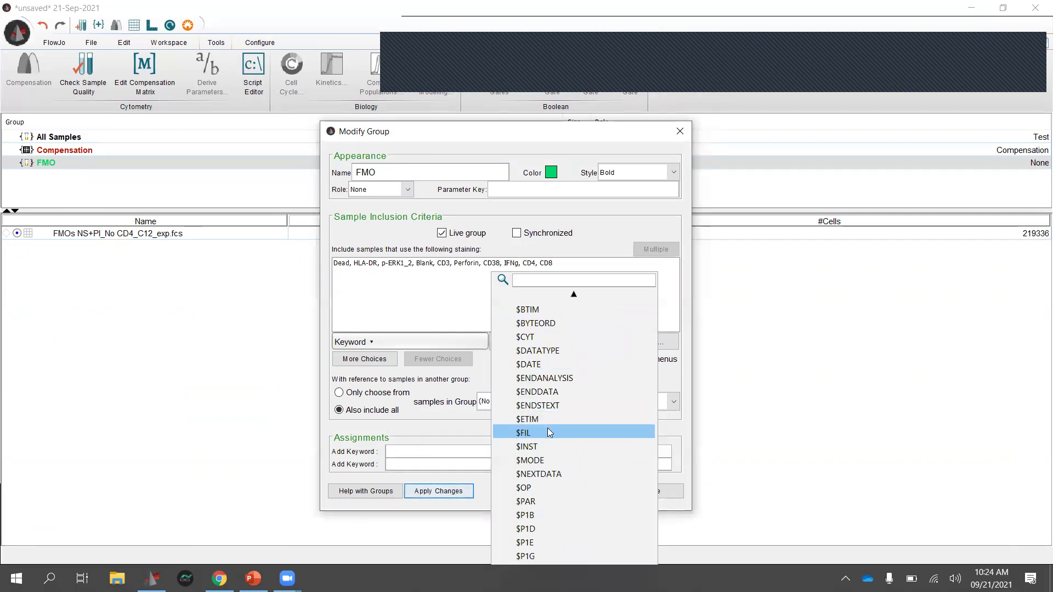
pyautogui.click(547, 432)
pyautogui.click(528, 346)
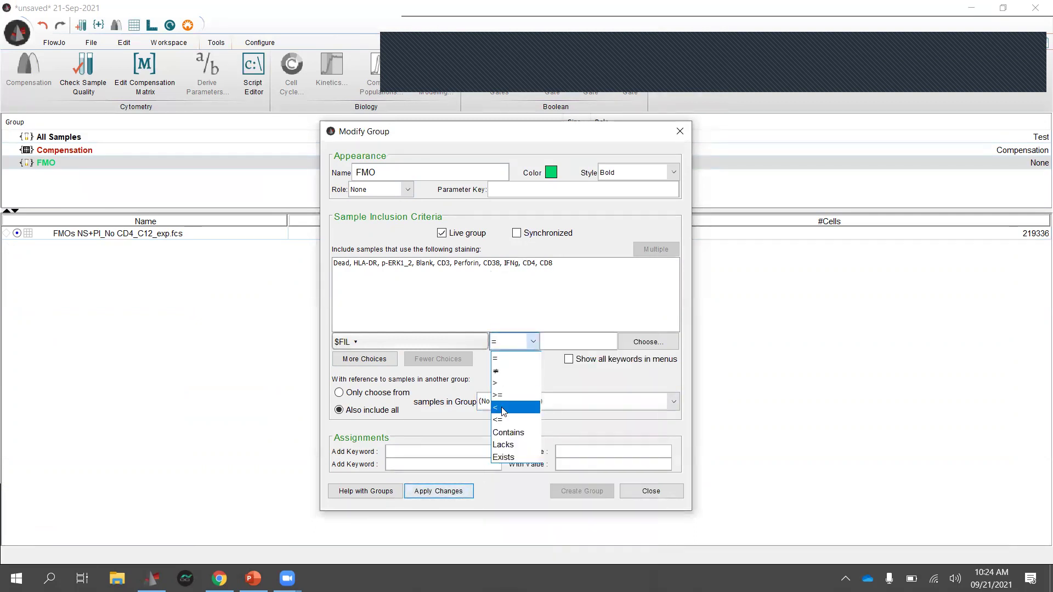
pyautogui.click(527, 433)
pyautogui.click(557, 345)
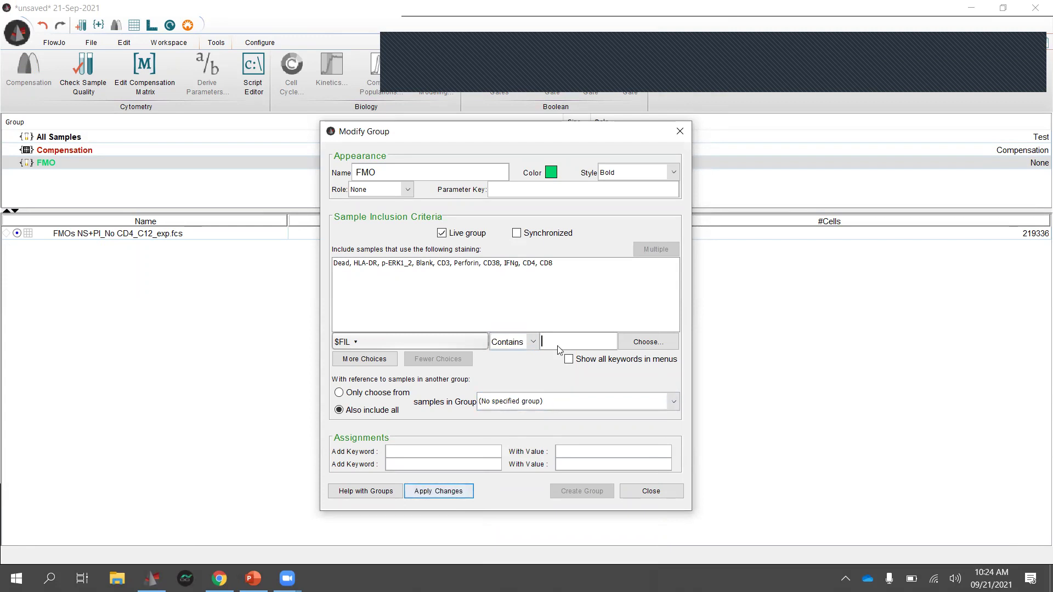
pyautogui.write('FMO')
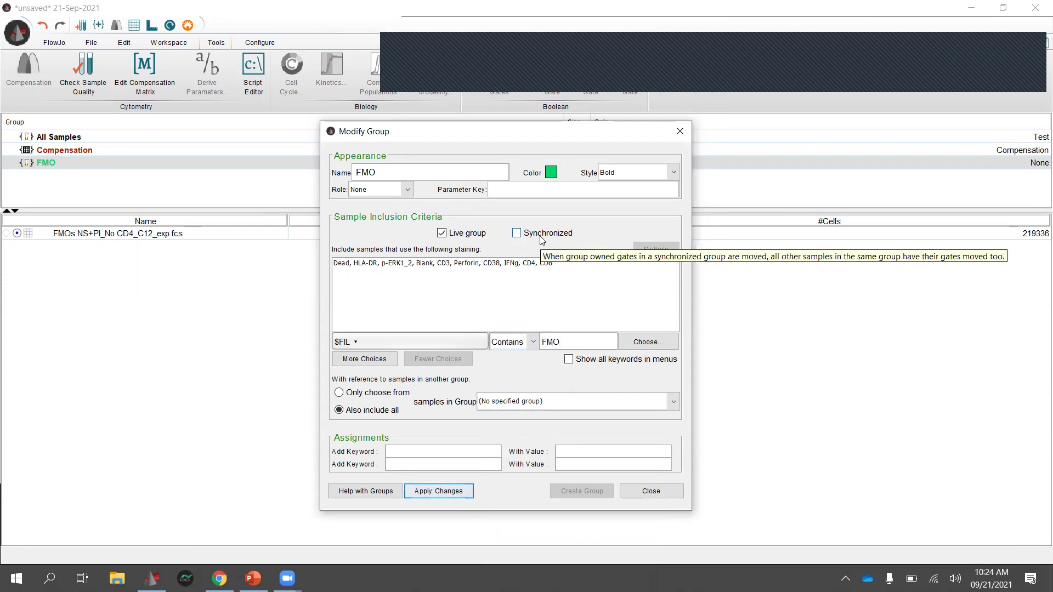
pyautogui.click(473, 495)
pyautogui.click(632, 493)
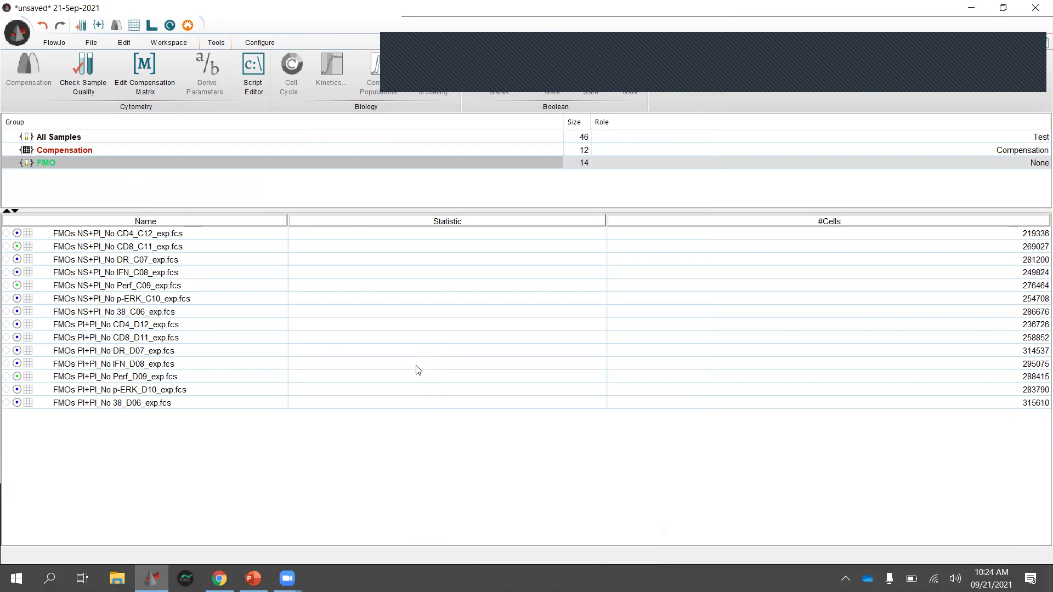
# - Review the LD samples in All Samples, and start a new live group named PBMC with Bold style
pyautogui.click(95, 137)
pyautogui.scroll(-7, 126, 452)
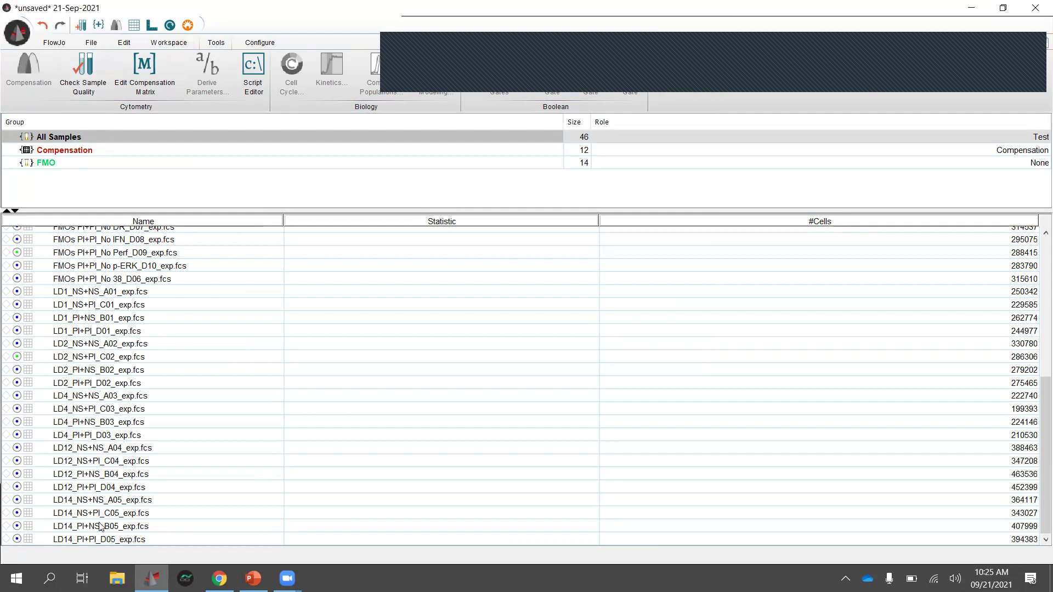
pyautogui.click(86, 80)
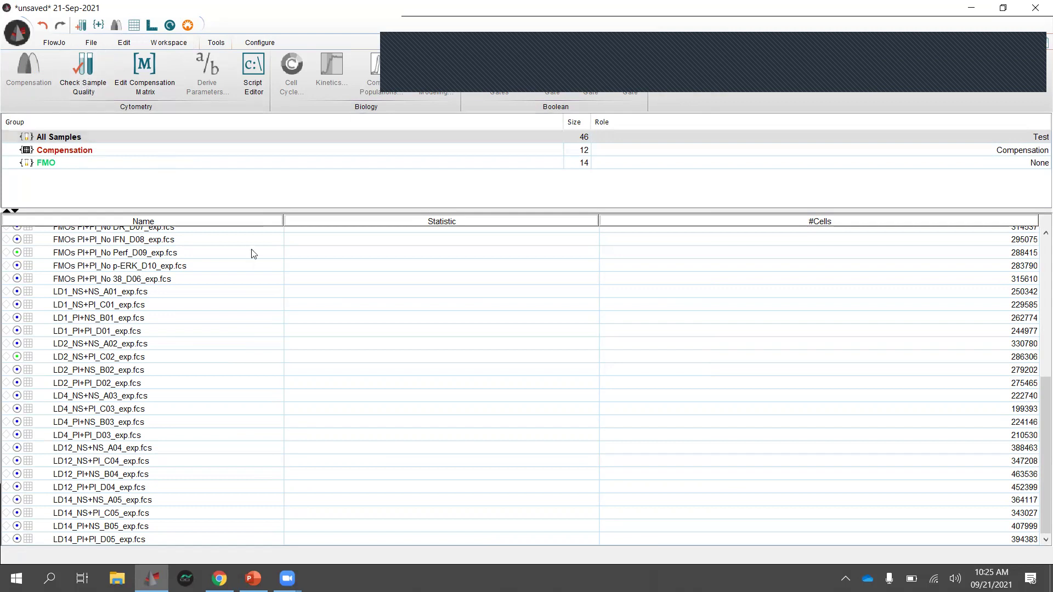
pyautogui.click(106, 23)
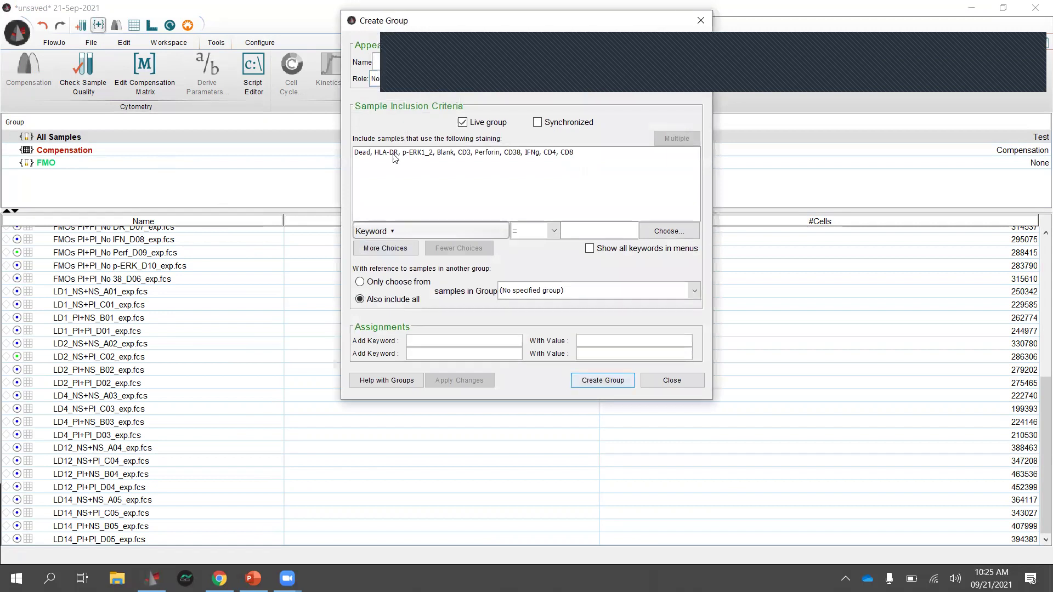
pyautogui.write('PBMC')
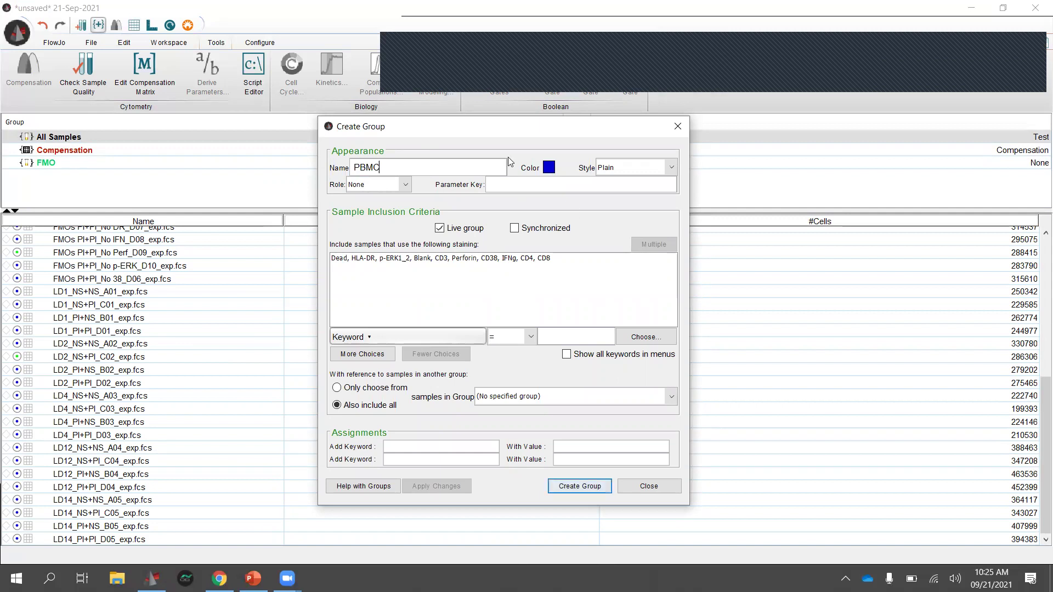
pyautogui.click(670, 168)
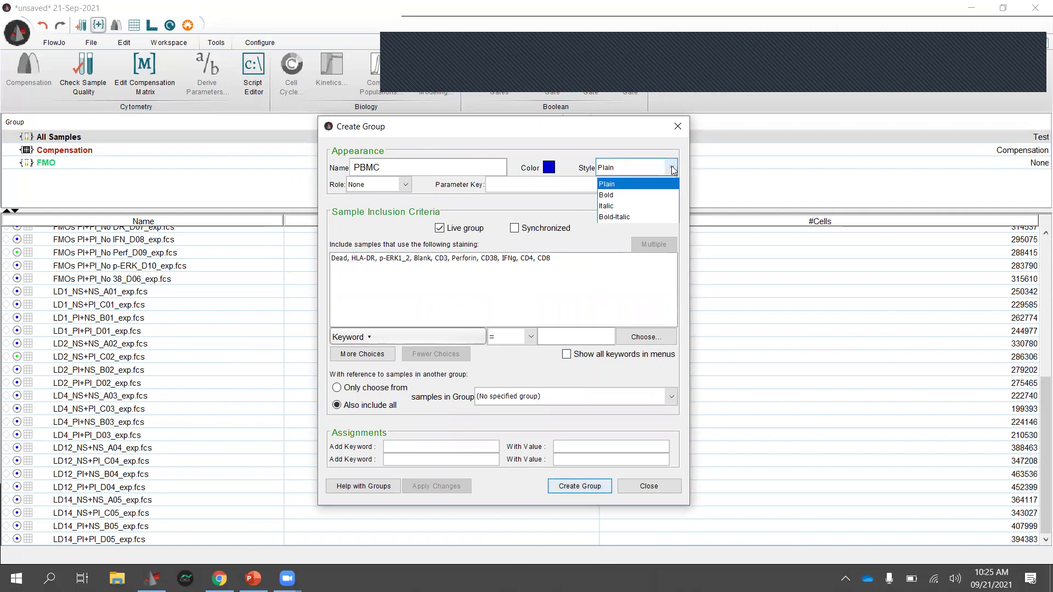
pyautogui.click(639, 195)
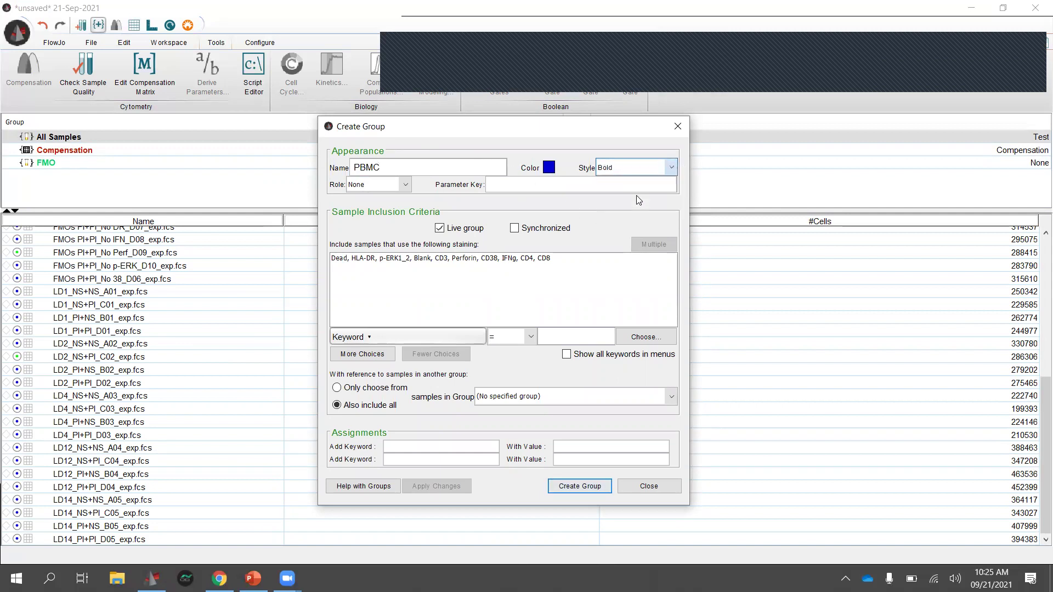
# - Set the PBMC group's inclusion criteria to the keyword $FIL Contains LD, and create the group
pyautogui.click(378, 337)
pyautogui.click(548, 253)
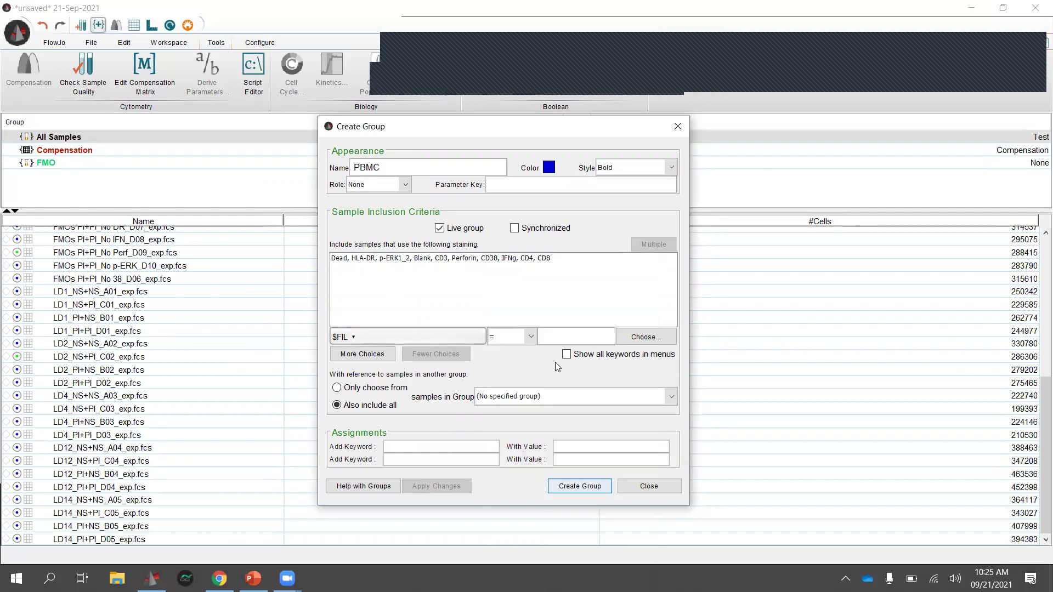
pyautogui.click(530, 336)
pyautogui.click(505, 427)
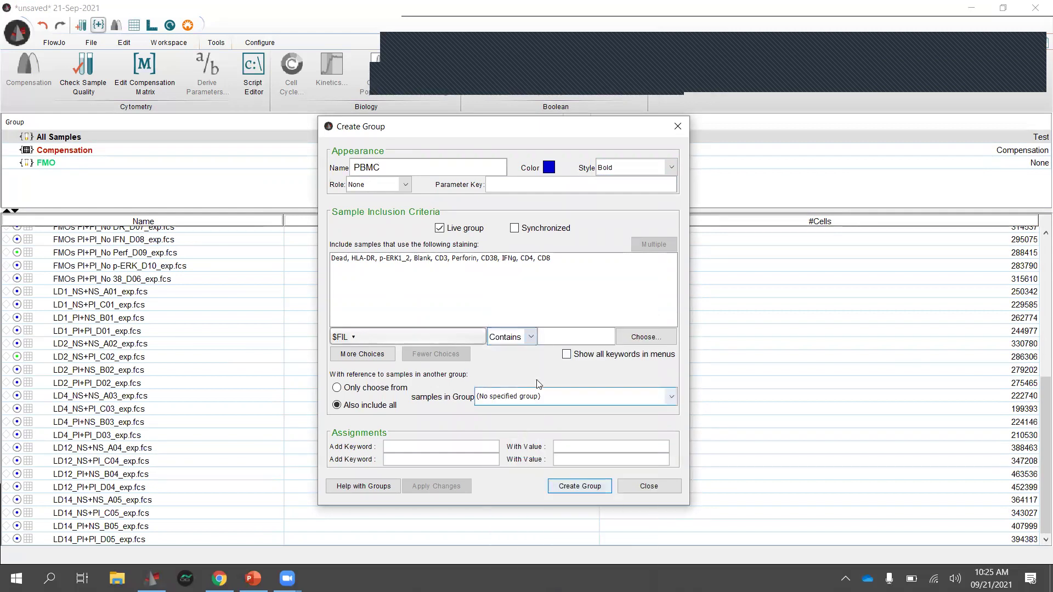
pyautogui.click(557, 332)
pyautogui.write('LD')
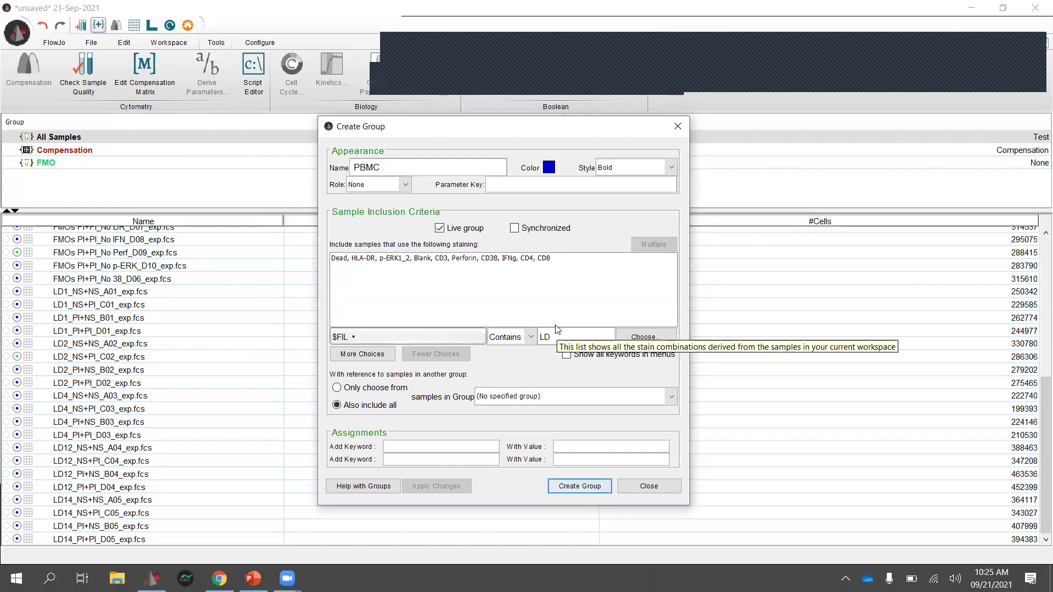
pyautogui.click(606, 486)
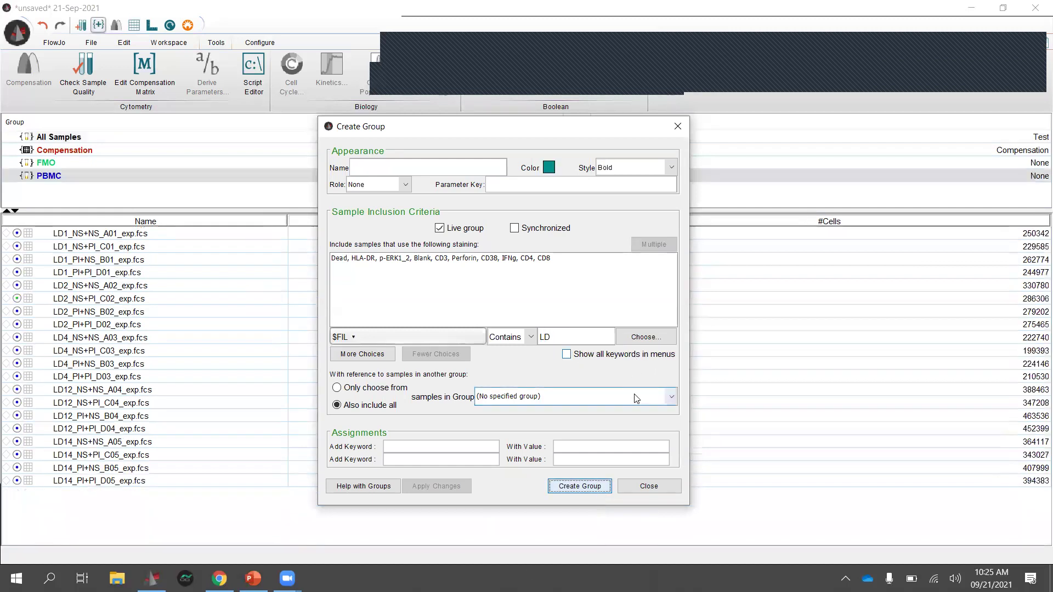
pyautogui.click(645, 487)
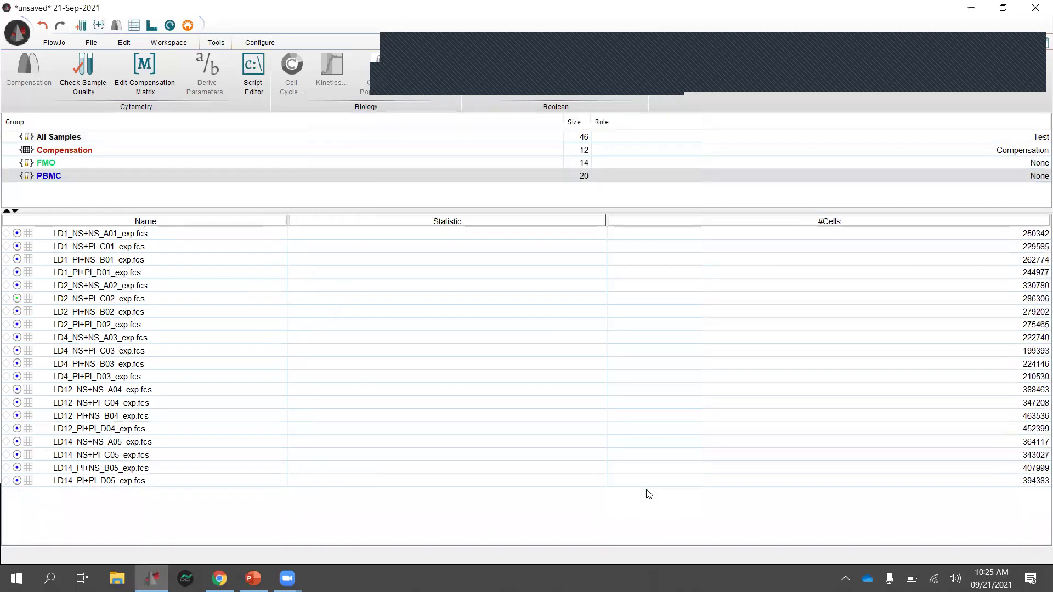
# - Review the sample lists of the PBMC, All Samples, Compensation and FMO groups, ending on PBMC
pyautogui.click(62, 176)
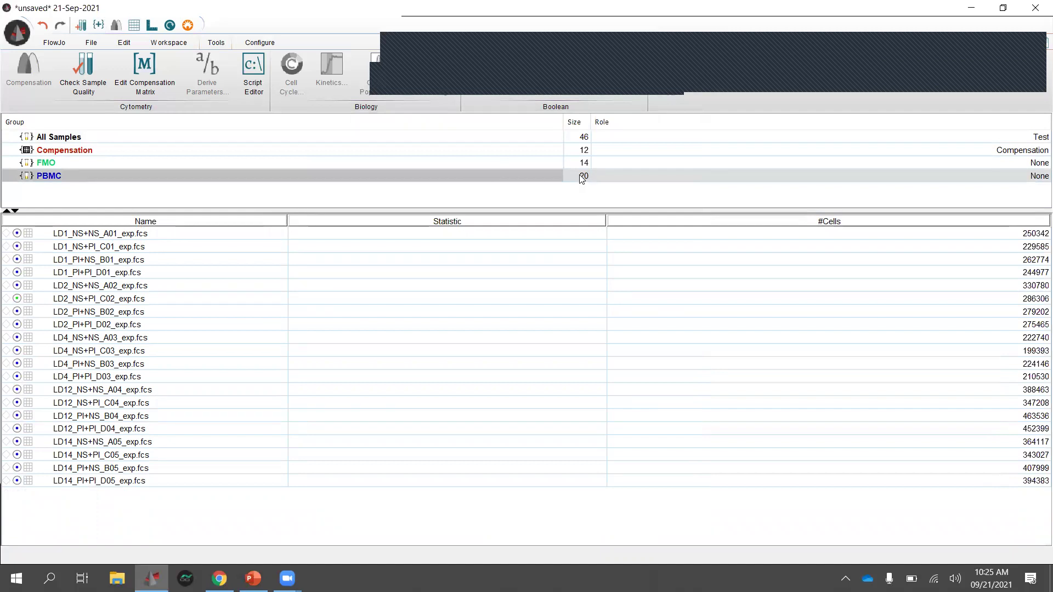
pyautogui.click(65, 138)
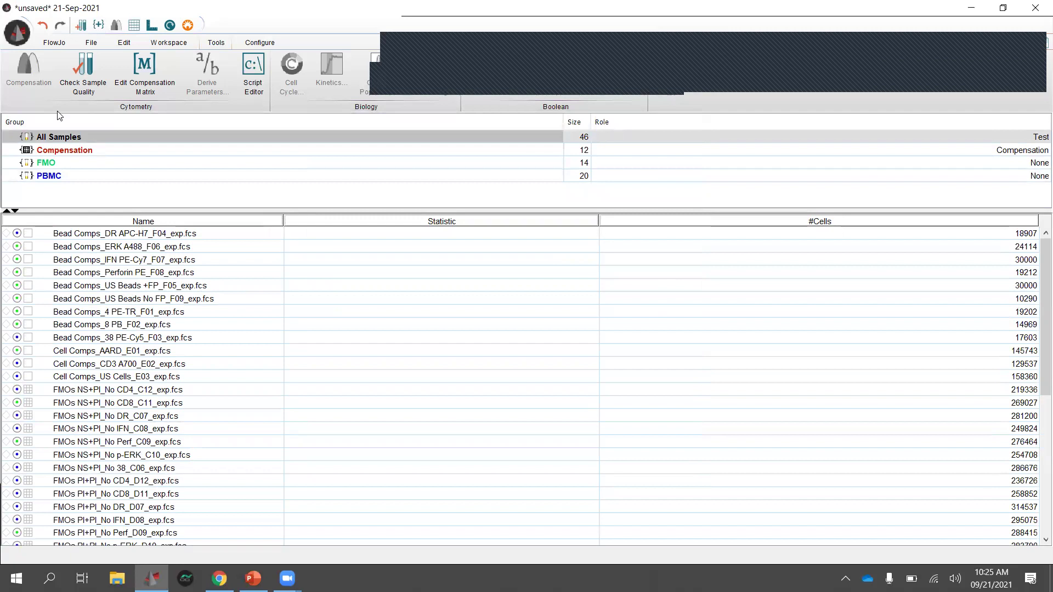
pyautogui.click(68, 150)
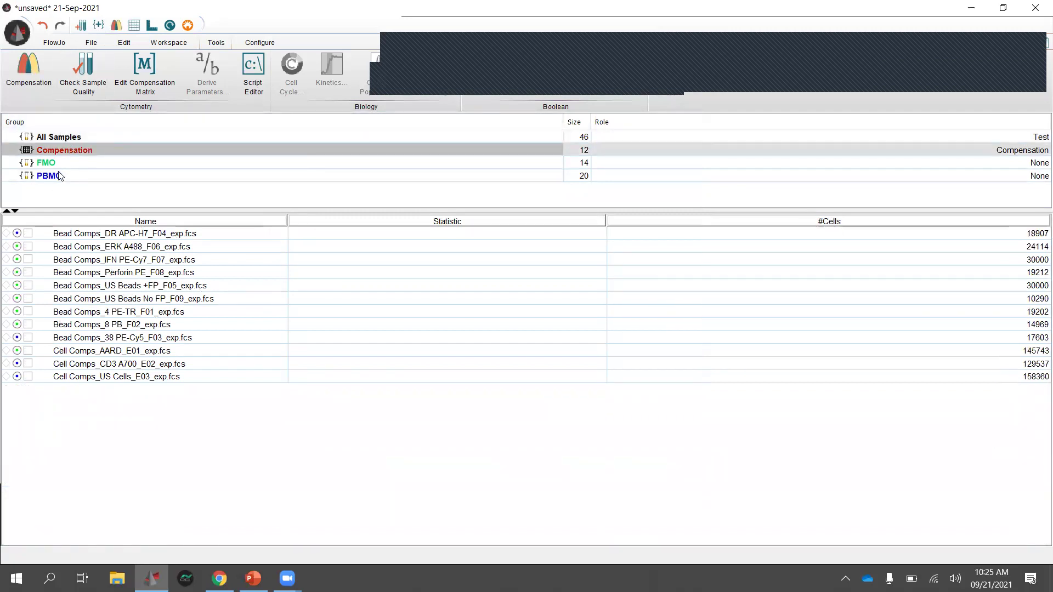
pyautogui.click(57, 164)
pyautogui.click(59, 176)
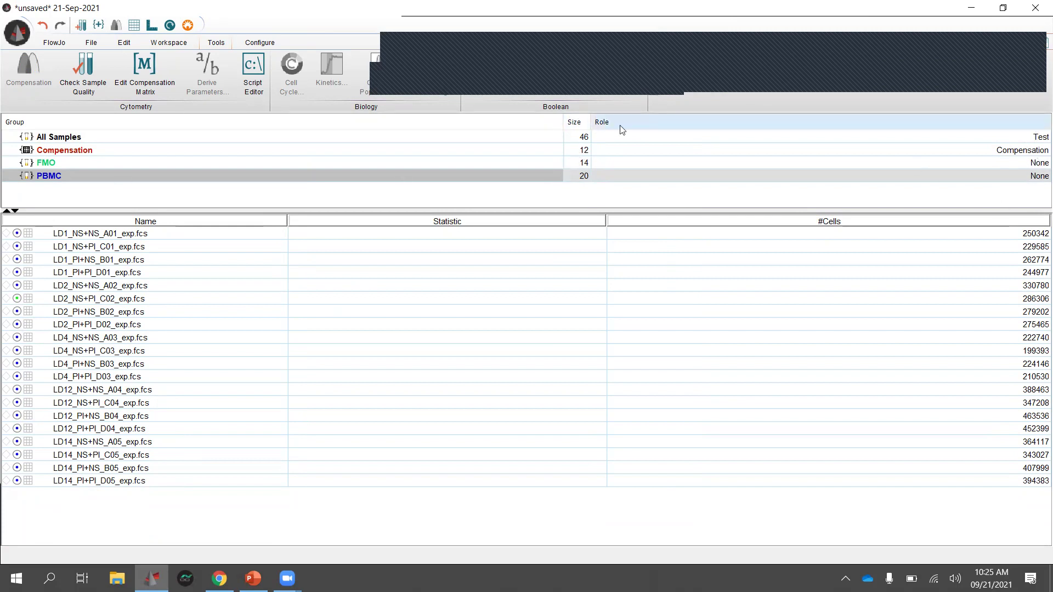
# - Set the FMO group's role to Controls, apply the change, and show its samples within All Samples
pyautogui.click(93, 162)
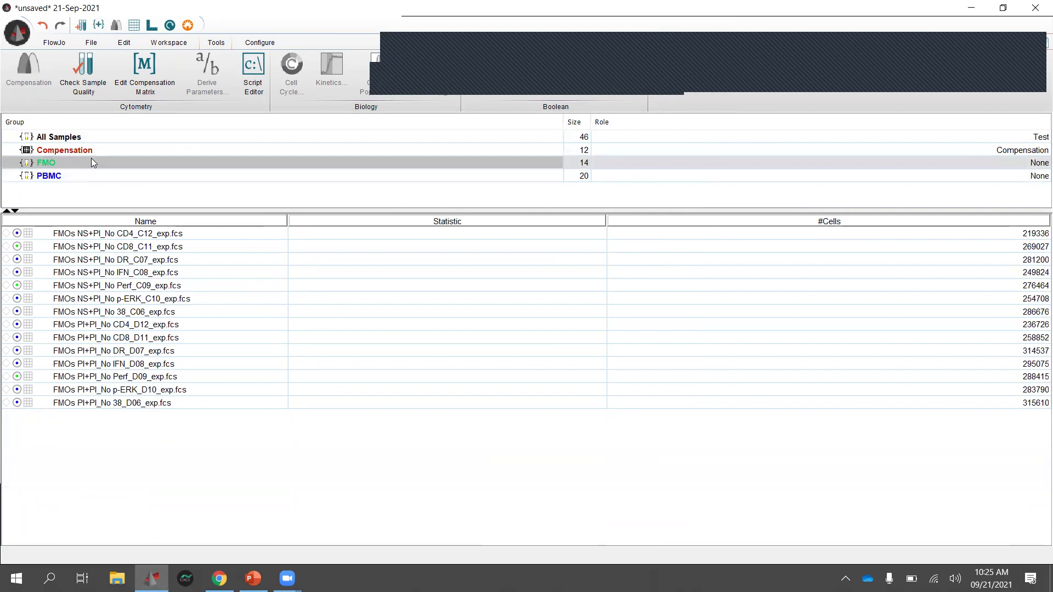
pyautogui.doubleClick(92, 160)
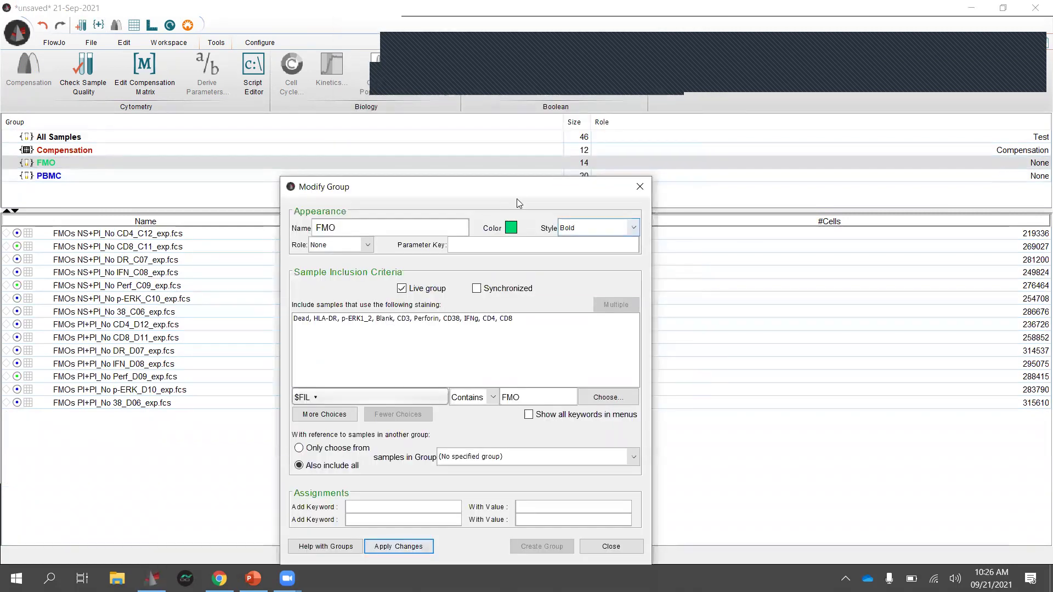
pyautogui.moveTo(492, 194); pyautogui.dragTo(498, 130)
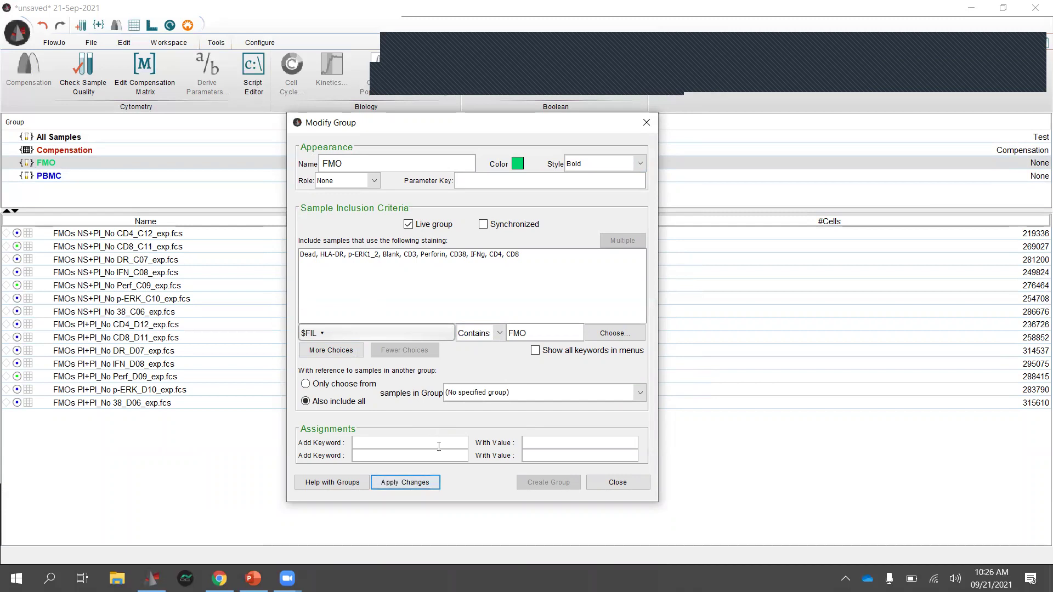
pyautogui.click(375, 181)
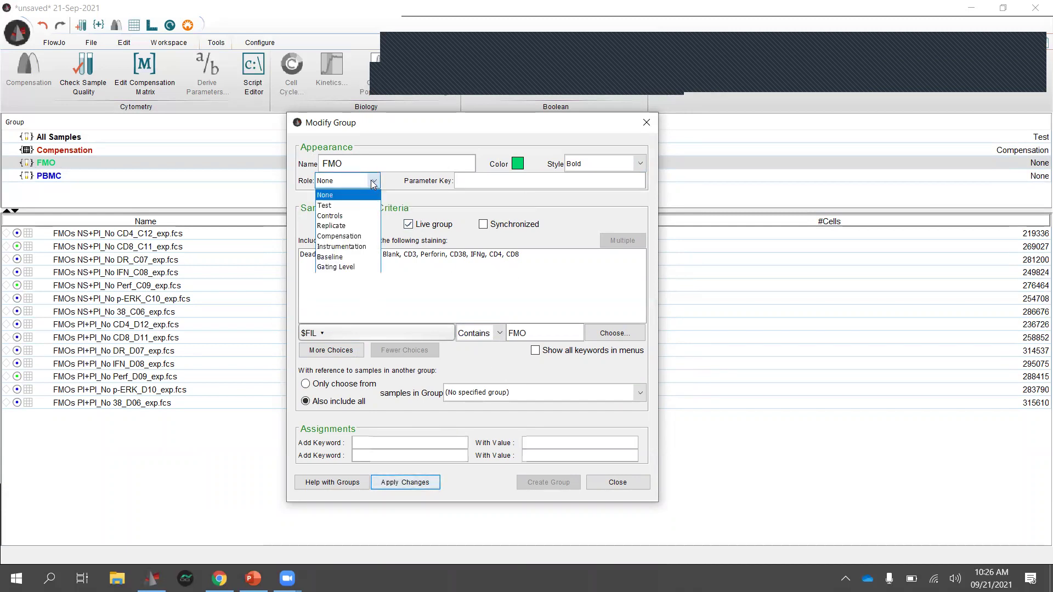
pyautogui.click(338, 216)
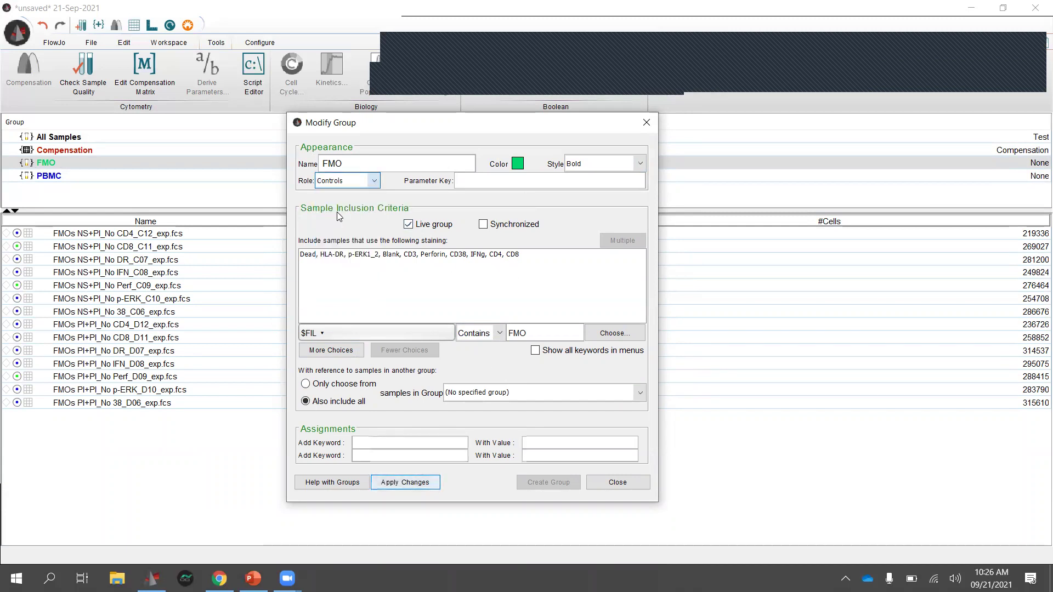
pyautogui.click(422, 488)
pyautogui.click(594, 486)
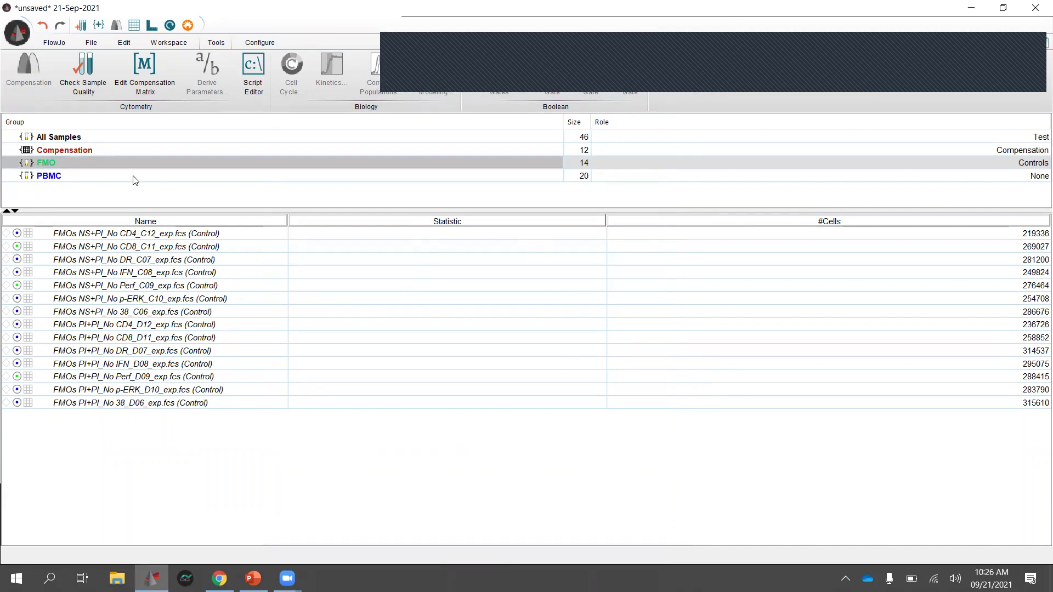
pyautogui.click(76, 141)
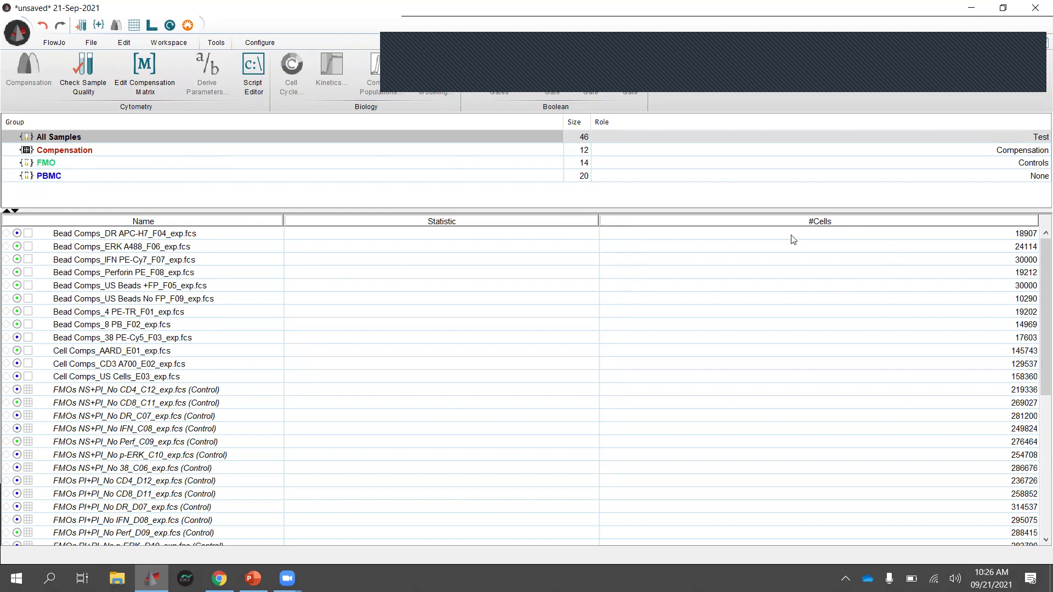
pyautogui.moveTo(283, 220); pyautogui.dragTo(277, 221)
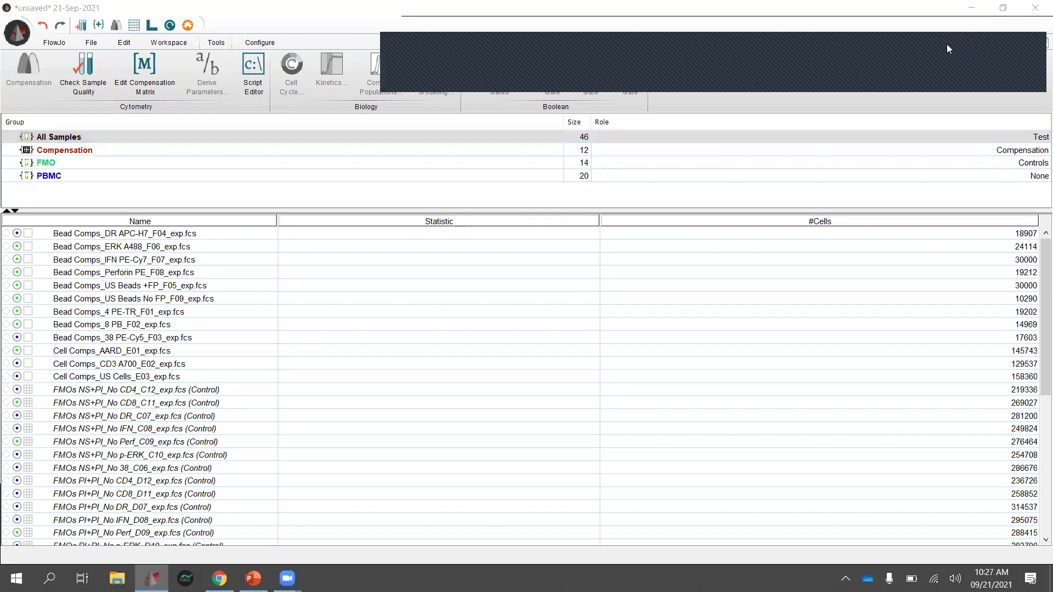
# - Show the PBMC group and add a keyword named *Donor to the workspace
pyautogui.click(75, 175)
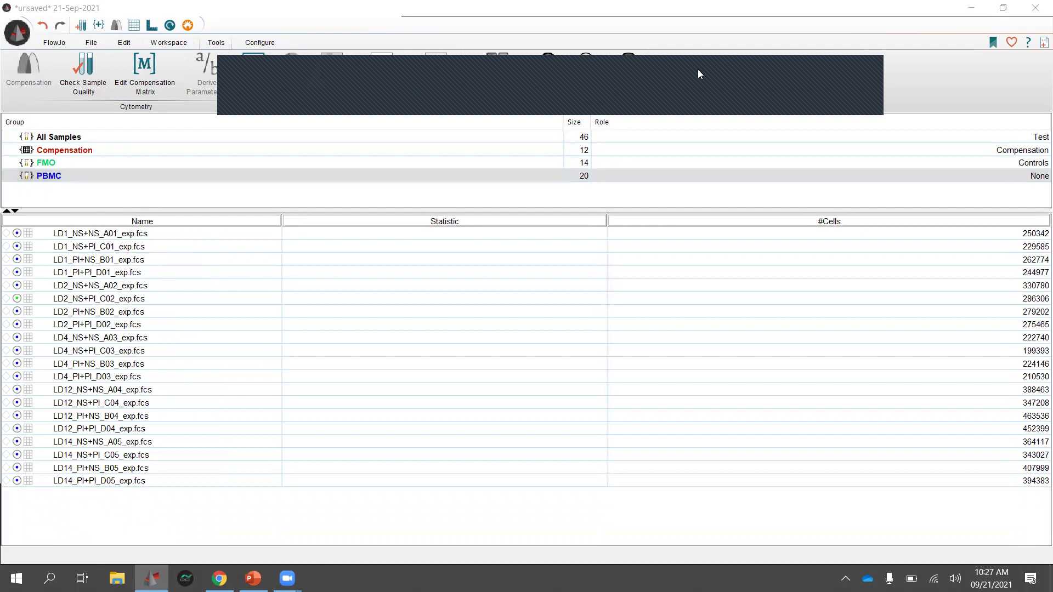
pyautogui.click(224, 42)
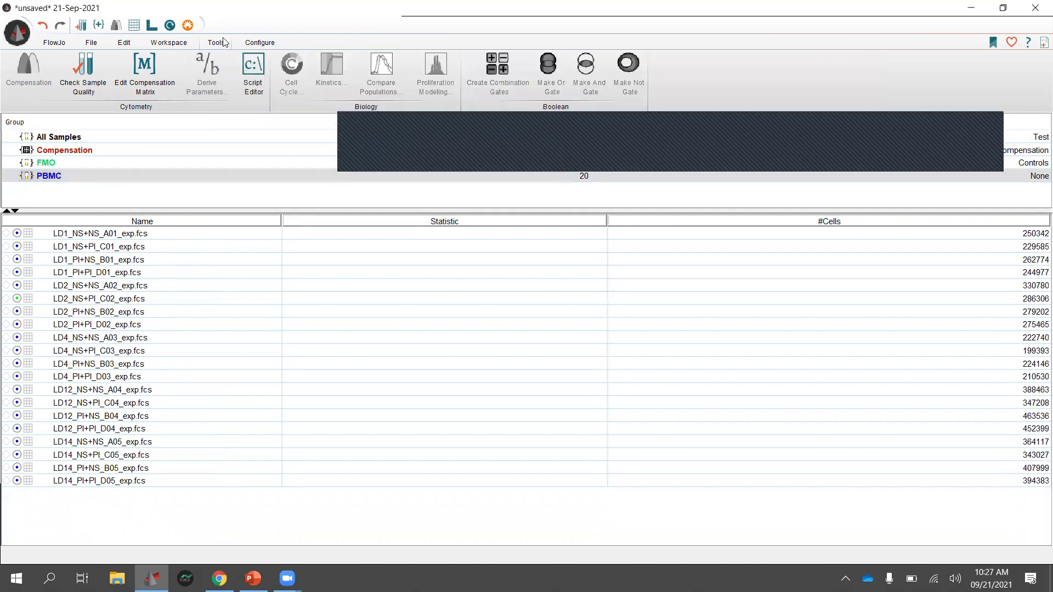
pyautogui.click(179, 45)
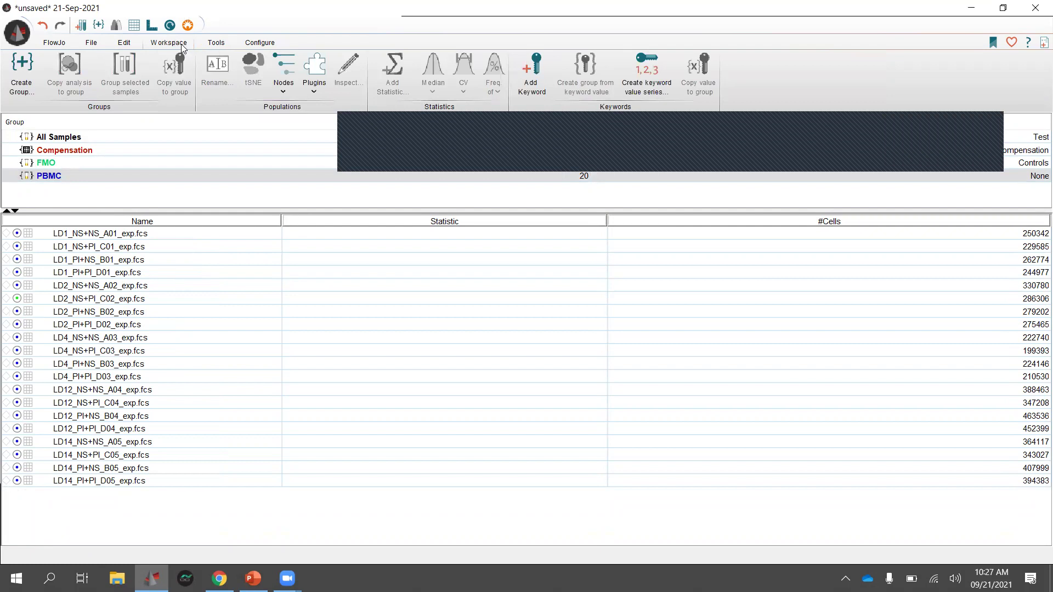
pyautogui.click(537, 83)
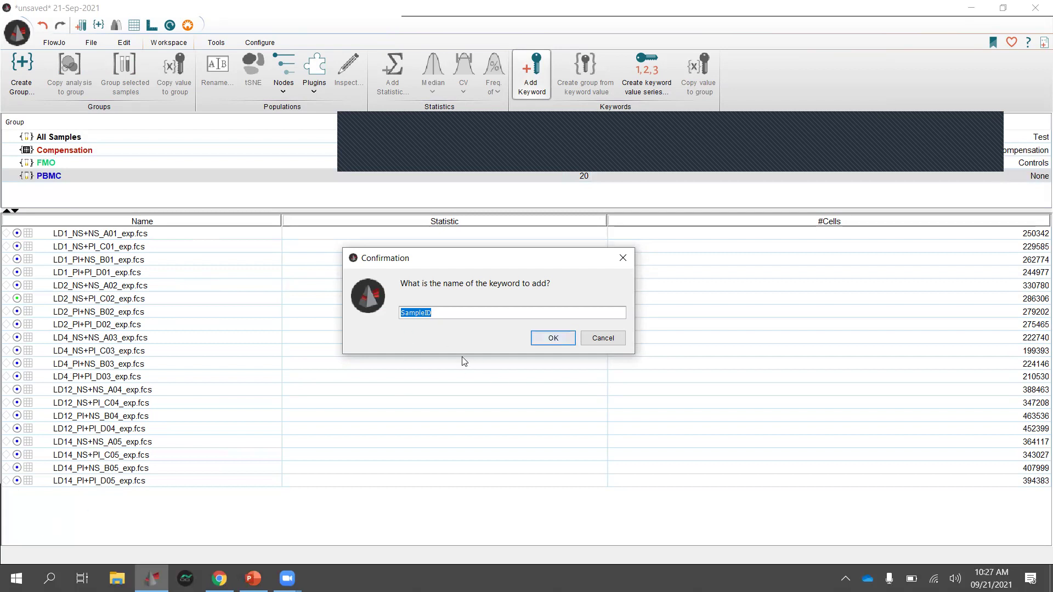
pyautogui.write('*')
pyautogui.press('BackSpace')
pyautogui.write('D')
pyautogui.press('BackSpace')
pyautogui.write('*Dono')
pyautogui.click(542, 346)
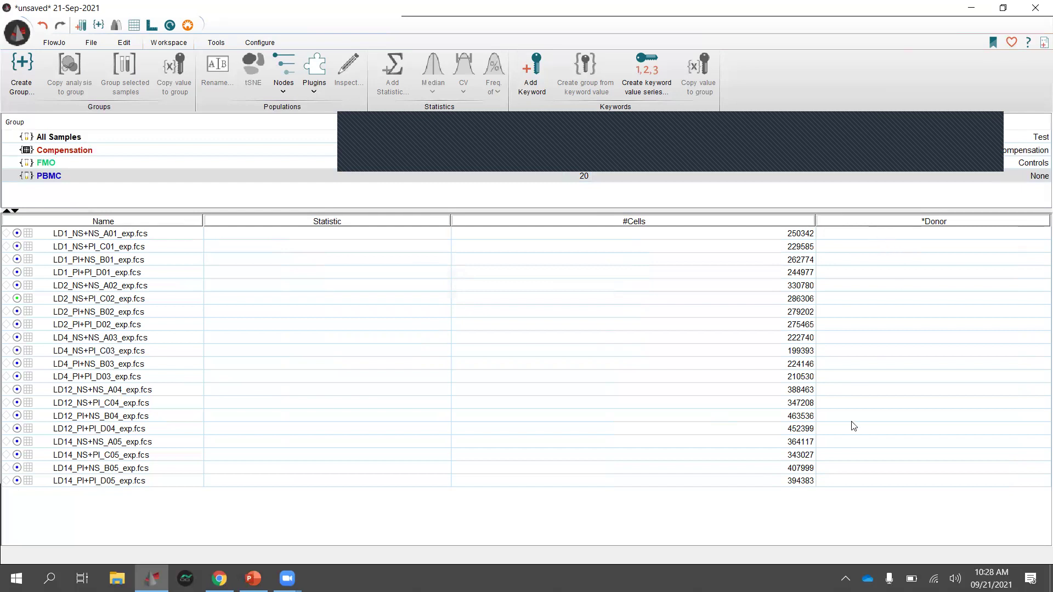
# - Enter Donor 1 as the *Donor value for samples LD1_NS+NS_A01_exp.fcs and LD1_NS+PI_C01_exp.fcs
pyautogui.click(855, 234)
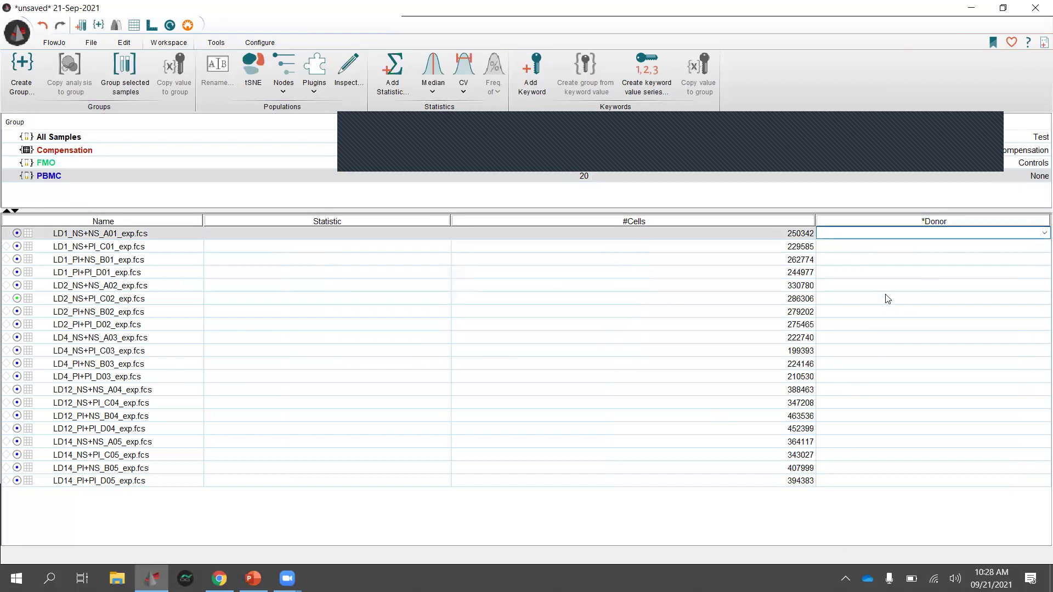
pyautogui.write('Donor 1')
pyautogui.click(847, 336)
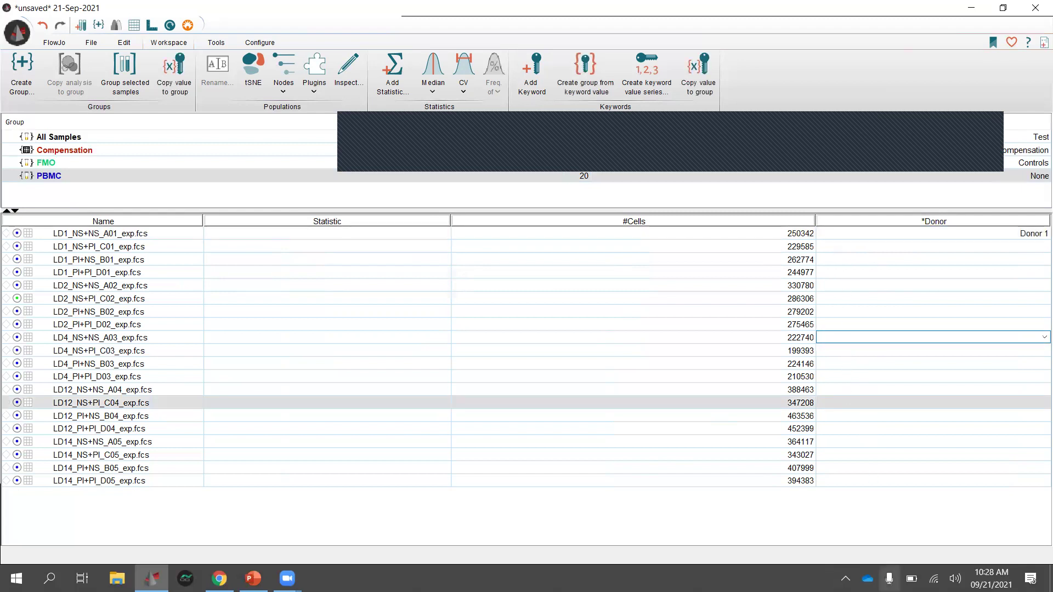
pyautogui.click(912, 248)
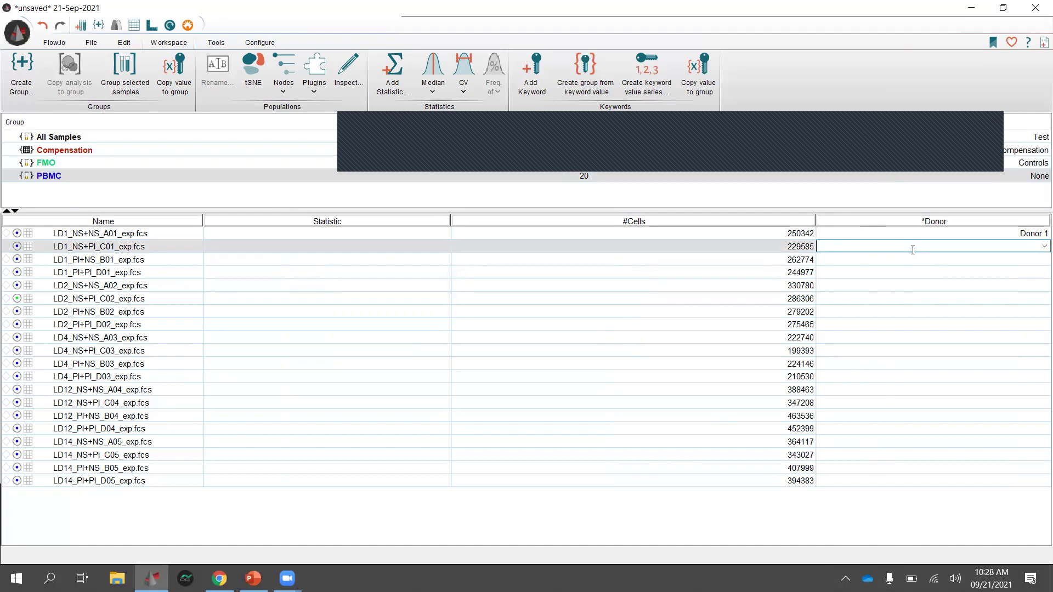
pyautogui.write('Do')
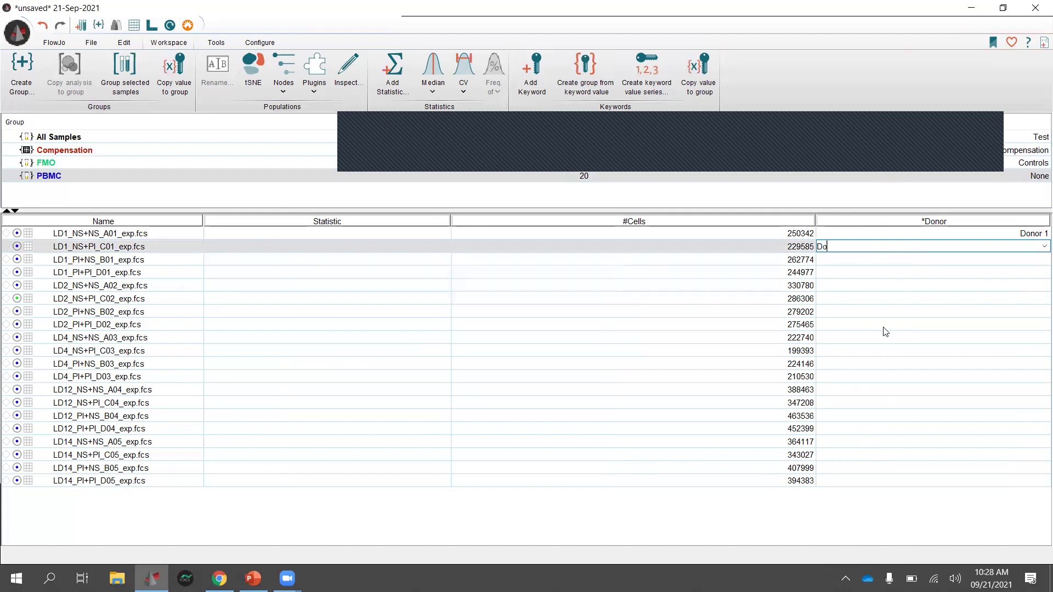
pyautogui.write('nor 1')
pyautogui.press('Return')
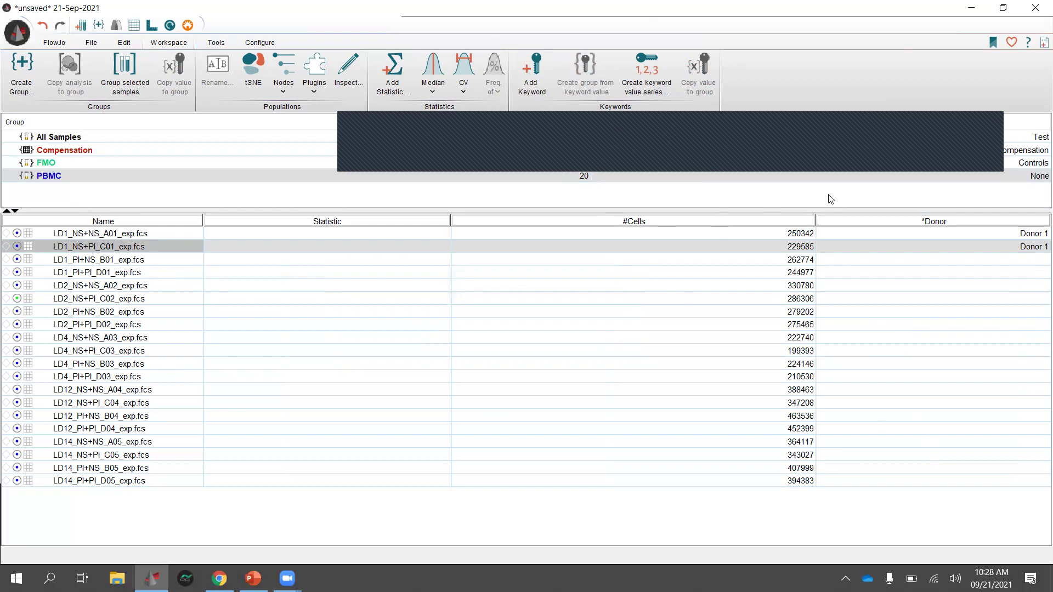
# - Clear the *Donor values of samples LD1_NS+NS_A01_exp.fcs and LD1_NS+PI_C01_exp.fcs
pyautogui.doubleClick(870, 235)
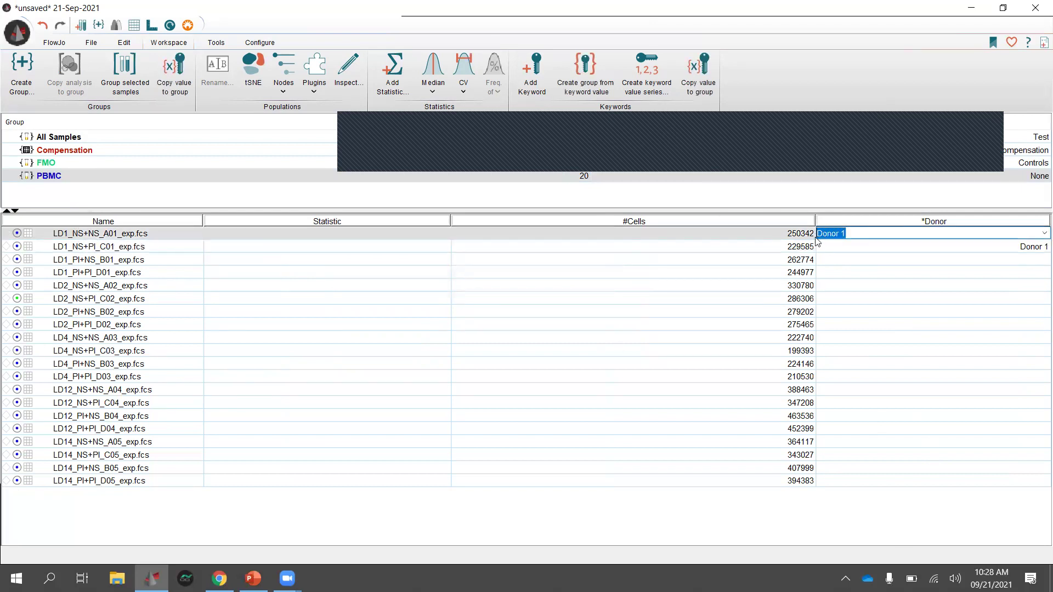
pyautogui.press('BackSpace')
pyautogui.click(1032, 252)
pyautogui.doubleClick(1033, 250)
pyautogui.hotkey('shift', 'Left')
pyautogui.write('1')
pyautogui.hotkey('shift', 'Home')
pyautogui.press('BackSpace')
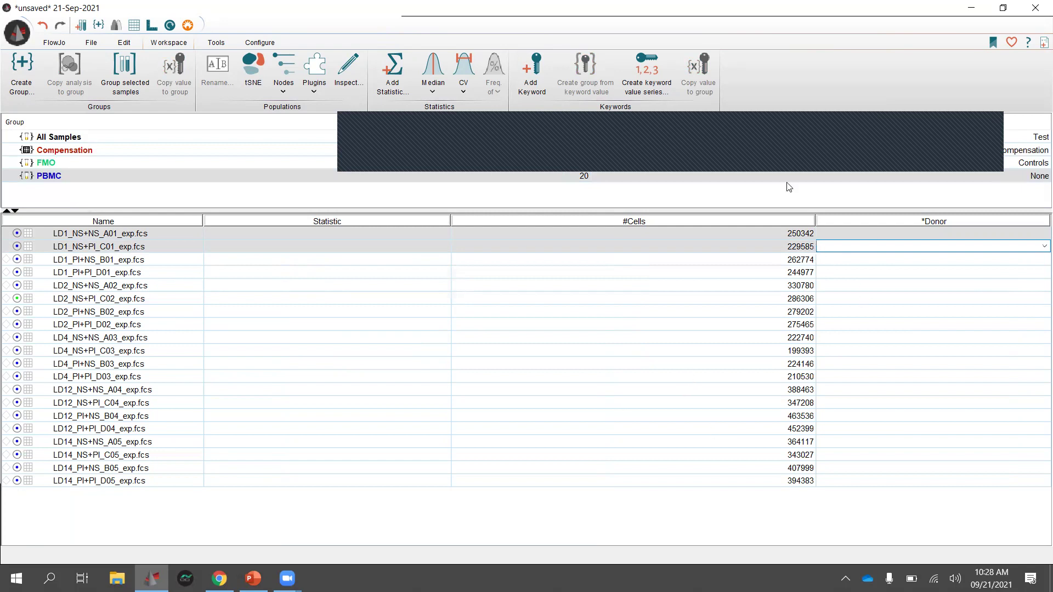
# - Start a text value series for the *Donor keyword from sample LD1_NS+NS_A01_exp.fcs
pyautogui.click(154, 235)
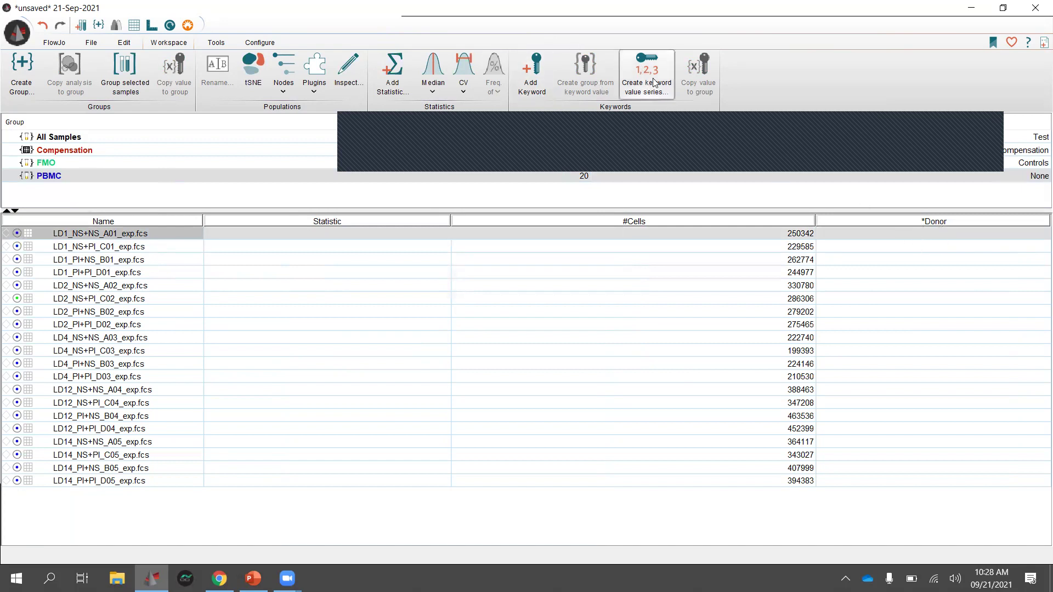
pyautogui.click(671, 91)
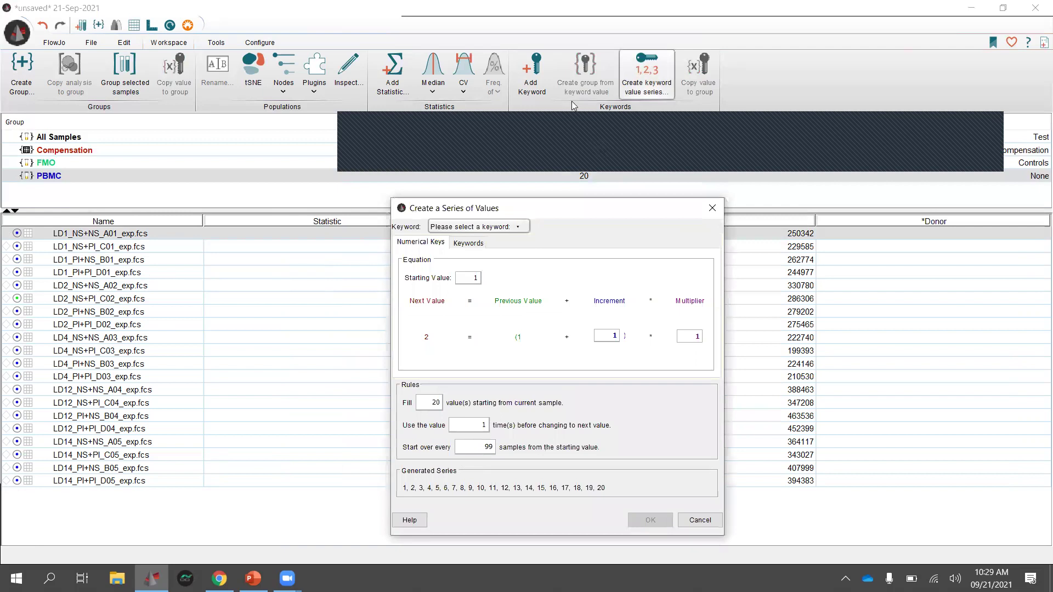
pyautogui.click(464, 171)
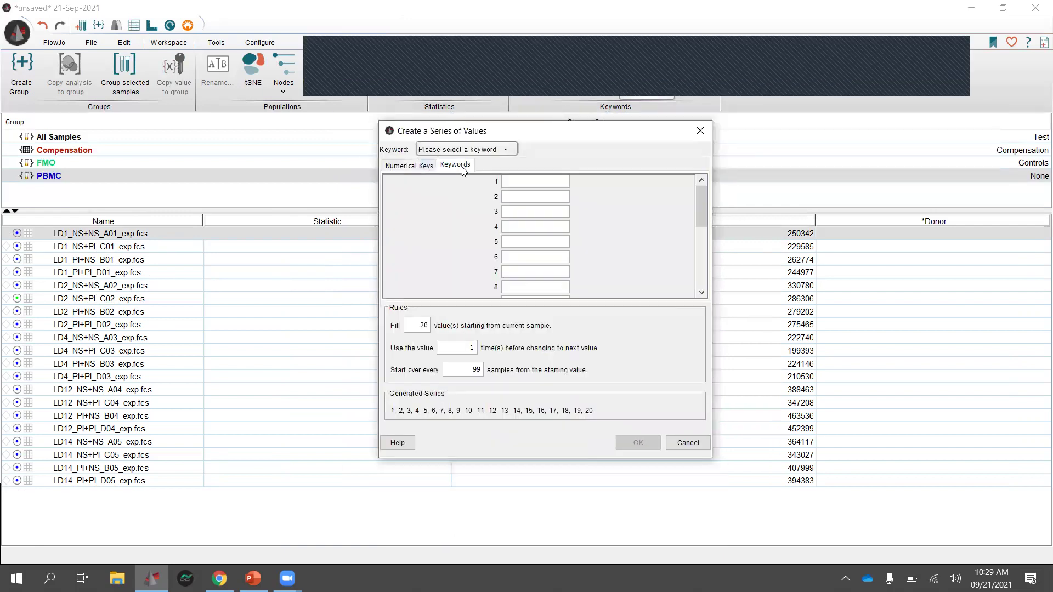
pyautogui.click(504, 151)
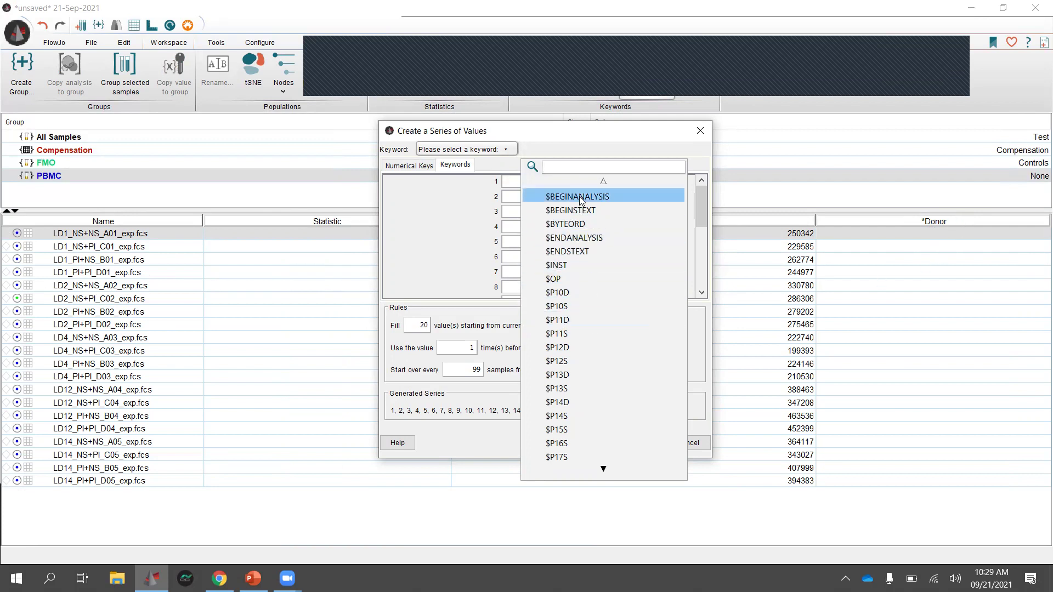
pyautogui.moveTo(606, 477)
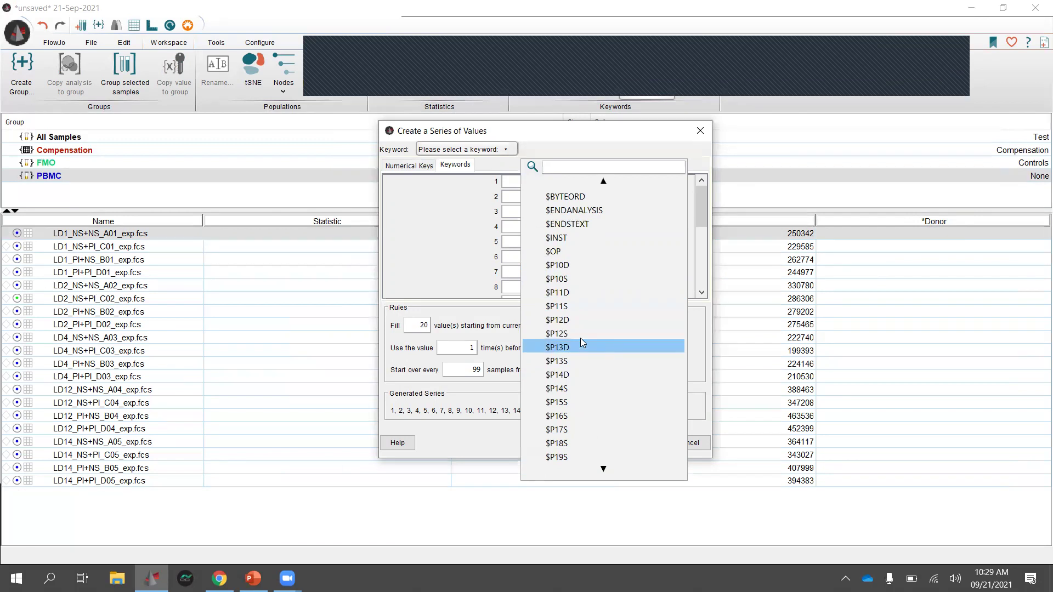
pyautogui.scroll(-10, 610, 394)
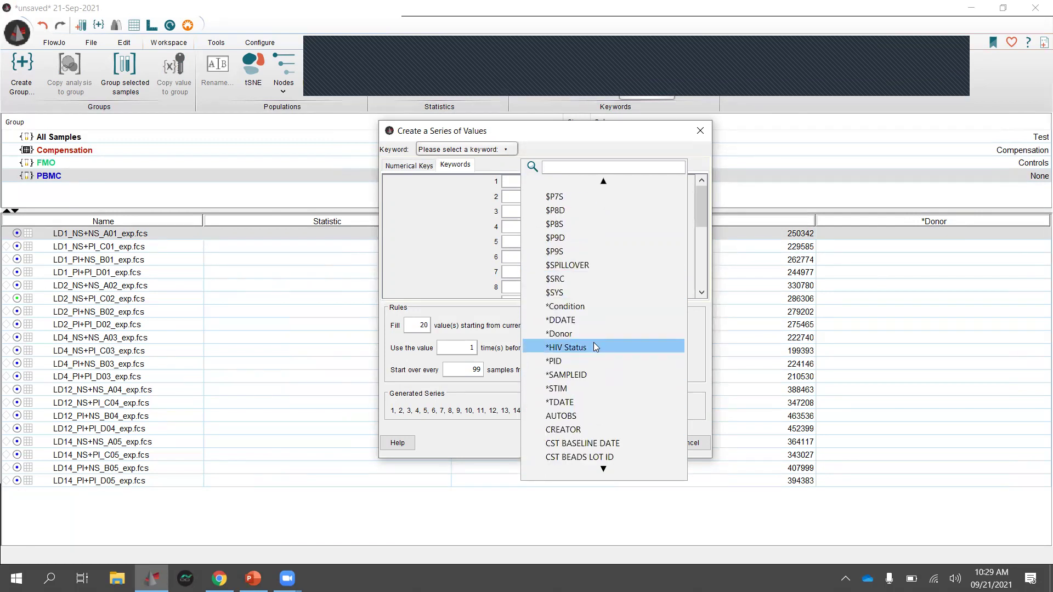
pyautogui.scroll(1, 601, 326)
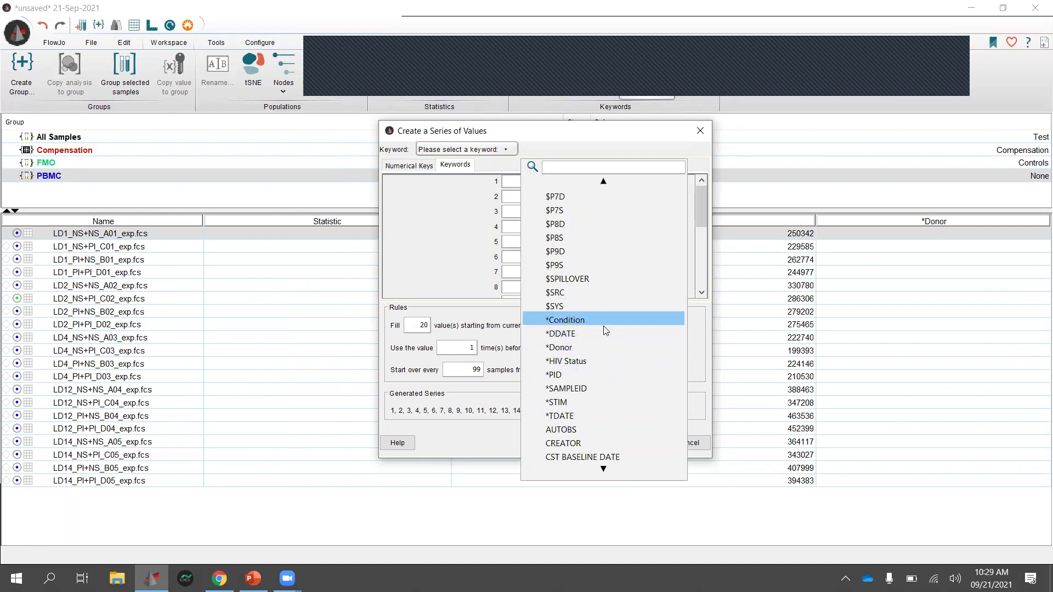
pyautogui.scroll(-1, 593, 372)
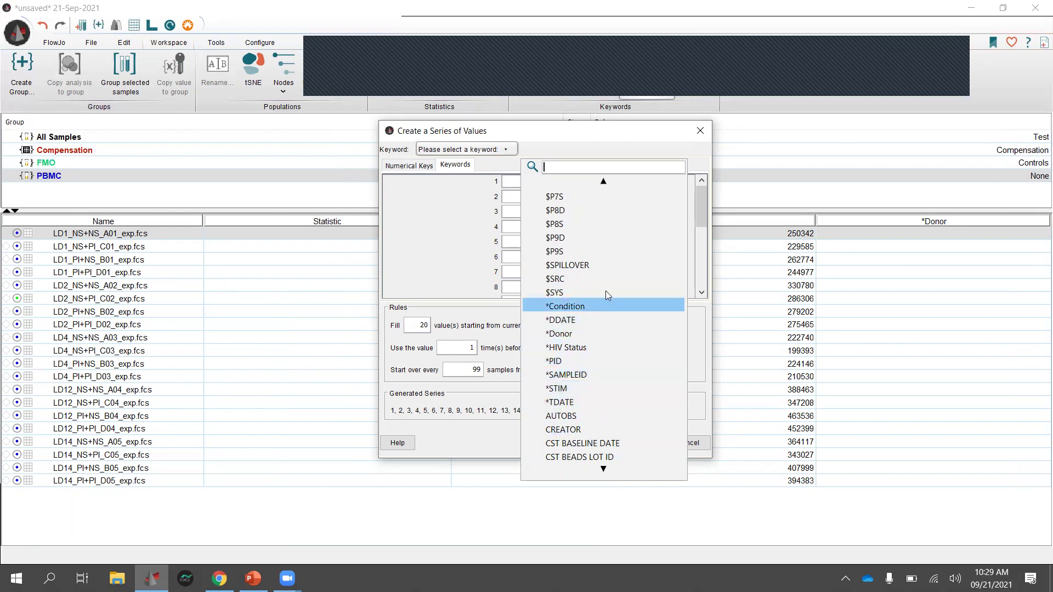
pyautogui.click(597, 334)
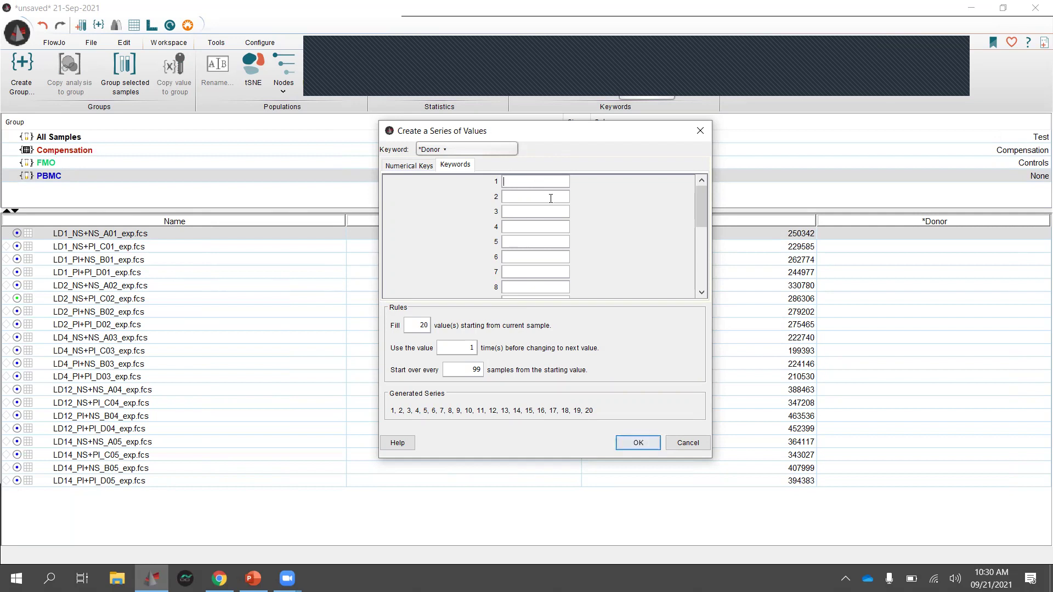
# - Enter LD1, LD2, LD4, LD12 and LD14 as the five values of the *Donor series
pyautogui.write('D1')
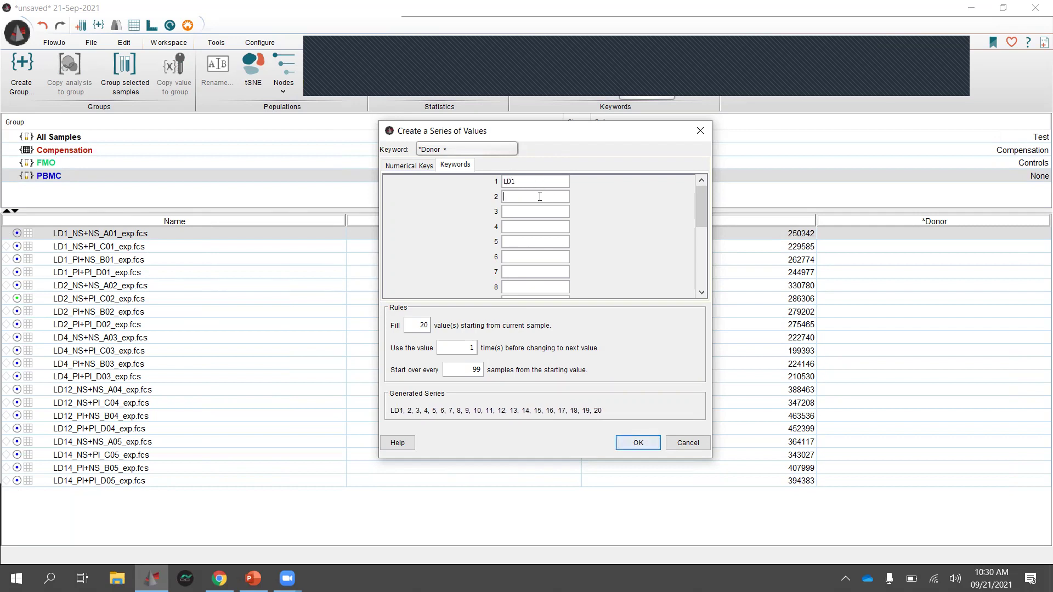
pyautogui.click(540, 196)
pyautogui.write('LD2')
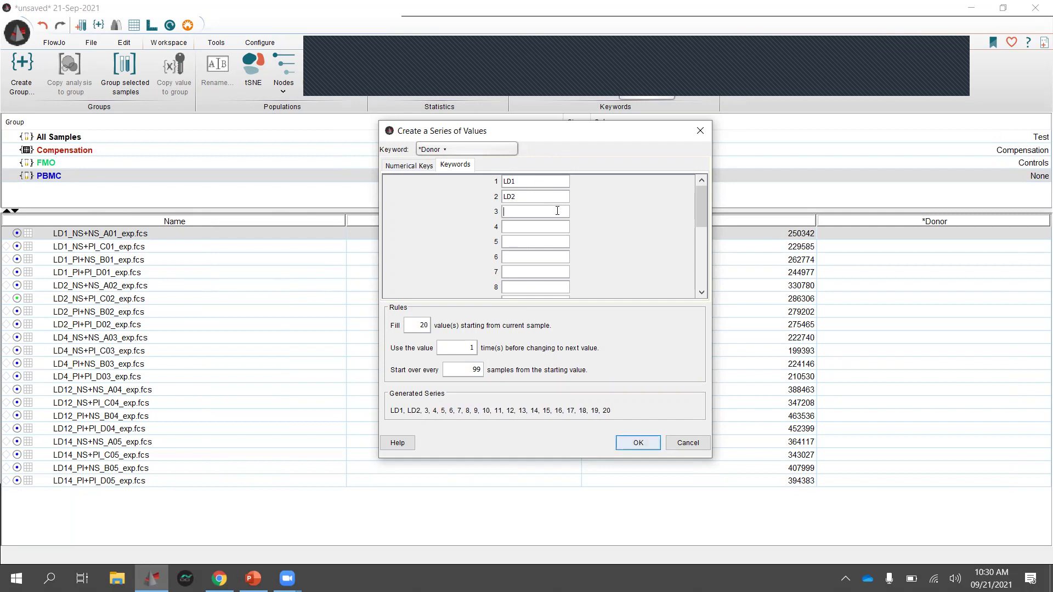
pyautogui.write('LD3')
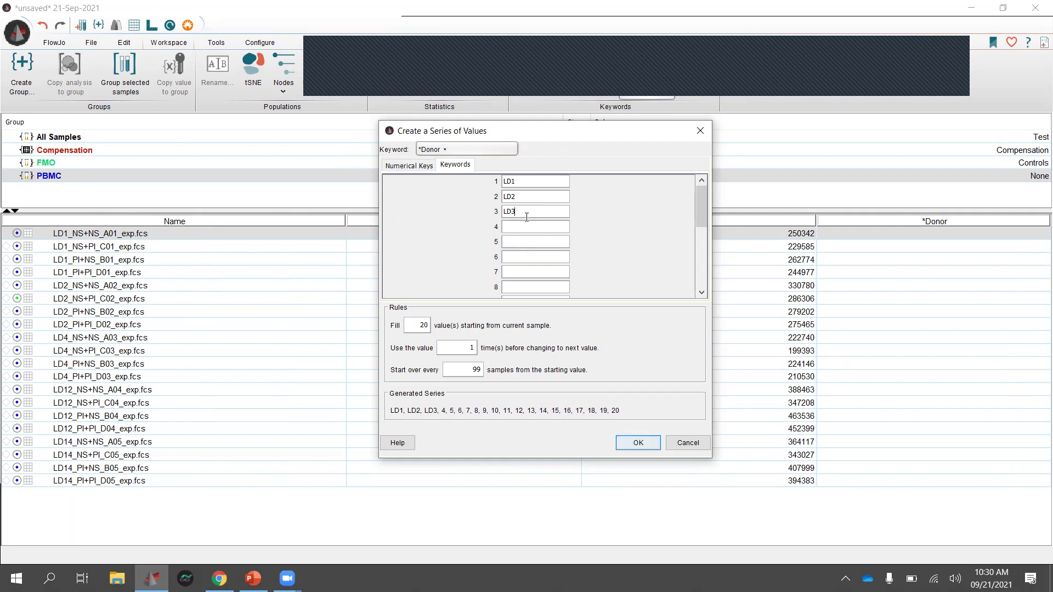
pyautogui.press('BackSpace')
pyautogui.write('4')
pyautogui.press('Tab')
pyautogui.write('LD12')
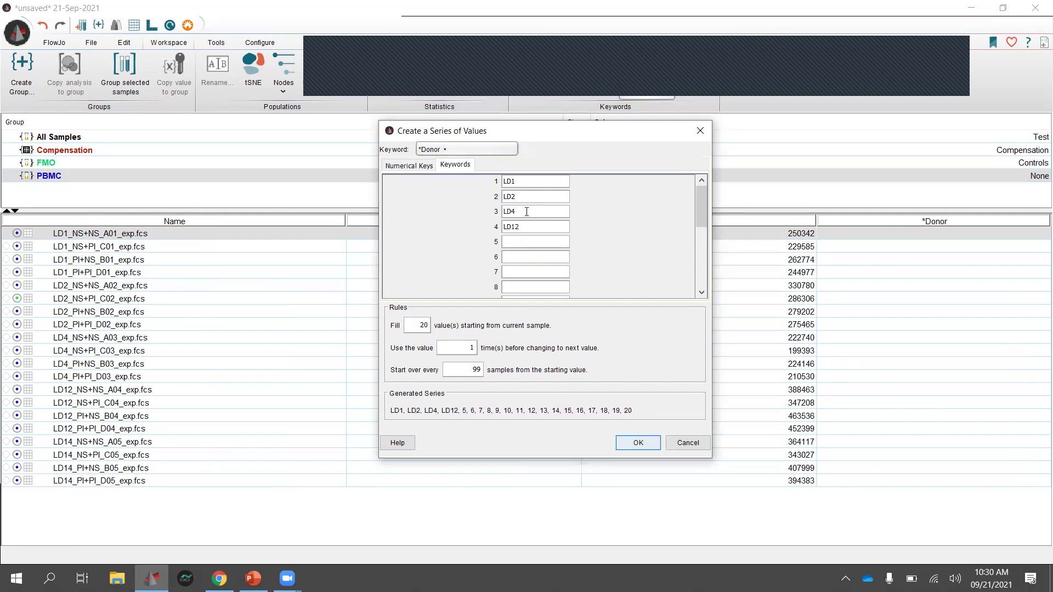
pyautogui.write('LD14')
# - Use each *Donor value 4 times before changing to the next, and apply the series to the samples
pyautogui.moveTo(565, 136); pyautogui.dragTo(791, 145)
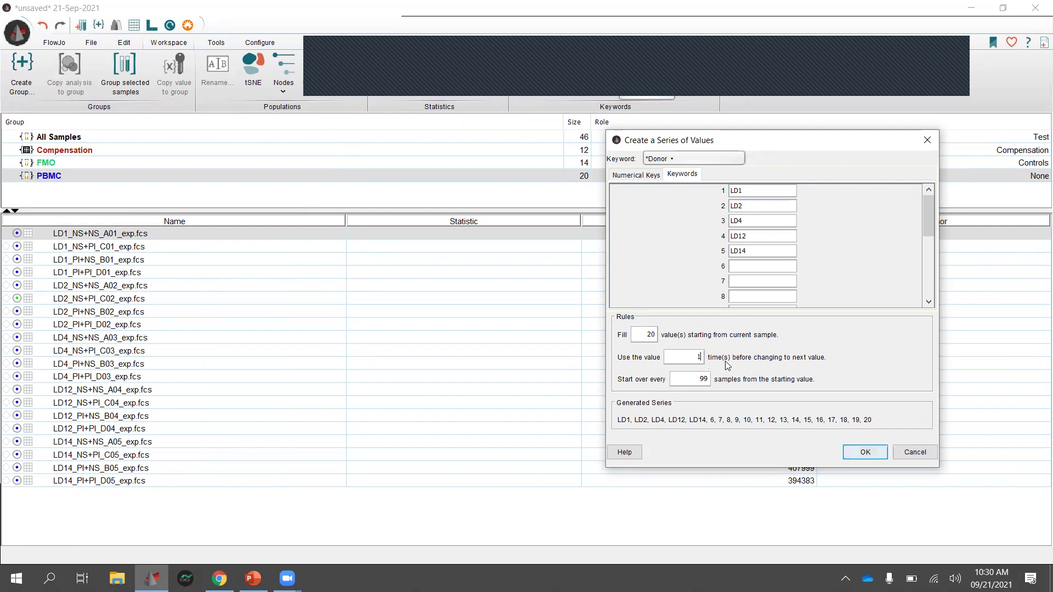
pyautogui.write('4')
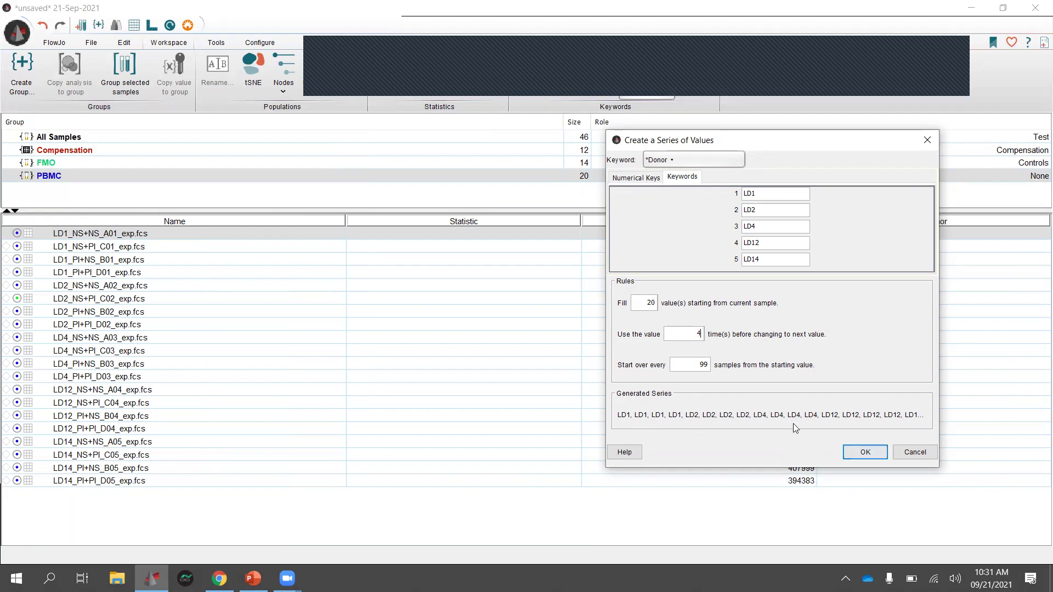
pyautogui.click(864, 453)
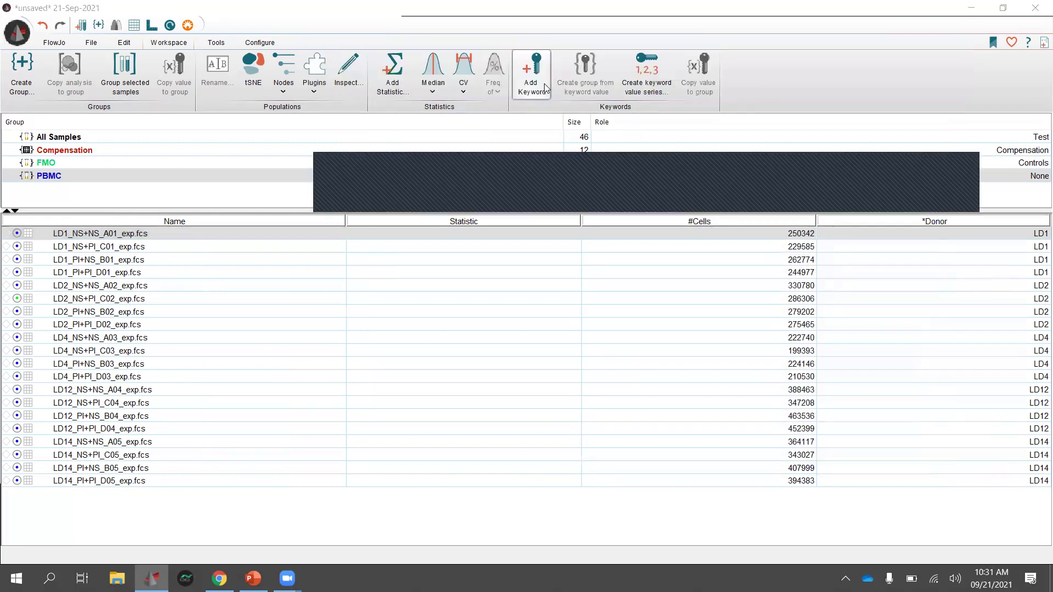
# - Add a keyword named *treatment to the workspace
pyautogui.click(544, 85)
pyautogui.write('*')
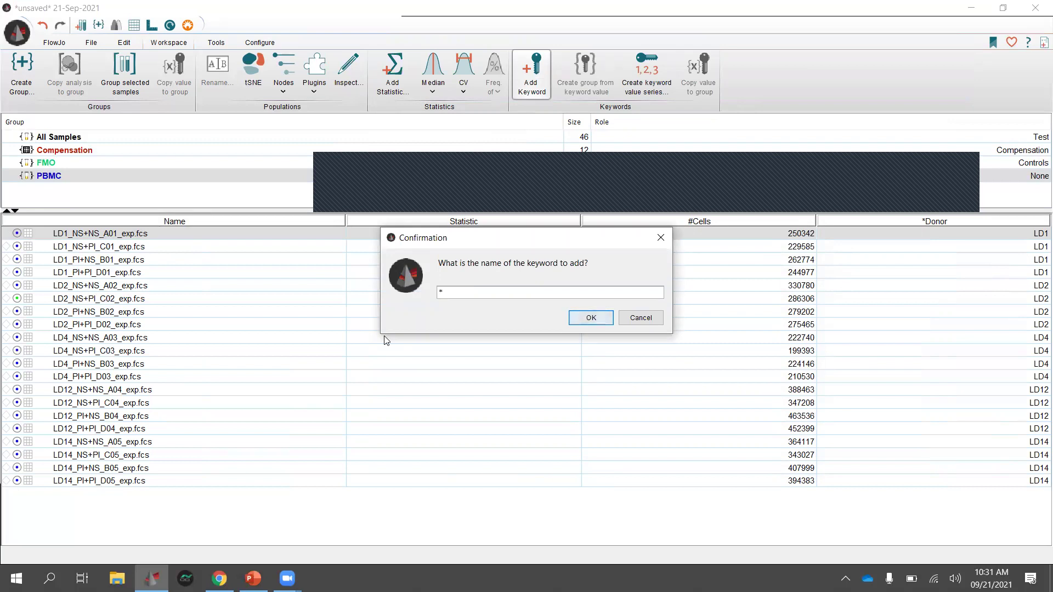
pyautogui.write('treatment')
pyautogui.click(591, 318)
# - Start a text value series for the *treatment keyword from the first PBMC sample
pyautogui.click(666, 75)
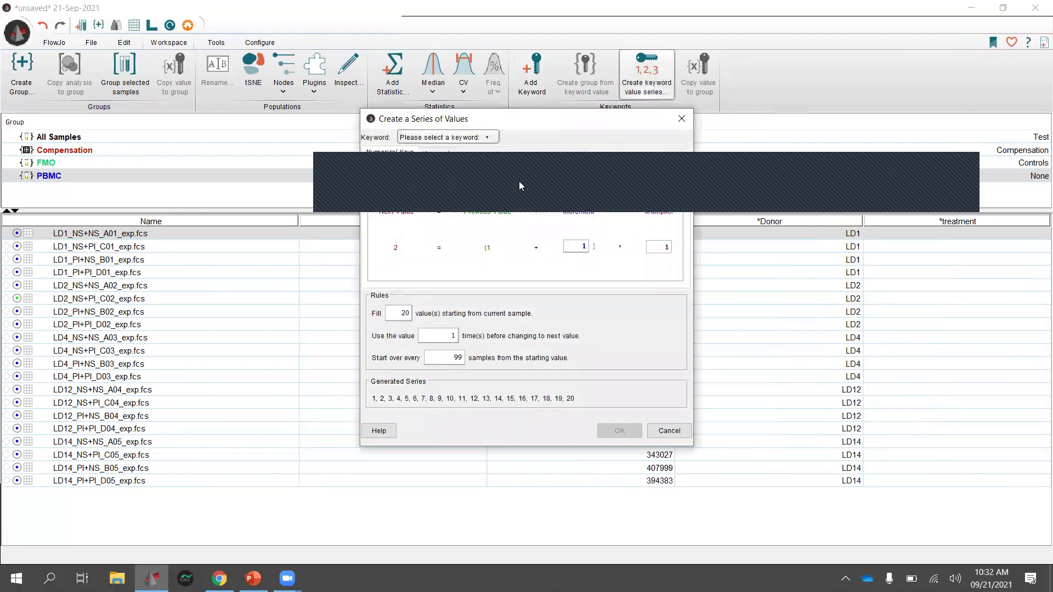
pyautogui.click(487, 138)
pyautogui.write('*')
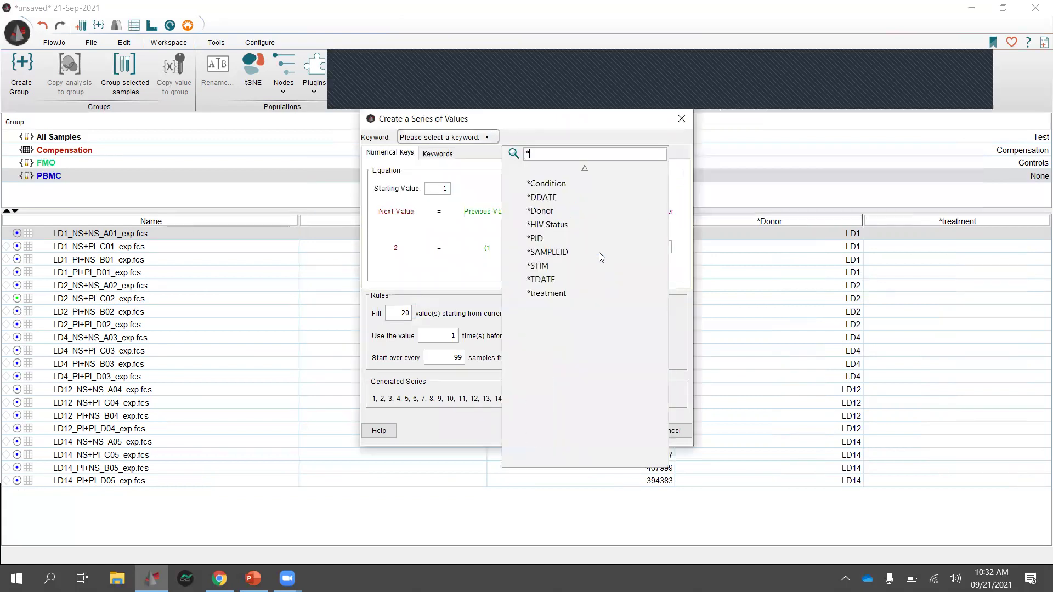
pyautogui.click(574, 291)
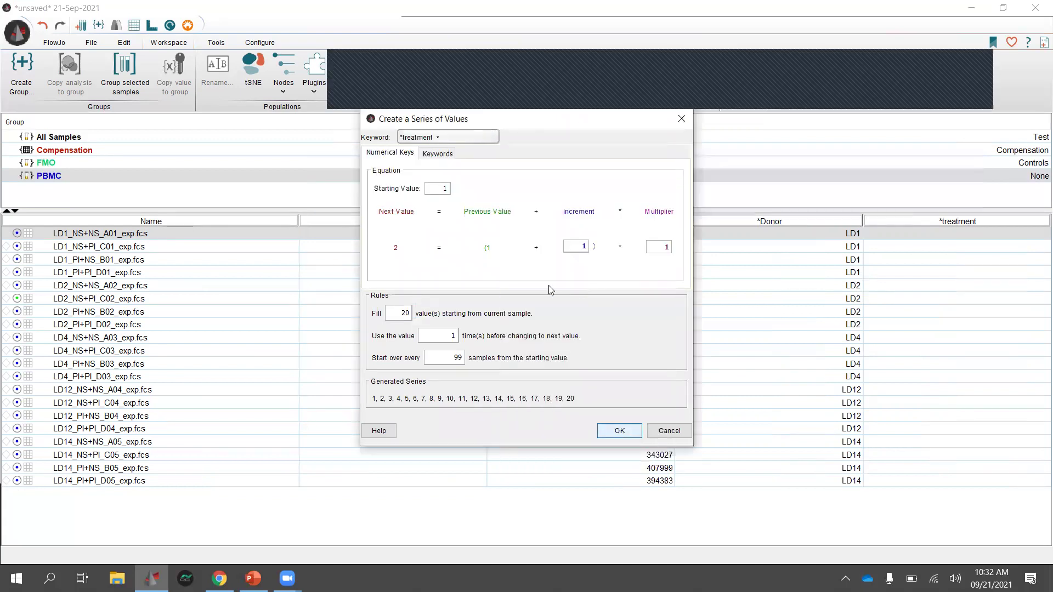
pyautogui.click(448, 152)
pyautogui.moveTo(486, 123); pyautogui.dragTo(642, 150)
pyautogui.click(665, 198)
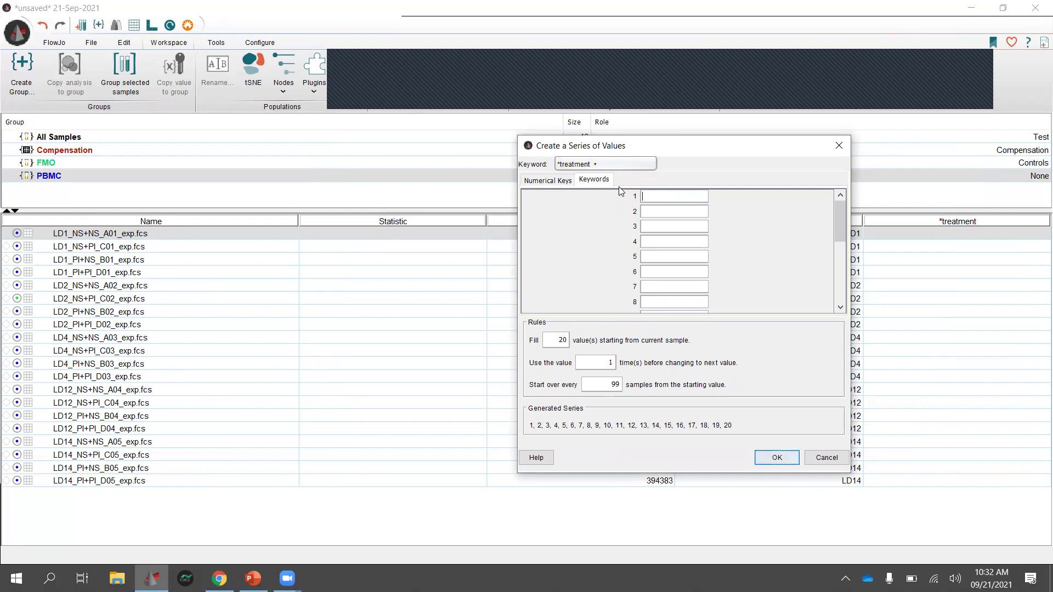
# - Enter Unstim, post stim, pre stim and both stim as the first four *treatment values and apply the series
pyautogui.write('Unstim')
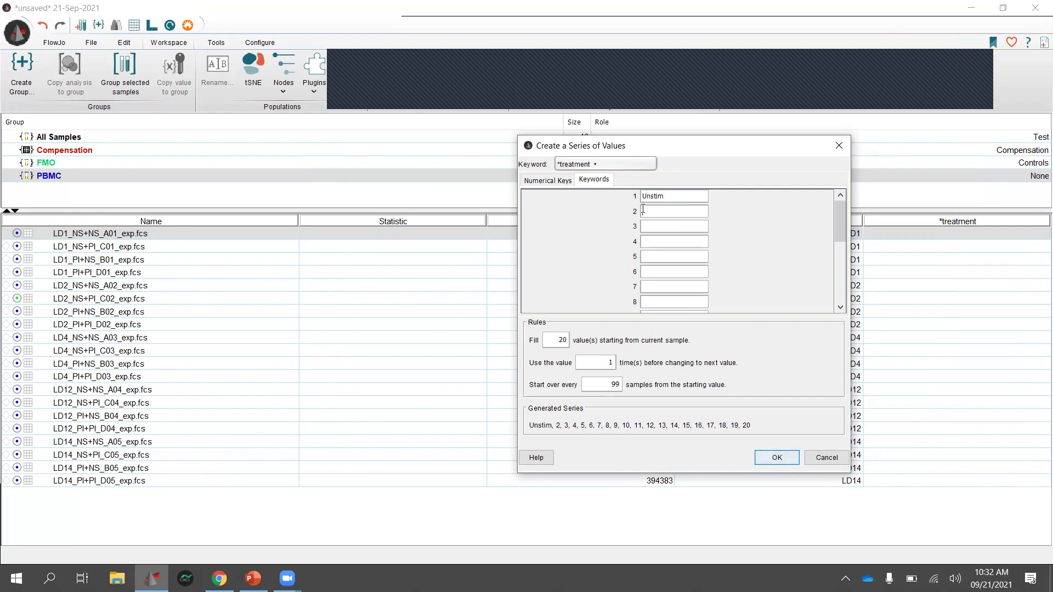
pyautogui.write('pre stim')
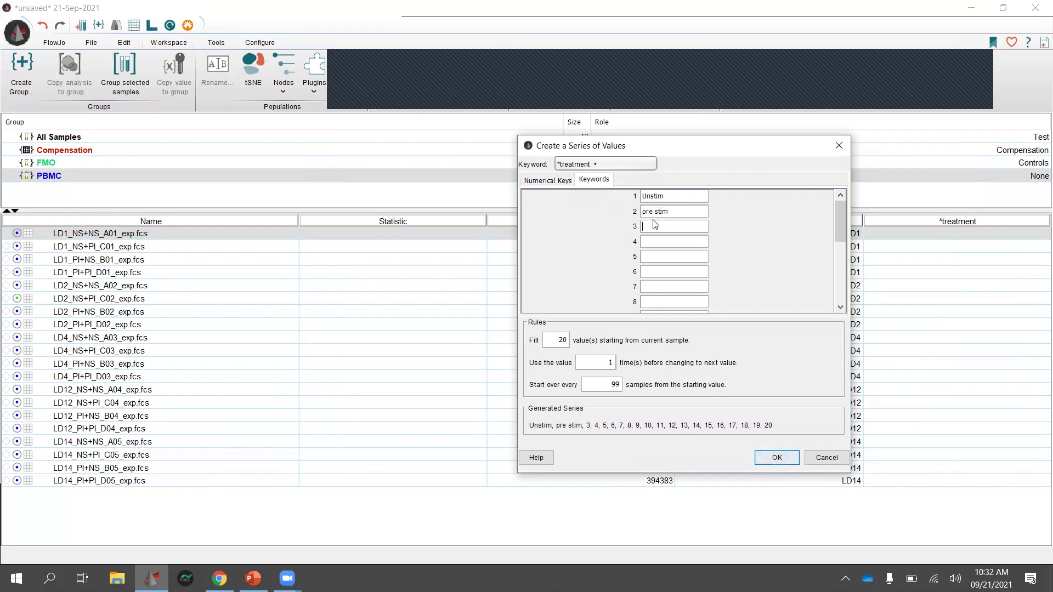
pyautogui.press('BackSpace')
pyautogui.press('BackSpace')
pyautogui.press('BackSpace')
pyautogui.write('post stim')
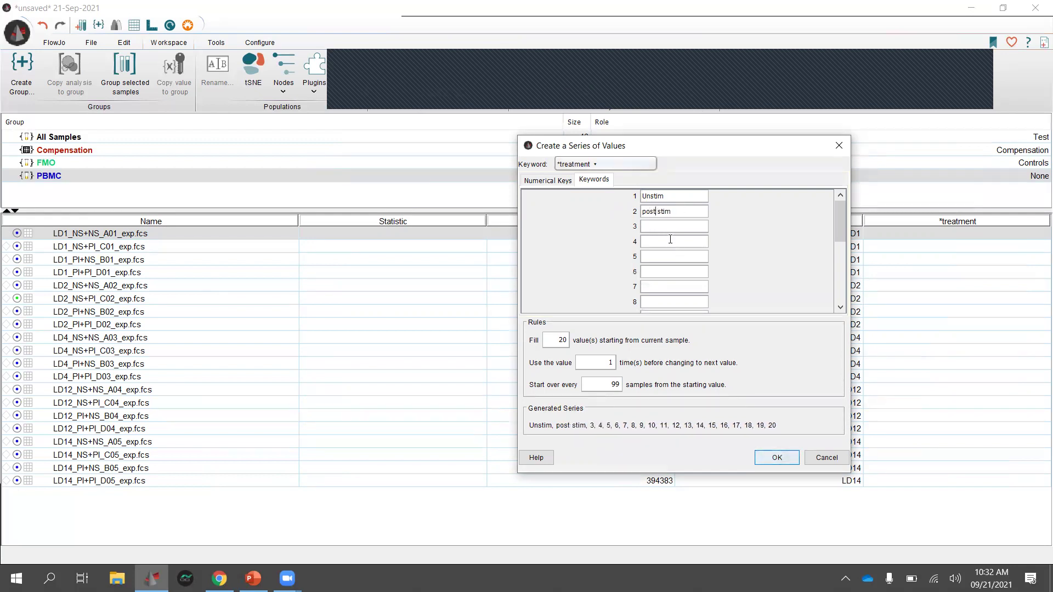
pyautogui.write(', pre stim, ')
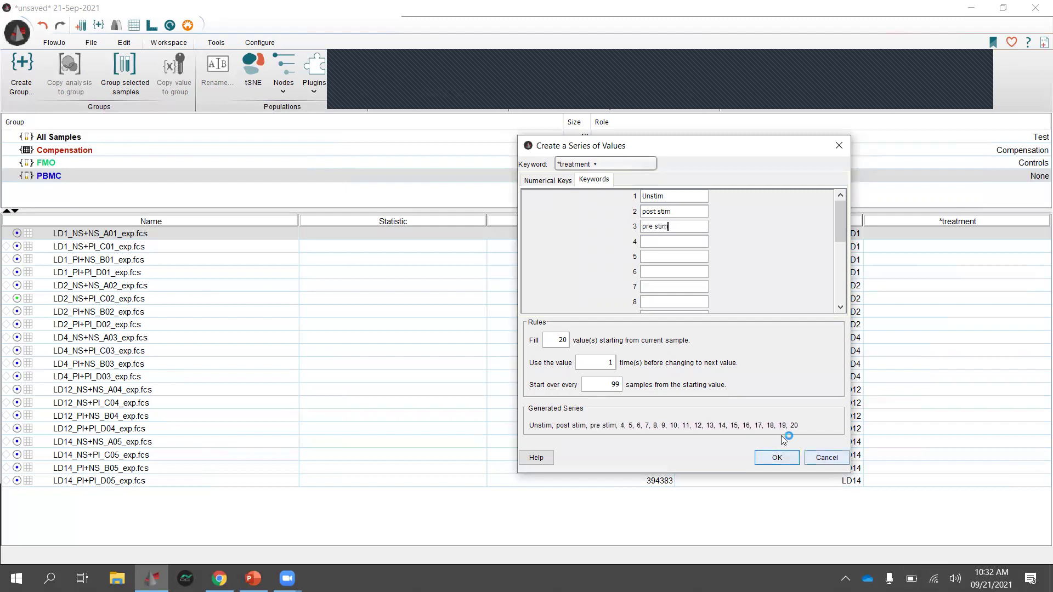
pyautogui.write('both stim')
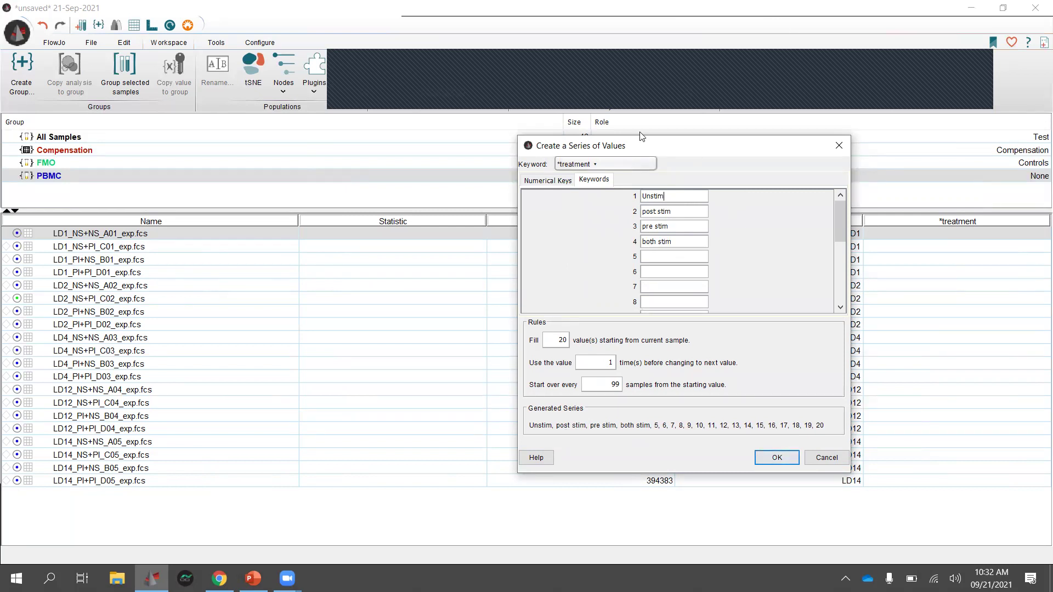
pyautogui.moveTo(639, 145); pyautogui.dragTo(611, 147)
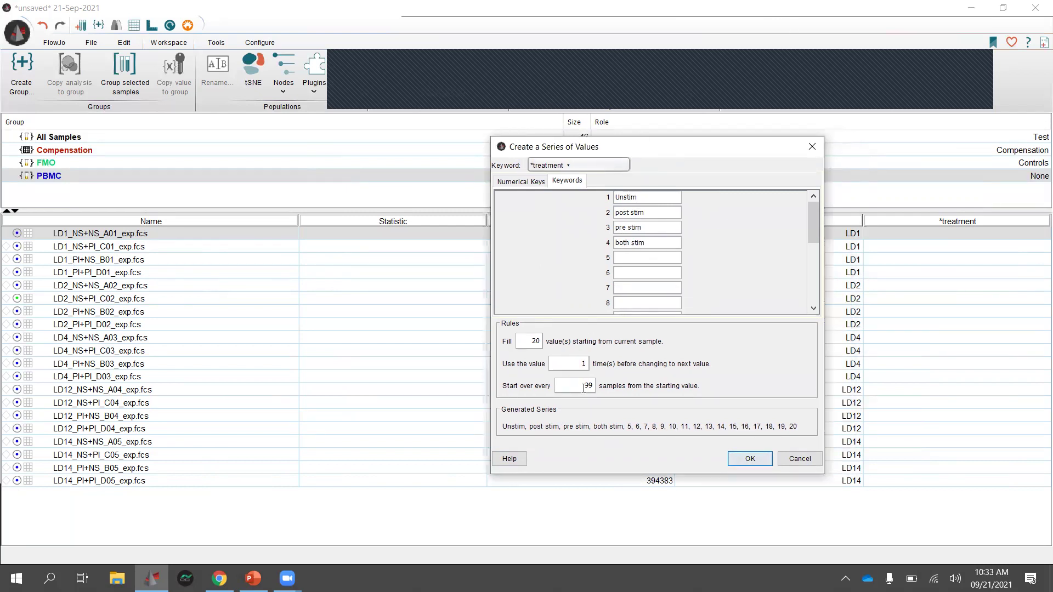
pyautogui.click(745, 461)
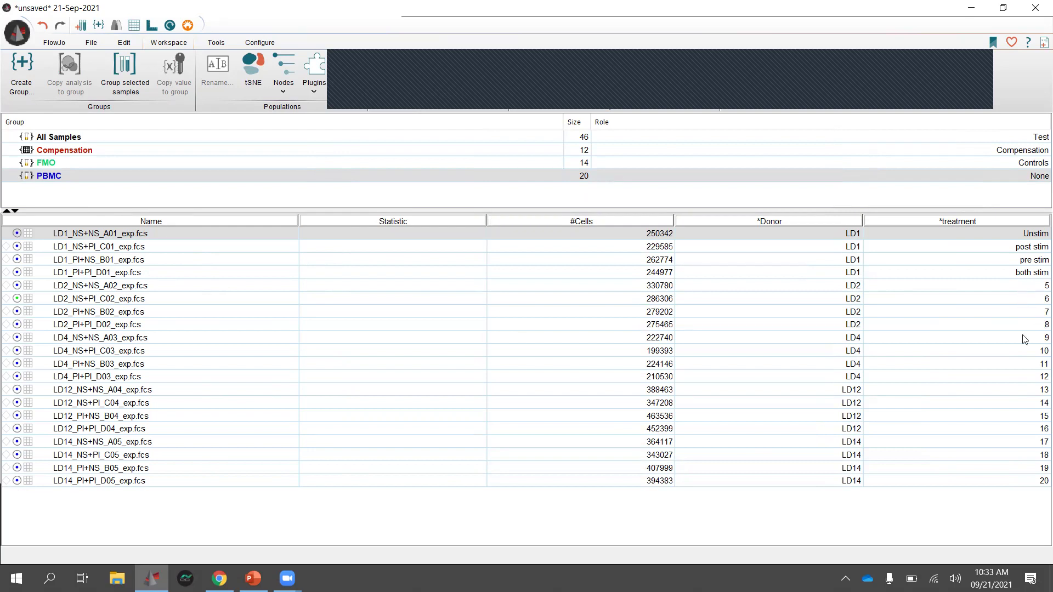
pyautogui.click(1027, 233)
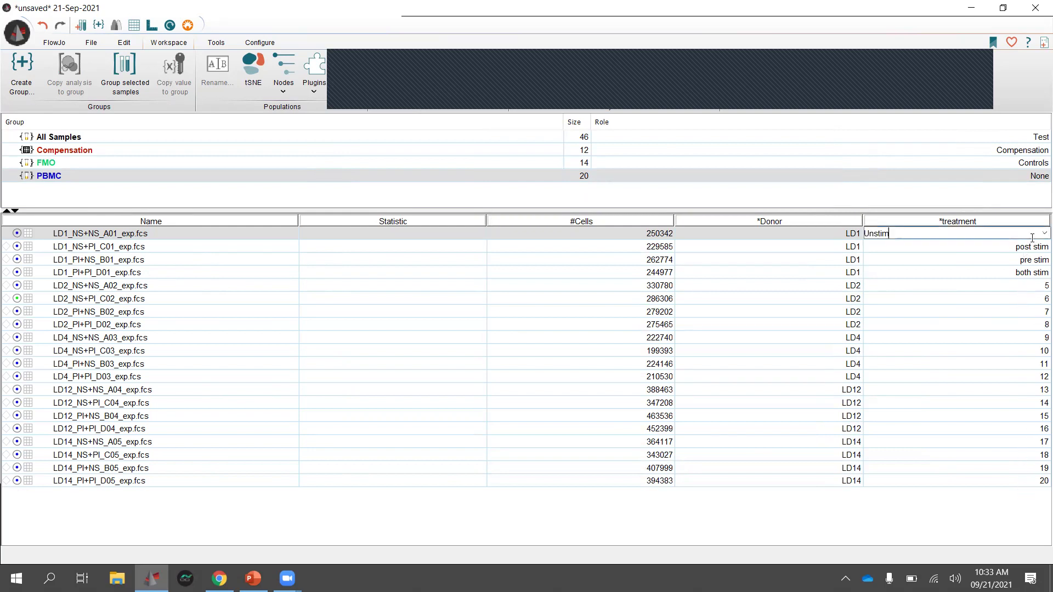
pyautogui.click(1030, 272)
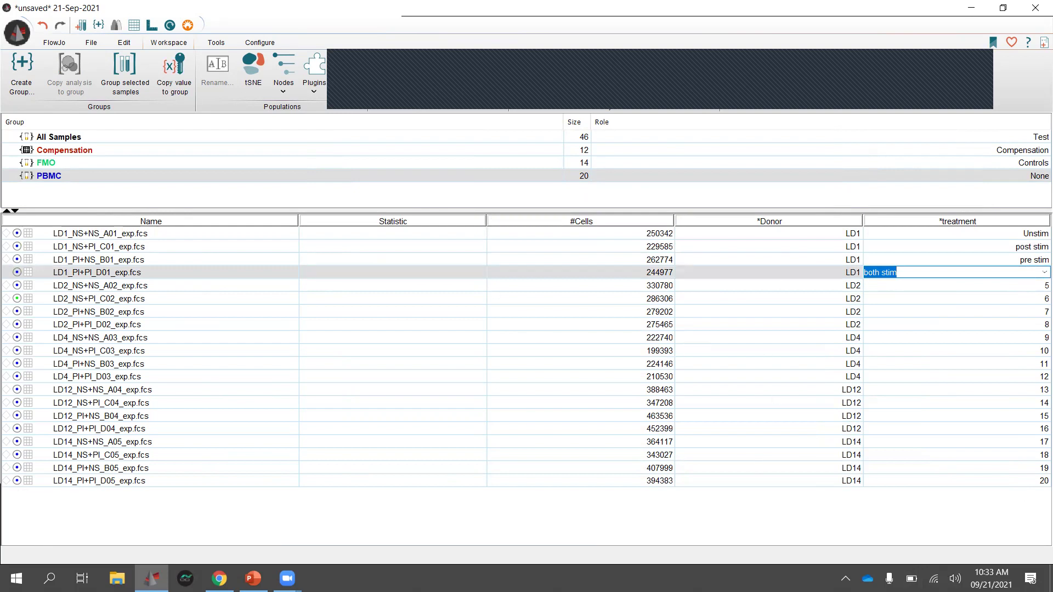
pyautogui.click(795, 535)
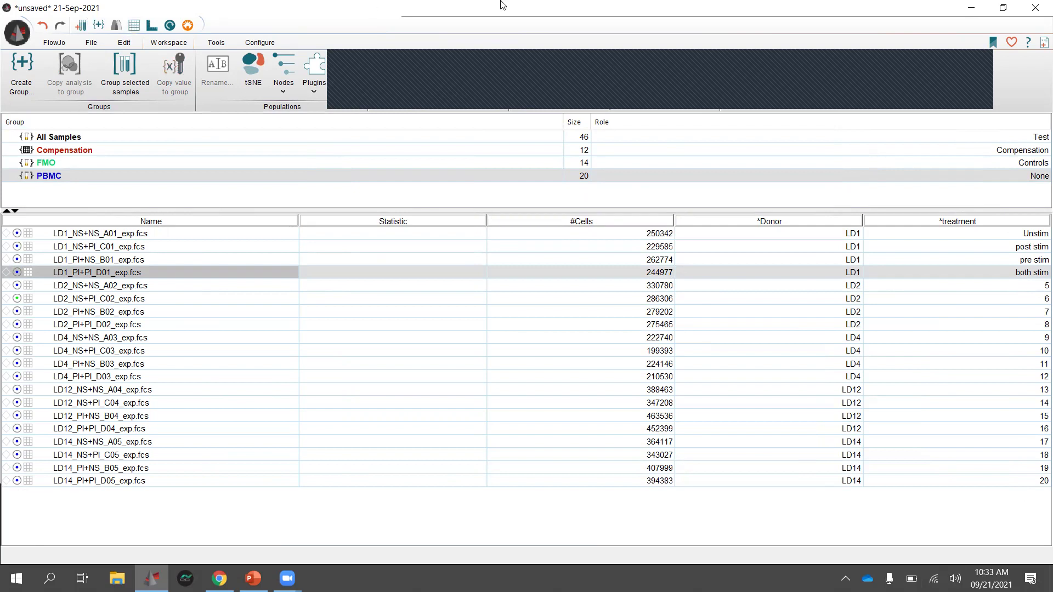
# - Restore the workspace window to a smaller size, then widen and lengthen it until all PBMC samples fit
pyautogui.click(1003, 10)
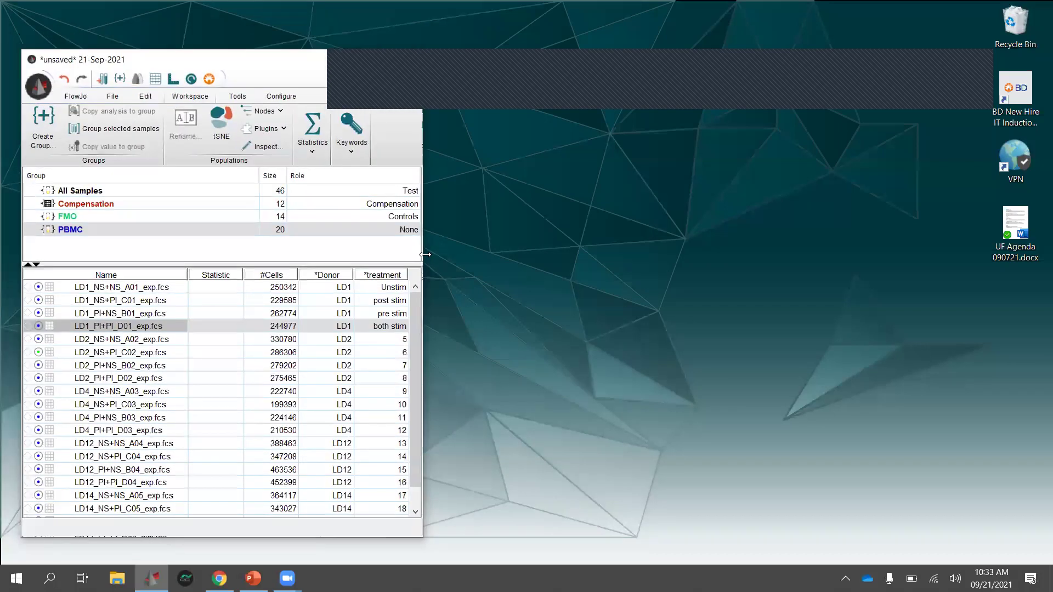
pyautogui.moveTo(424, 254); pyautogui.dragTo(535, 255)
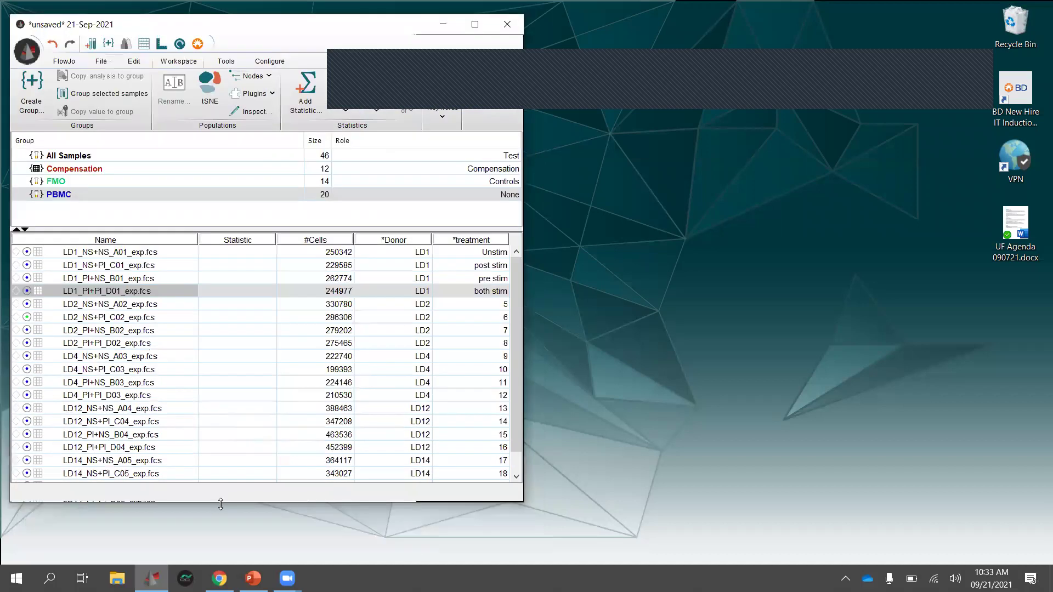
pyautogui.moveTo(220, 504); pyautogui.dragTo(220, 549)
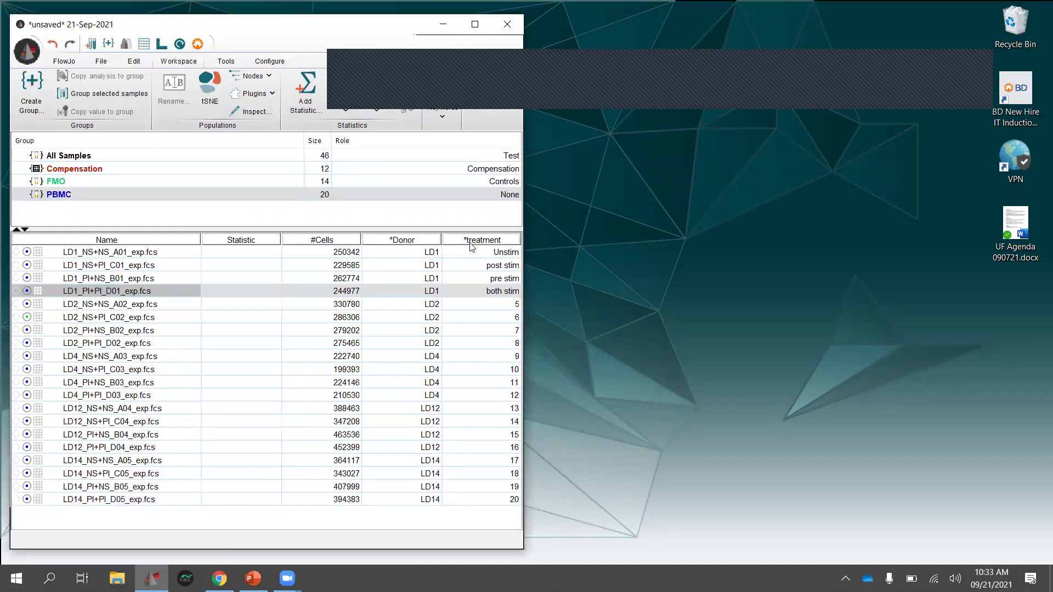
# - Remove the *treatment and *Donor columns from the sample list and narrow the workspace window
pyautogui.rightClick(468, 244)
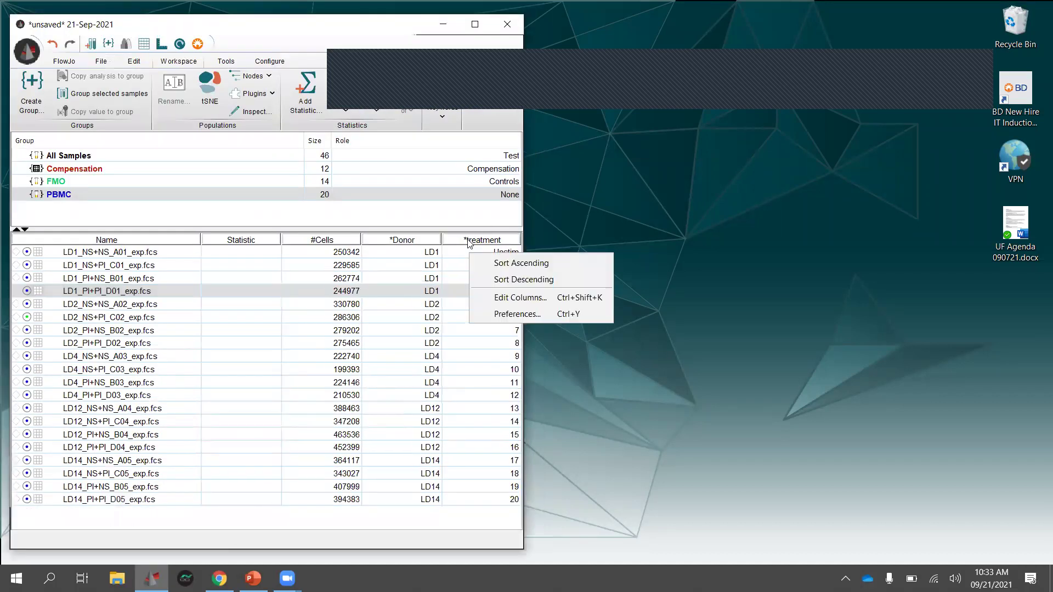
pyautogui.click(521, 298)
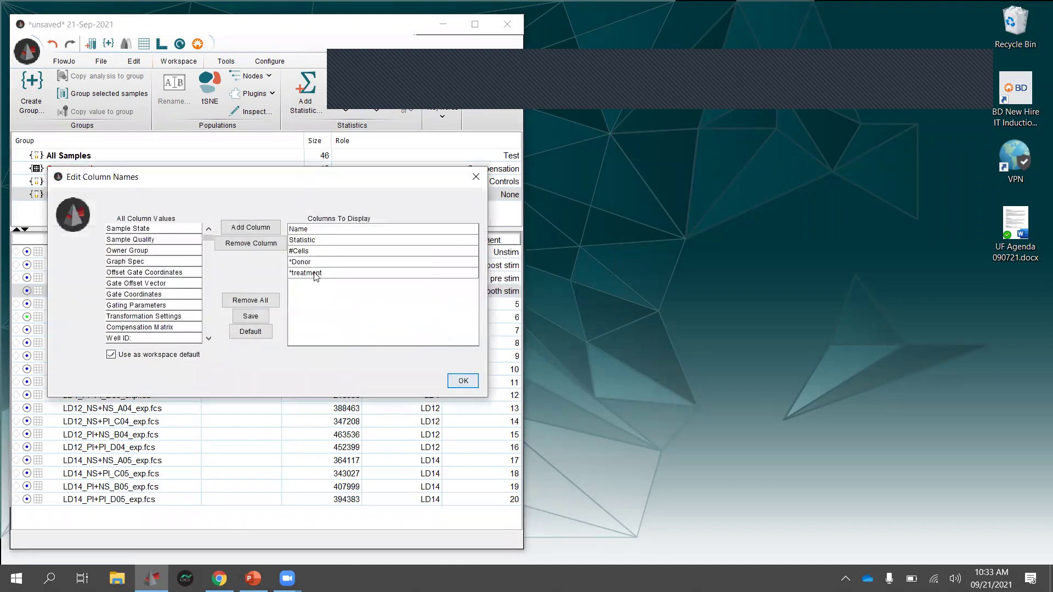
pyautogui.click(314, 273)
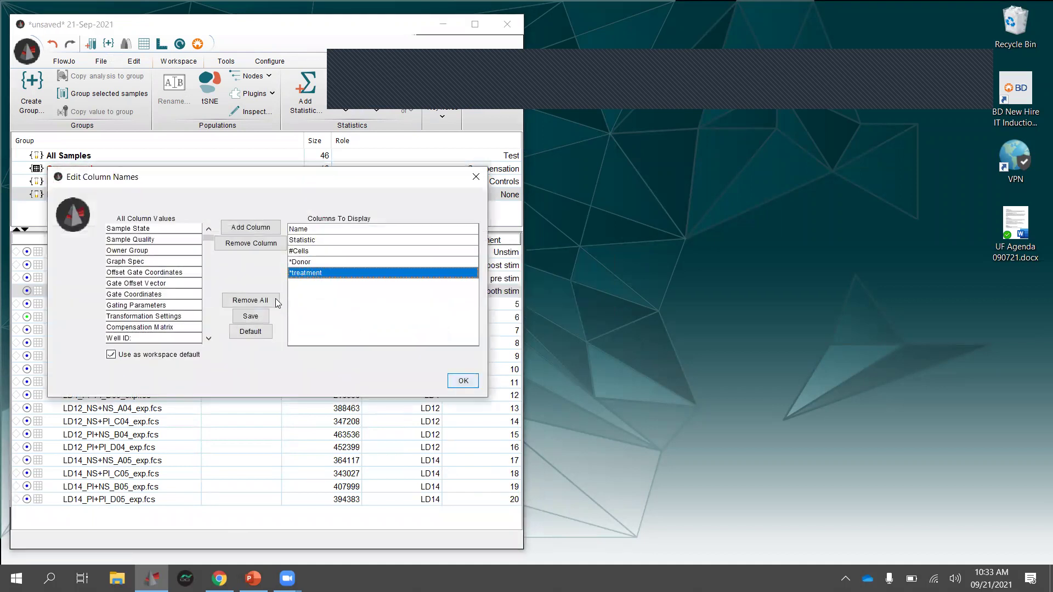
pyautogui.click(259, 246)
pyautogui.click(320, 262)
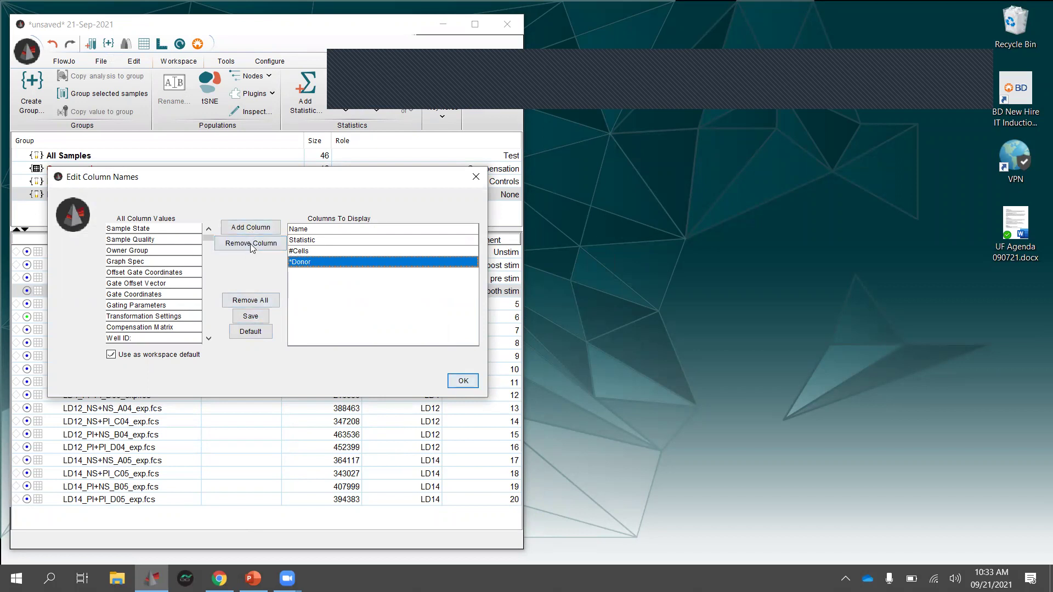
pyautogui.click(257, 244)
pyautogui.click(462, 380)
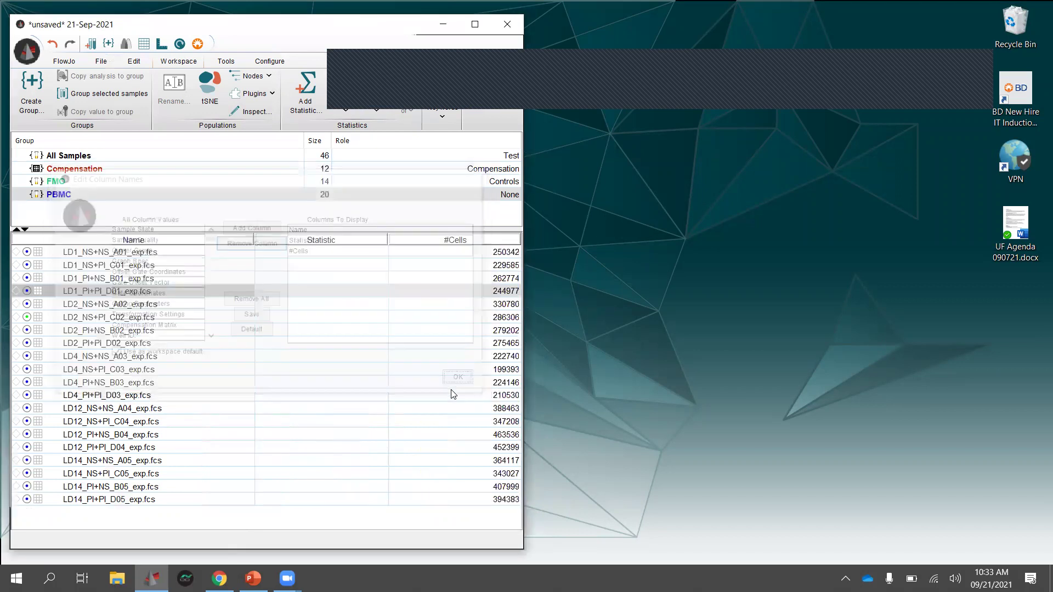
pyautogui.moveTo(524, 220); pyautogui.dragTo(445, 258)
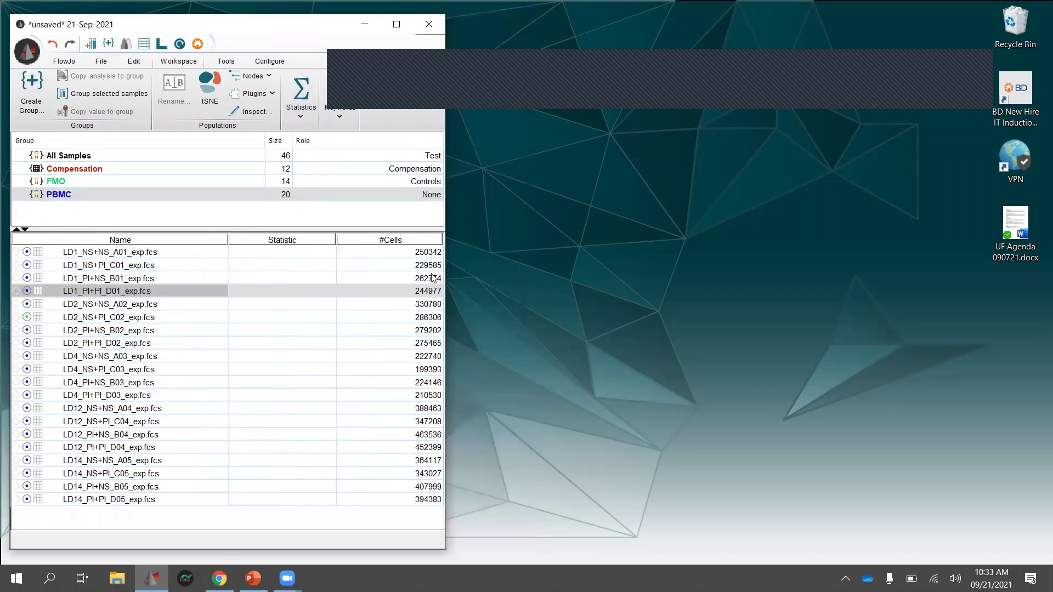
# - Open the graph window for LD1_NS+NS_A01_exp.fcs, enlarge it and place it beside the workspace
pyautogui.click(71, 252)
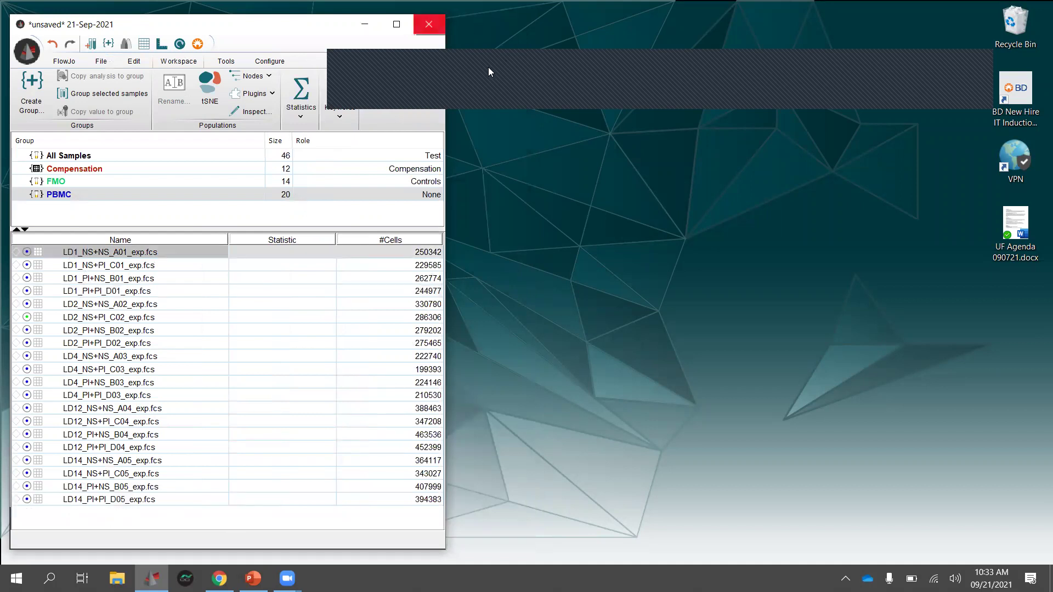
pyautogui.doubleClick(162, 252)
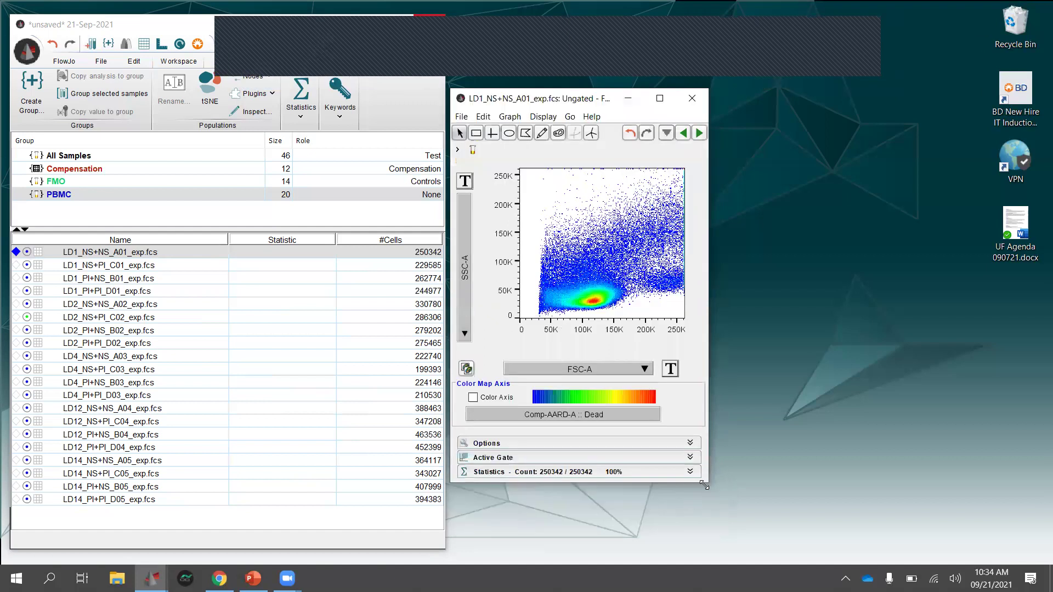
pyautogui.moveTo(705, 485); pyautogui.dragTo(742, 531)
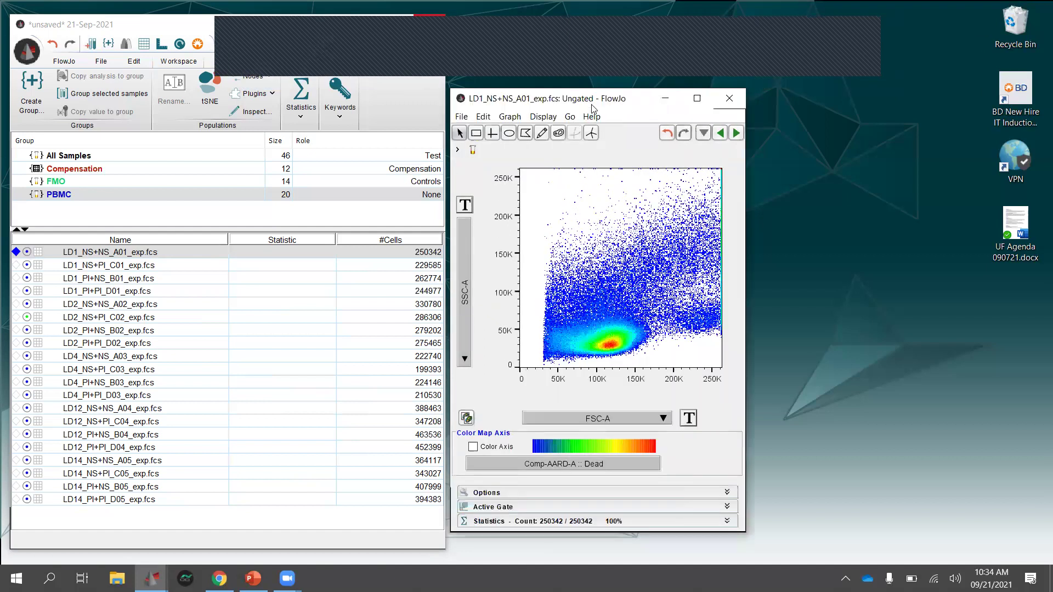
pyautogui.moveTo(584, 96); pyautogui.dragTo(598, 89)
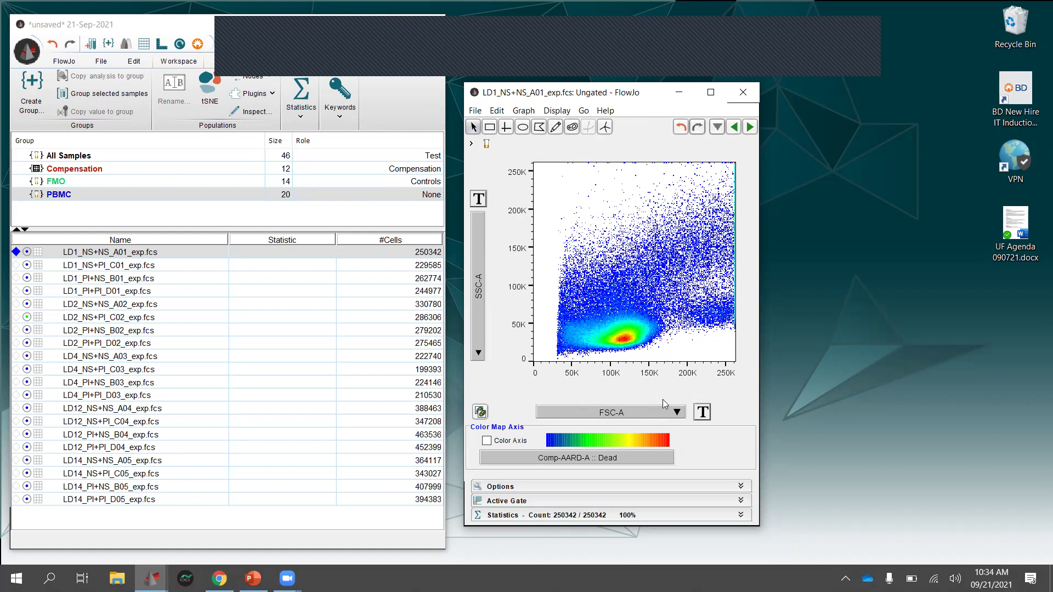
# - Set the plot's Y axis to FSC-H and shift the graph window slightly up
pyautogui.click(477, 332)
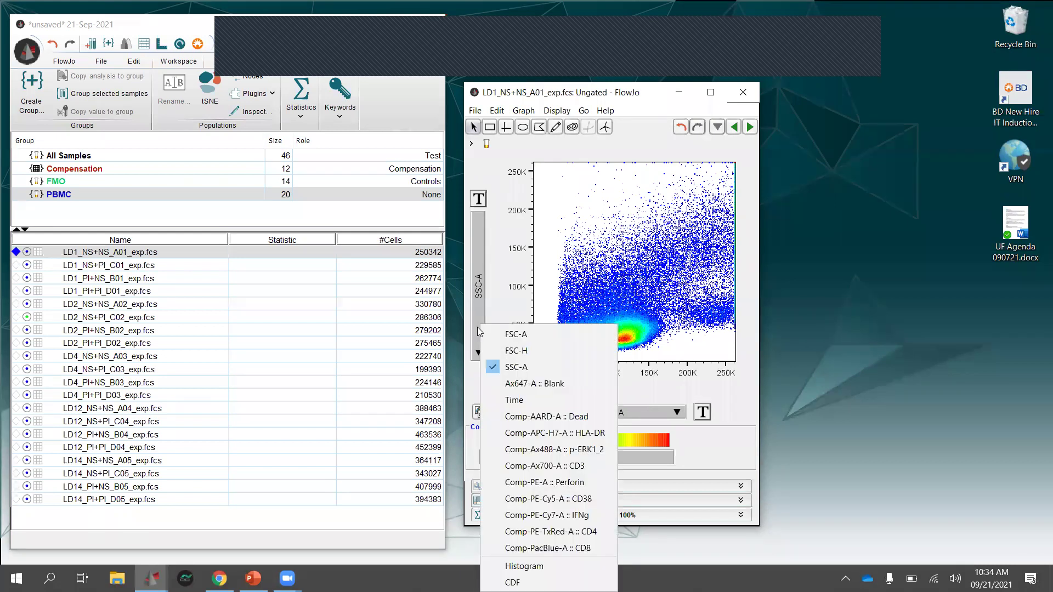
pyautogui.click(492, 304)
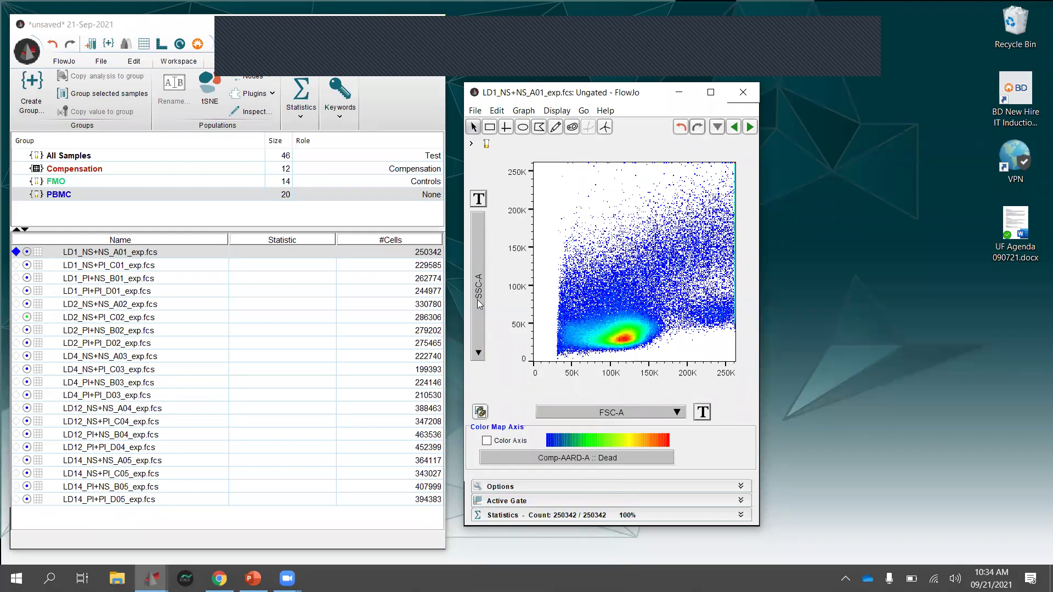
pyautogui.click(477, 299)
pyautogui.click(525, 329)
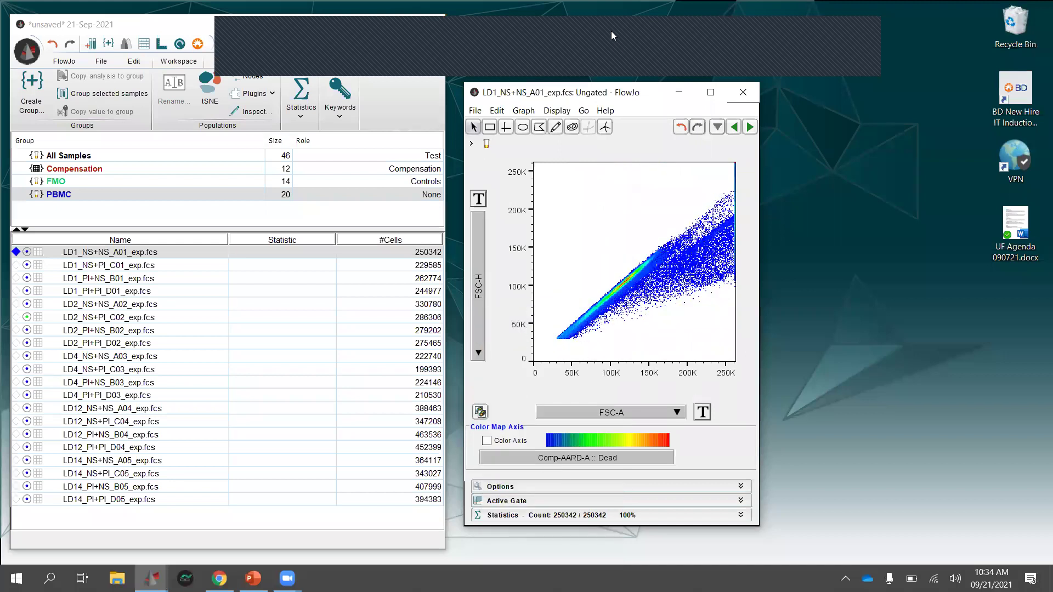
pyautogui.moveTo(637, 102); pyautogui.dragTo(629, 91)
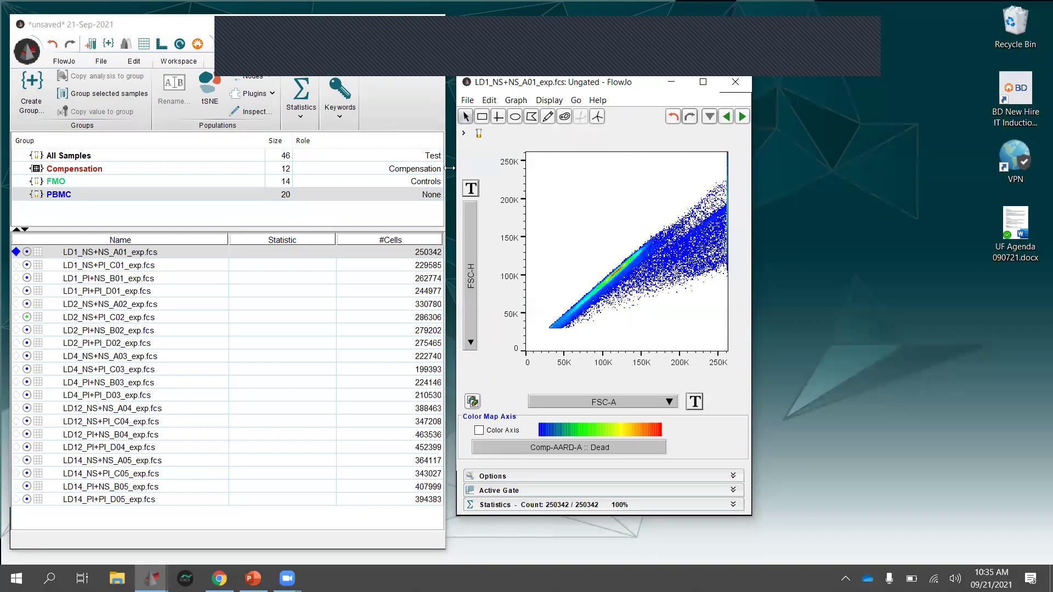
# - Try a rectangle gate across the middle of the diagonal population and discard it
pyautogui.click(532, 117)
pyautogui.click(486, 118)
pyautogui.moveTo(550, 253); pyautogui.dragTo(669, 285)
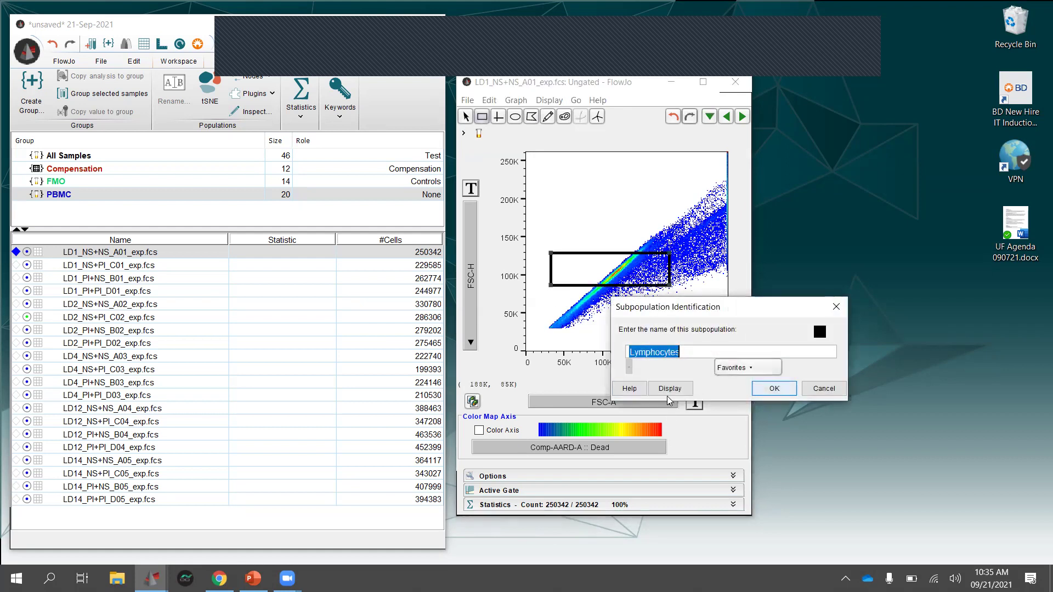
pyautogui.click(811, 389)
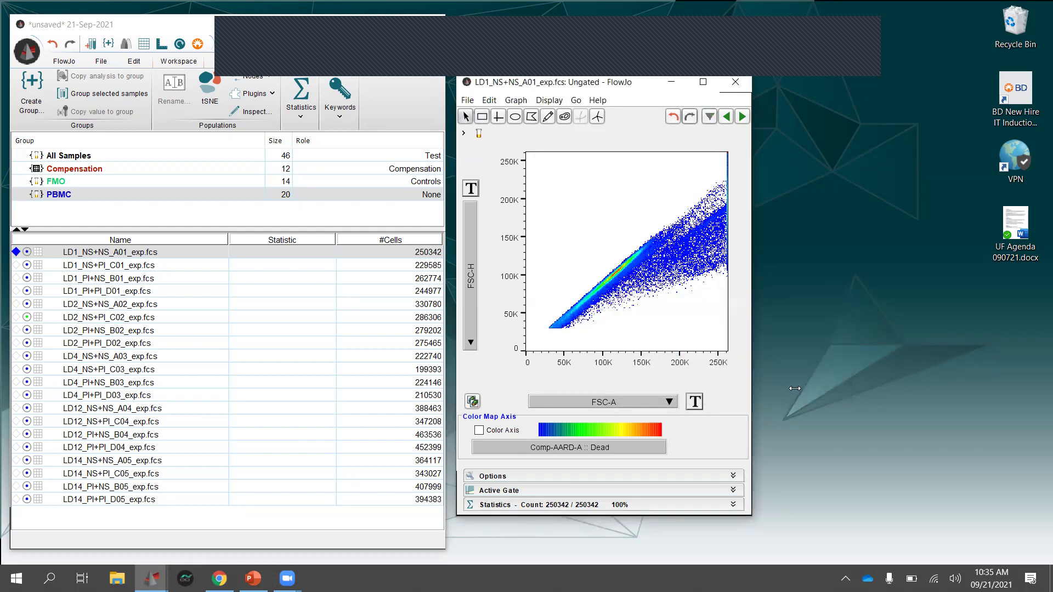
# - Try a quadrant gate centred at about 97K FSC-A and 102K FSC-H with its right arm raised, and delete it
pyautogui.click(499, 117)
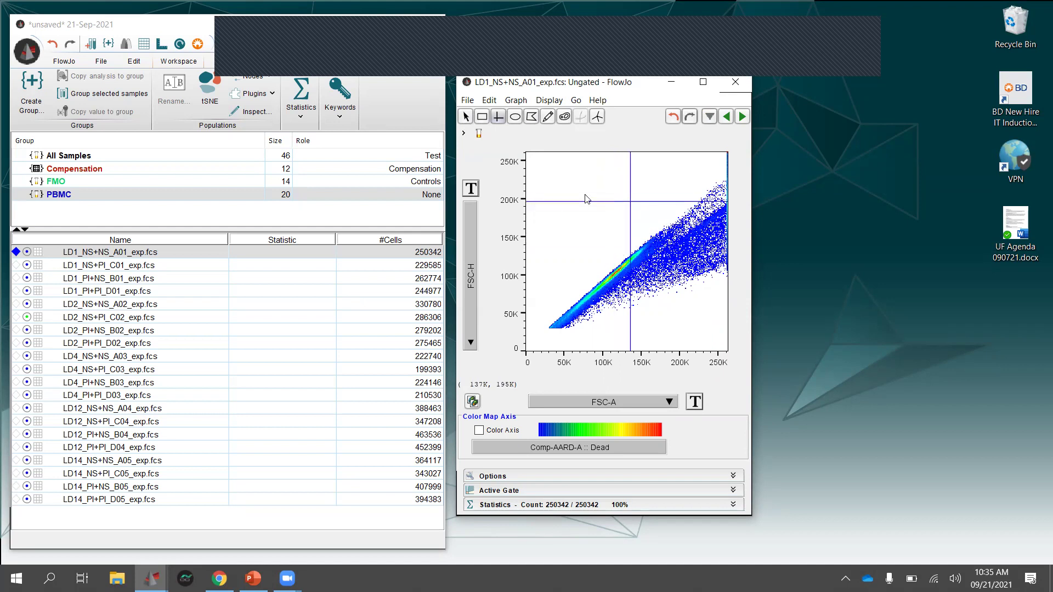
pyautogui.click(600, 273)
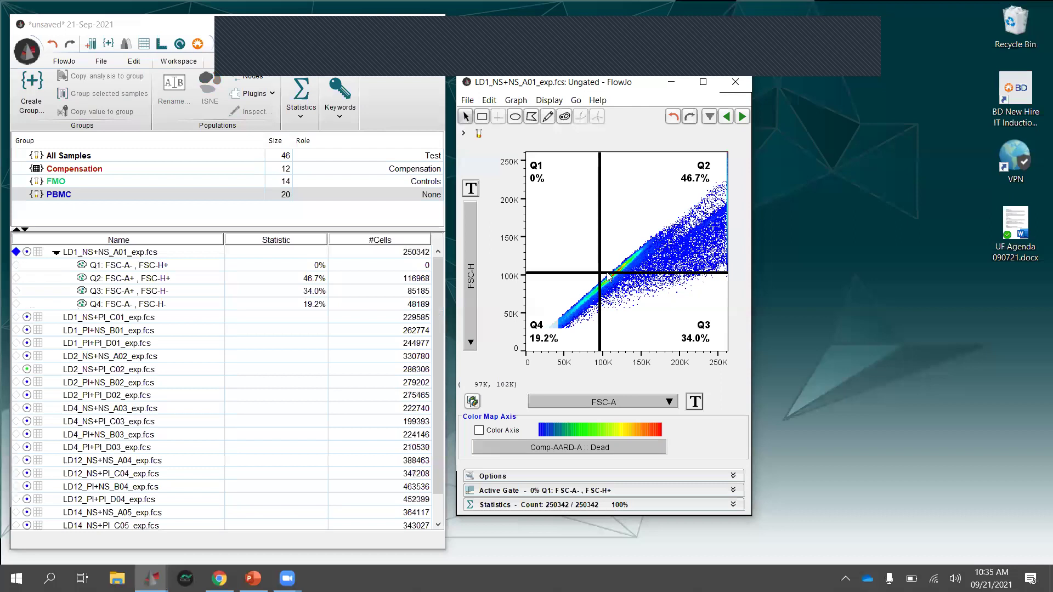
pyautogui.moveTo(649, 273); pyautogui.dragTo(650, 239)
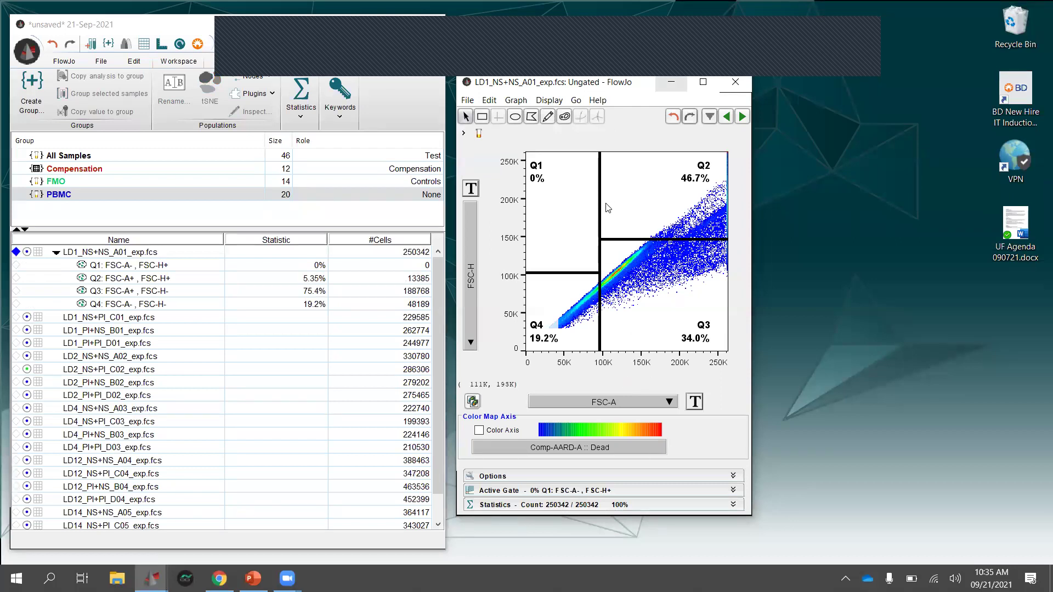
pyautogui.press('Delete')
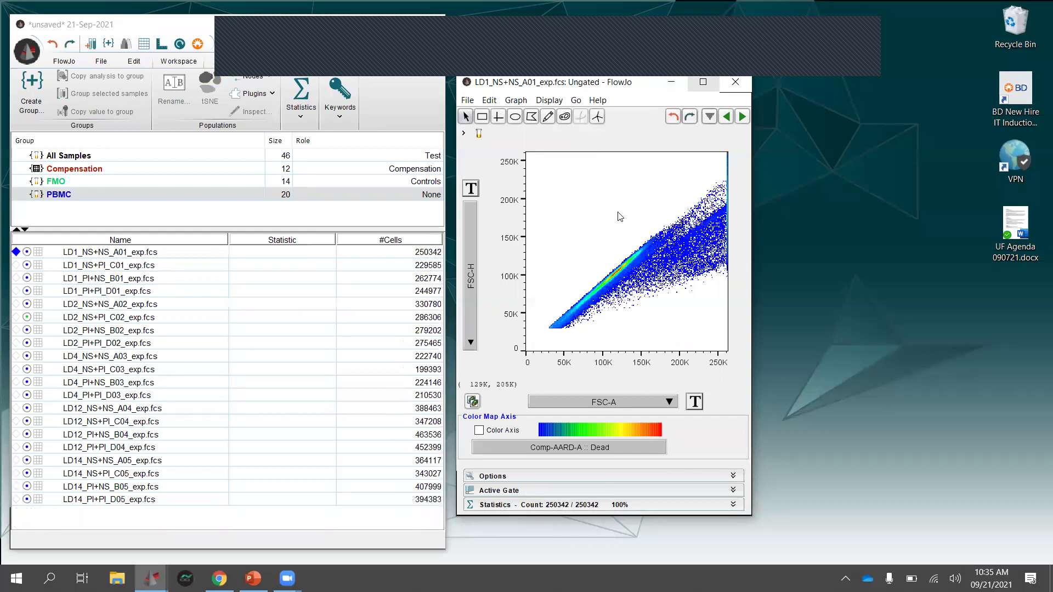
# - Draw an ellipse gate named Lymphocytes above the diagonal population and make it narrower
pyautogui.click(515, 117)
pyautogui.moveTo(584, 269); pyautogui.dragTo(631, 267)
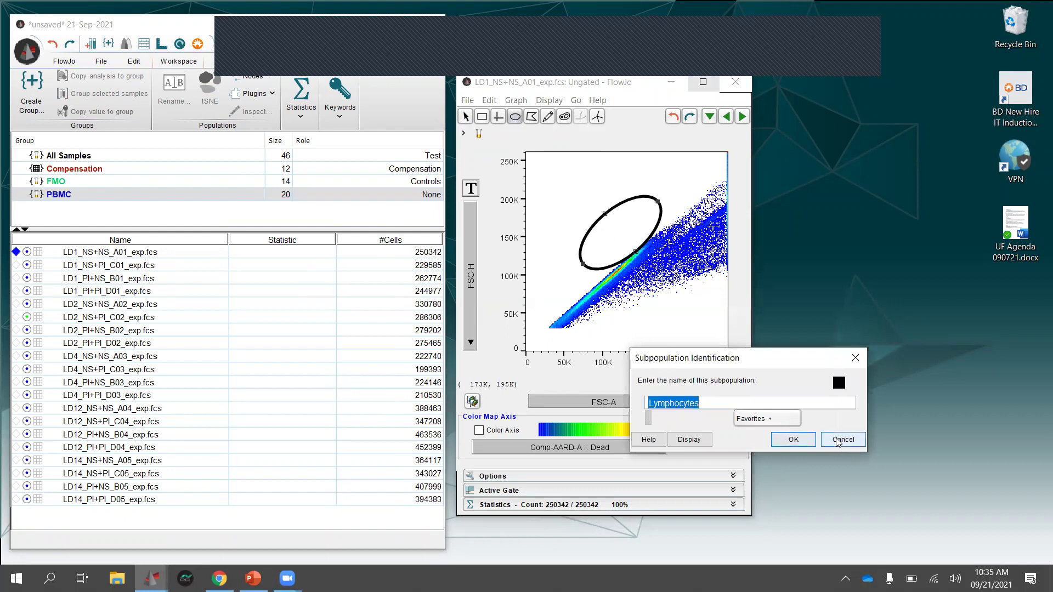
pyautogui.click(789, 440)
pyautogui.moveTo(635, 251)
pyautogui.mouseDown()
pyautogui.moveTo(622, 232)
pyautogui.moveTo(611, 286)
pyautogui.moveTo(613, 240)
pyautogui.moveTo(622, 245)
pyautogui.mouseUp()
# - Delete the Lymphocytes gate from the plot
pyautogui.rightClick(617, 236)
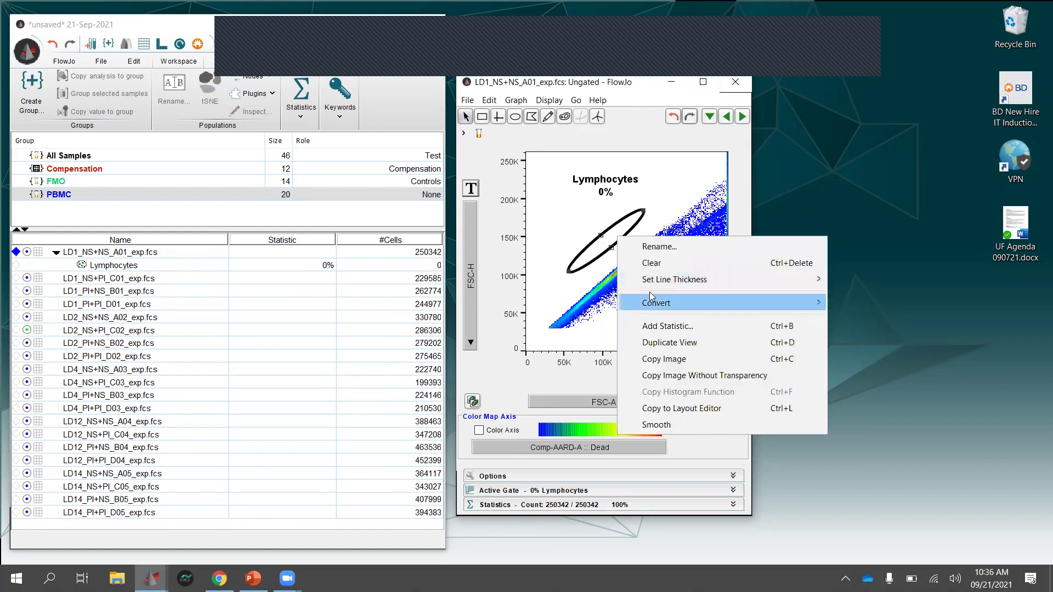
pyautogui.click(651, 263)
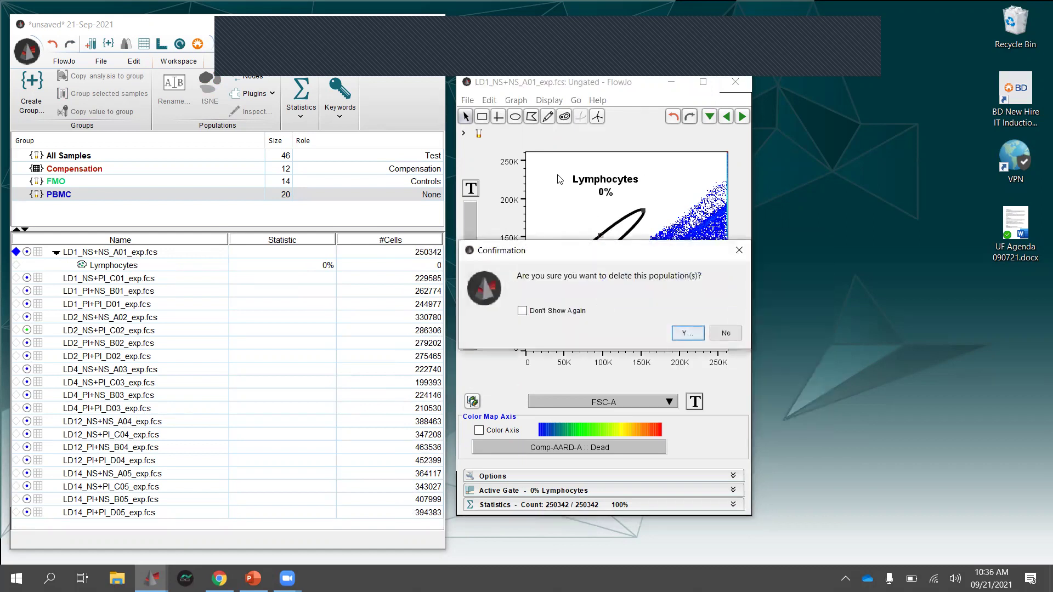
pyautogui.click(680, 332)
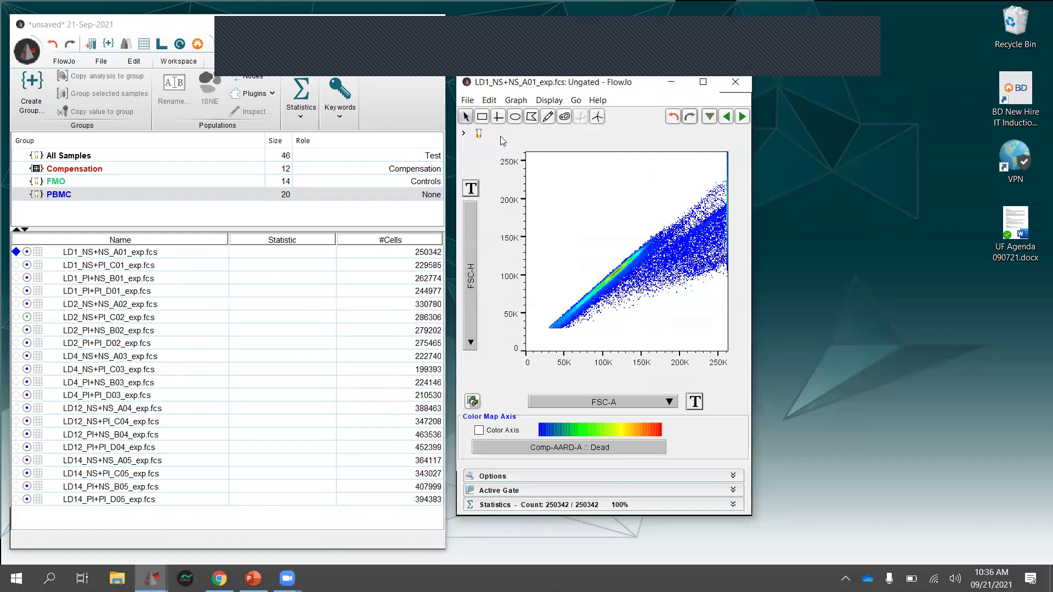
# - Create a polygon gate named Singlets closely around the diagonal population and place its label next to the gate
pyautogui.click(532, 117)
pyautogui.click(531, 118)
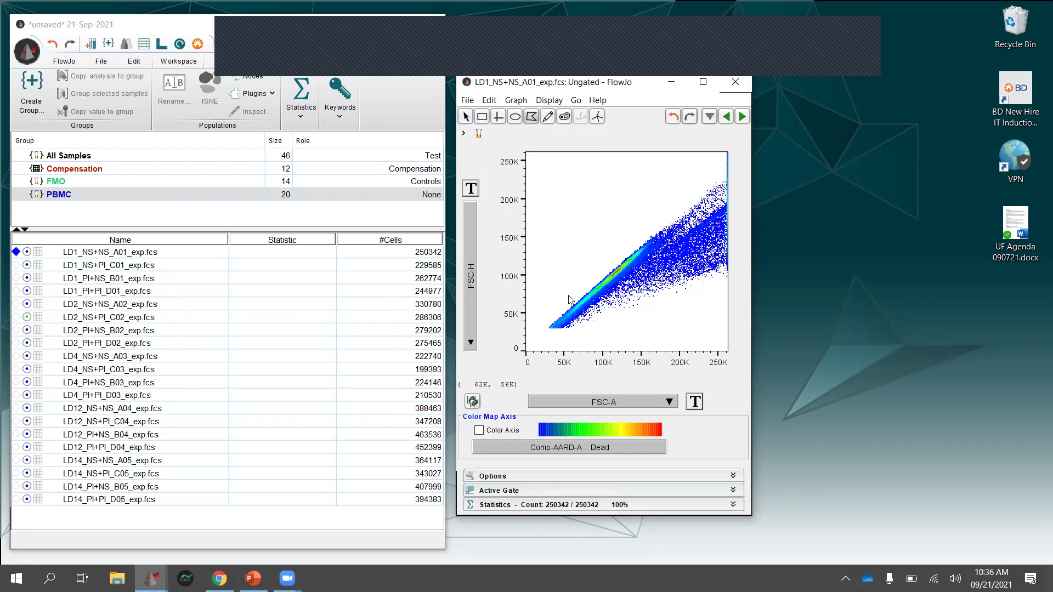
pyautogui.click(548, 323)
pyautogui.click(672, 237)
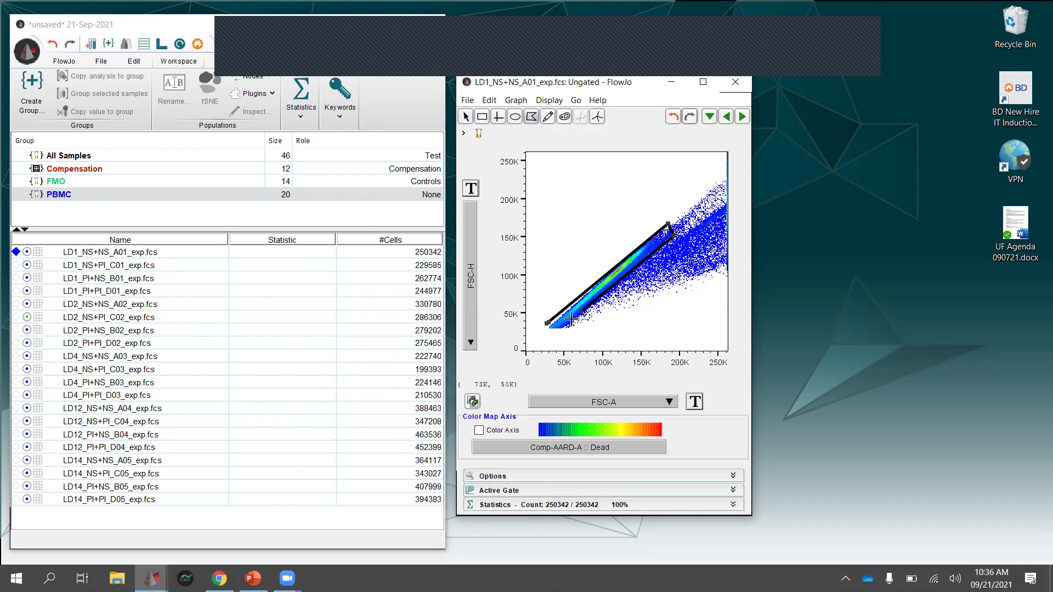
pyautogui.click(558, 332)
pyautogui.click(550, 321)
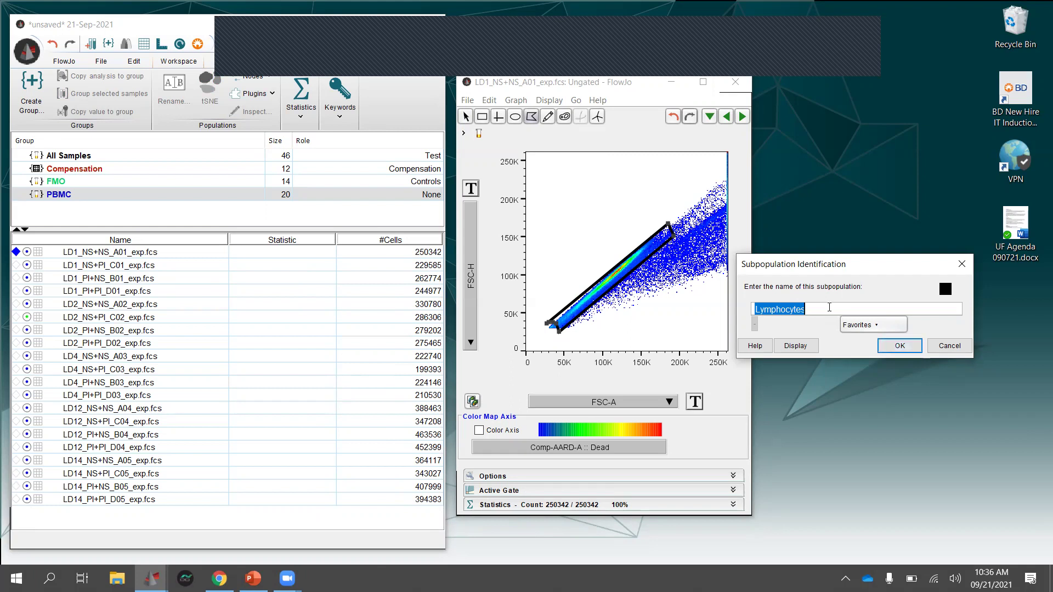
pyautogui.write('Singlets')
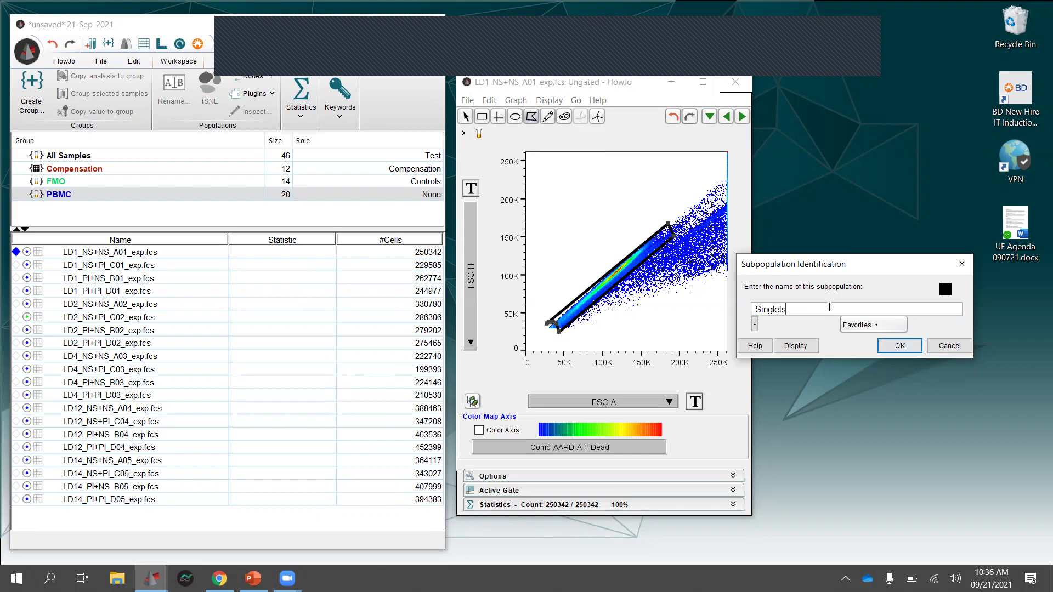
pyautogui.click(900, 344)
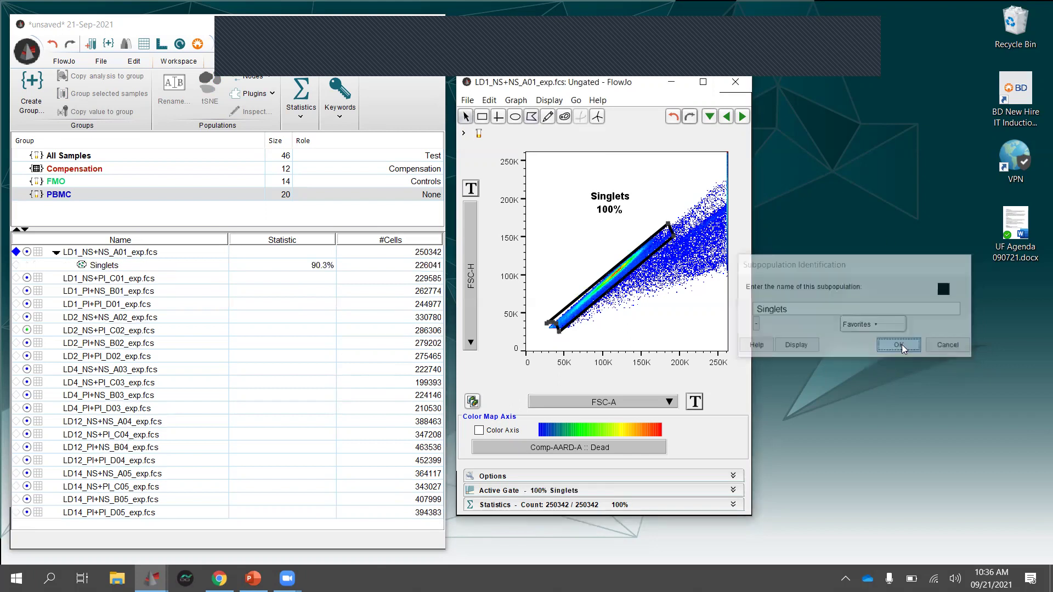
pyautogui.moveTo(606, 208); pyautogui.dragTo(588, 255)
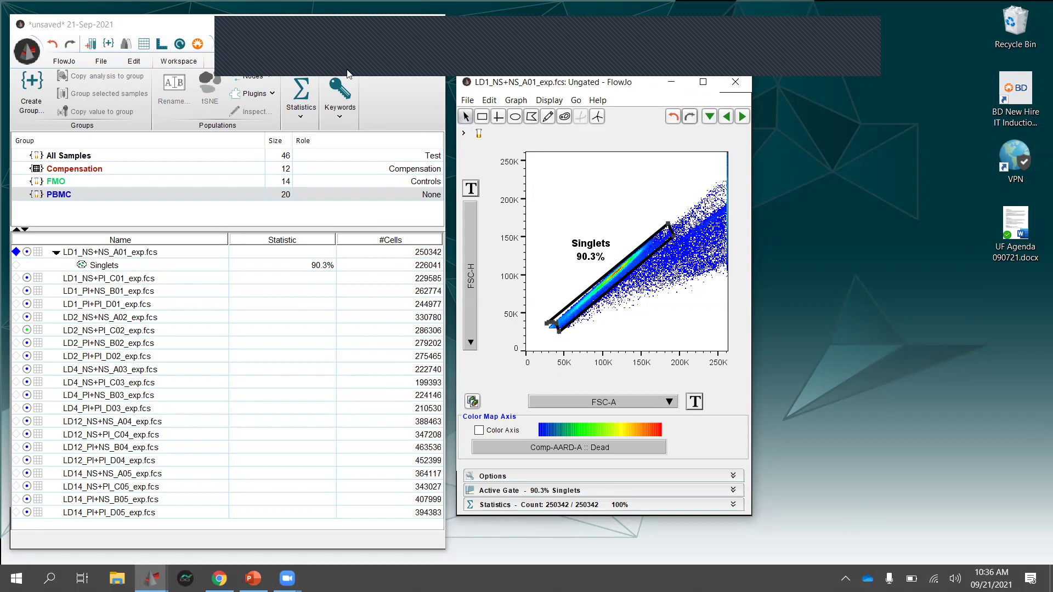
# - View the preferences overview with its Gates category, return the workspace window to its place and nudge the Singlets label
pyautogui.moveTo(177, 25); pyautogui.dragTo(180, 43)
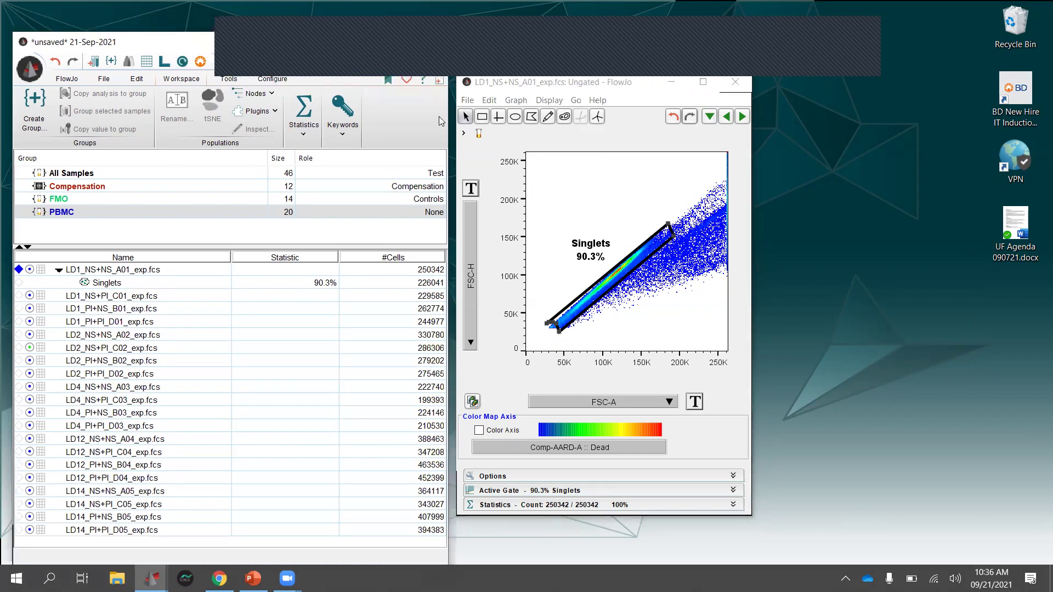
pyautogui.click(409, 80)
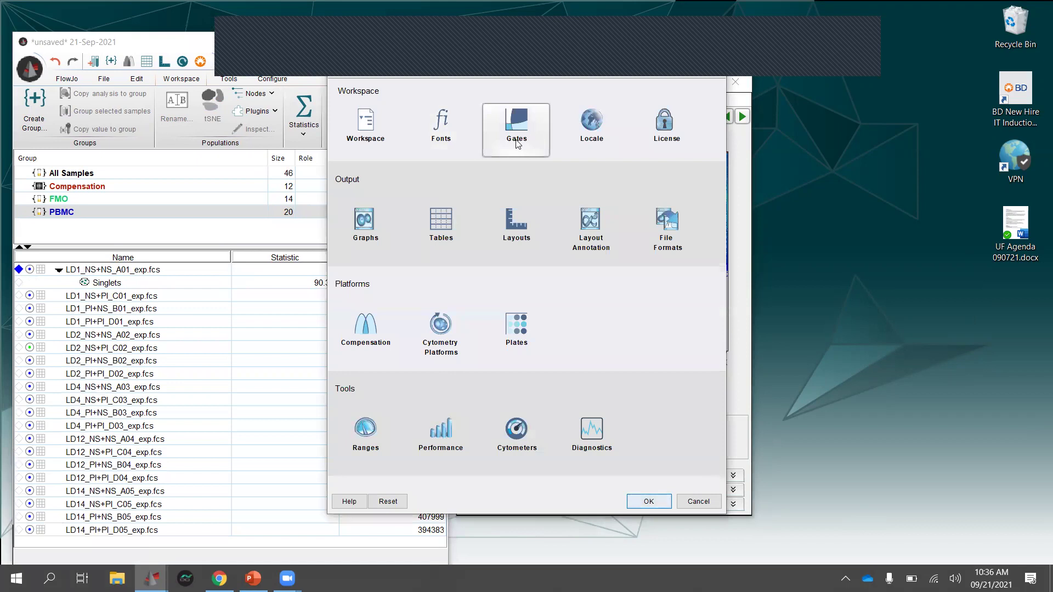
pyautogui.click(648, 501)
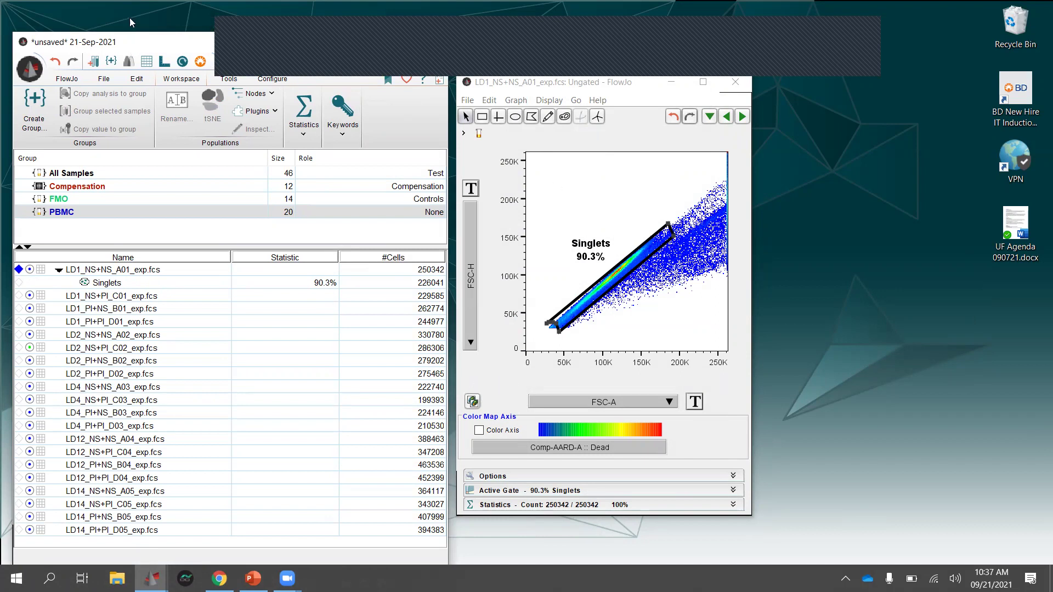
pyautogui.moveTo(130, 21); pyautogui.dragTo(164, 5)
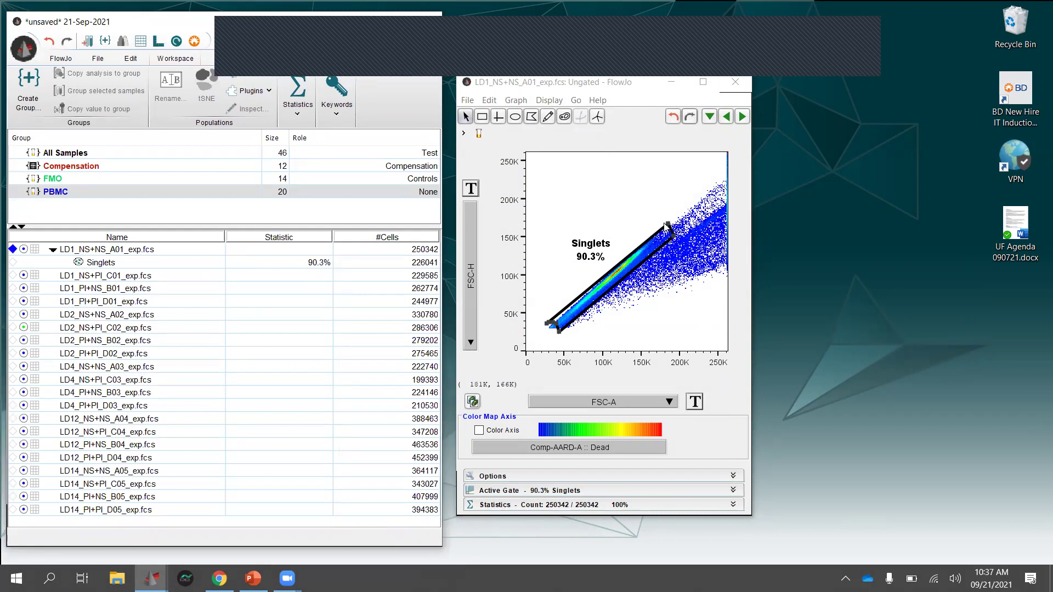
pyautogui.moveTo(581, 254); pyautogui.dragTo(586, 256)
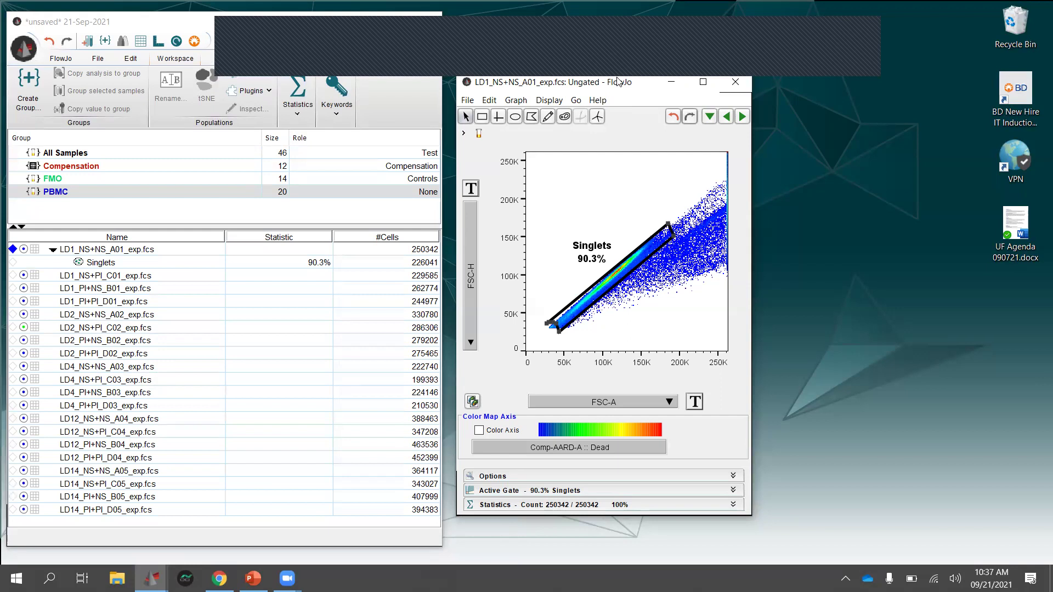
# - Expand the active gate settings of the ungated plot and open the Singlets population in its own graph window
pyautogui.moveTo(617, 82); pyautogui.dragTo(465, 65)
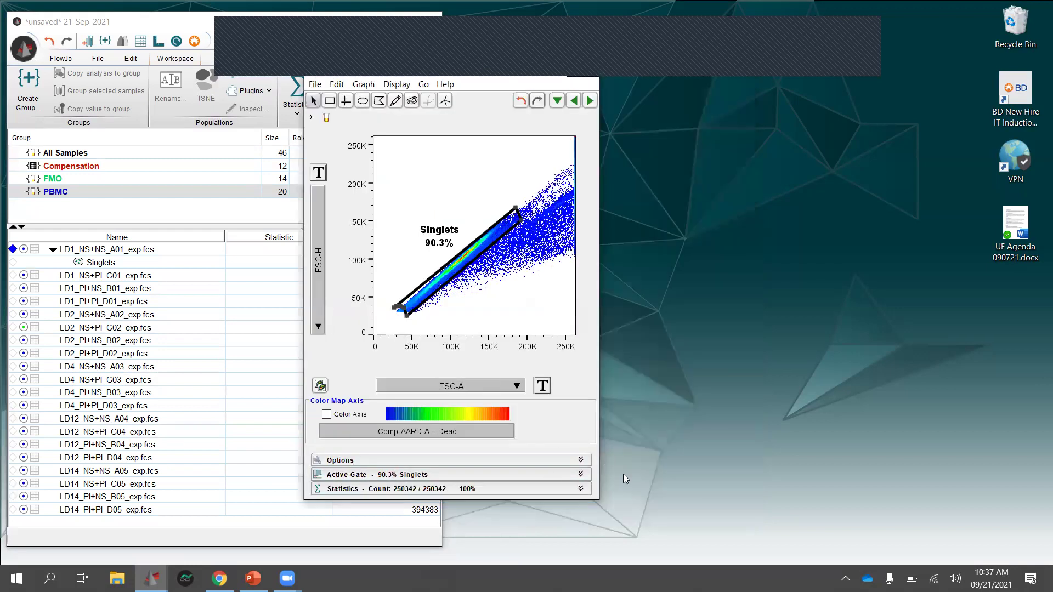
pyautogui.click(576, 476)
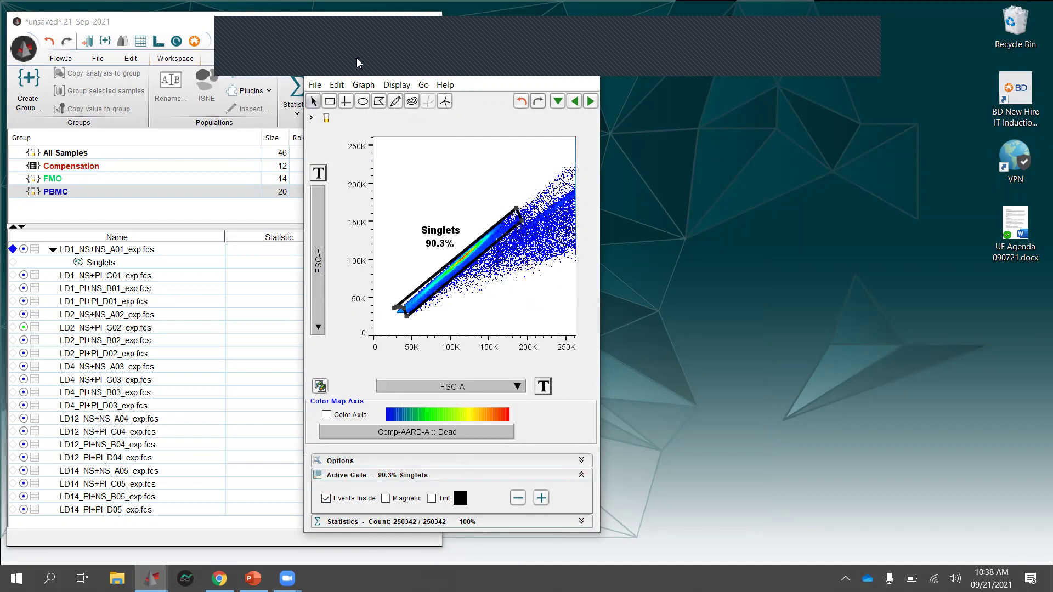
pyautogui.moveTo(276, 73); pyautogui.dragTo(276, 74)
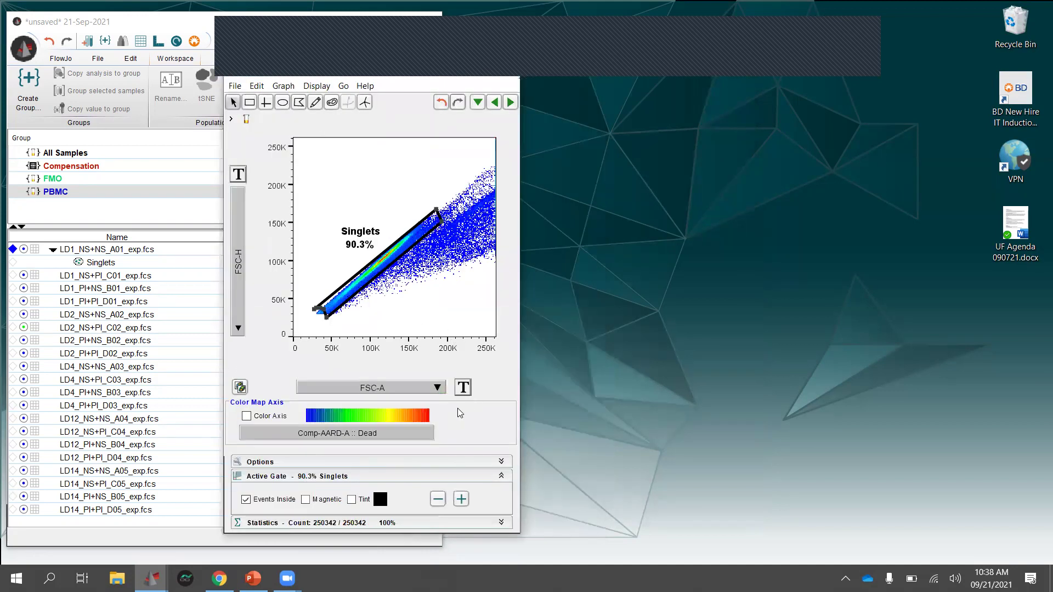
pyautogui.doubleClick(385, 256)
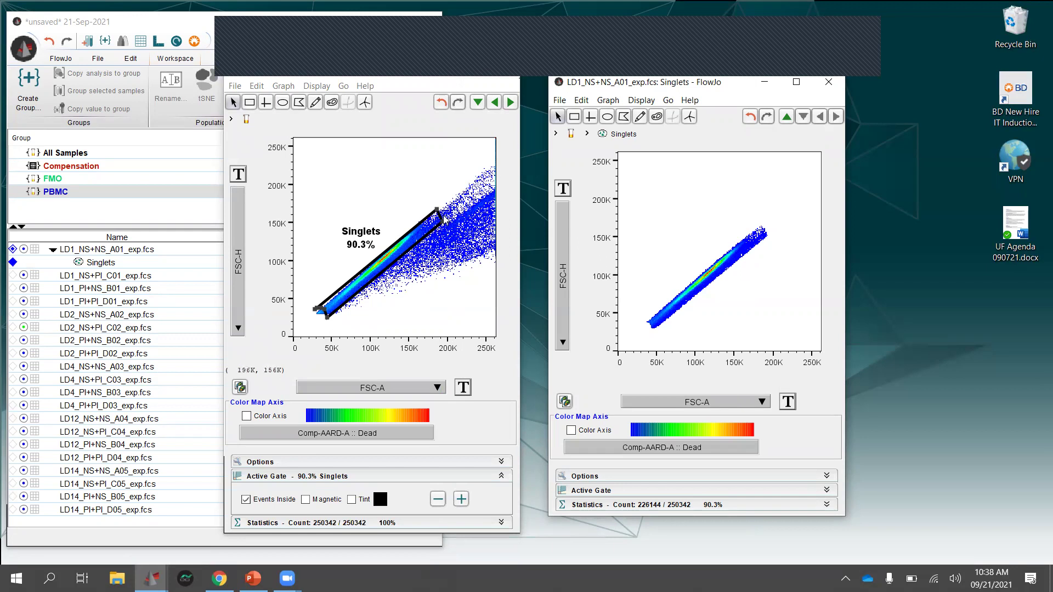
# - Reshape the Singlets gate by extending its corners to cover the upper and lower ends of the diagonal population
pyautogui.click(440, 215)
pyautogui.moveTo(439, 212); pyautogui.dragTo(486, 160)
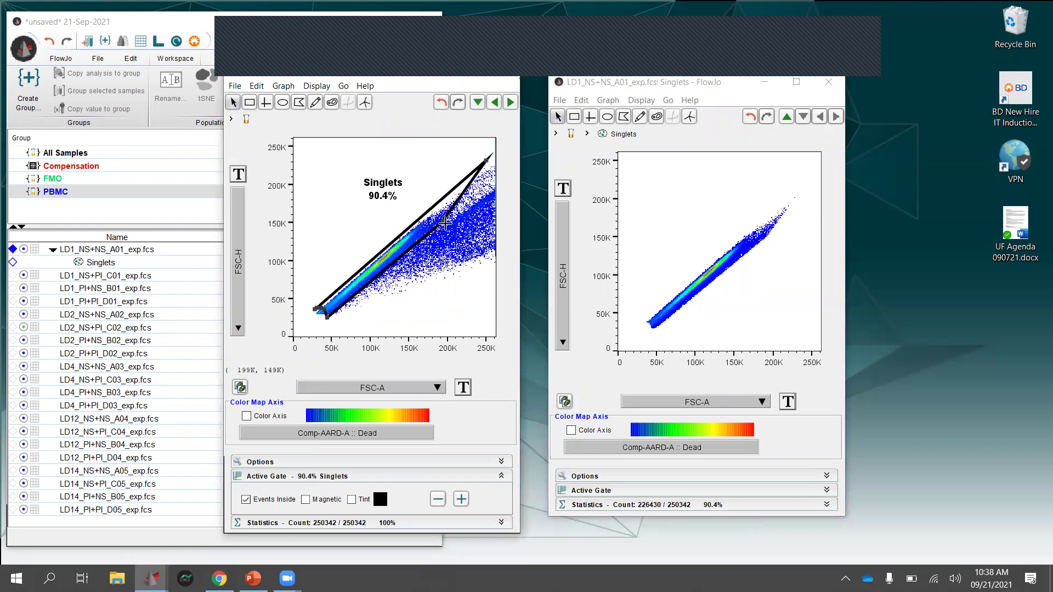
pyautogui.moveTo(445, 218); pyautogui.dragTo(493, 183)
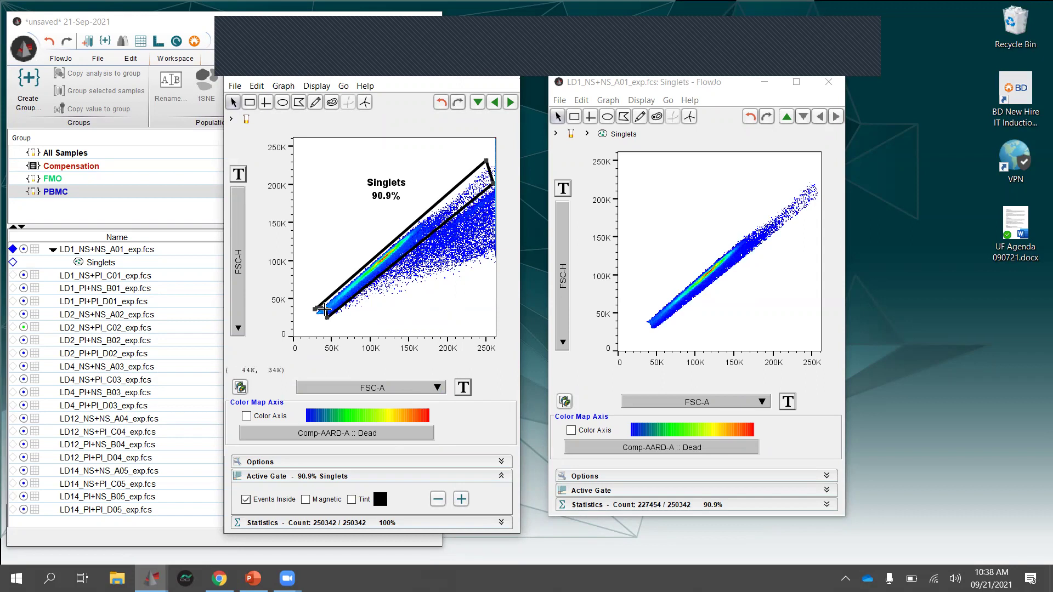
pyautogui.moveTo(318, 316); pyautogui.dragTo(310, 312)
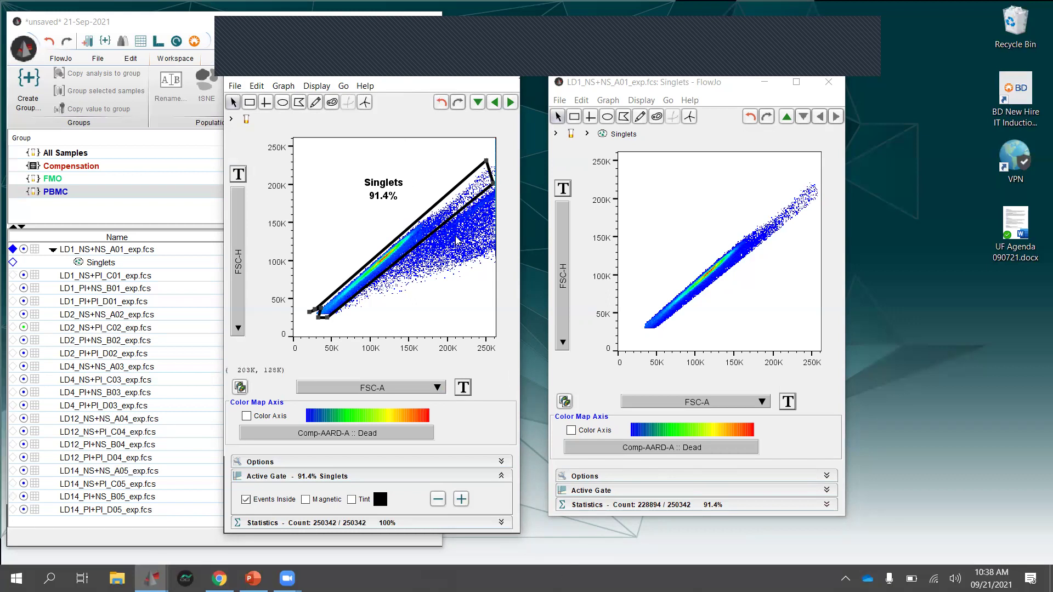
pyautogui.moveTo(485, 160)
pyautogui.mouseDown()
pyautogui.moveTo(435, 206)
pyautogui.moveTo(491, 161)
pyautogui.mouseUp()
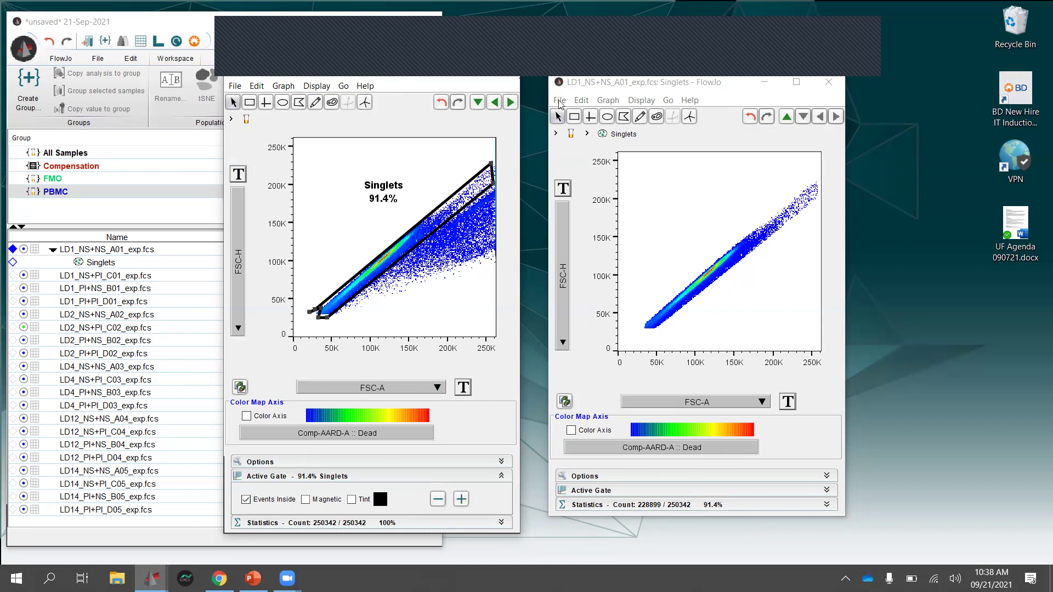
# - Move the Singlets graph window closer to the parent plot and set its Y axis to SSC-A
pyautogui.click(682, 86)
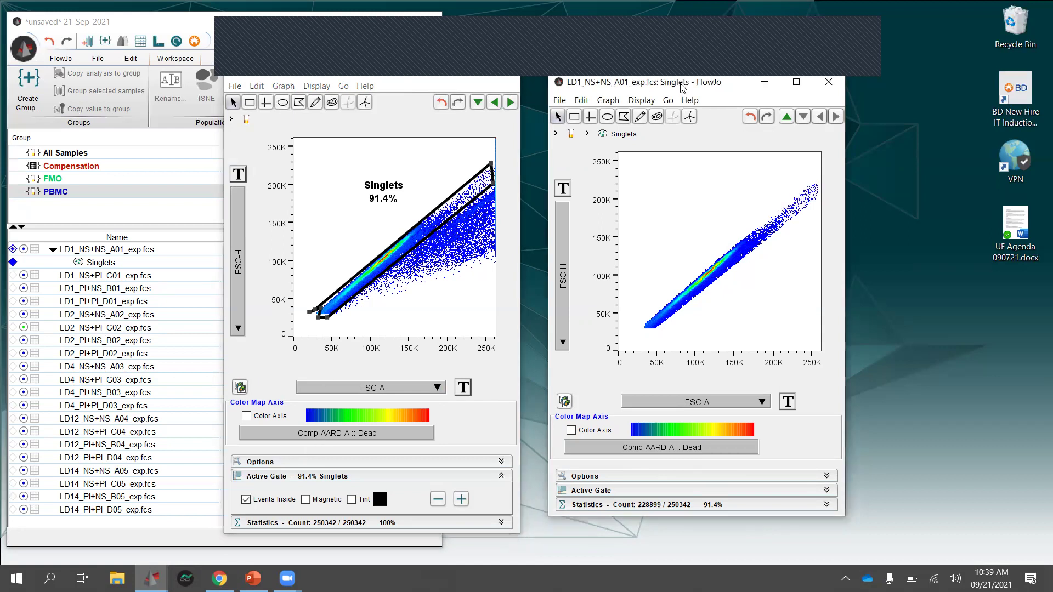
pyautogui.moveTo(682, 87); pyautogui.dragTo(661, 77)
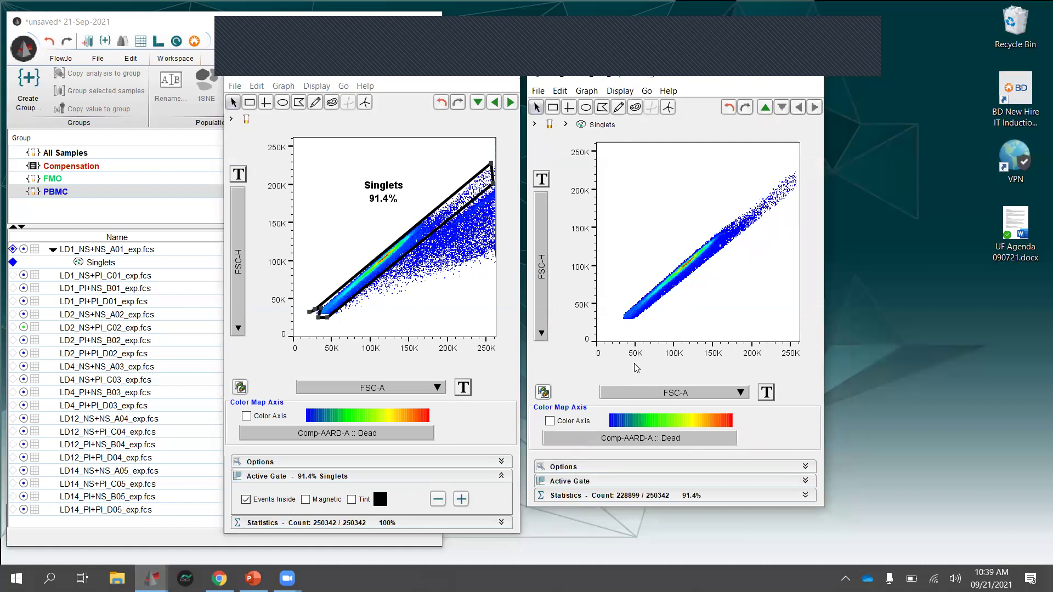
pyautogui.click(542, 306)
pyautogui.click(614, 278)
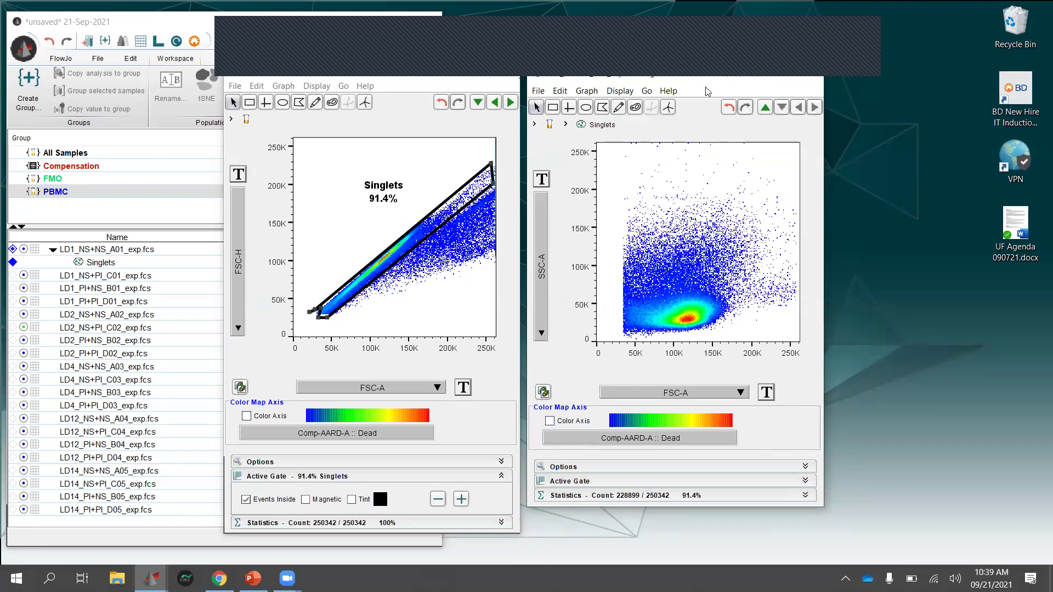
pyautogui.moveTo(710, 81); pyautogui.dragTo(707, 71)
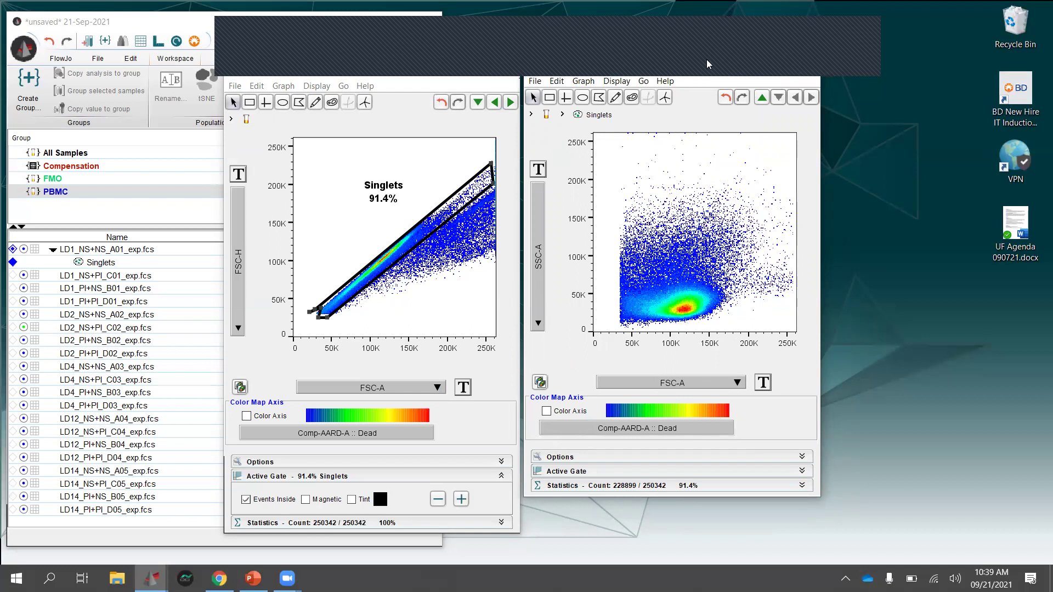
# - Preview the Singlets plot as contour, zebra and density plots, and return to pseudocolor, trying smoothing on and off
pyautogui.click(591, 461)
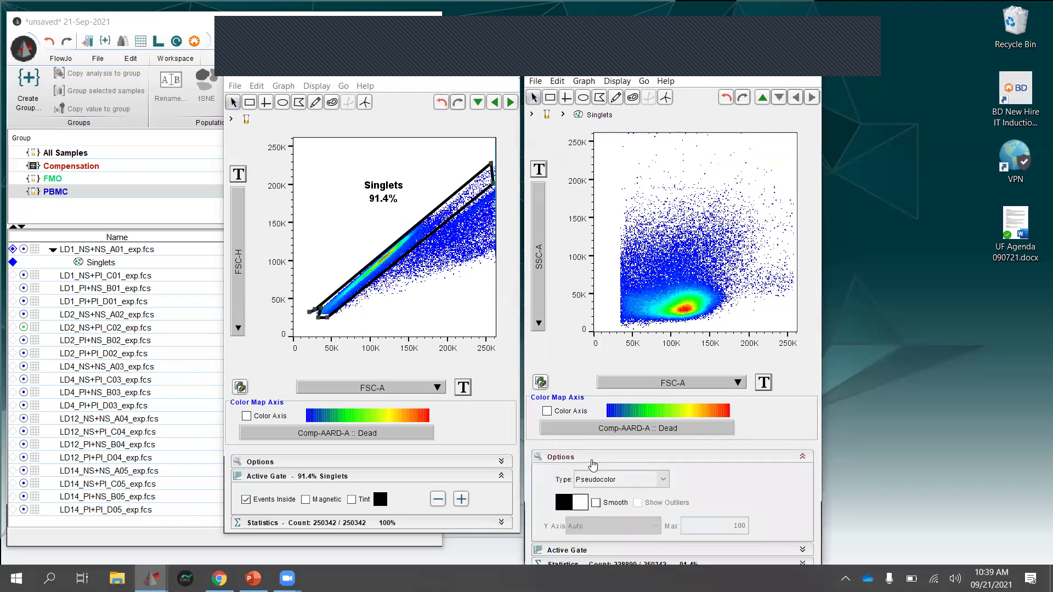
pyautogui.click(608, 479)
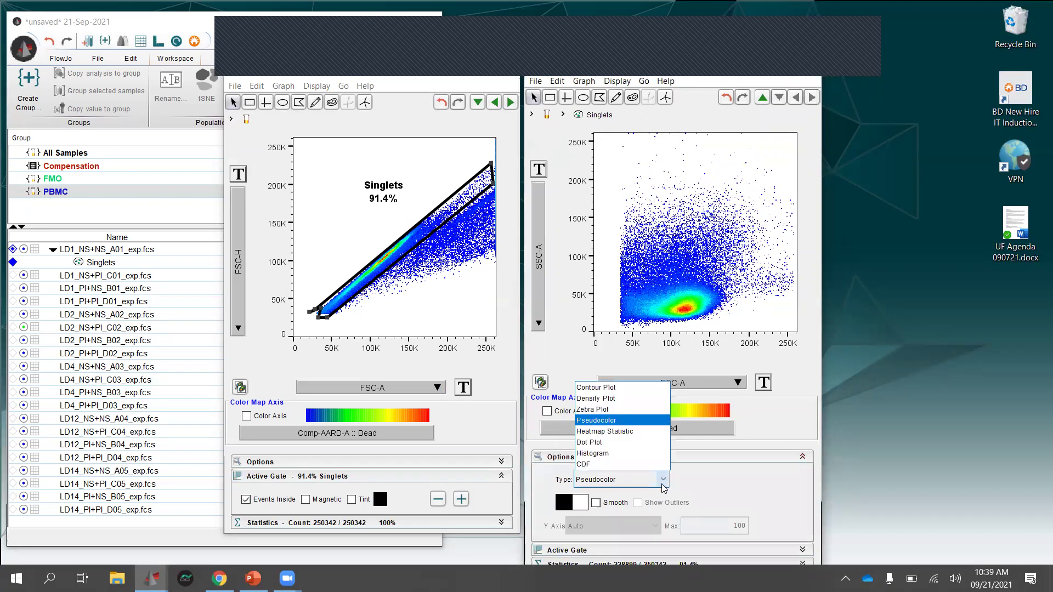
pyautogui.click(611, 389)
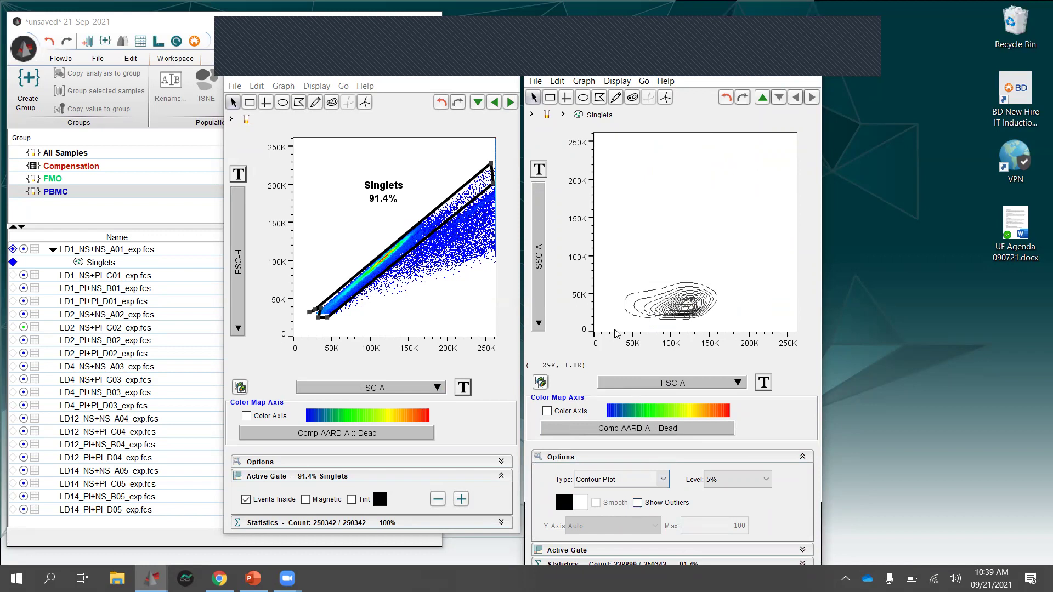
pyautogui.click(664, 480)
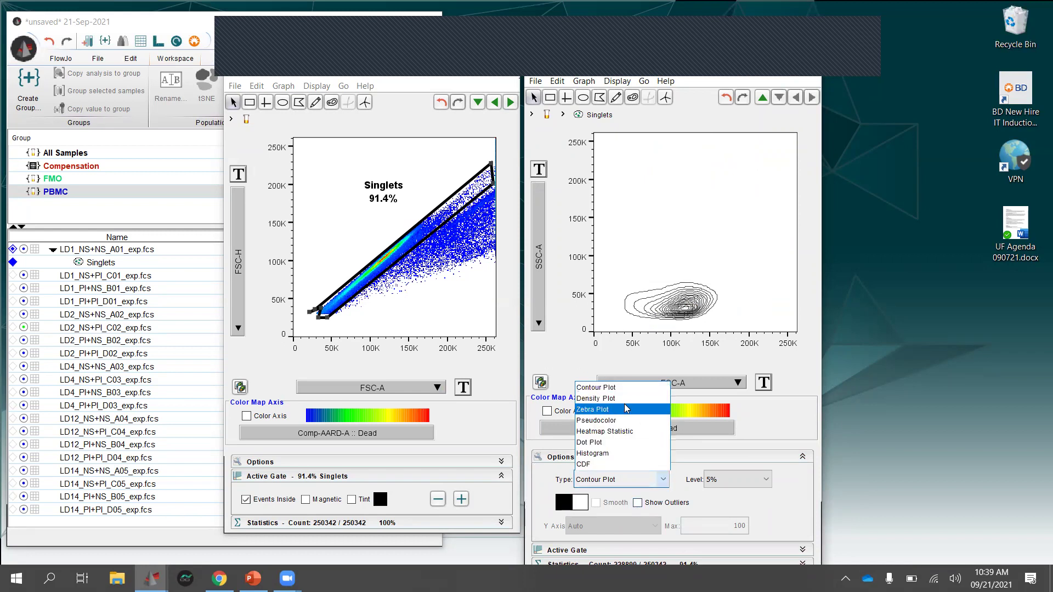
pyautogui.click(595, 409)
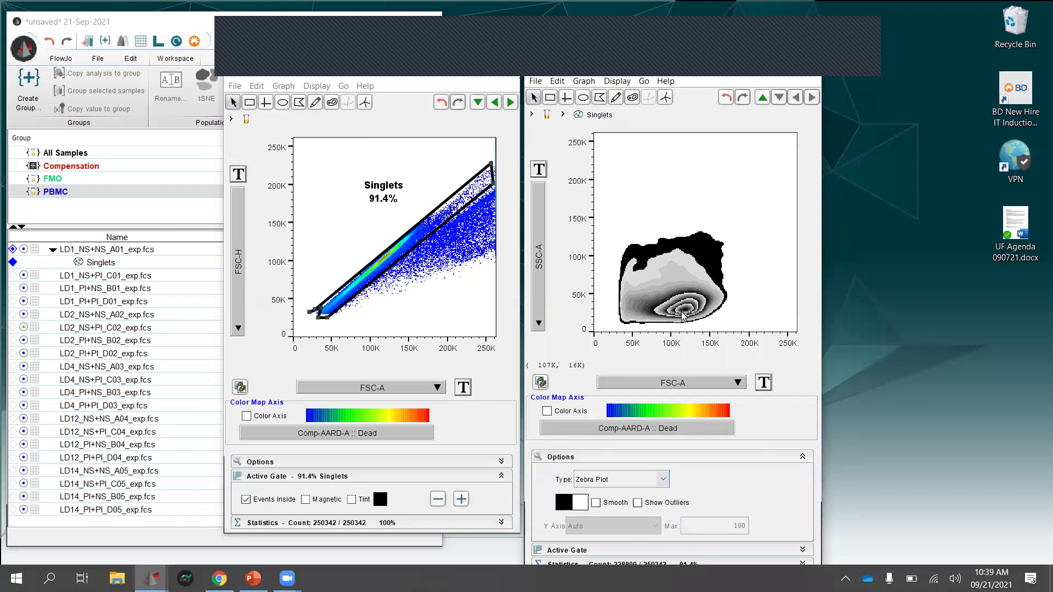
pyautogui.click(662, 481)
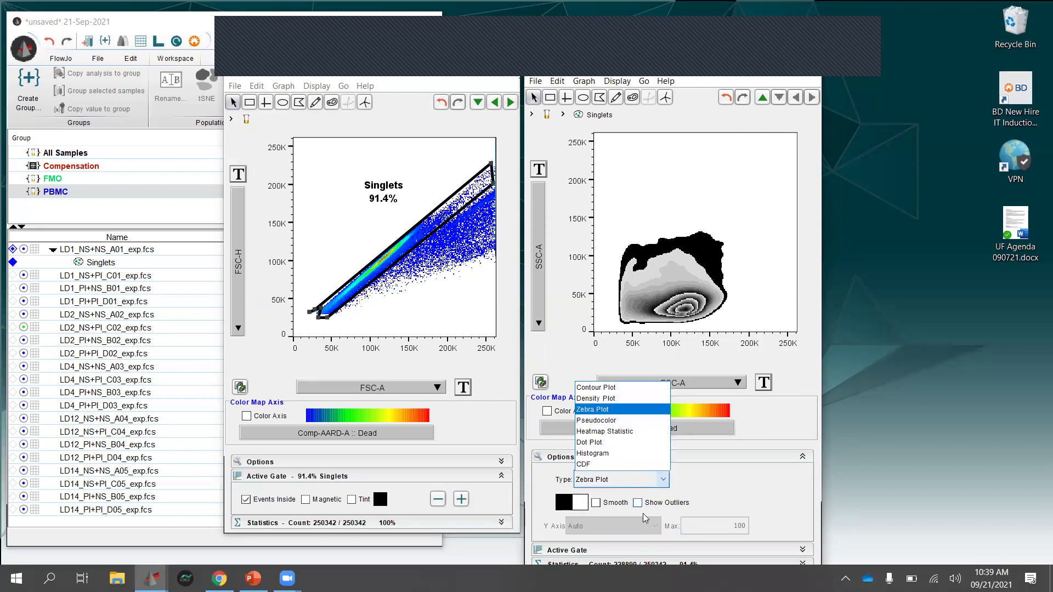
pyautogui.click(615, 398)
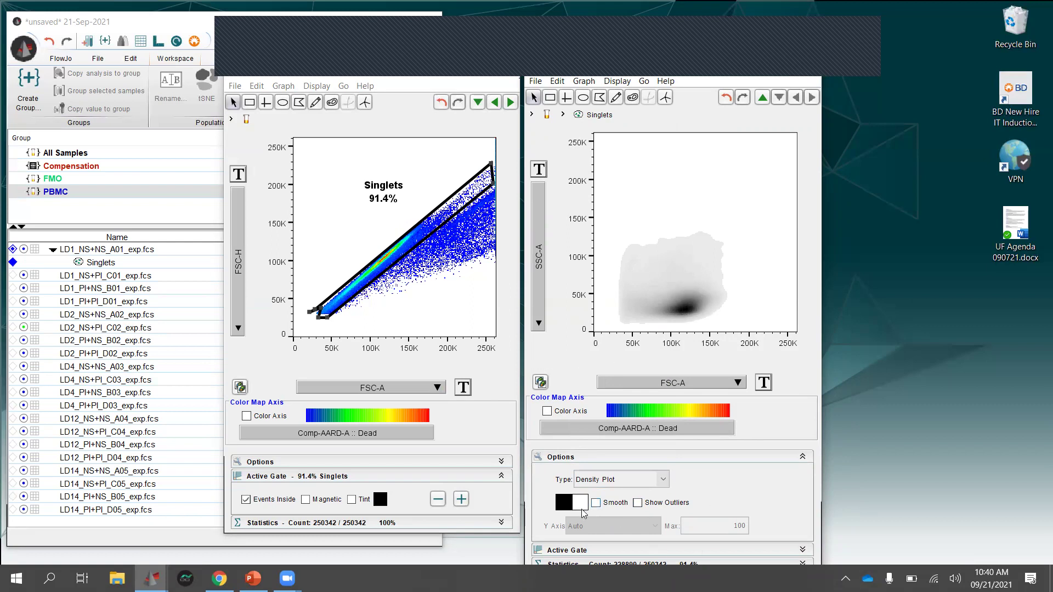
pyautogui.click(619, 479)
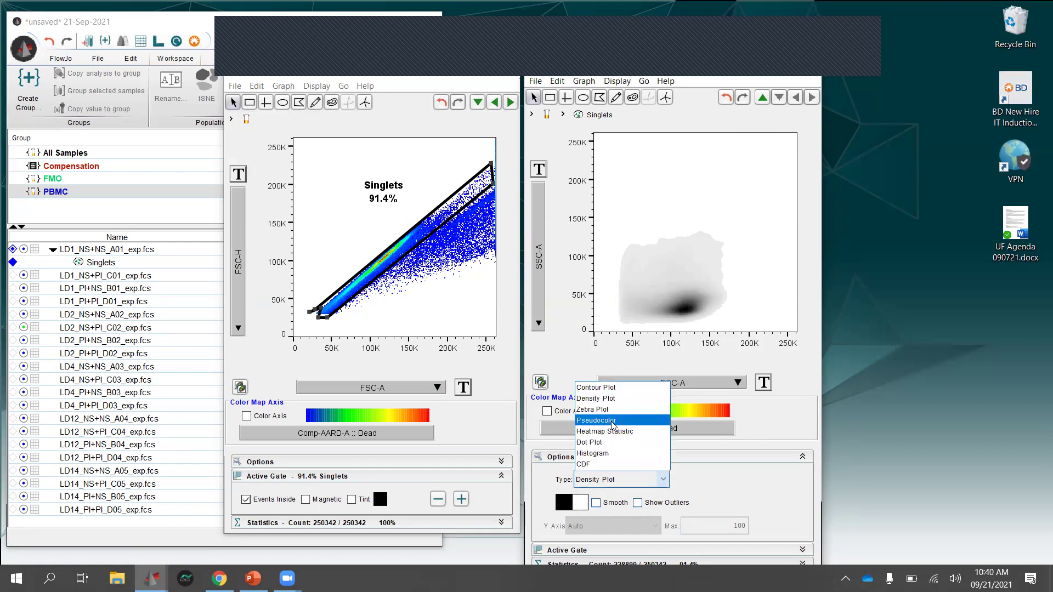
pyautogui.click(621, 421)
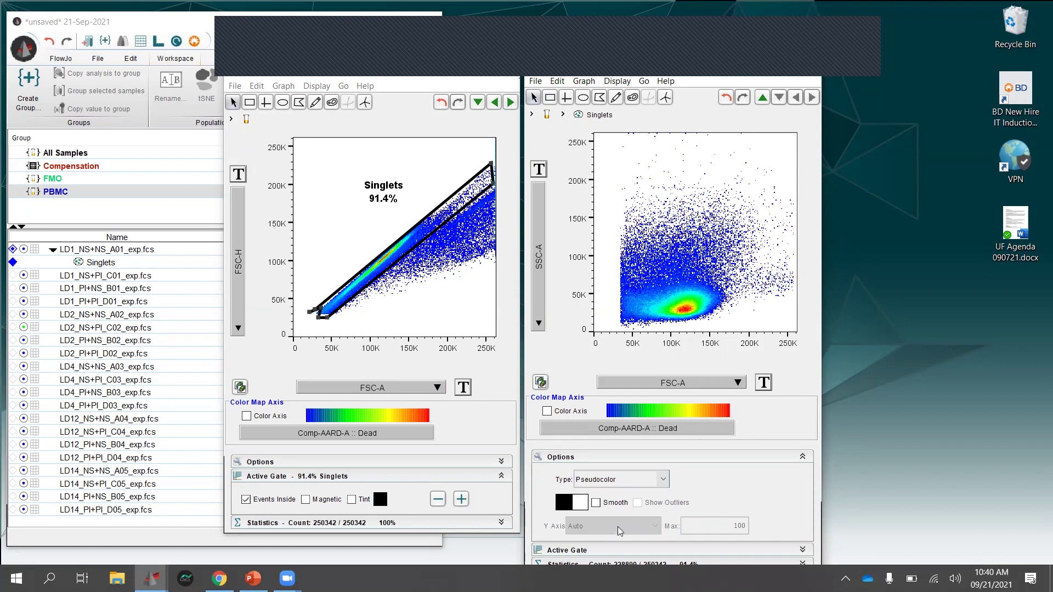
pyautogui.click(596, 503)
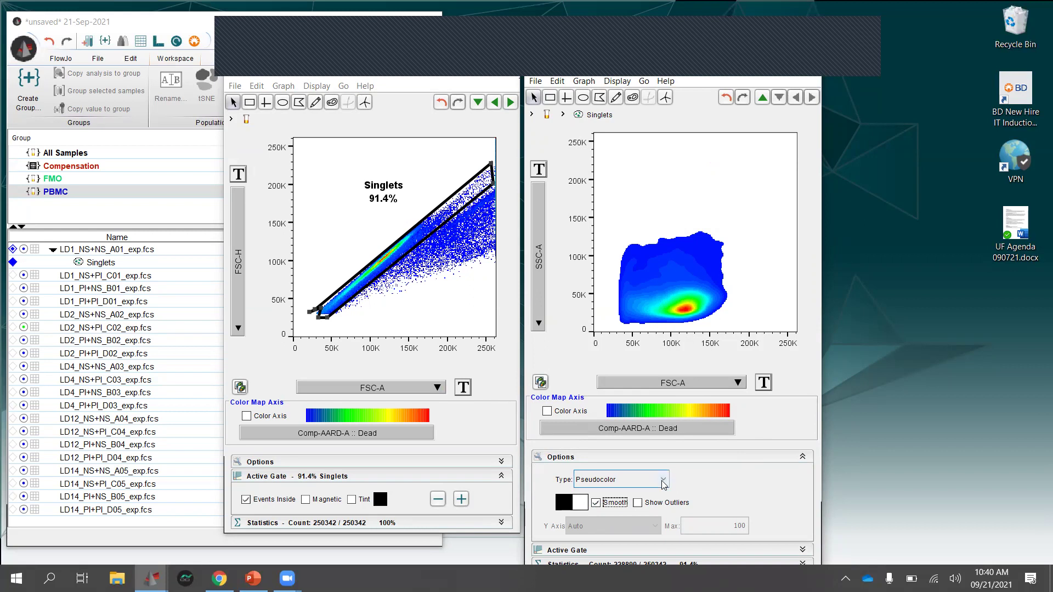
pyautogui.click(601, 503)
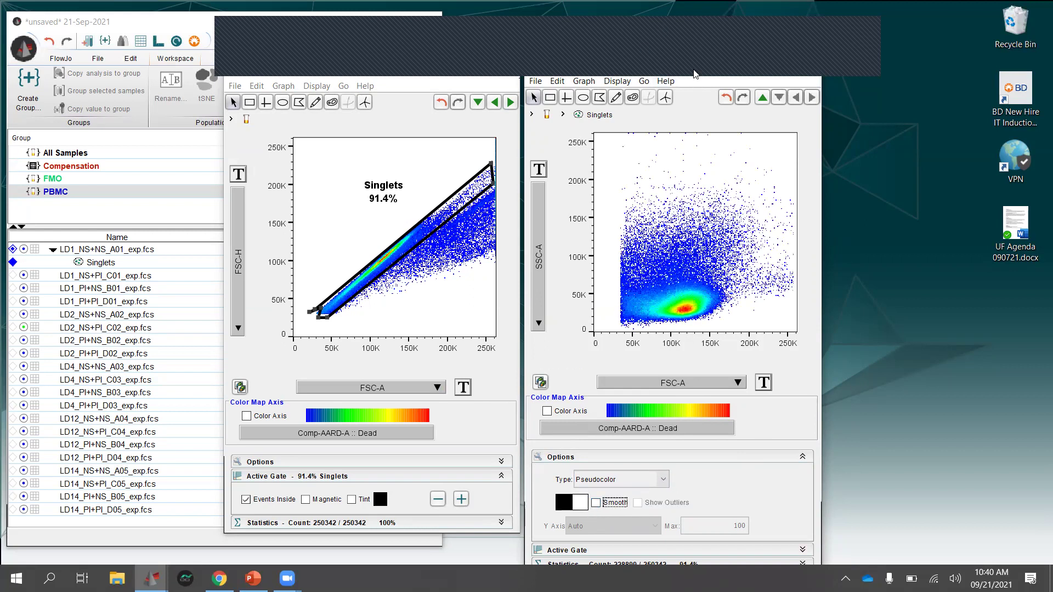
# - Create a six-sided polygon gate named MNC around the dense low SSC-A population and place its label above the gate
pyautogui.click(596, 104)
pyautogui.click(659, 325)
pyautogui.click(627, 309)
pyautogui.click(710, 277)
pyautogui.click(730, 300)
pyautogui.click(692, 326)
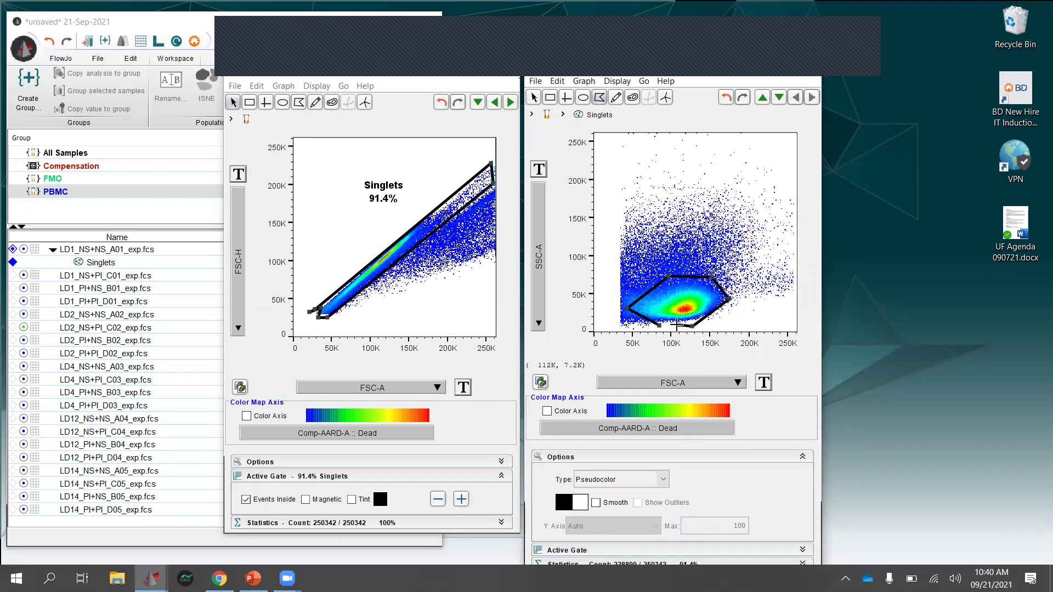
pyautogui.click(659, 325)
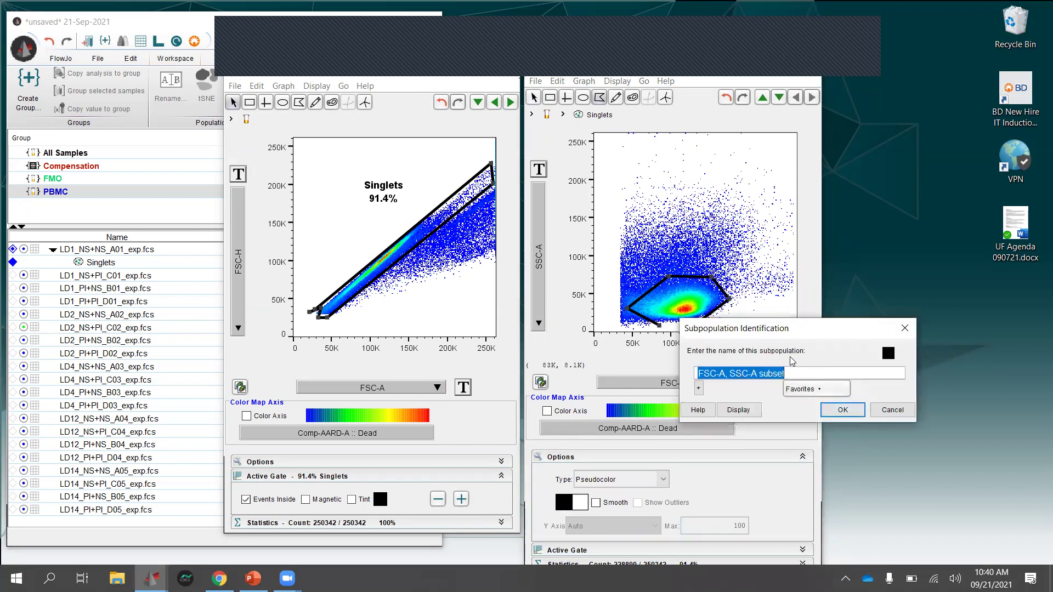
pyautogui.write('MNC')
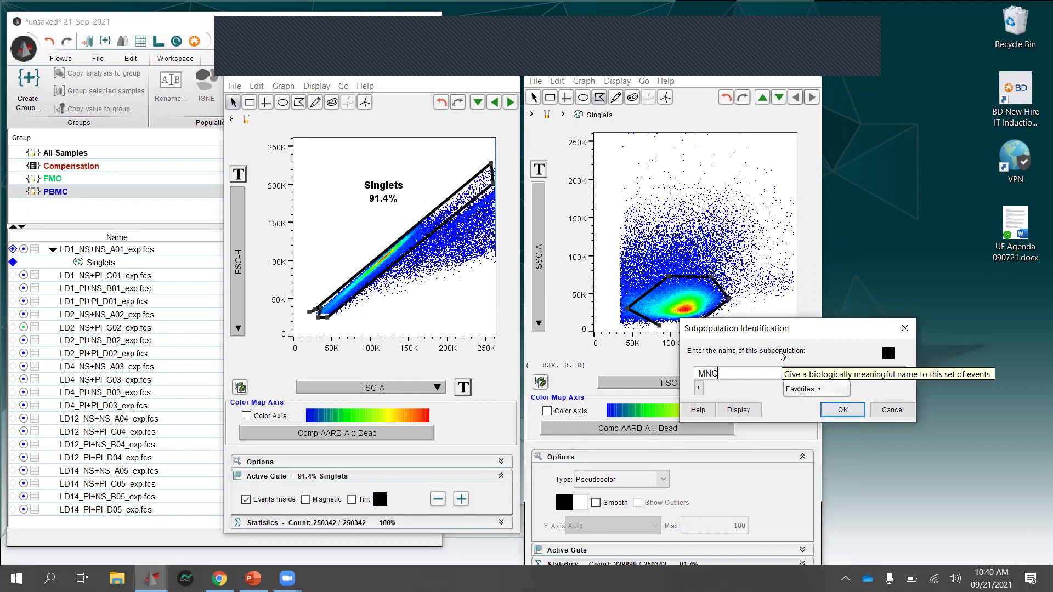
pyautogui.click(842, 409)
pyautogui.moveTo(675, 252); pyautogui.dragTo(733, 247)
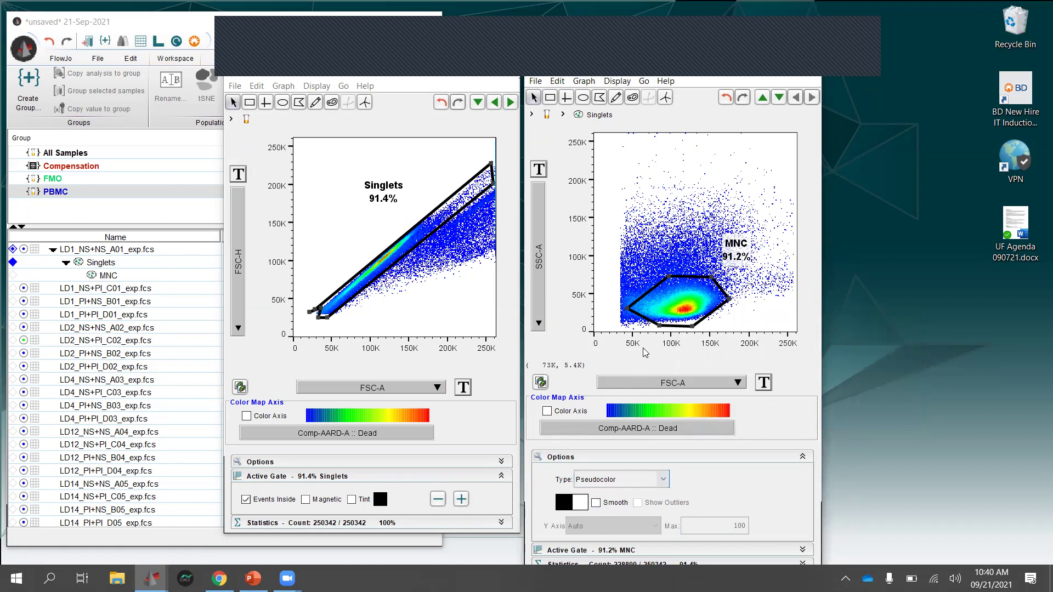
# - Display the MNC population in the graph window and set its X axis to Comp-AARD-A :: Dead
pyautogui.doubleClick(653, 315)
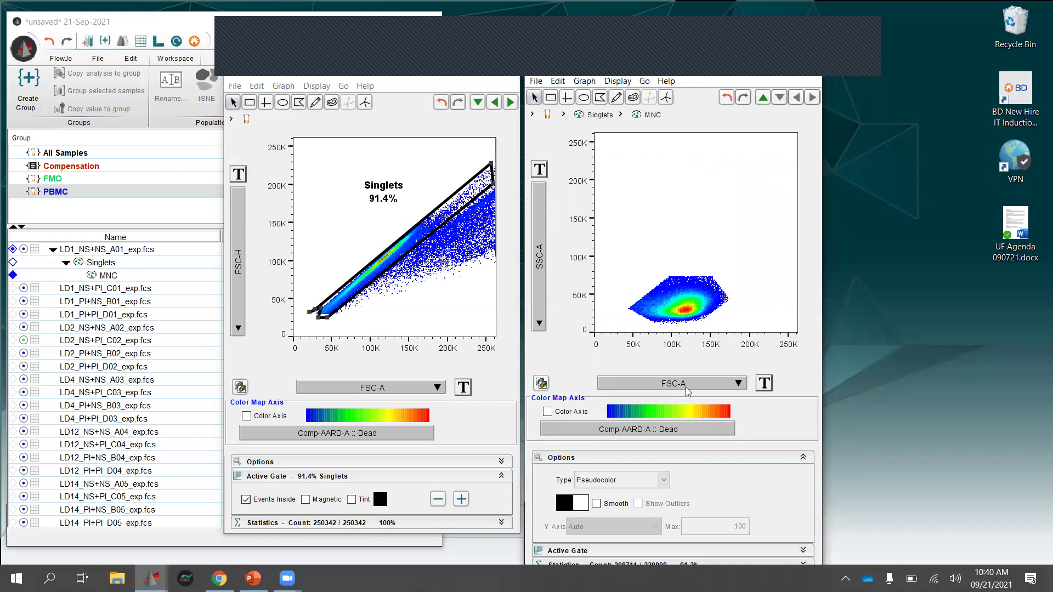
pyautogui.click(685, 383)
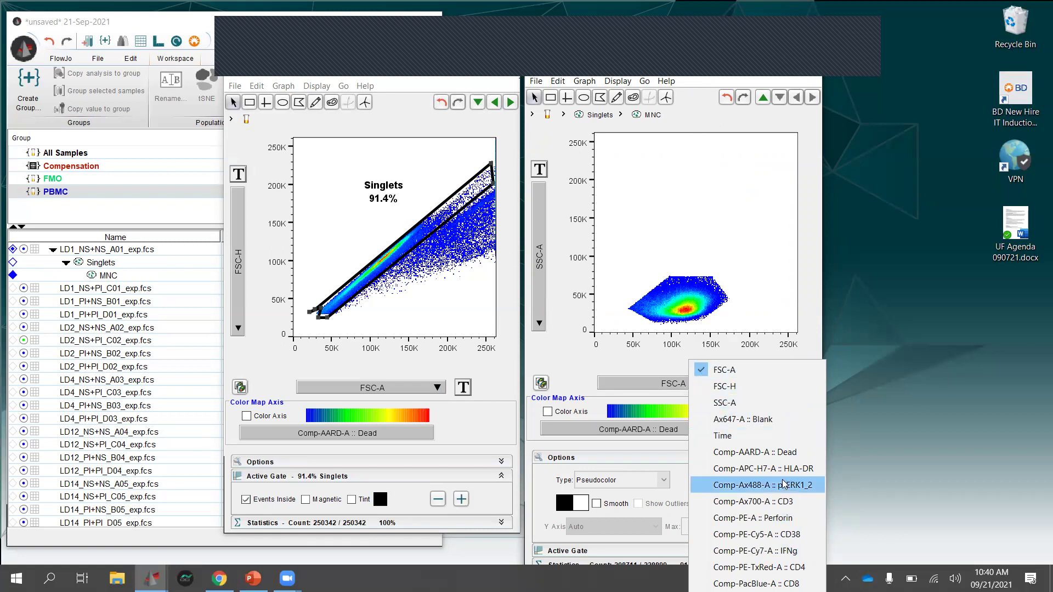
pyautogui.click(792, 451)
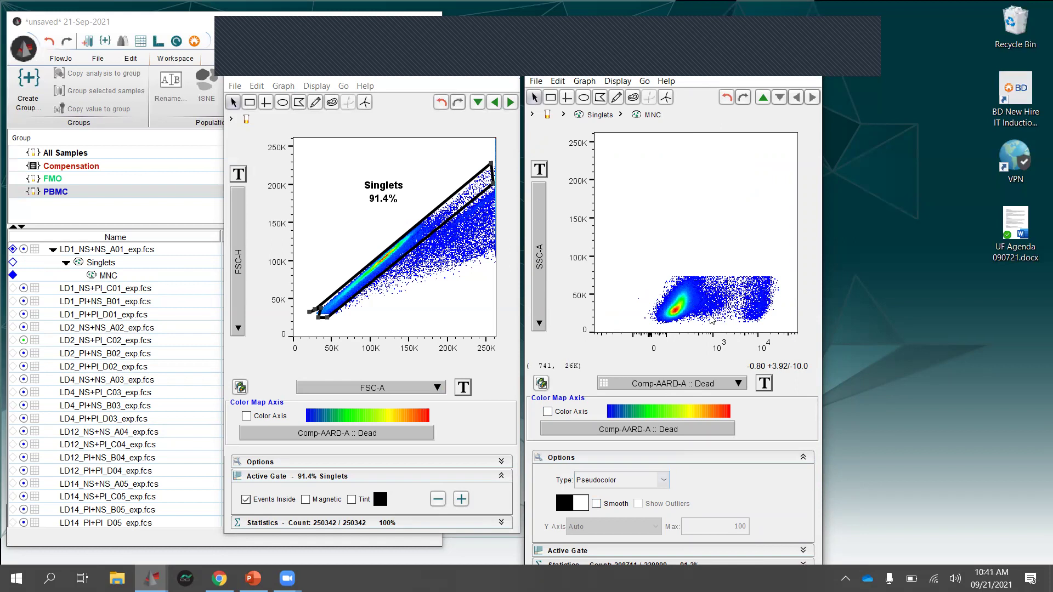
# - Preview the MNC population as a histogram and switch the plot back to pseudocolor
pyautogui.click(664, 480)
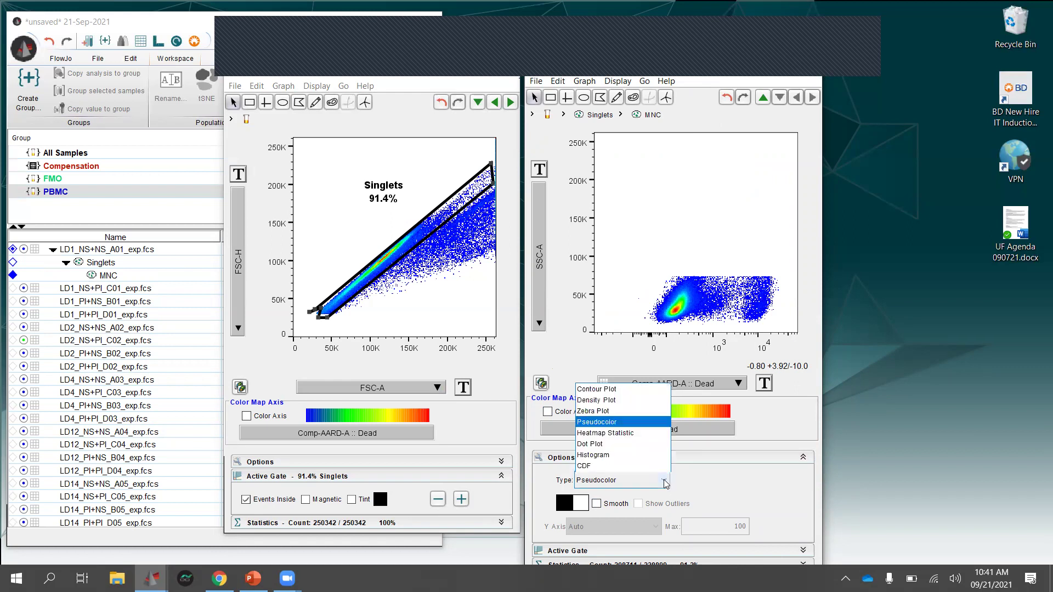
pyautogui.click(608, 456)
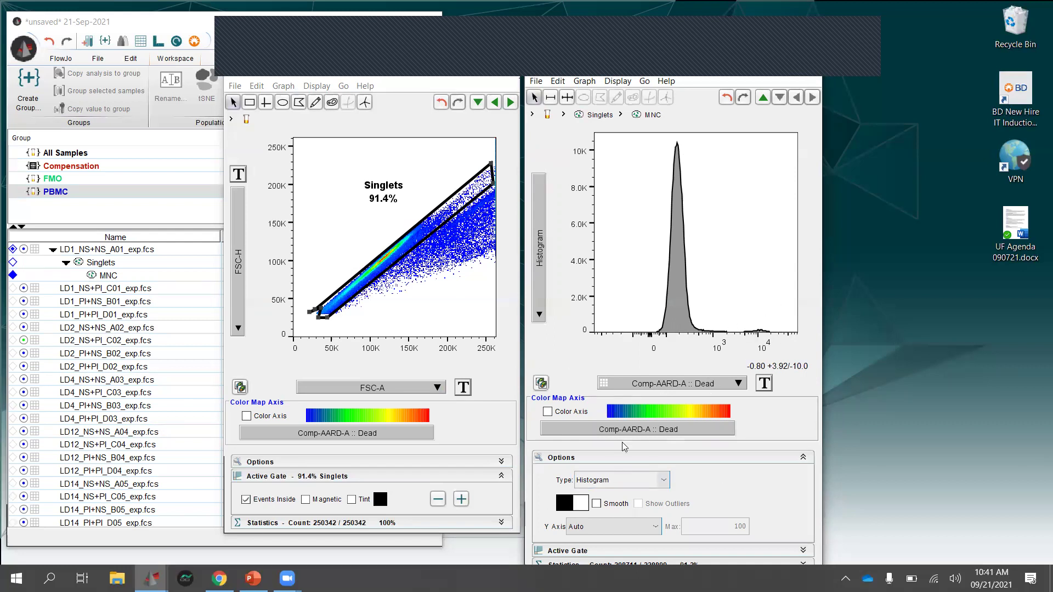
pyautogui.click(664, 475)
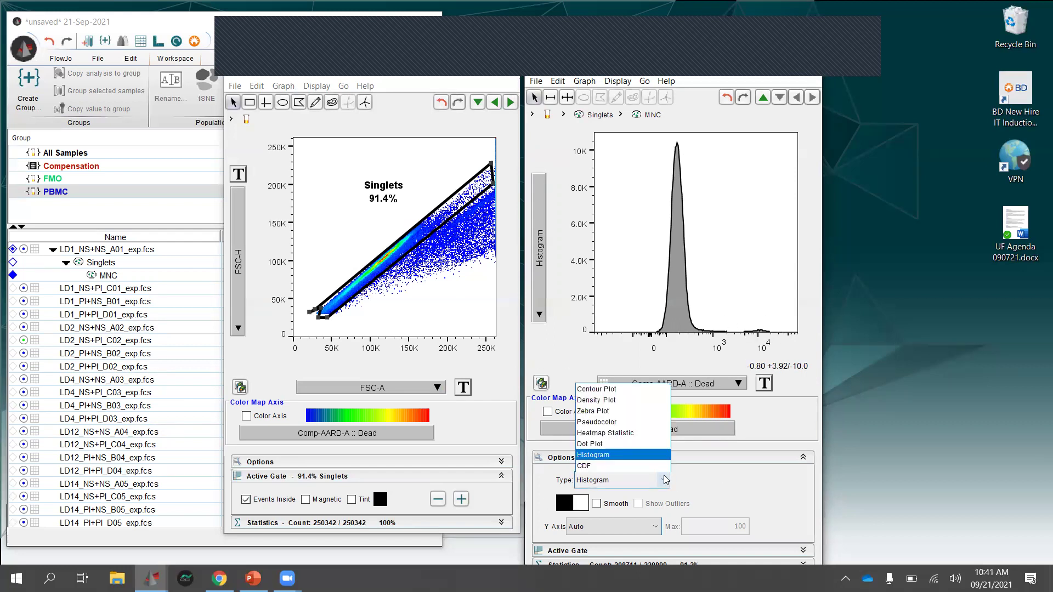
pyautogui.click(625, 425)
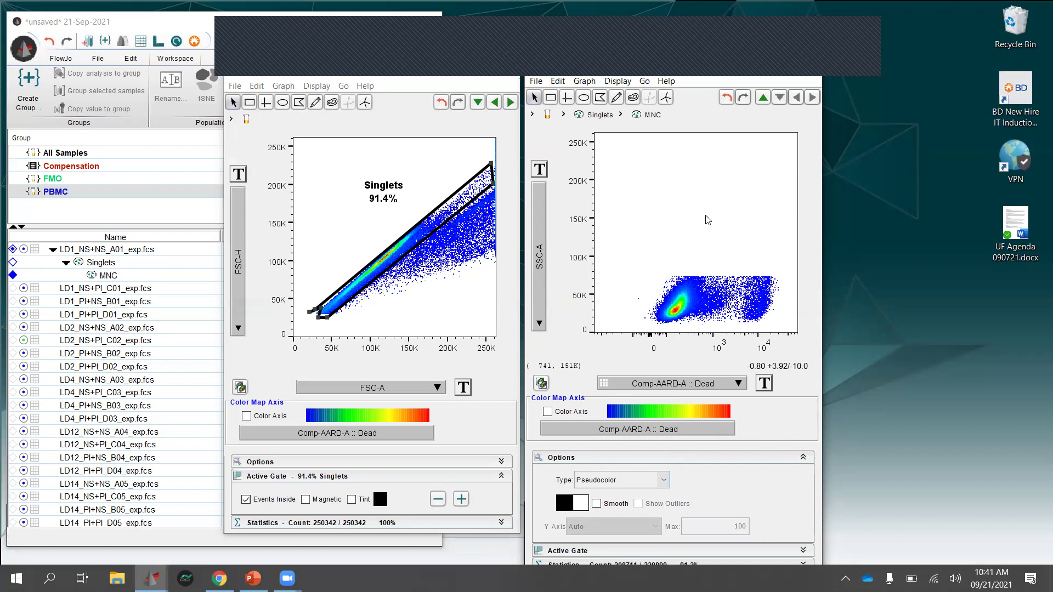
# - Customize the MNC plot's Comp-AARD-A :: Dead axis, trying positive decades of 3.42, 3.92 and 3.75 and a width basis of -1.00
pyautogui.click(766, 383)
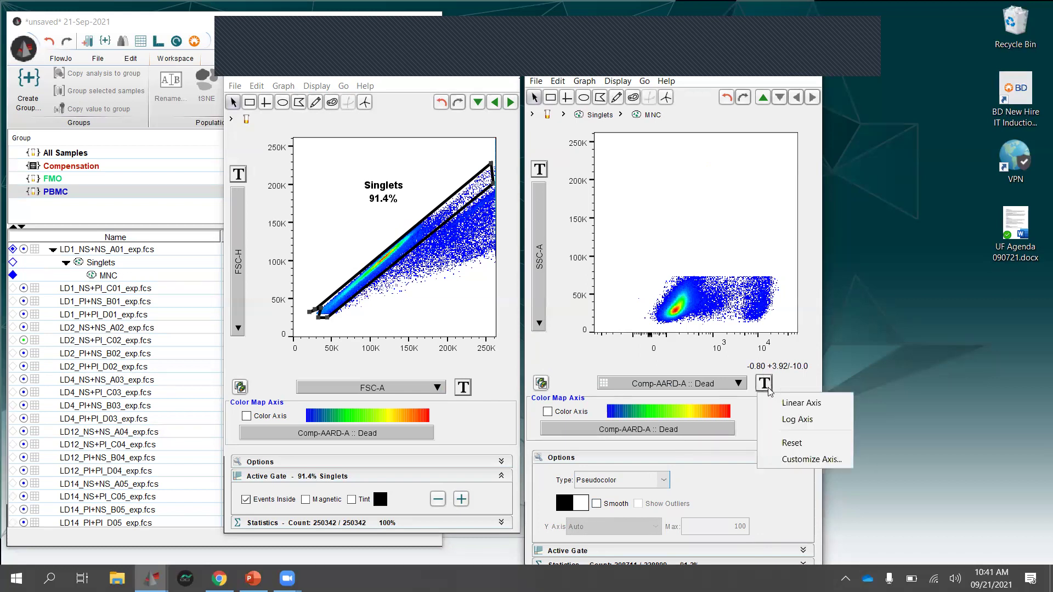
pyautogui.click(812, 459)
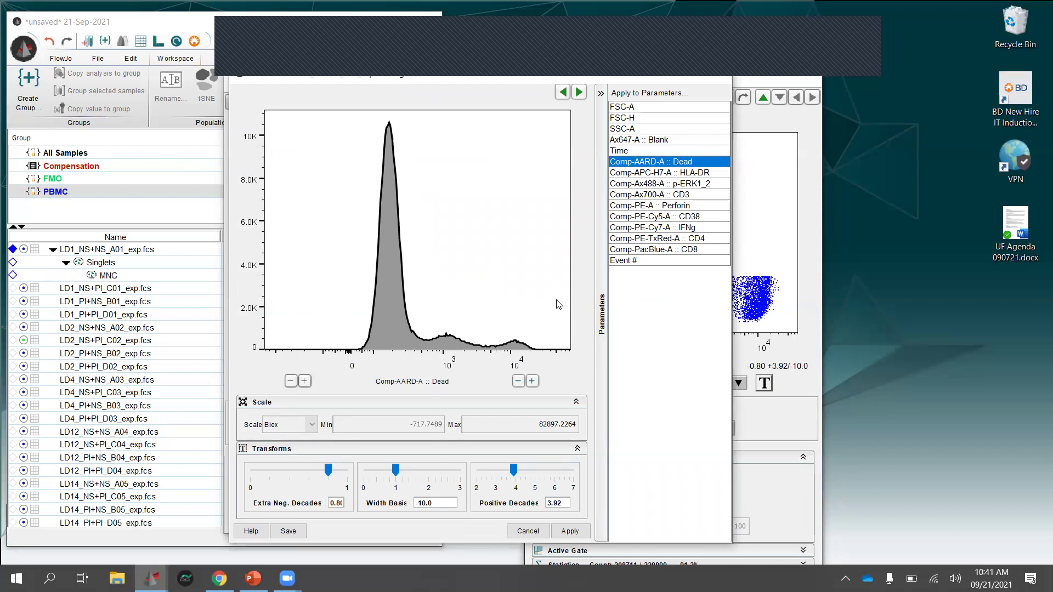
pyautogui.click(517, 381)
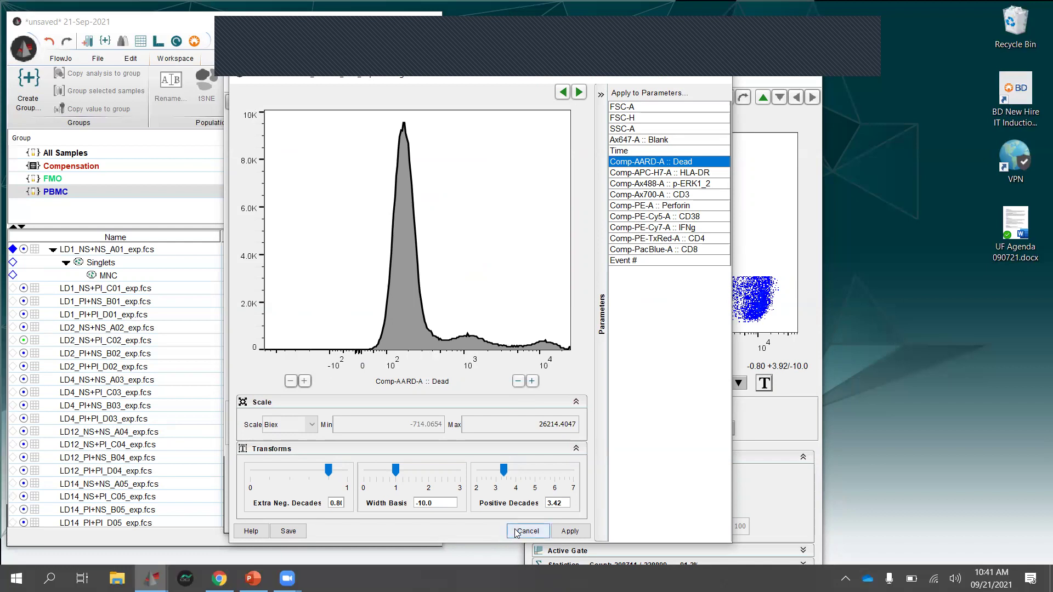
pyautogui.click(532, 381)
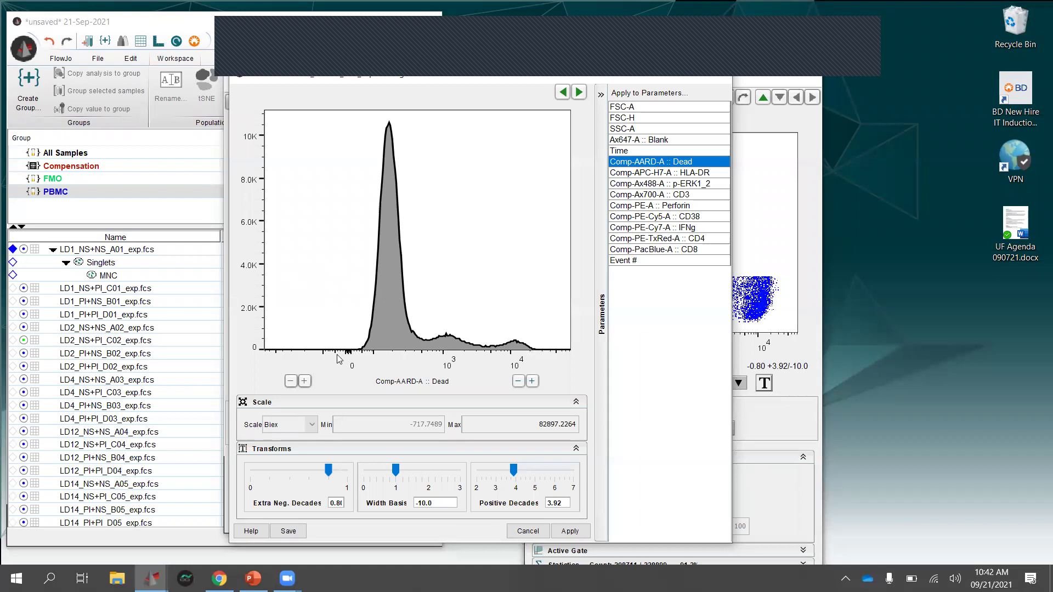
pyautogui.moveTo(509, 471)
pyautogui.mouseDown()
pyautogui.moveTo(490, 457)
pyautogui.moveTo(511, 460)
pyautogui.mouseUp()
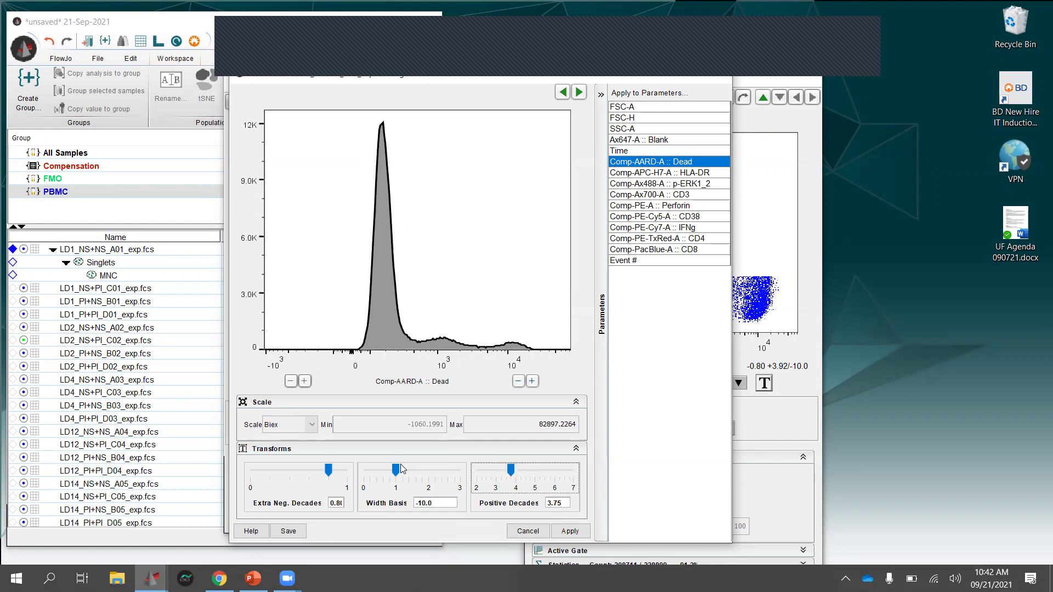
pyautogui.moveTo(397, 468); pyautogui.dragTo(365, 465)
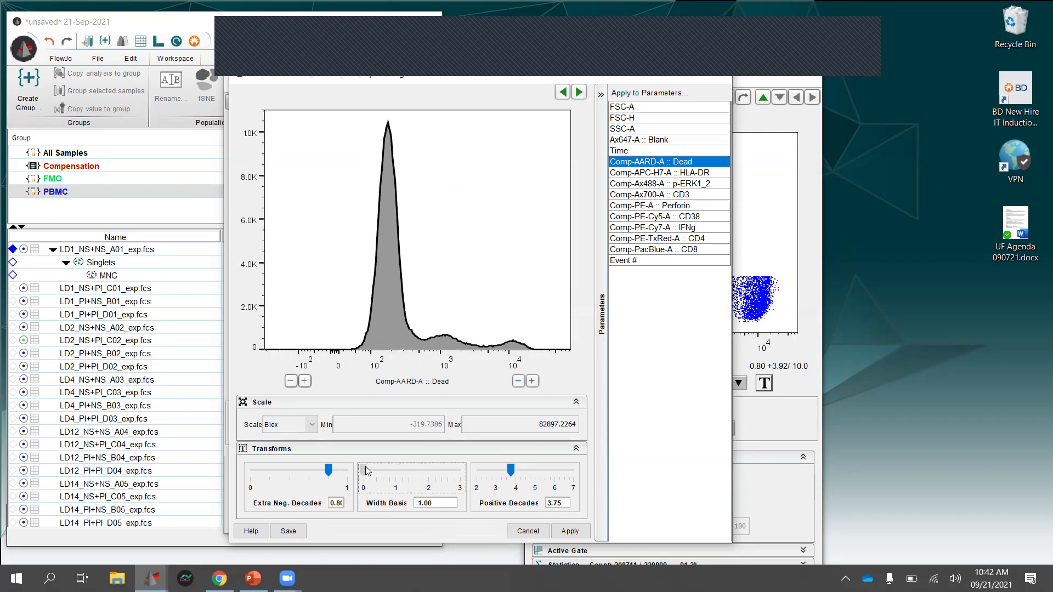
# - Try the logarithmic scale for Comp-AARD-A :: Dead with the minimum raised to 3.1623, and review the other scale types
pyautogui.click(312, 425)
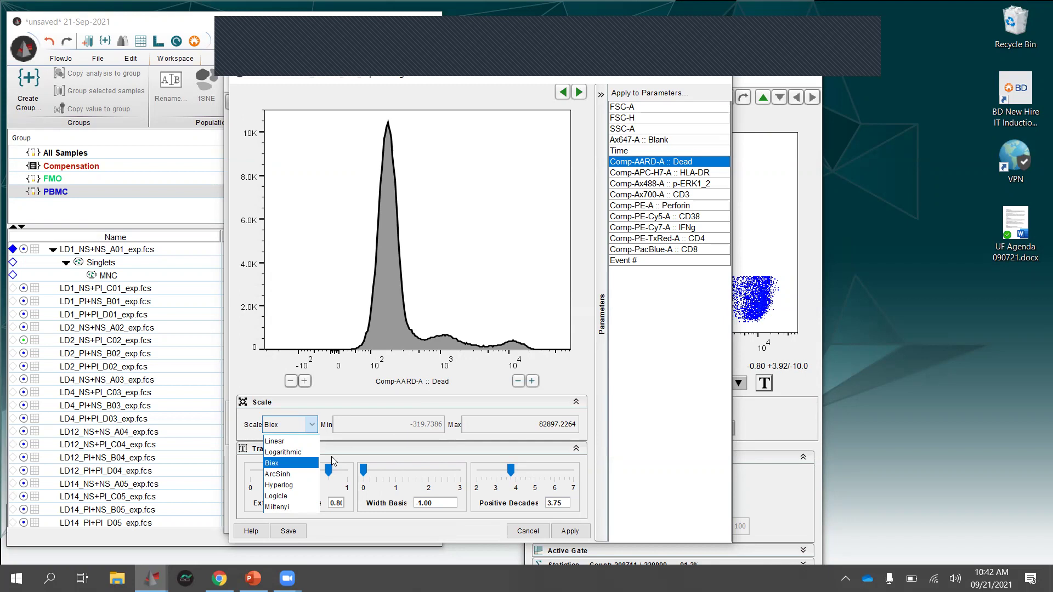
pyautogui.click(253, 362)
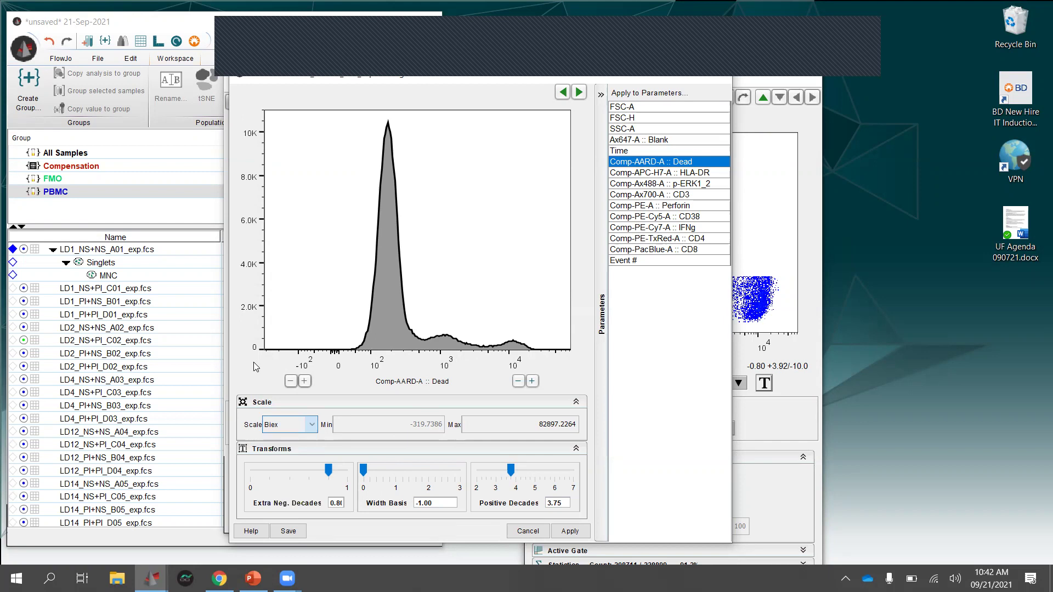
pyautogui.click(313, 426)
pyautogui.click(316, 455)
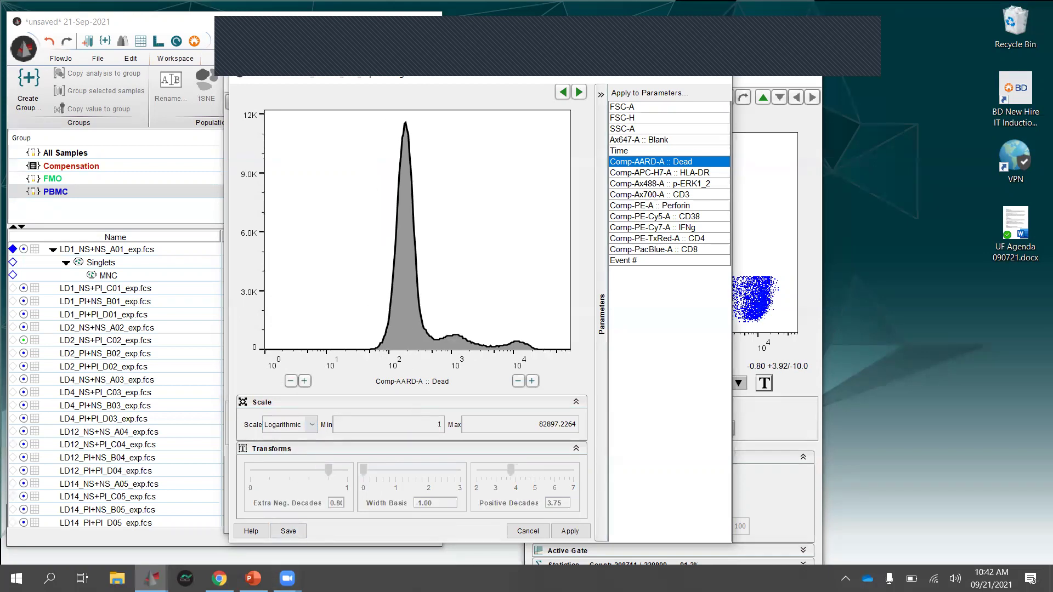
pyautogui.click(304, 380)
pyautogui.click(305, 383)
pyautogui.click(305, 382)
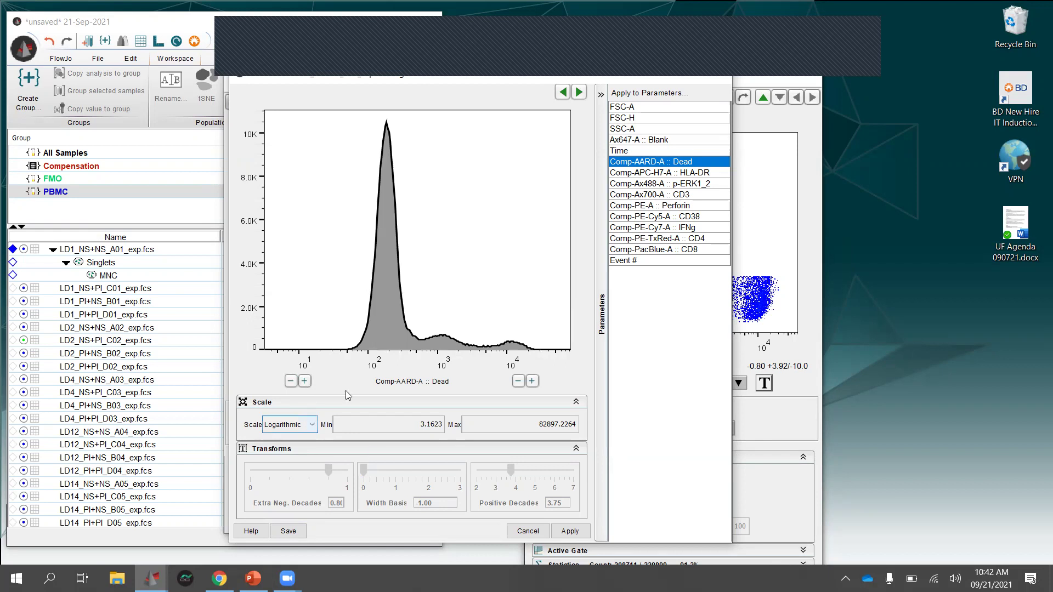
pyautogui.click(315, 424)
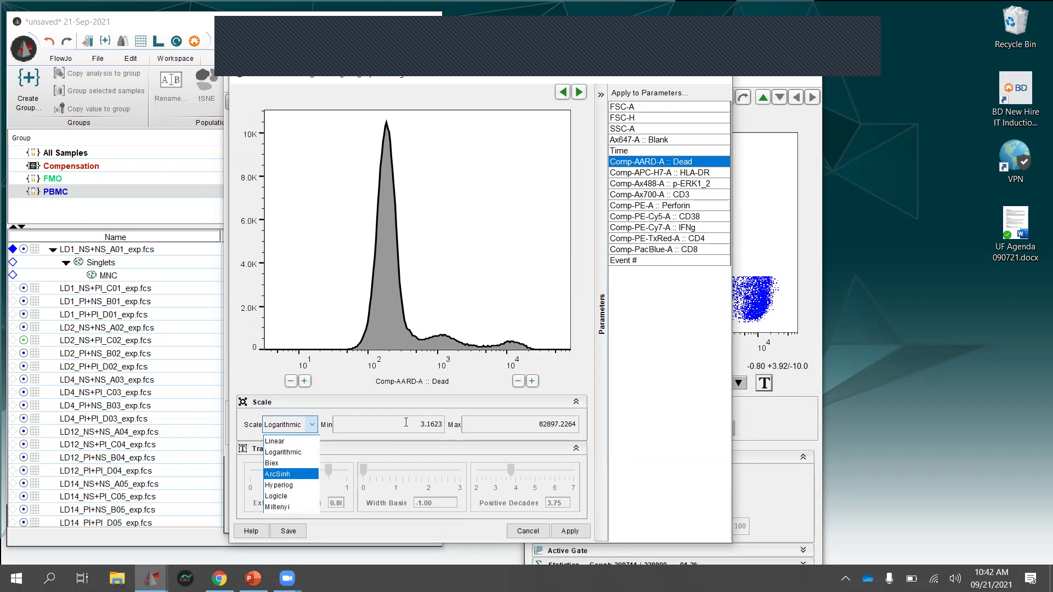
pyautogui.click(350, 380)
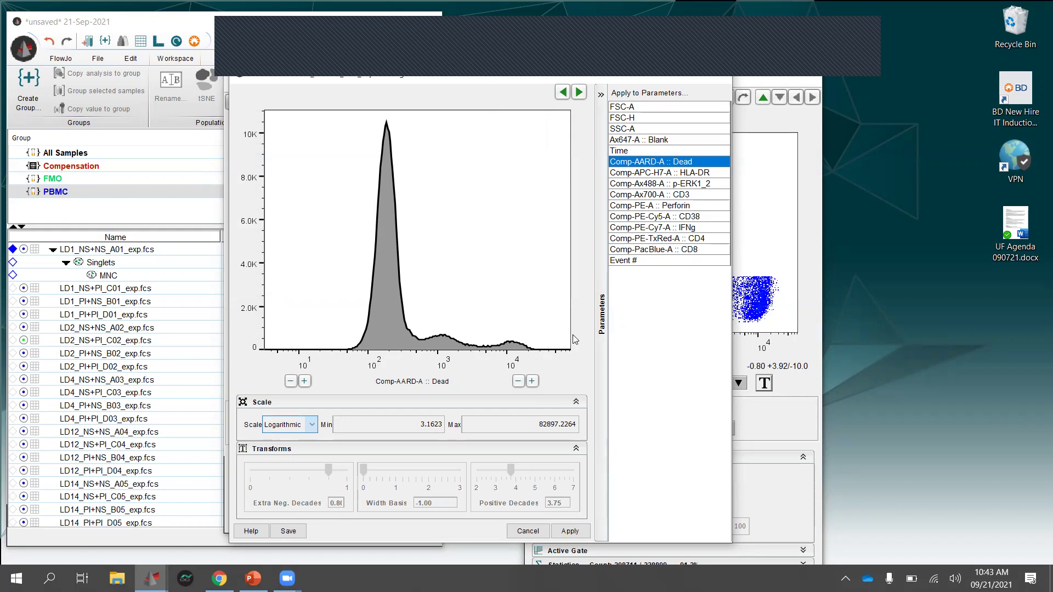
# - Select the parameters from Comp-AARD-A :: Dead through Comp-PE-Cy5-A :: CD38 as scaling targets, and cancel the axis customization
pyautogui.moveTo(677, 175); pyautogui.dragTo(684, 220)
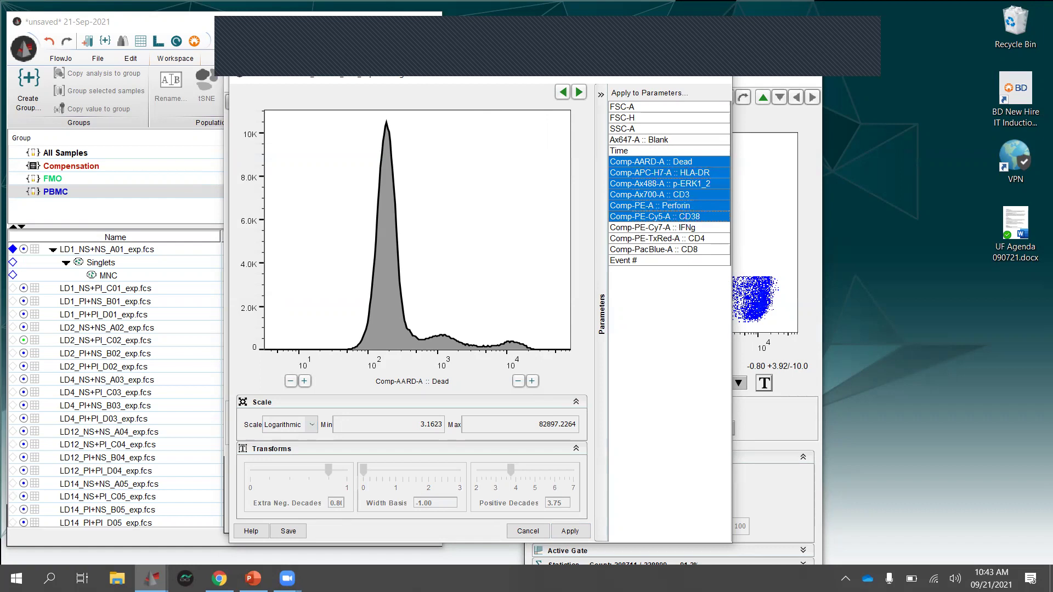
pyautogui.click(569, 530)
pyautogui.click(529, 531)
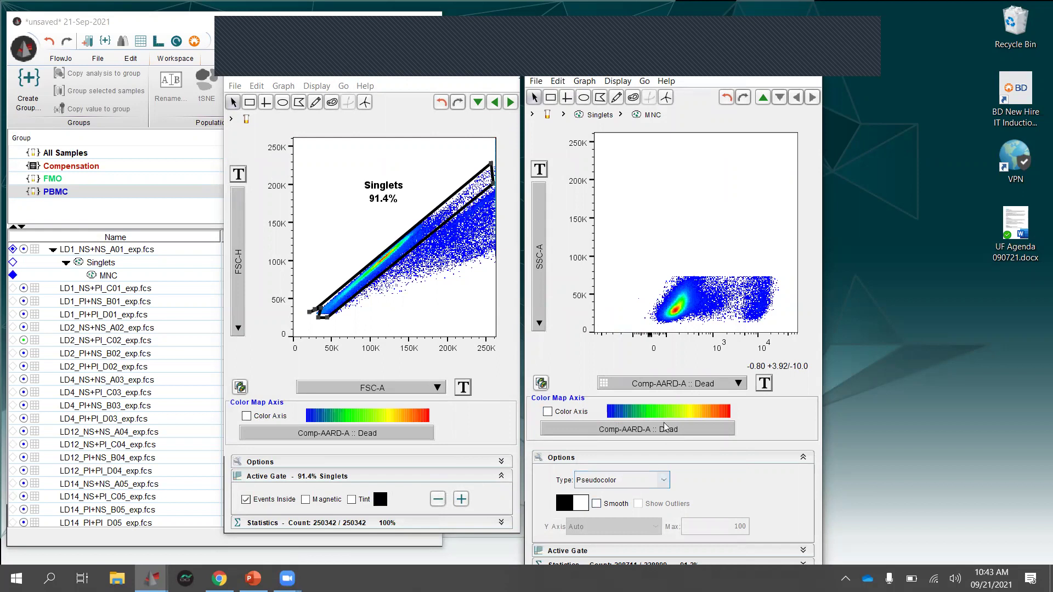
# - Show the MNC population as a histogram and draw a range gate named Live around the main Comp-AARD-A :: Dead peak
pyautogui.click(661, 480)
pyautogui.click(635, 457)
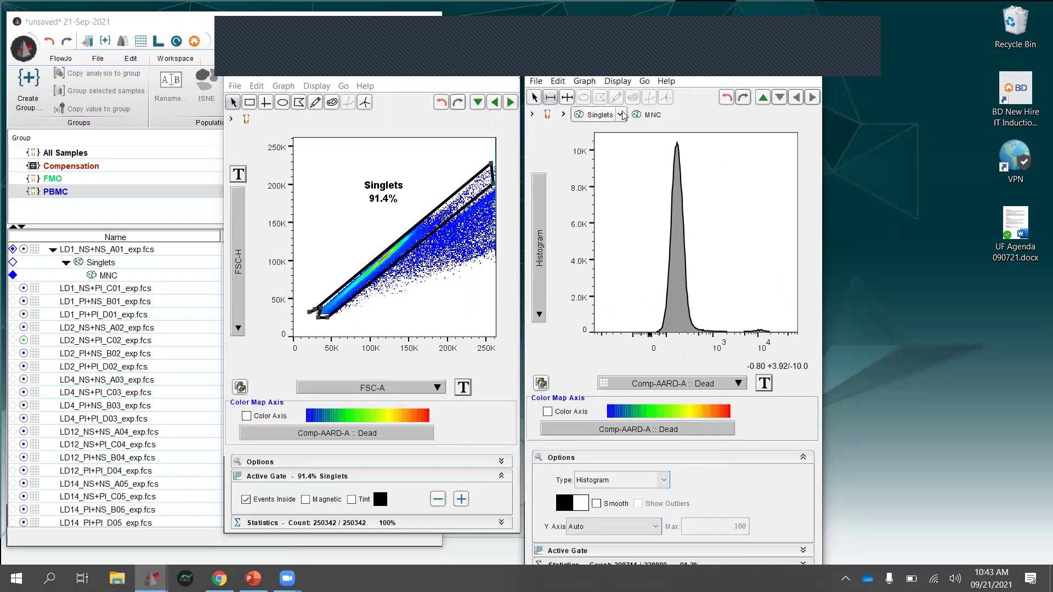
pyautogui.click(567, 98)
pyautogui.click(553, 98)
pyautogui.moveTo(646, 233); pyautogui.dragTo(707, 231)
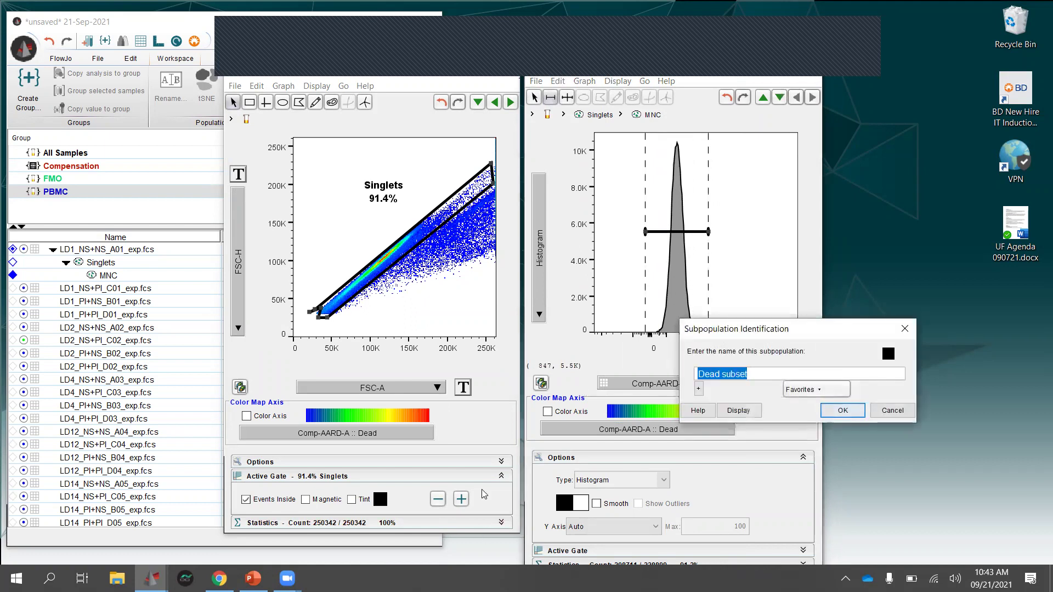
pyautogui.write('Live')
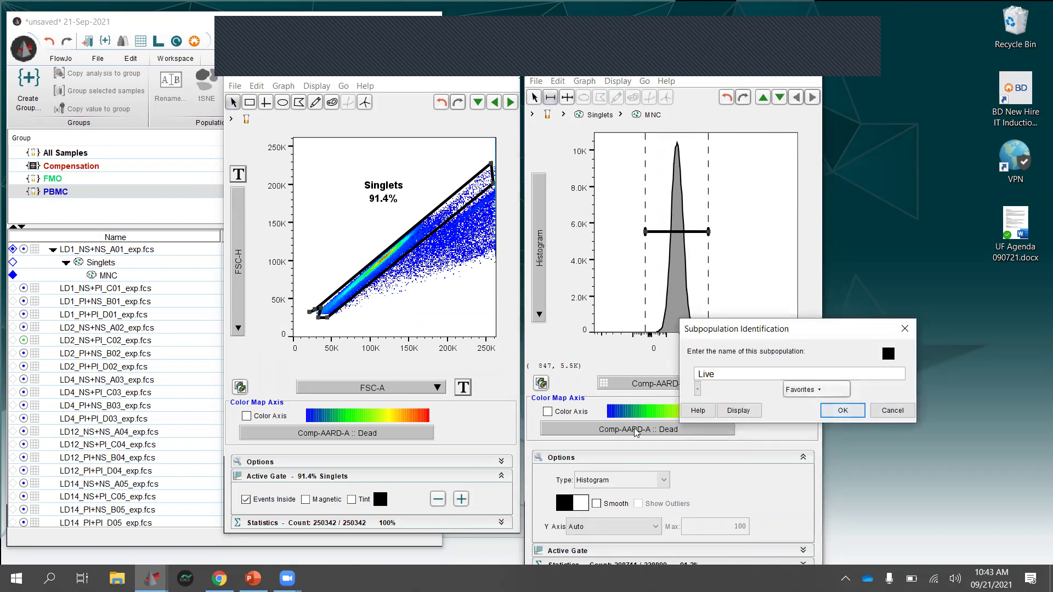
# - Name the histogram range gate Live and move its label clear of the peak
pyautogui.click(842, 410)
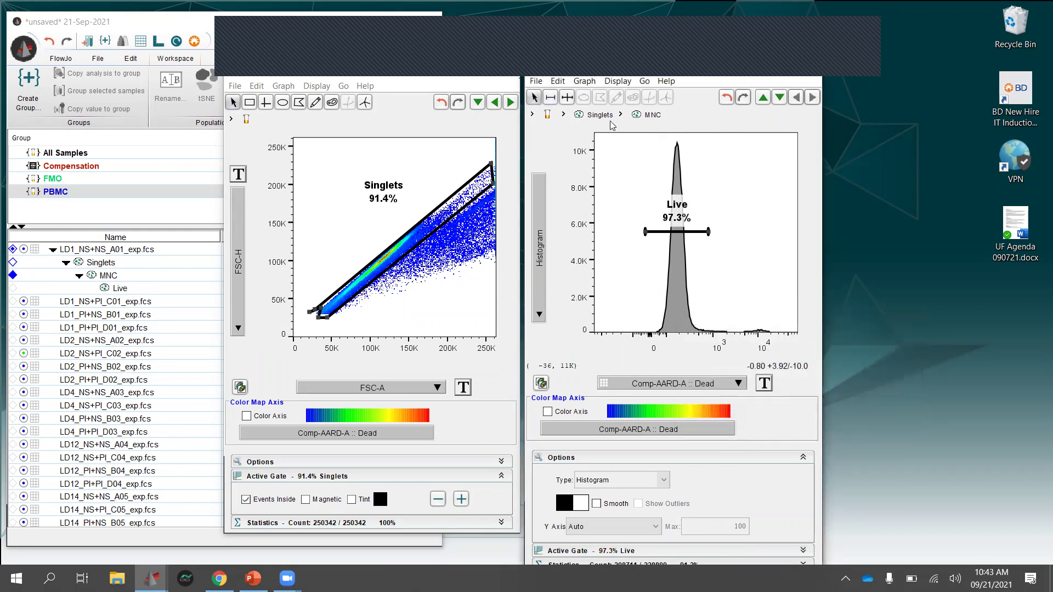
pyautogui.moveTo(668, 210); pyautogui.dragTo(630, 201)
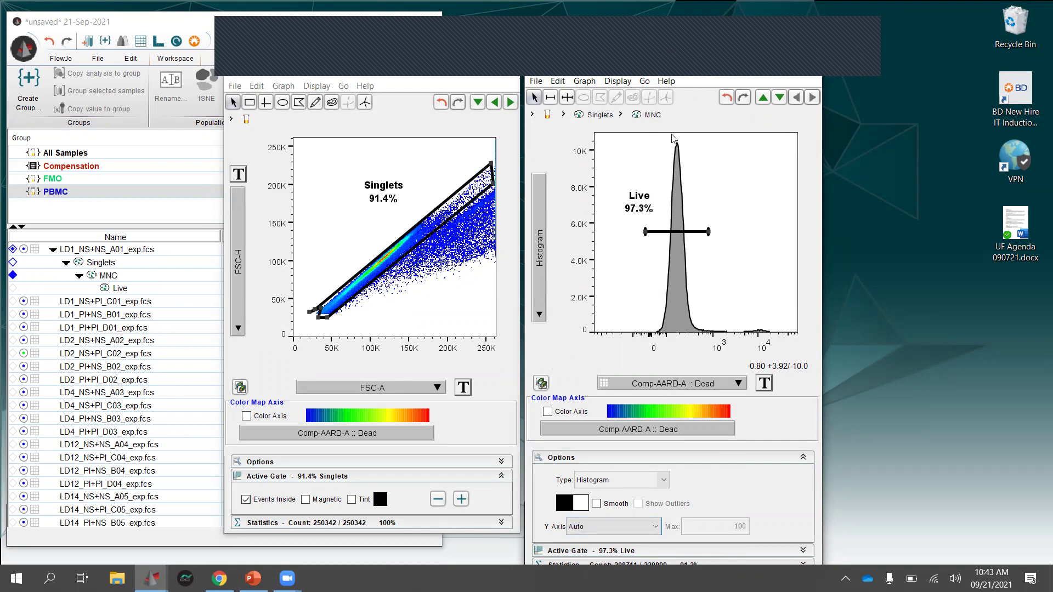
# - Open the Live population and show its histogram for Comp-Ax700-A :: CD3
pyautogui.doubleClick(632, 200)
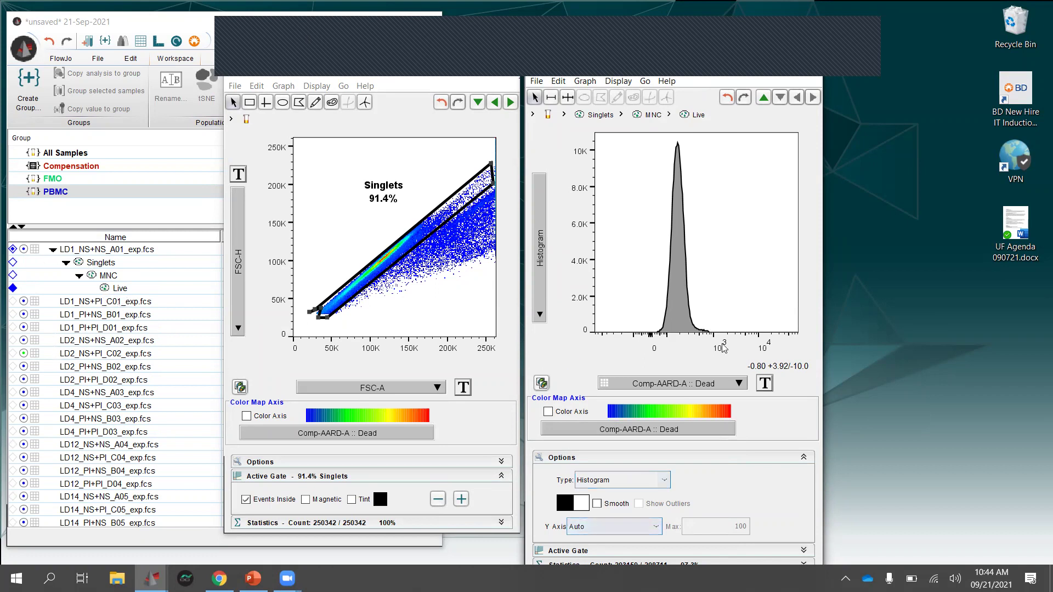
pyautogui.click(714, 385)
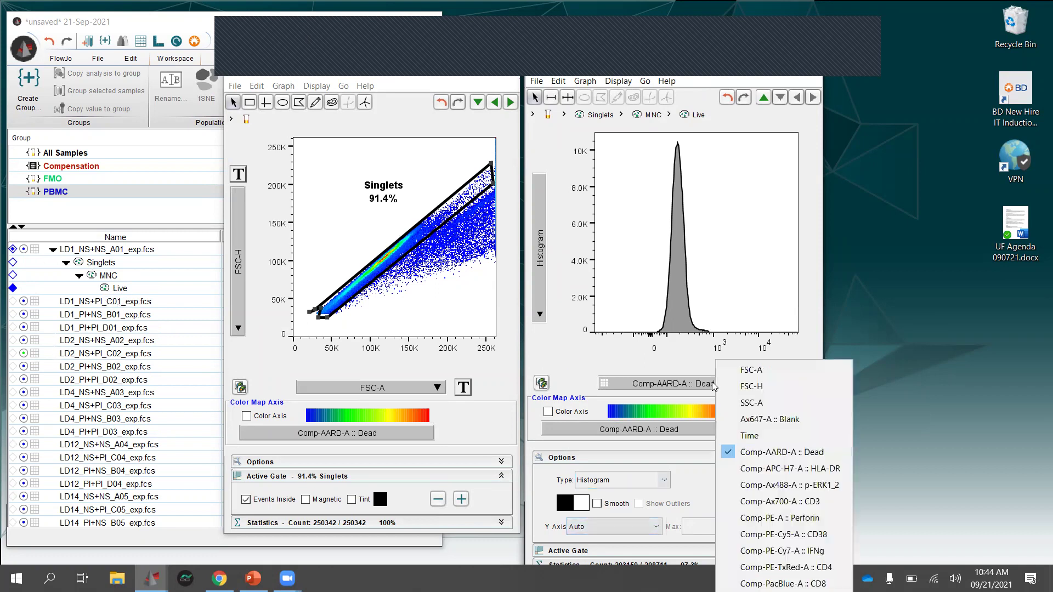
pyautogui.click(662, 369)
pyautogui.click(686, 385)
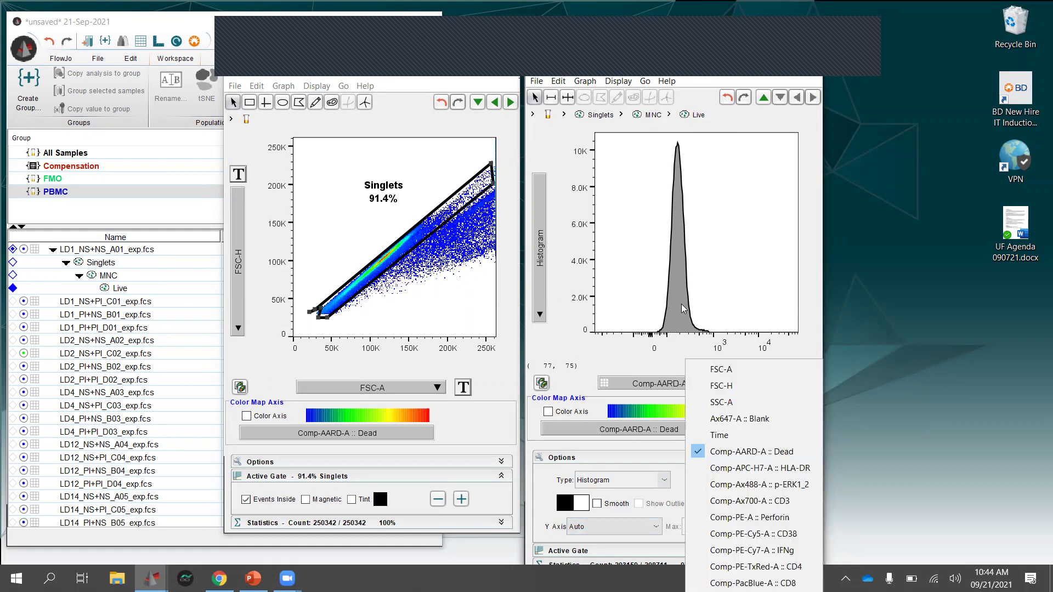
pyautogui.click(734, 501)
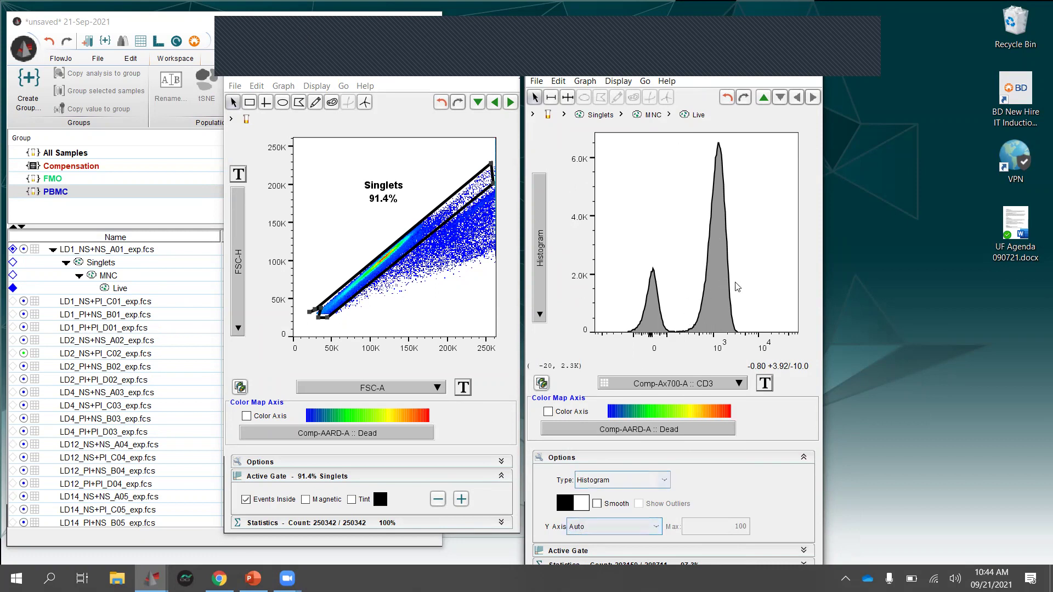
# - Draw a range gate over the CD3-positive peak, ending at about 5.4K, and name the subpopulation CD3 T
pyautogui.click(550, 99)
pyautogui.moveTo(685, 271); pyautogui.dragTo(746, 274)
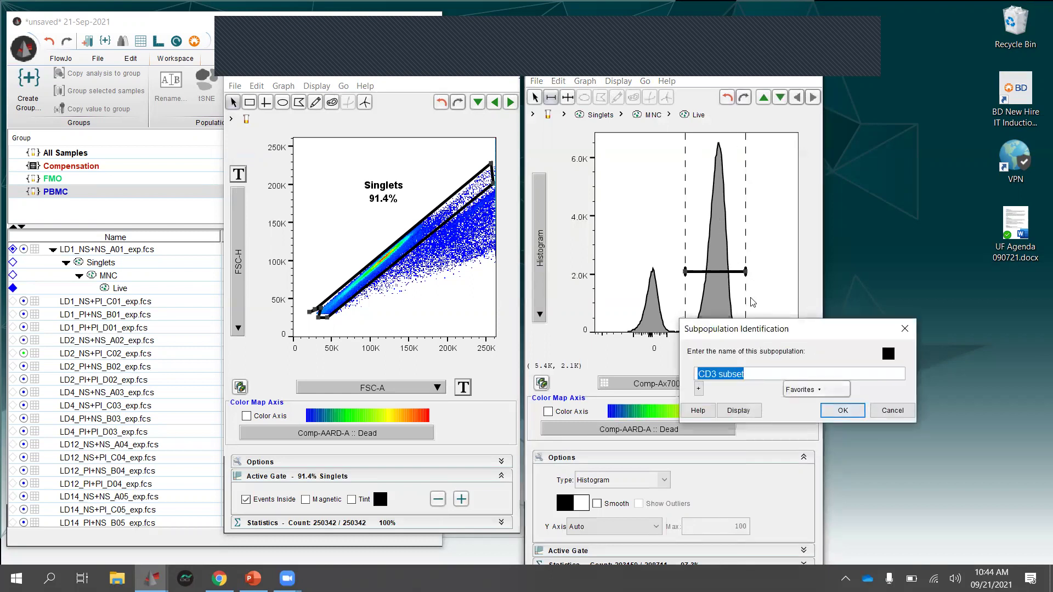
pyautogui.write('CD3')
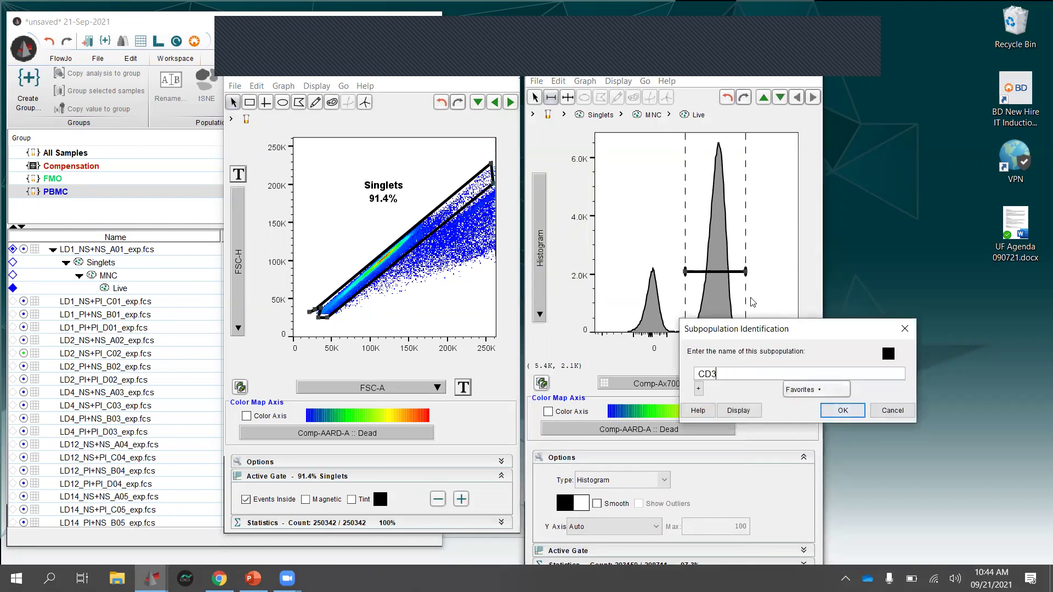
pyautogui.write(' T')
pyautogui.click(842, 410)
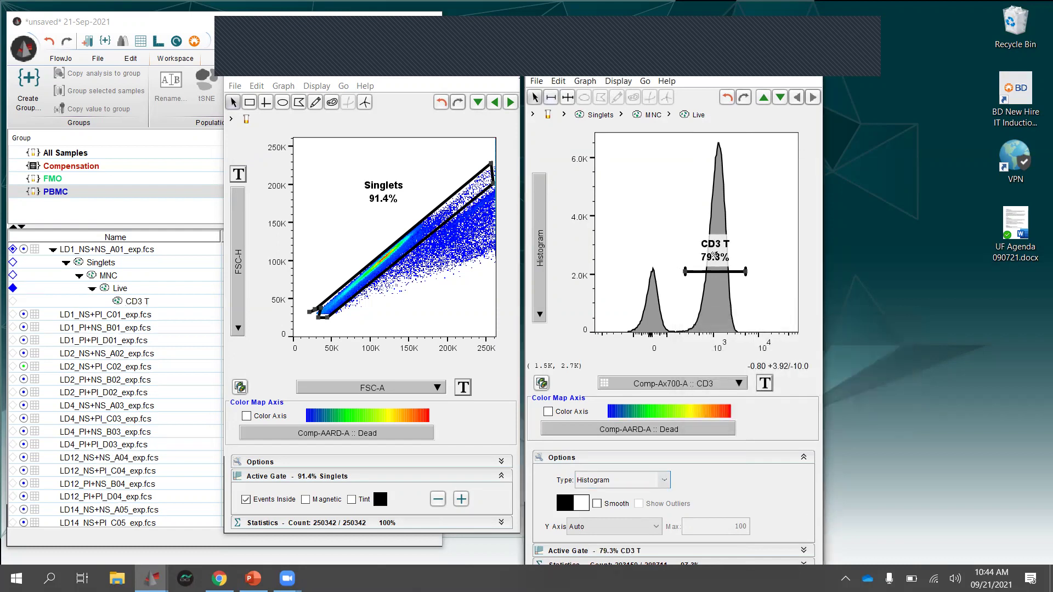
# - Open the CD3 T population and plot Comp-PE-TxRed-A :: CD4 horizontally against Comp-PacBlue-A :: CD8 vertically
pyautogui.doubleClick(714, 255)
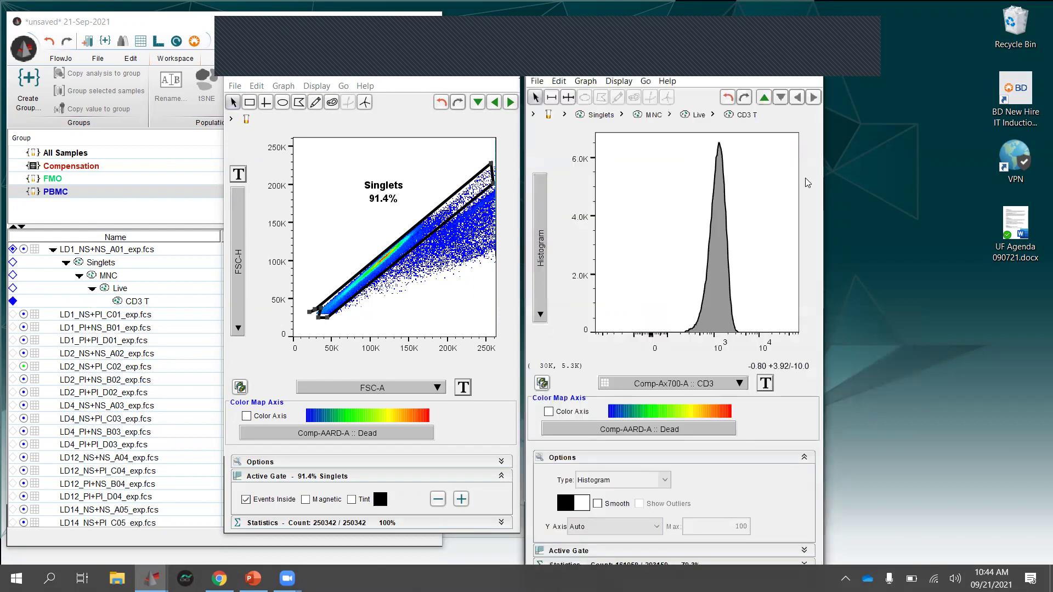
pyautogui.click(731, 387)
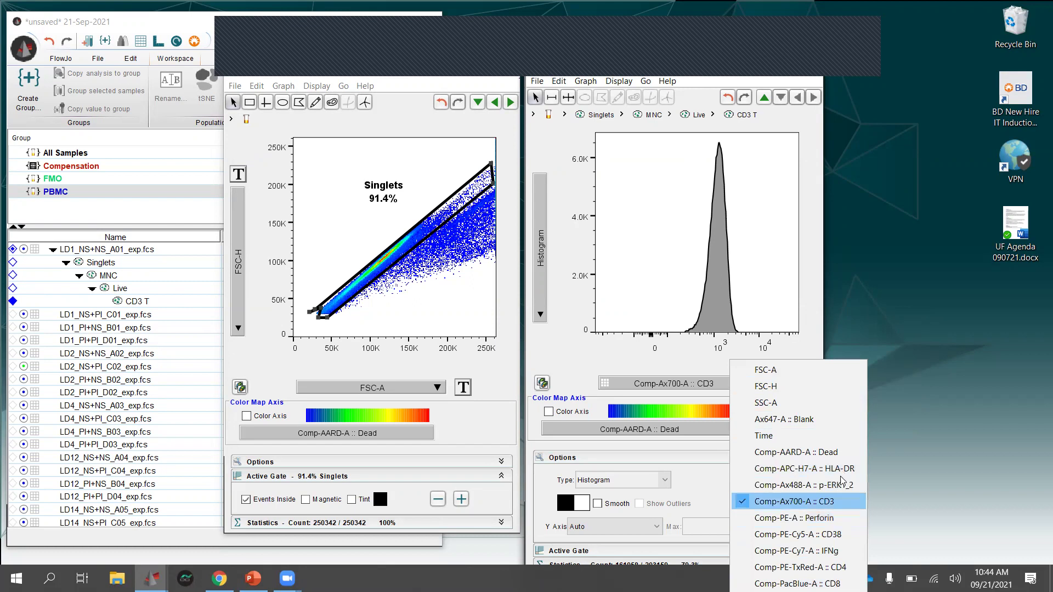
pyautogui.click(847, 568)
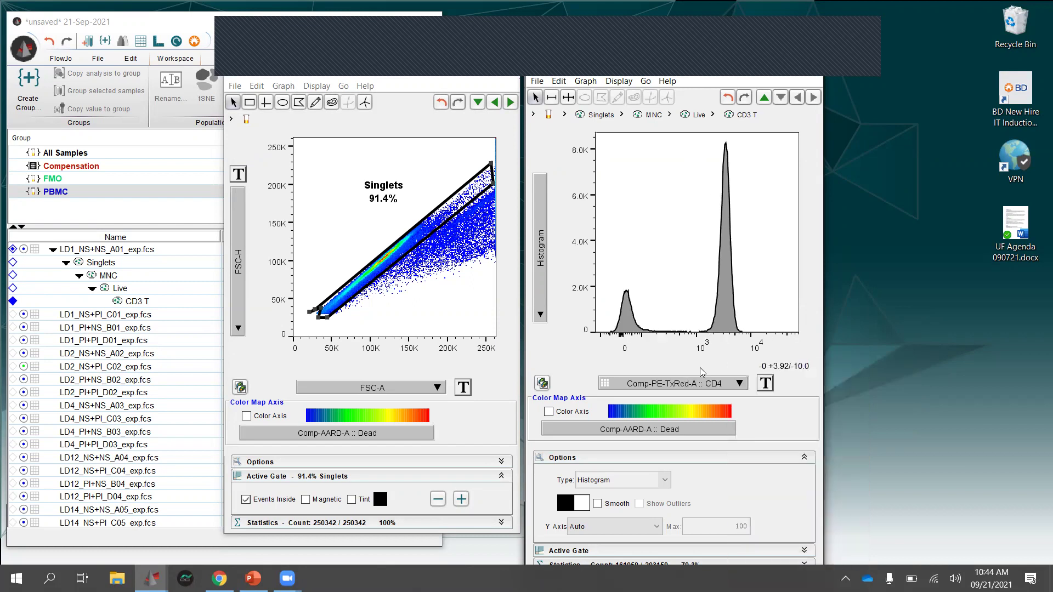
pyautogui.click(542, 272)
pyautogui.click(649, 495)
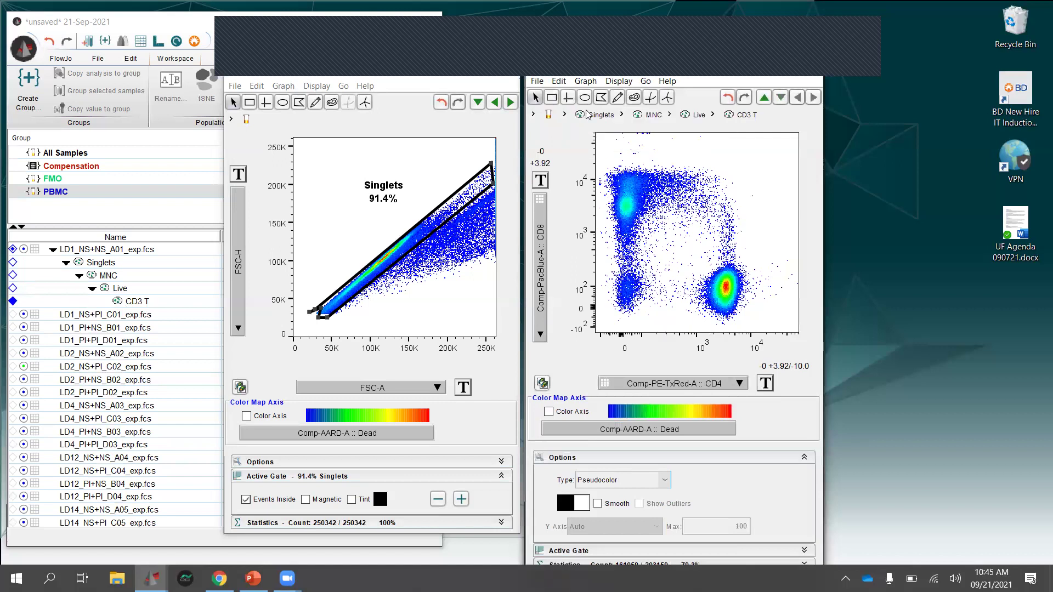
# - Try a straight quadrant gate on the CD4 versus CD8 plot with its CD4-positive divider raised, and undo both changes
pyautogui.click(570, 102)
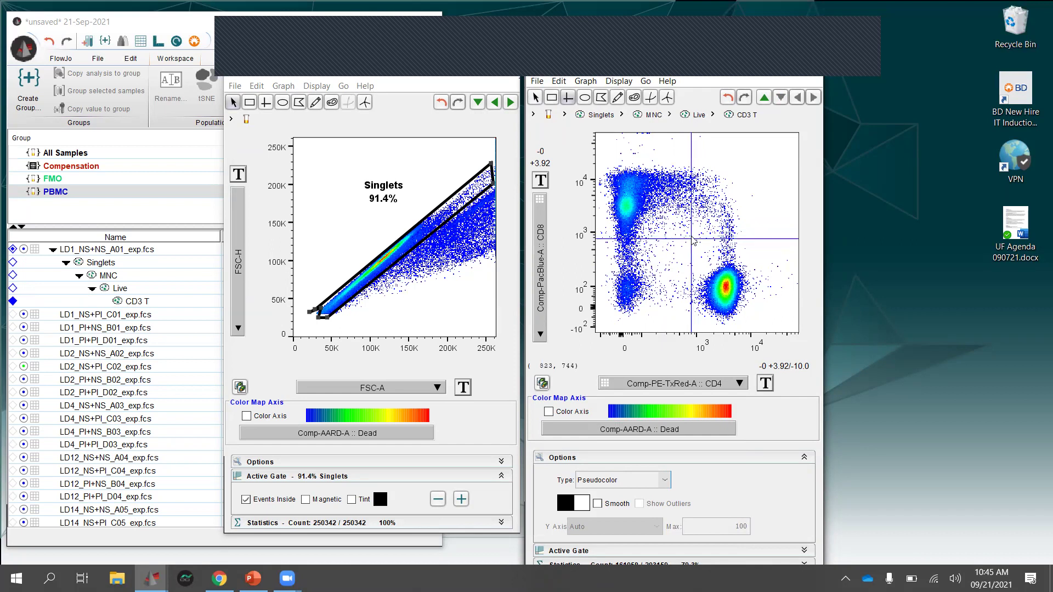
pyautogui.click(694, 257)
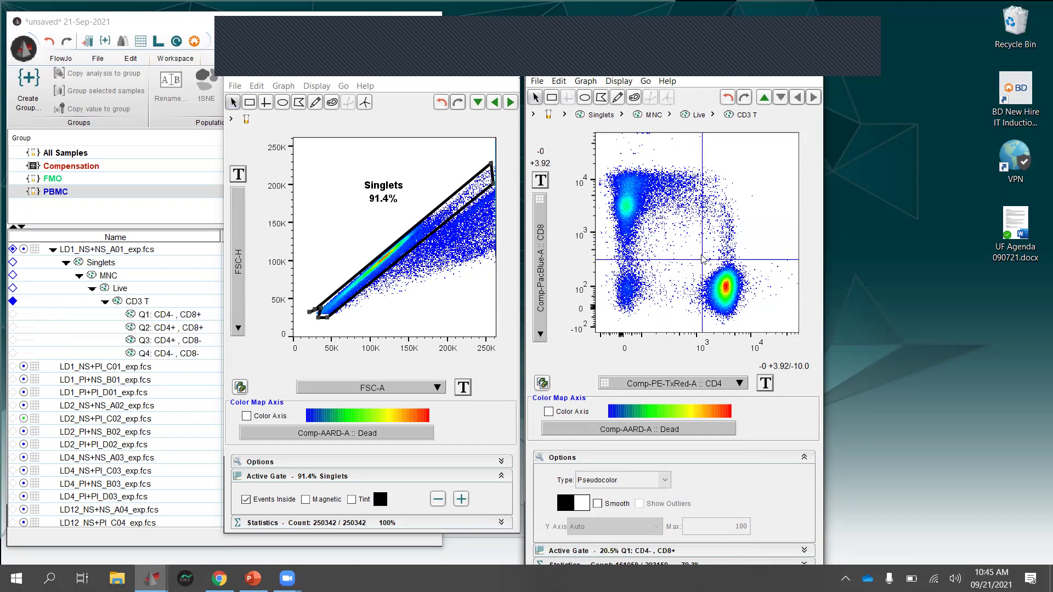
pyautogui.click(704, 263)
pyautogui.moveTo(705, 261); pyautogui.dragTo(706, 229)
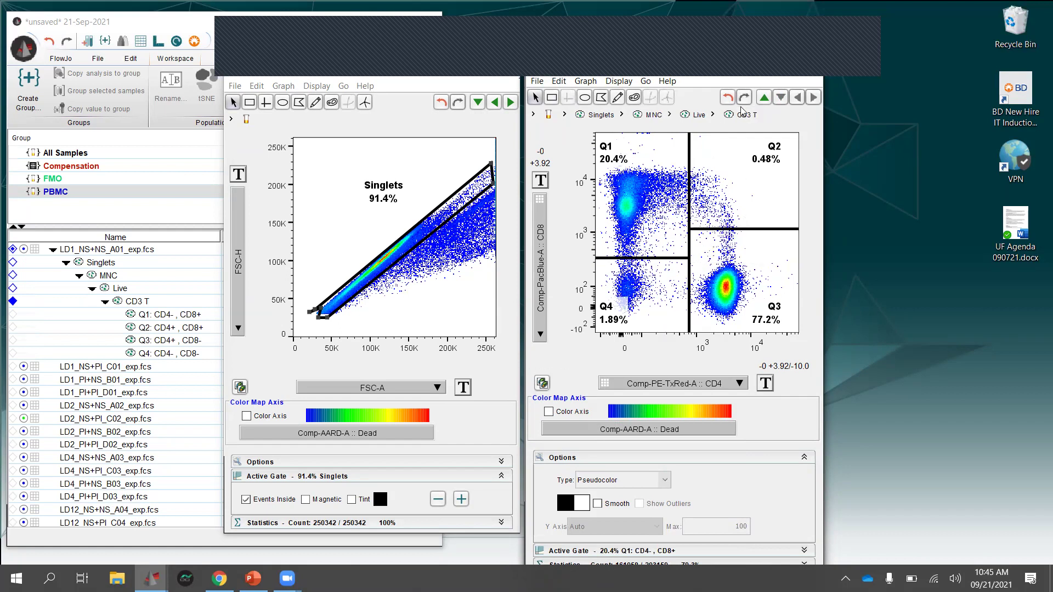
pyautogui.click(726, 99)
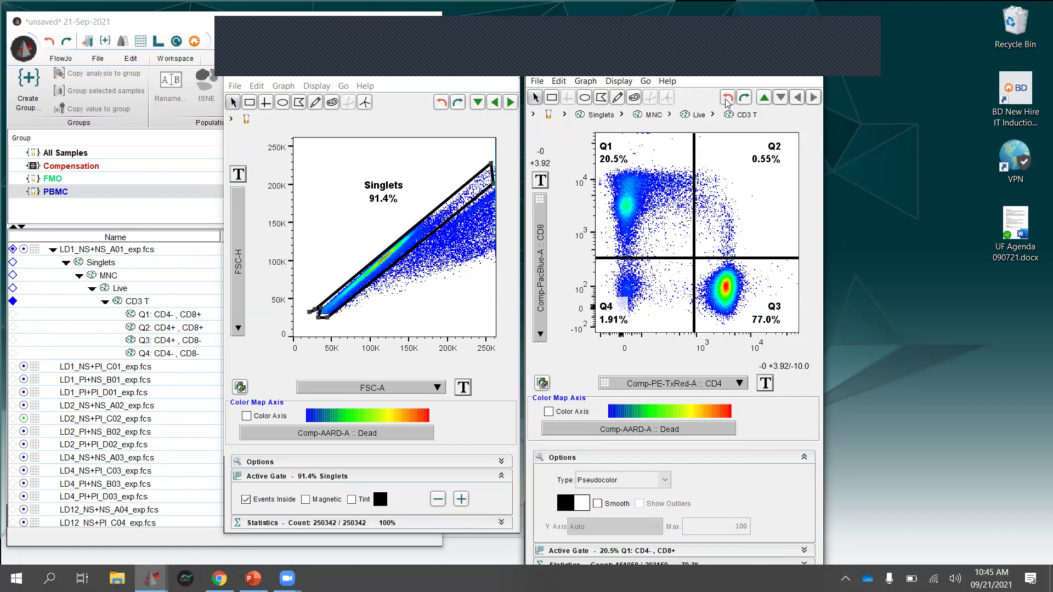
pyautogui.click(726, 100)
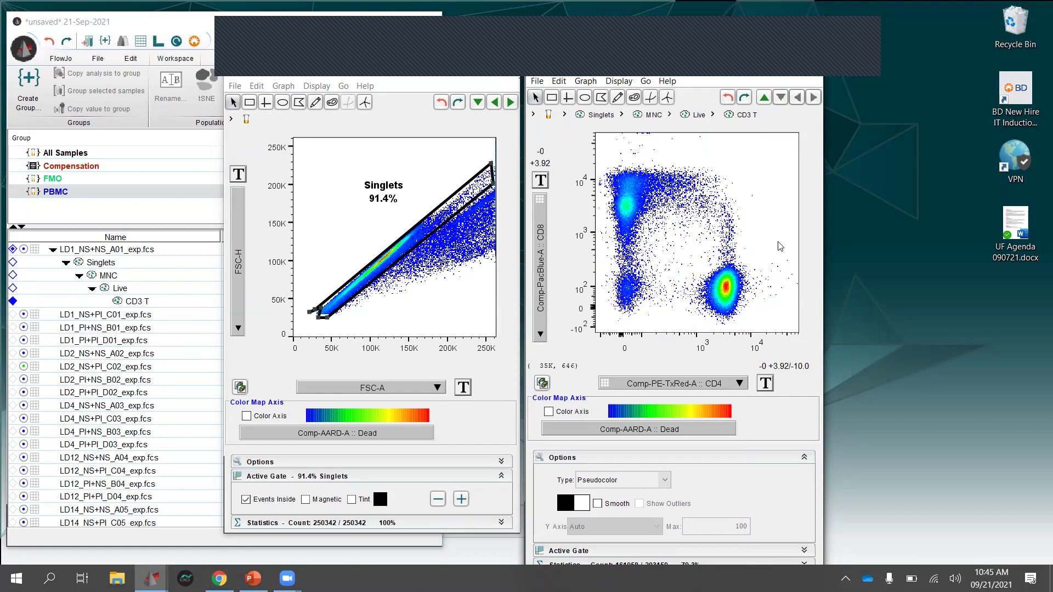
# - Place a curly quadrant gate on the CD4 versus CD8 plot and shift its centre to separate the four T cell populations
pyautogui.click(650, 98)
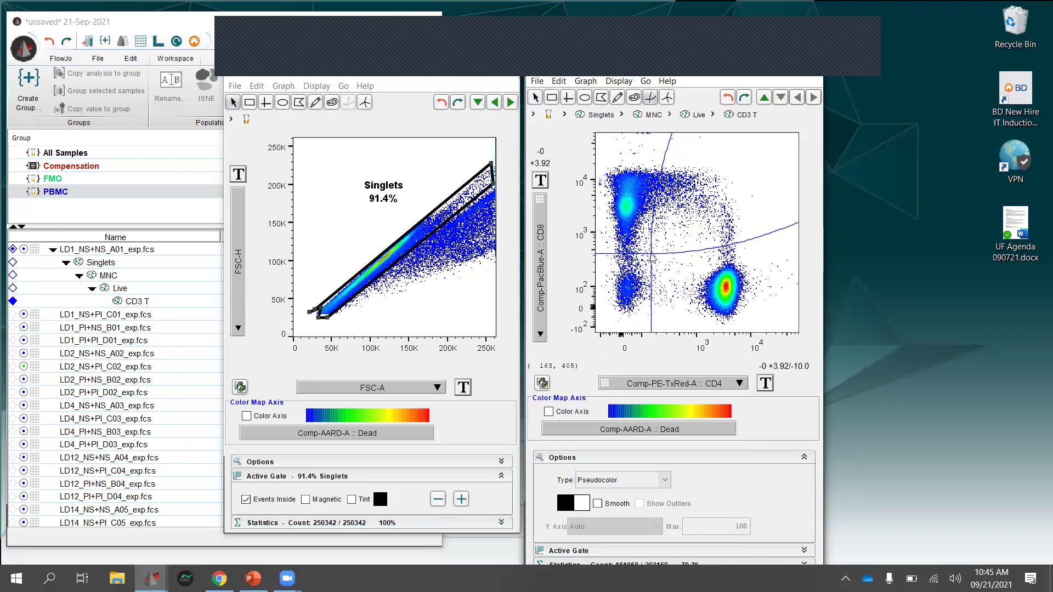
pyautogui.click(651, 254)
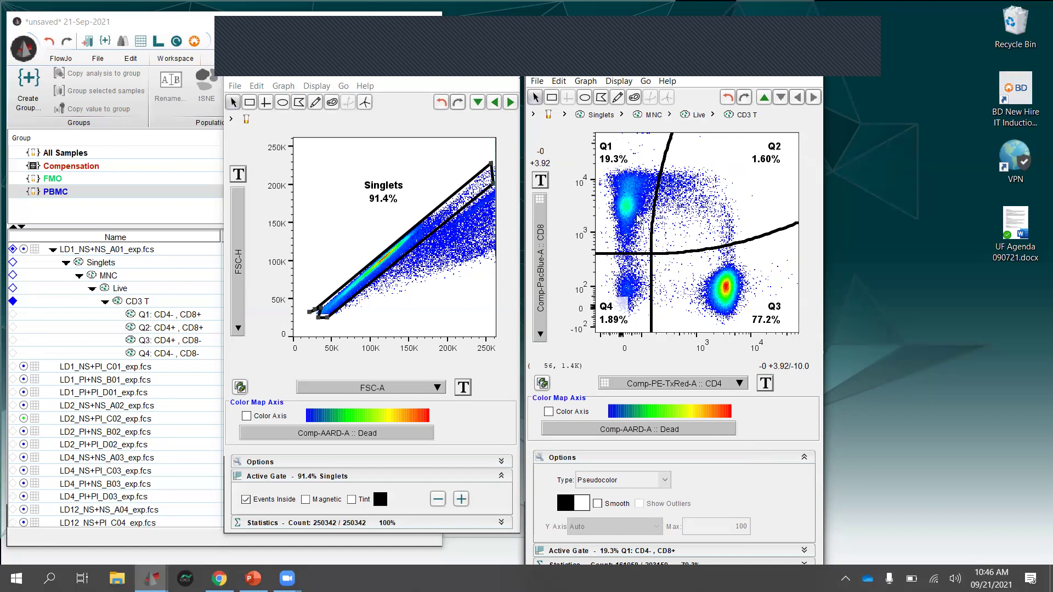
pyautogui.moveTo(652, 254); pyautogui.dragTo(676, 270)
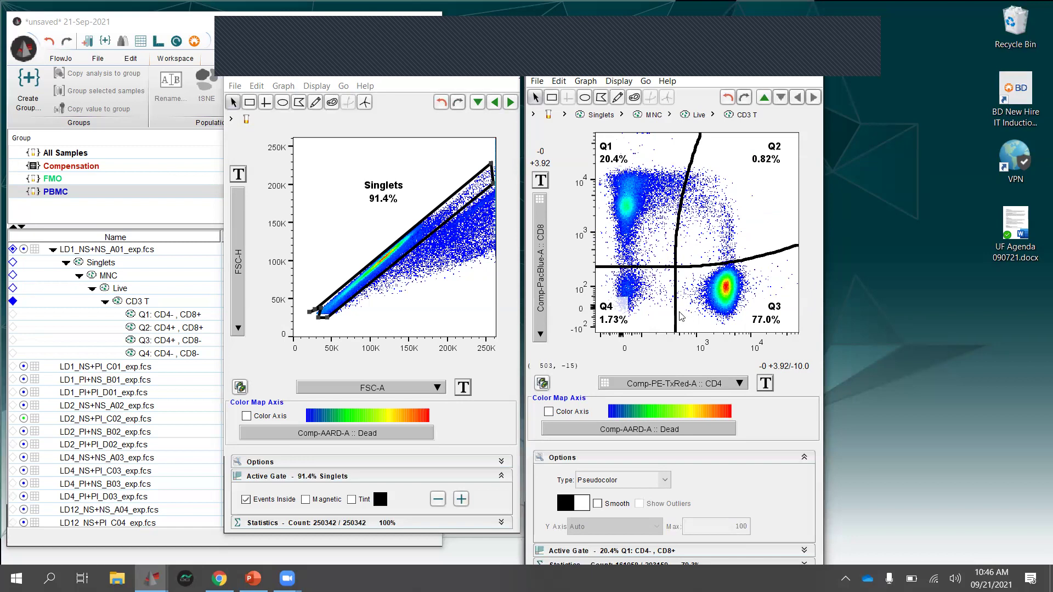
pyautogui.moveTo(676, 270); pyautogui.dragTo(674, 267)
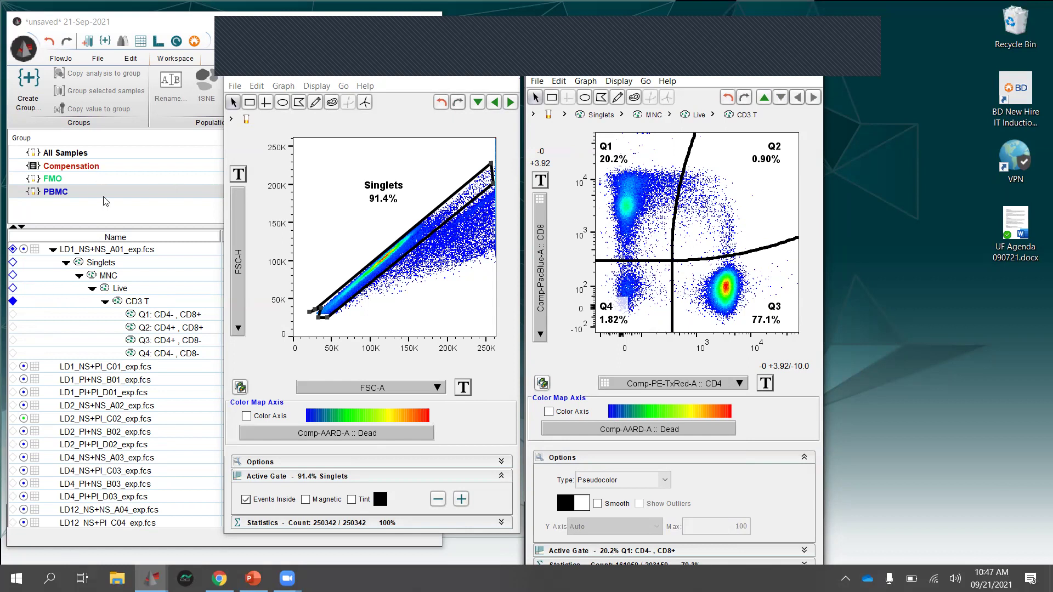
# - Rename the Q1: CD4-, CD8+ population under CD3 T as CD8 T
pyautogui.click(166, 314)
pyautogui.click(165, 318)
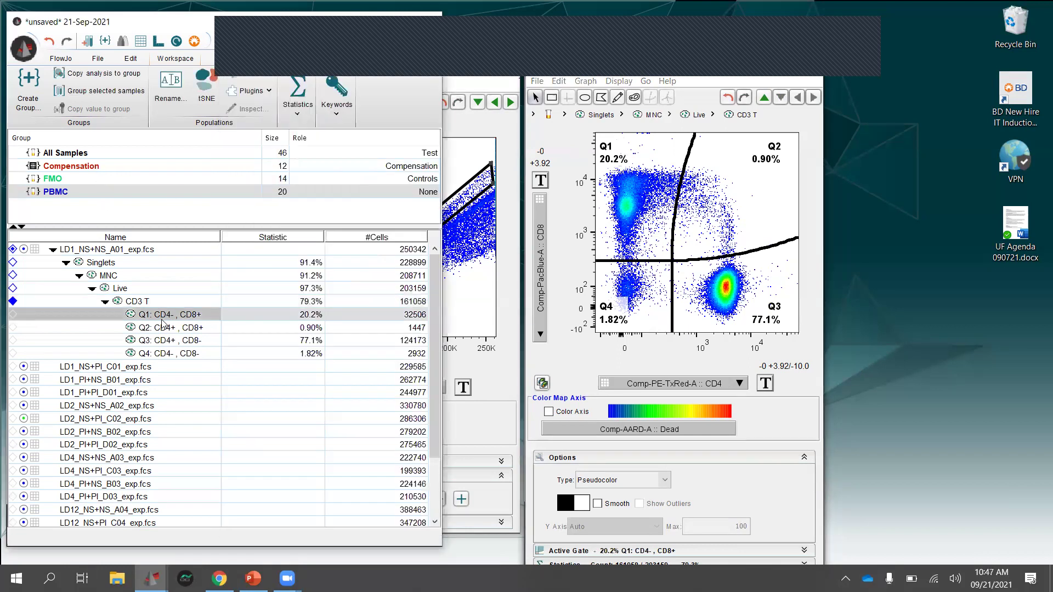
pyautogui.rightClick(163, 318)
pyautogui.click(175, 312)
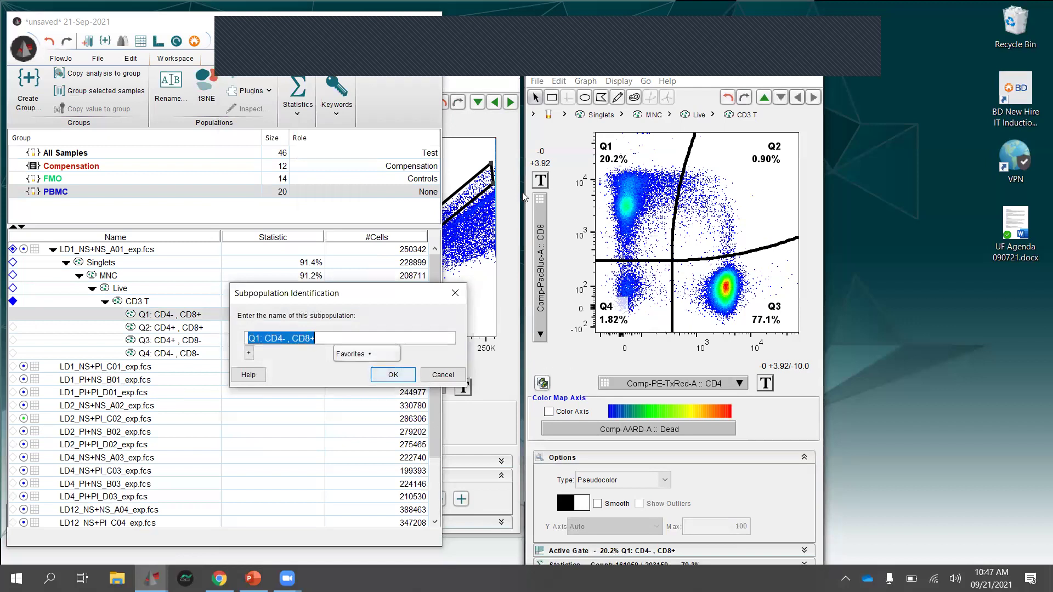
pyautogui.write('CD8 T')
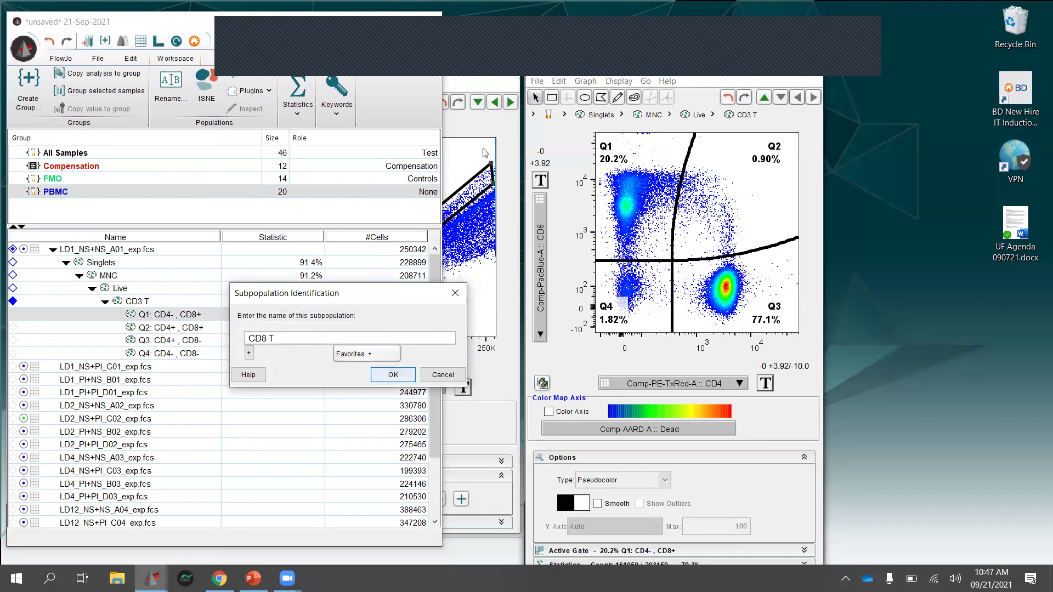
pyautogui.click(393, 375)
# - Rename the Q2: CD4+, CD8+ population under CD3 T as DP T
pyautogui.click(183, 327)
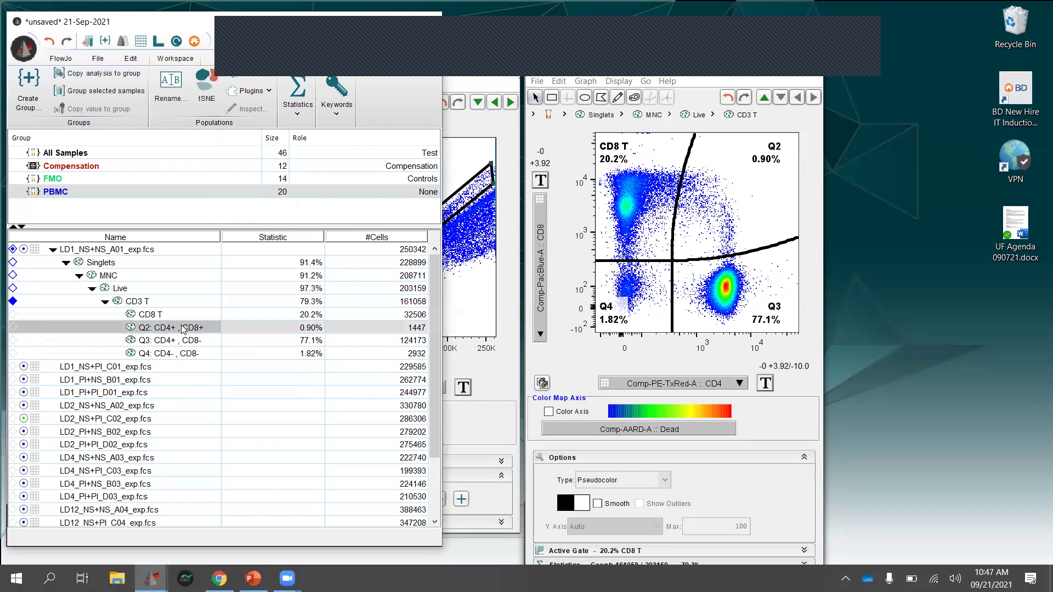
pyautogui.hotkey('ctrl', 'r')
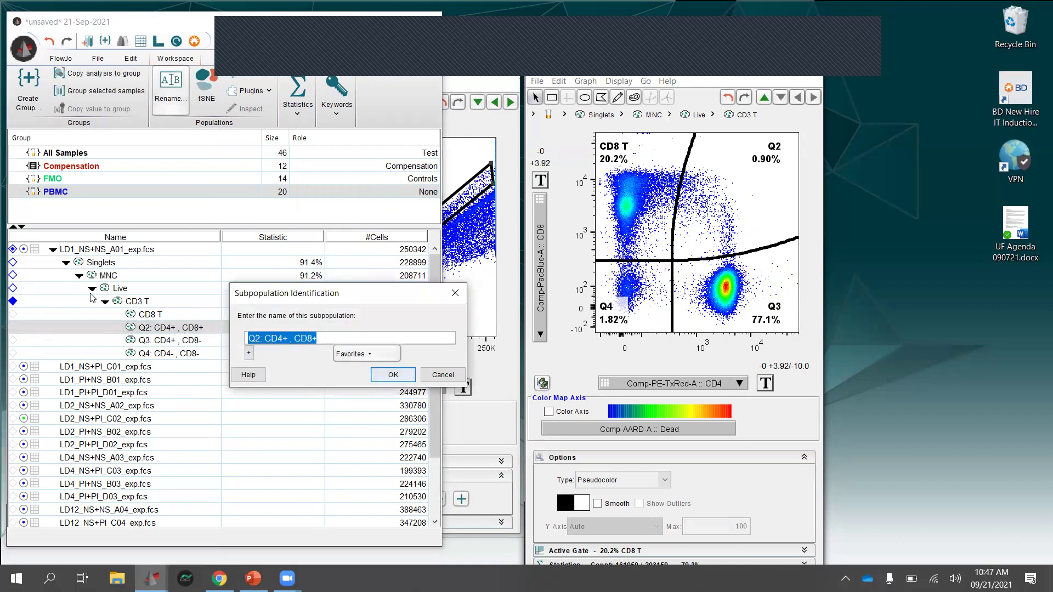
pyautogui.write('DP T')
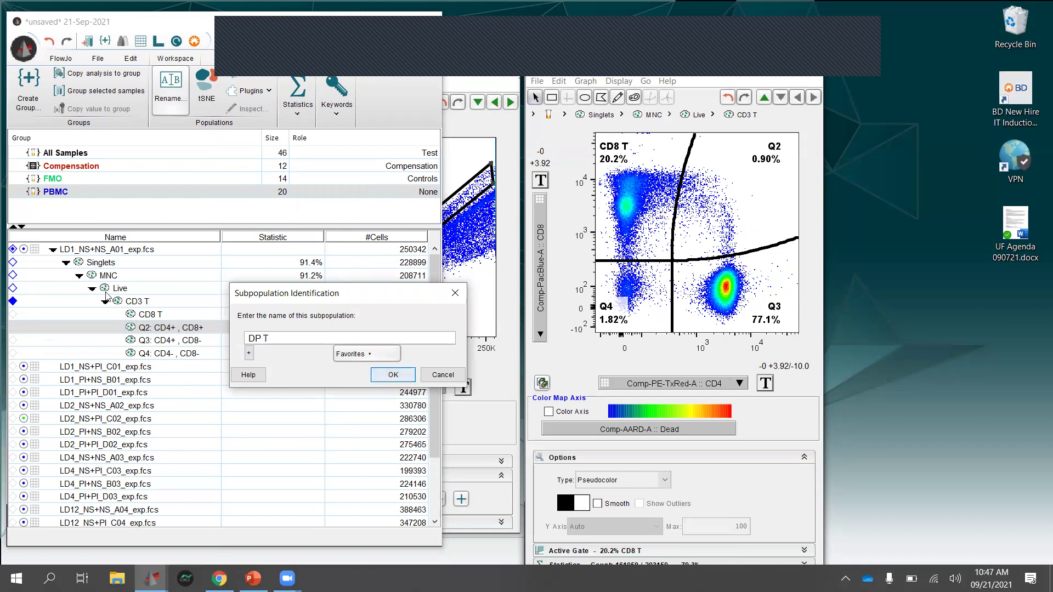
pyautogui.click(393, 374)
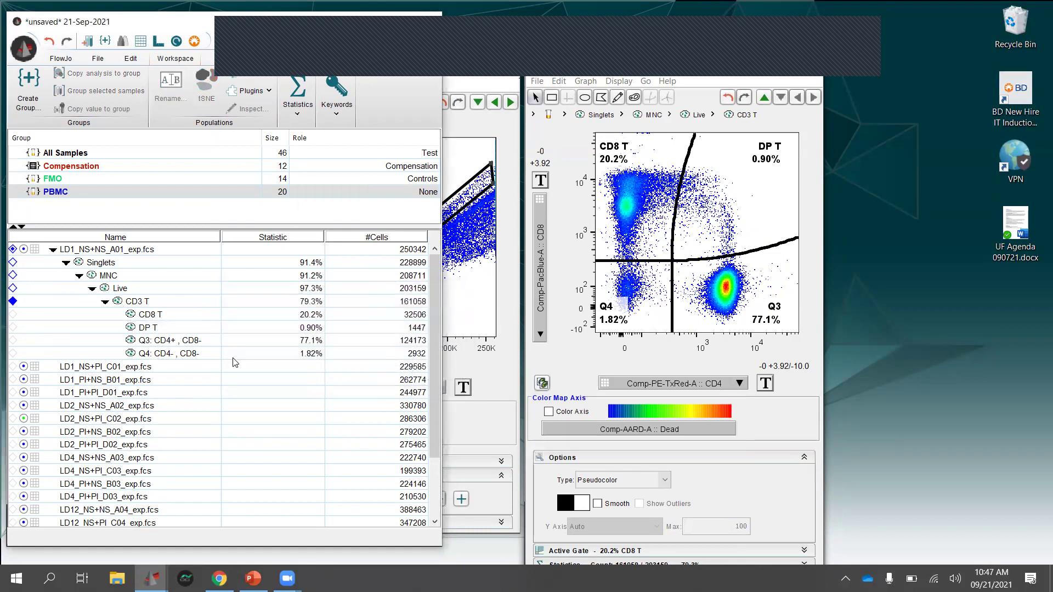
# - Rename the Q3: CD4+, CD8- population under CD3 T as CD4 T
pyautogui.click(172, 341)
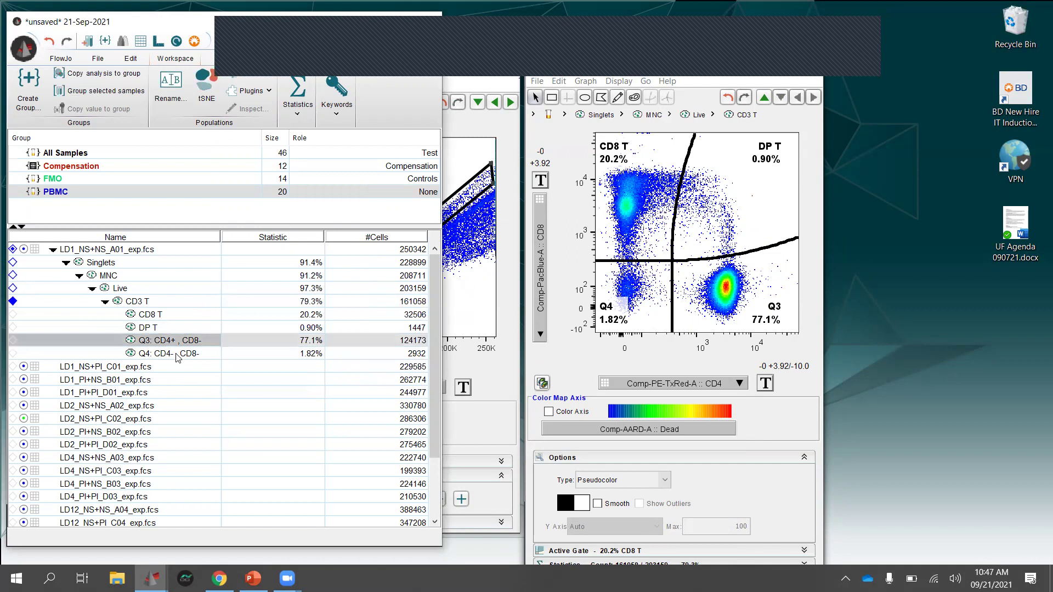
pyautogui.hotkey('ctrl', 'r')
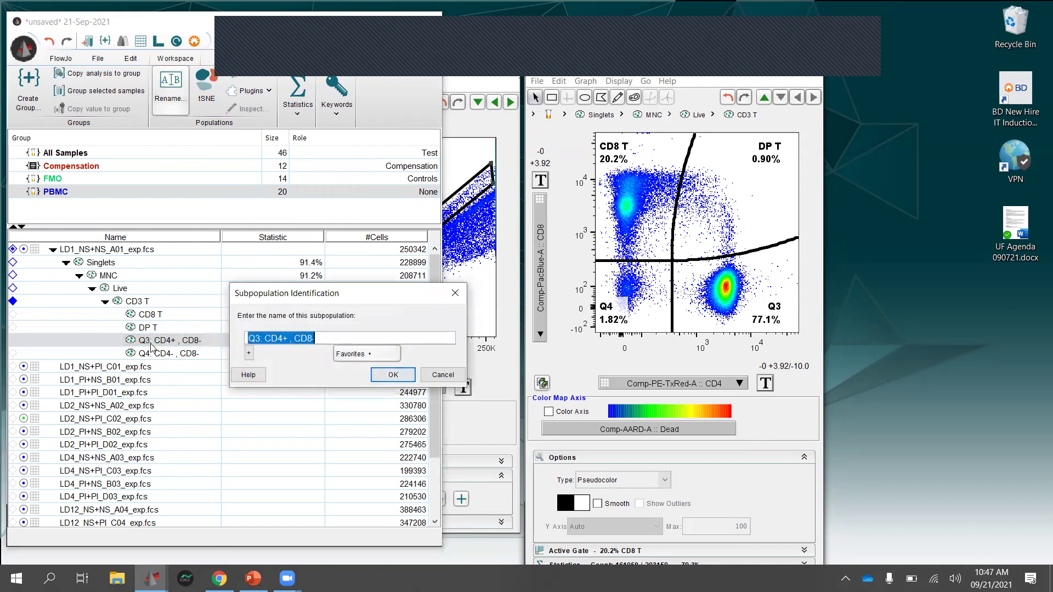
pyautogui.write('CD4 T')
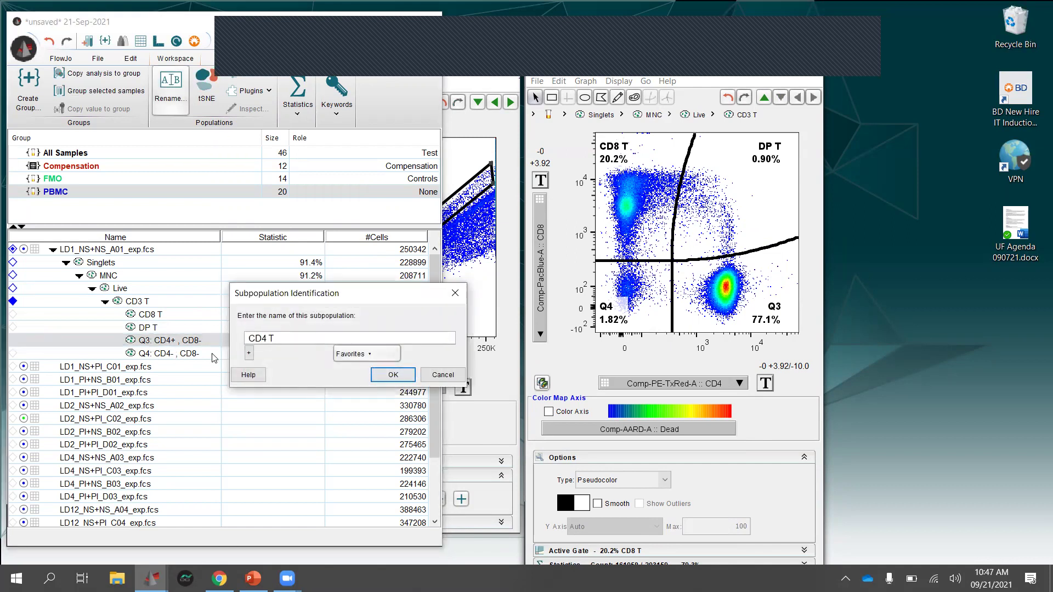
pyautogui.press('Return')
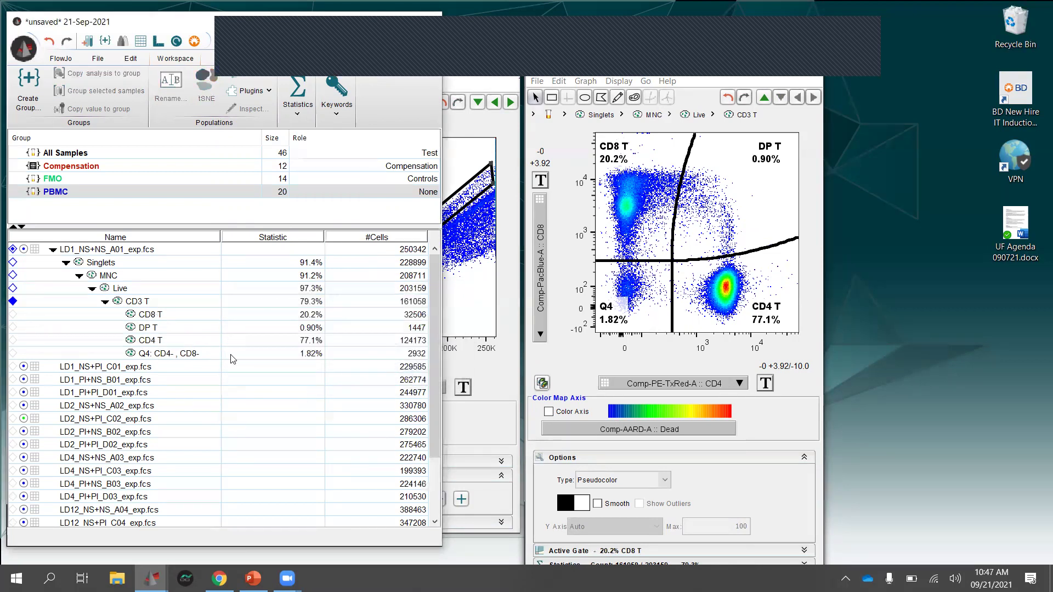
# - Rename the Q4: CD4-, CD8- population under CD3 T as DN T
pyautogui.click(200, 353)
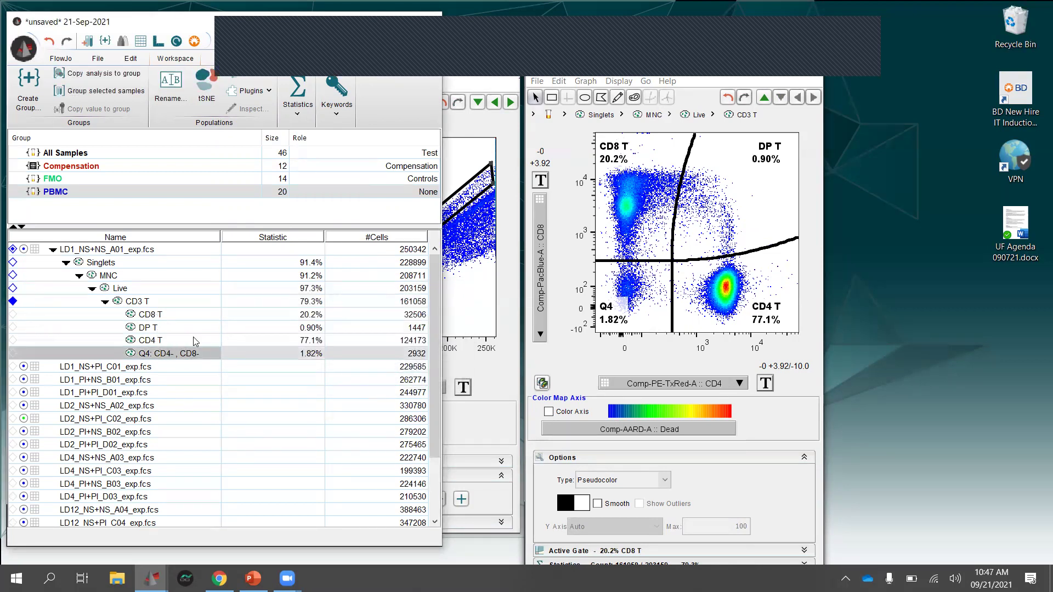
pyautogui.hotkey('ctrl', 'r')
pyautogui.write('DN')
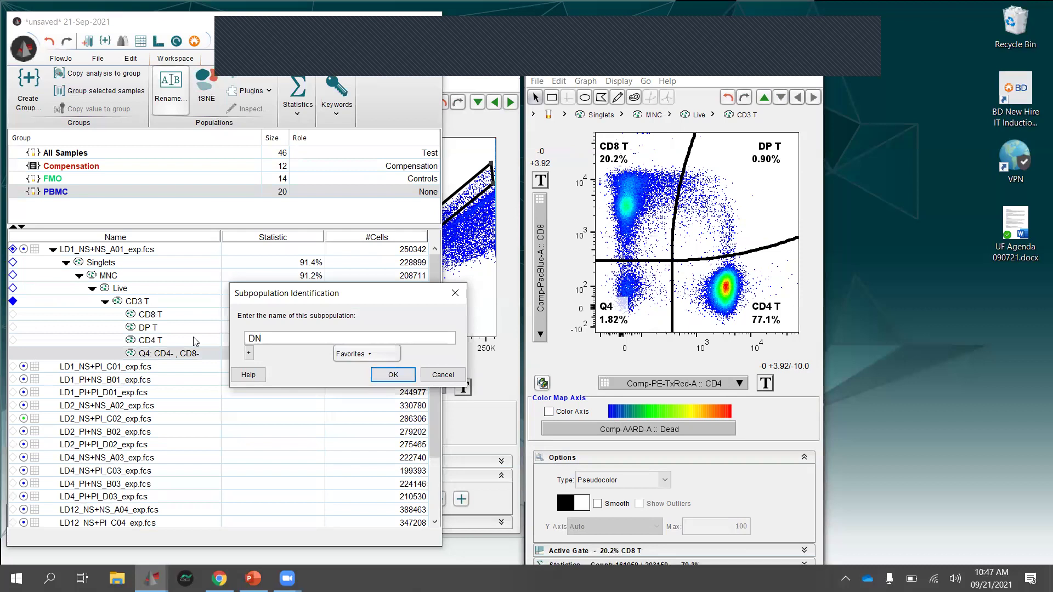
pyautogui.write(' T')
pyautogui.click(393, 375)
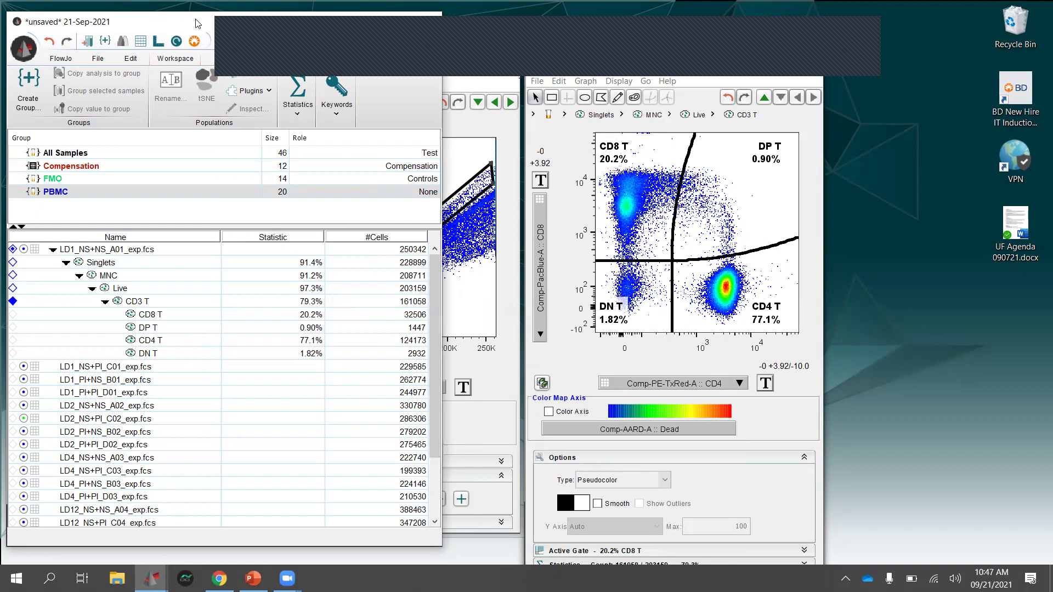
# - Collapse the Singlets hierarchy of LD1_NS+NS_A01_exp.fcs and apply it to the whole PBMC group
pyautogui.moveTo(198, 23); pyautogui.dragTo(220, 22)
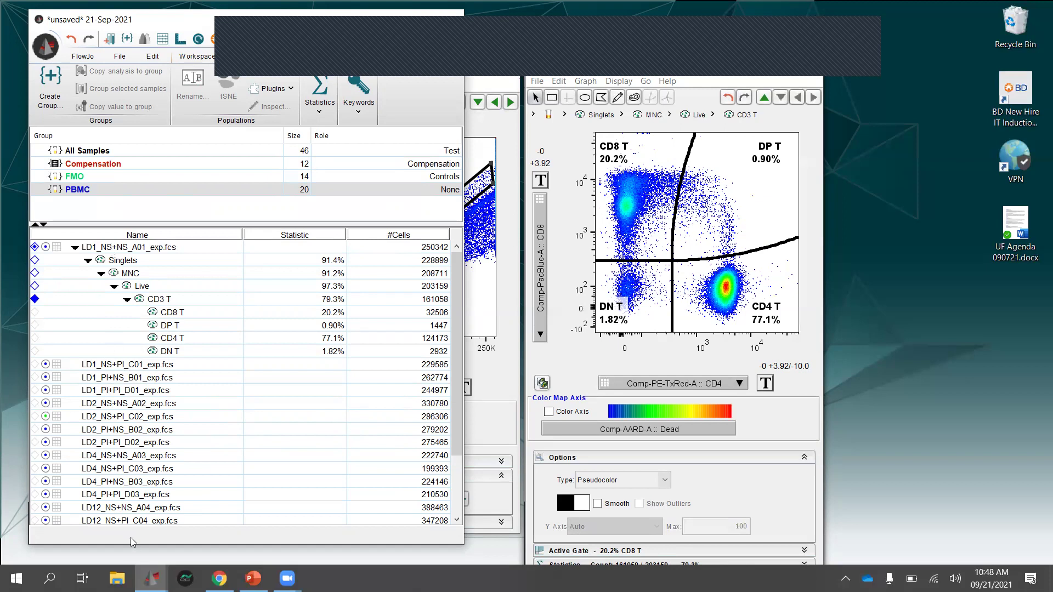
pyautogui.click(88, 261)
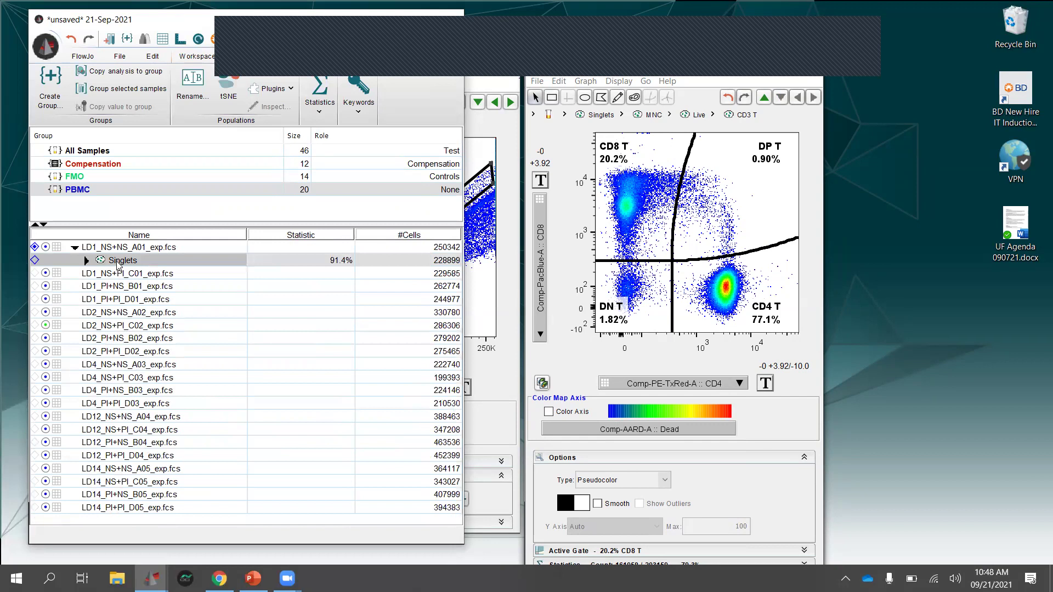
pyautogui.moveTo(119, 262); pyautogui.dragTo(80, 193)
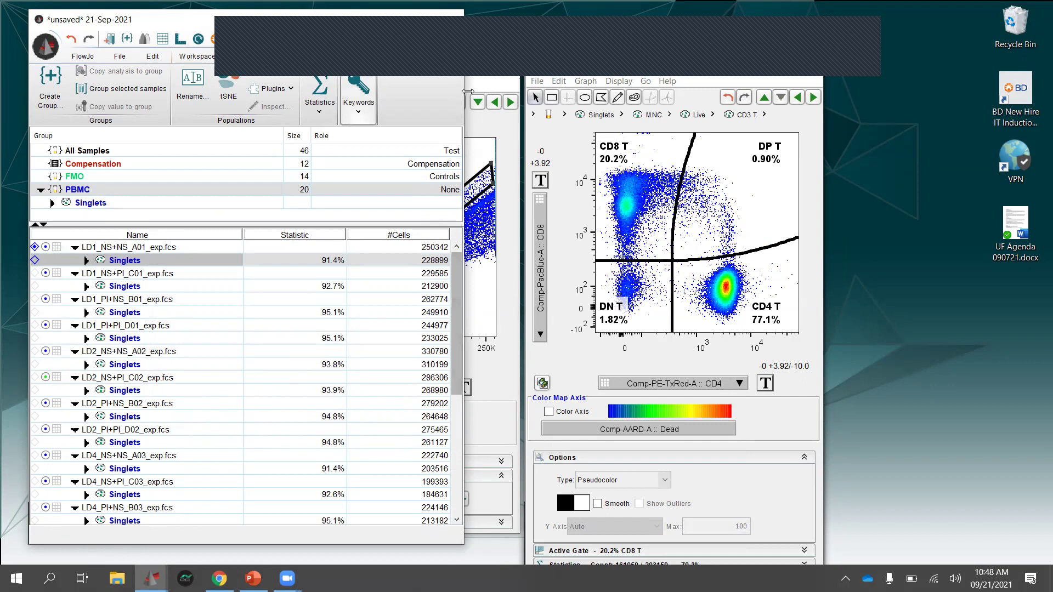
# - Arrange the ungated Singlets plot beside the CD4 versus CD8 and CD3 plots, with the workspace window behind them
pyautogui.moveTo(155, 25); pyautogui.dragTo(148, 109)
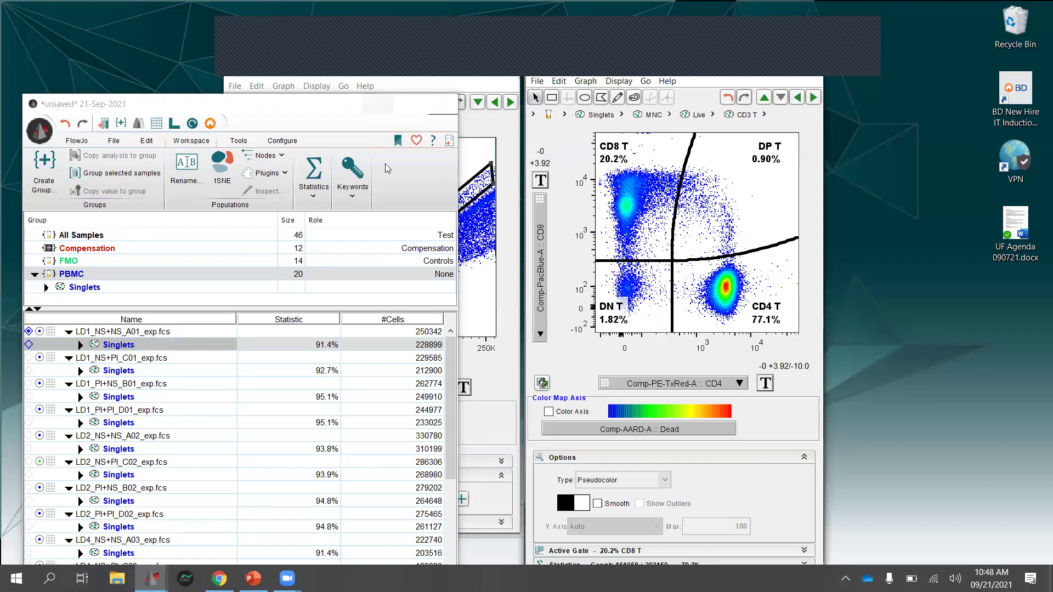
pyautogui.click(377, 104)
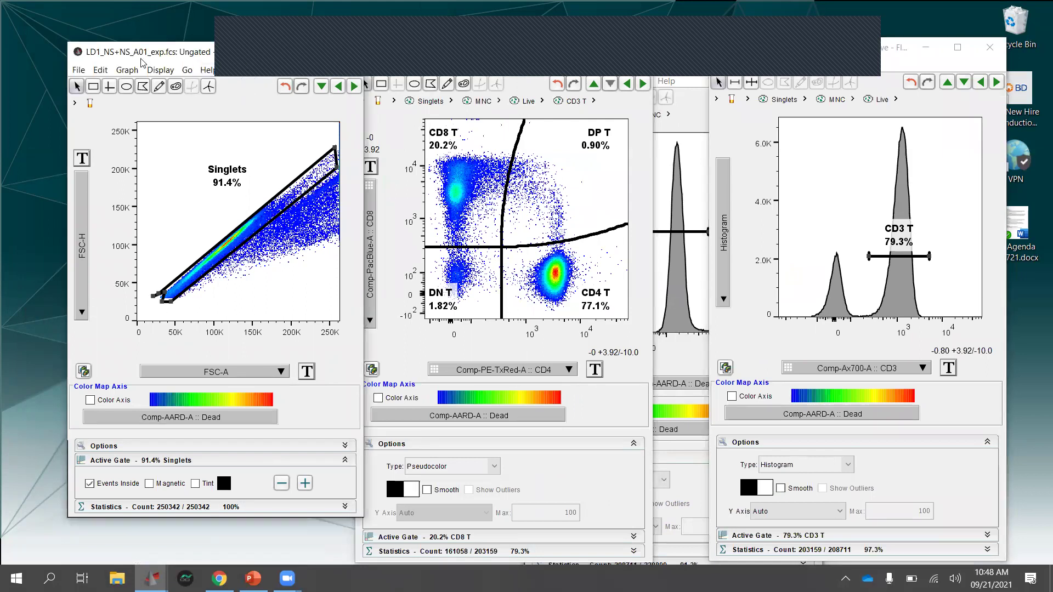
pyautogui.moveTo(144, 44); pyautogui.dragTo(144, 47)
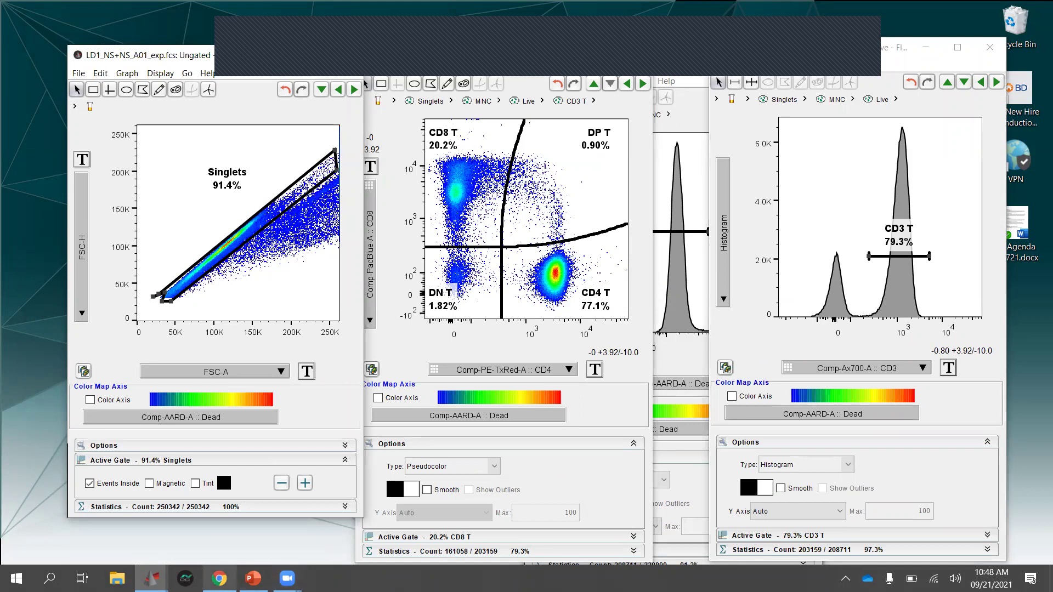
pyautogui.moveTo(151, 577)
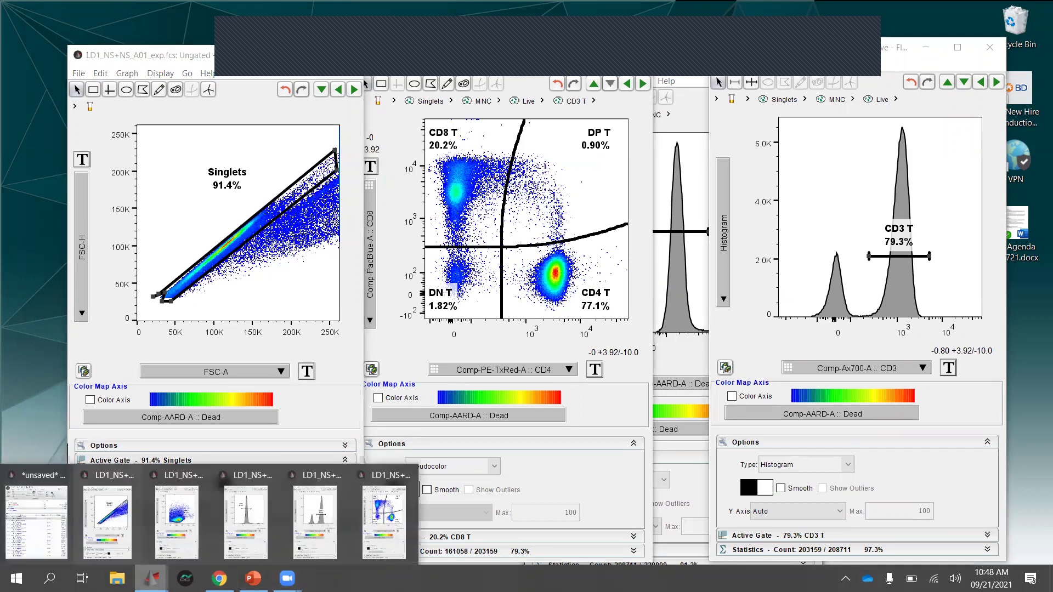
pyautogui.click(78, 529)
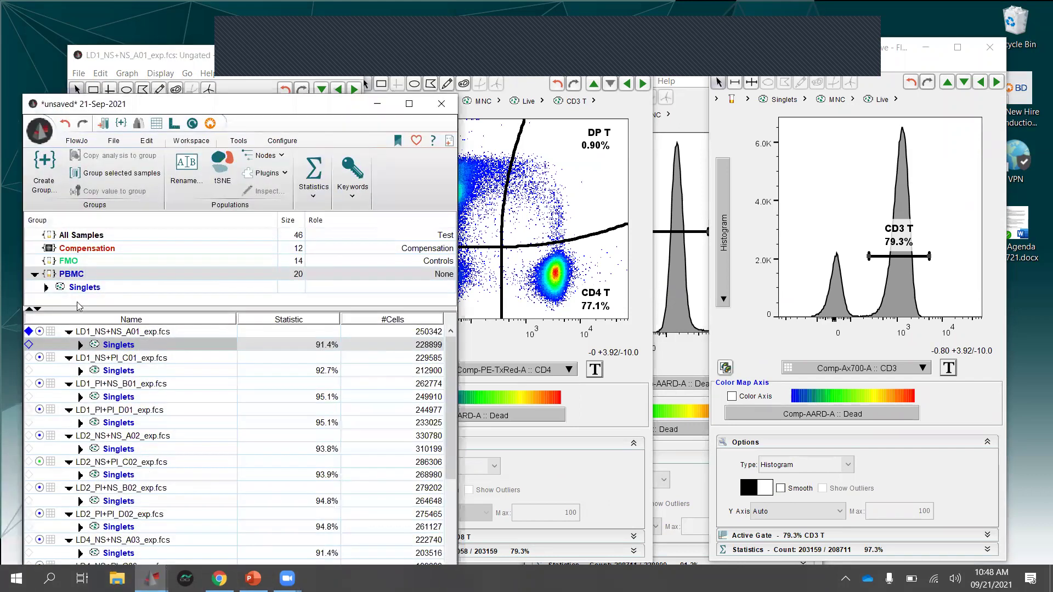
pyautogui.click(236, 88)
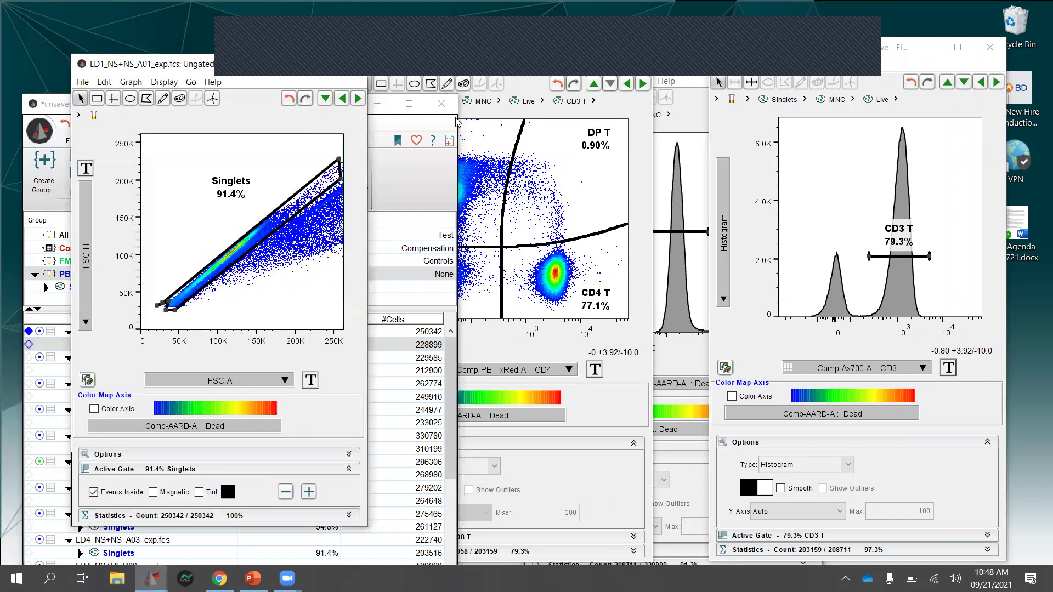
pyautogui.click(516, 116)
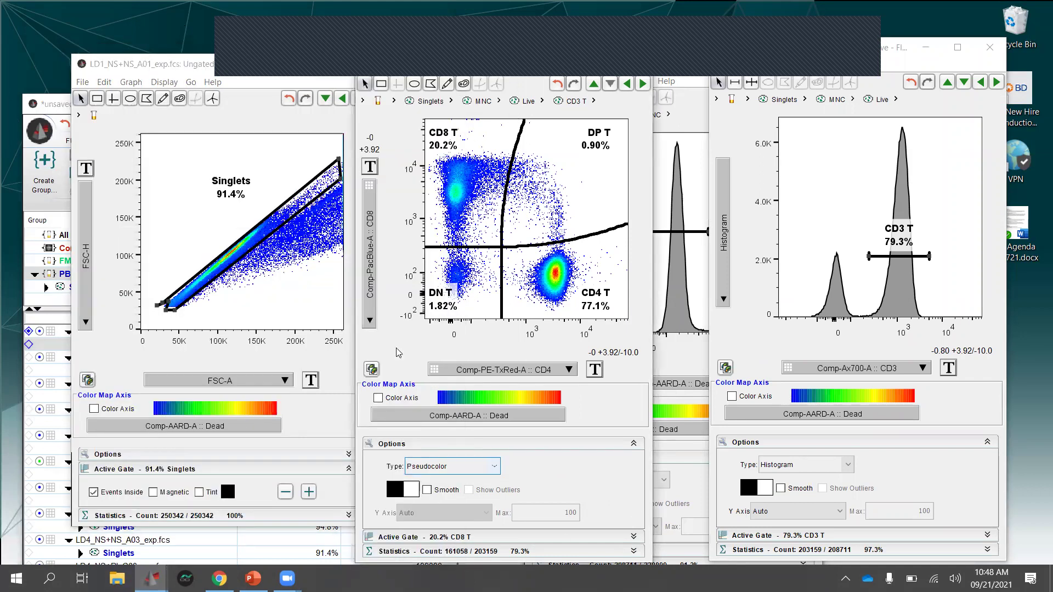
pyautogui.click(187, 63)
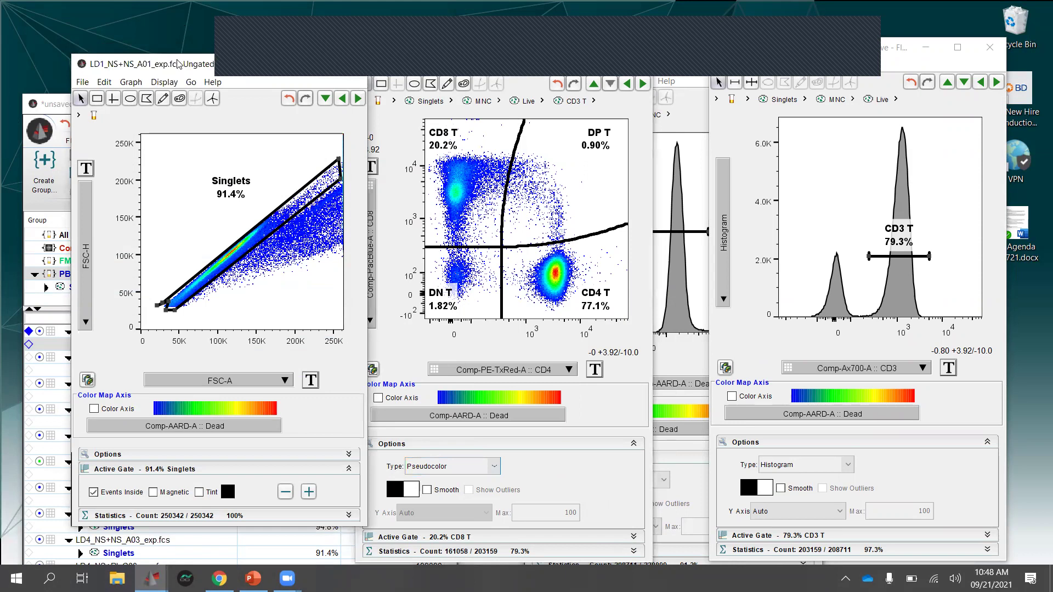
pyautogui.moveTo(178, 63); pyautogui.dragTo(157, 58)
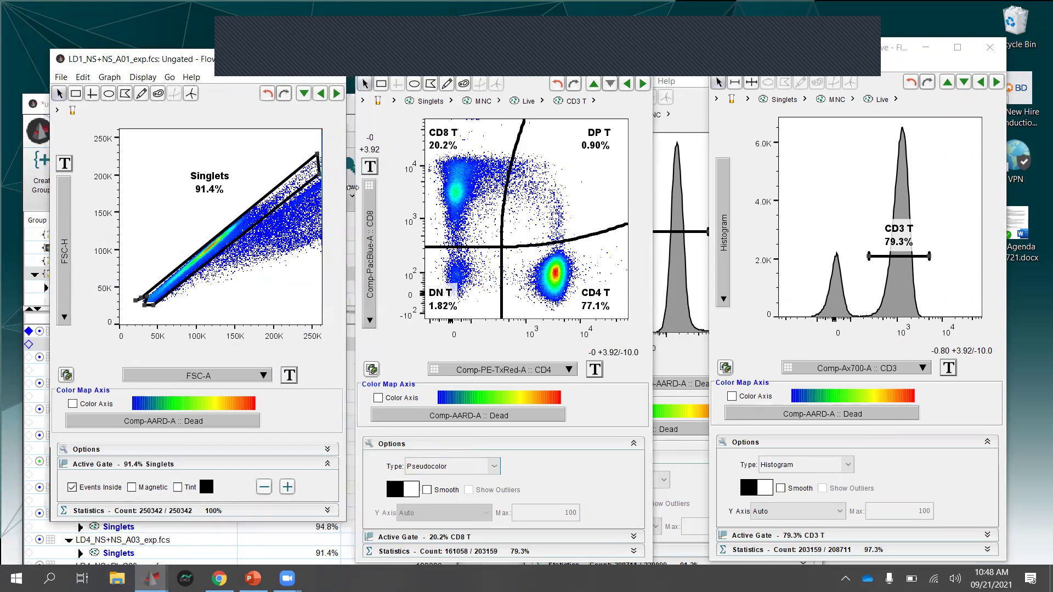
# - Advance through the PBMC samples to LD2_NS+PI_C02_exp.fcs and shift its CD4/CD8 quadrant gate centre toward lower CD4
pyautogui.click(336, 94)
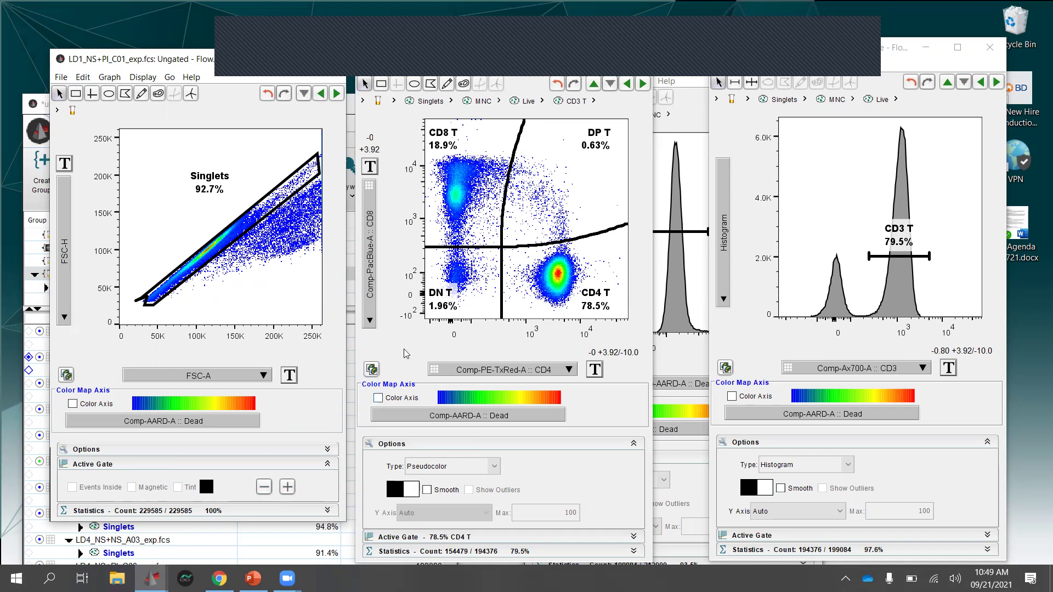
pyautogui.click(340, 96)
pyautogui.click(340, 96)
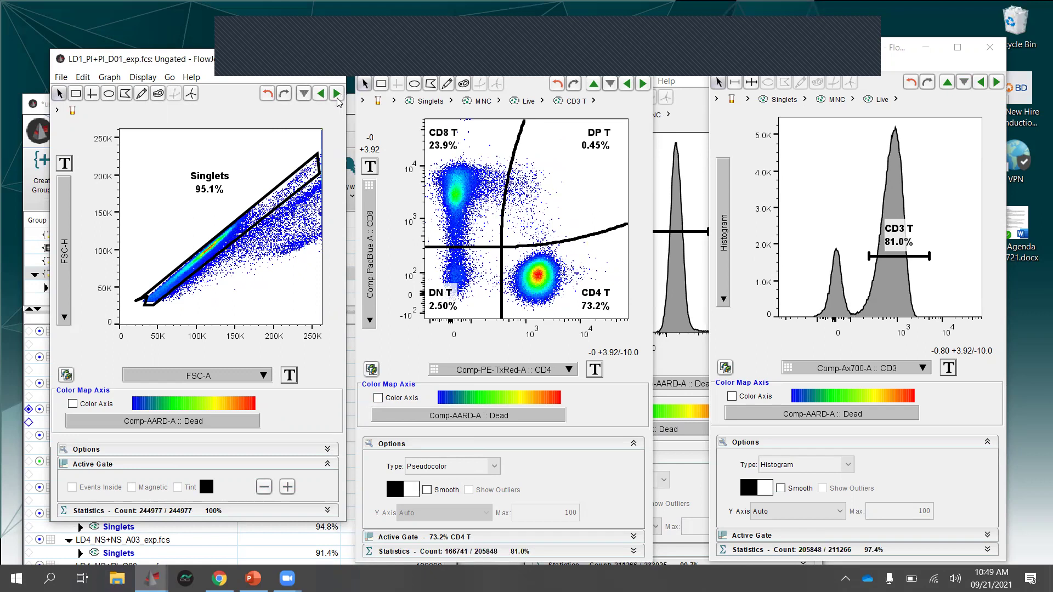
pyautogui.click(336, 95)
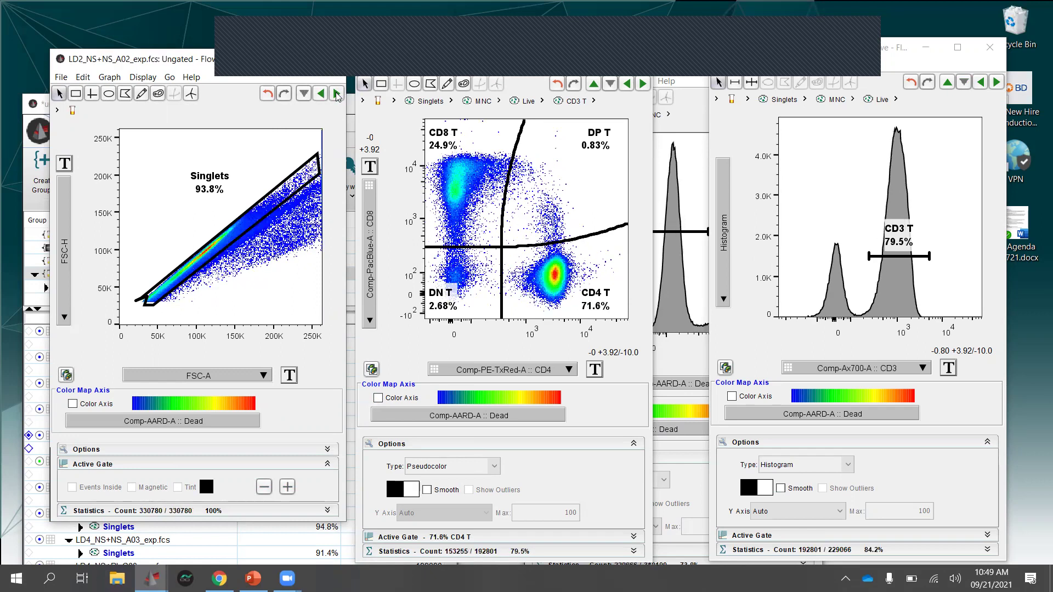
pyautogui.click(336, 95)
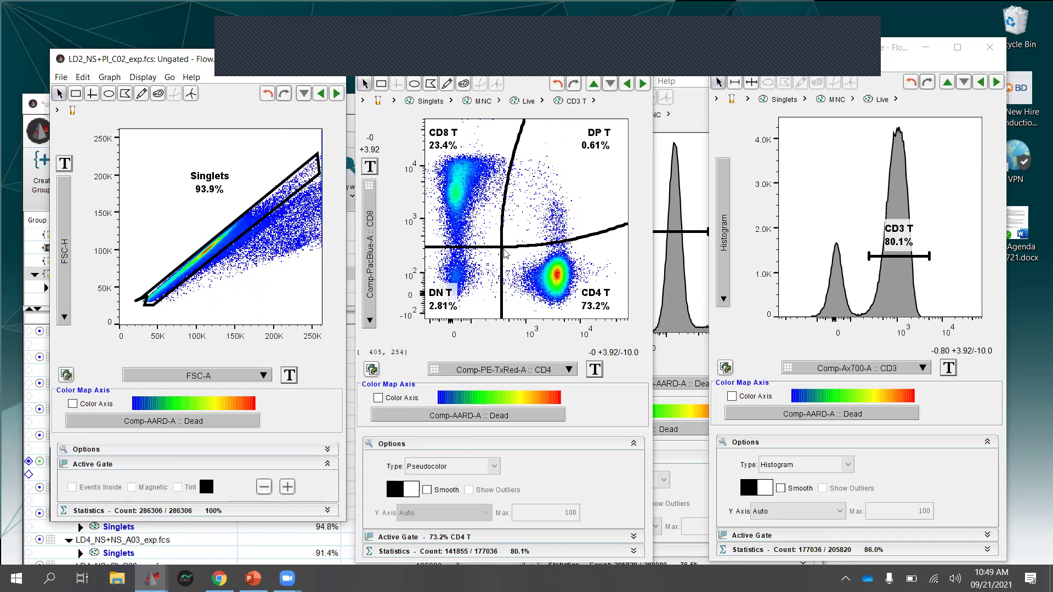
pyautogui.moveTo(504, 258); pyautogui.dragTo(490, 258)
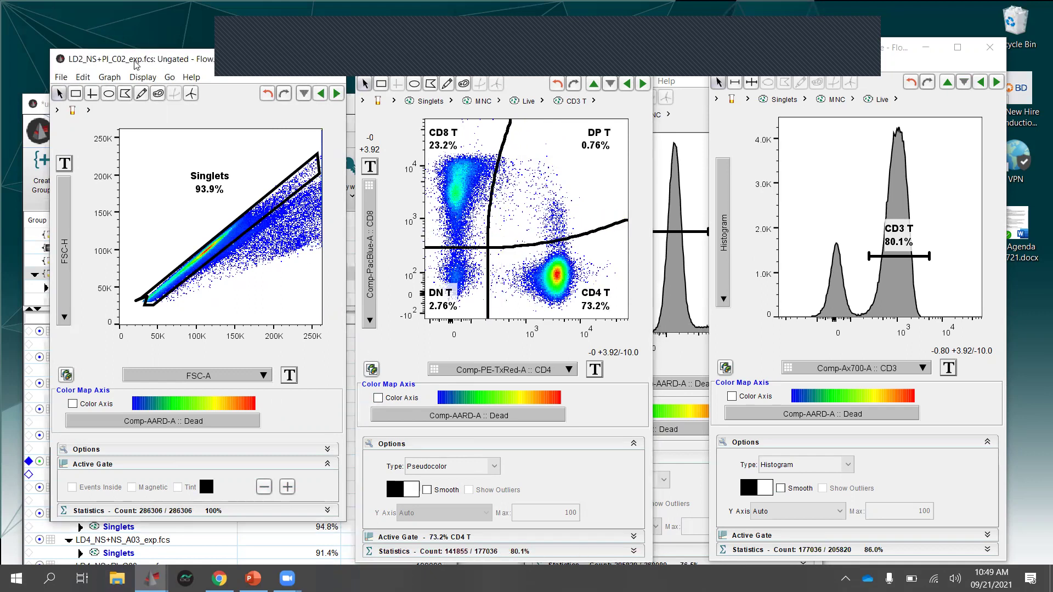
# - Uncover the workspace sample list and review the parent Live and MNC gate plots of LD2_NS+PI_C02_exp.fcs
pyautogui.moveTo(137, 60); pyautogui.dragTo(480, 90)
pyautogui.click(218, 106)
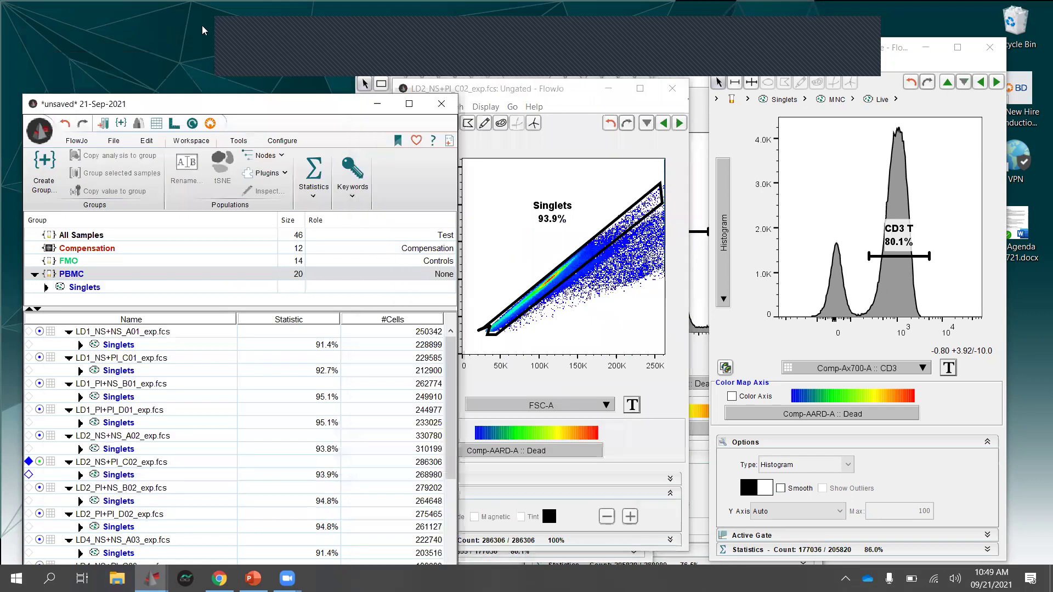
pyautogui.moveTo(203, 30); pyautogui.dragTo(198, 34)
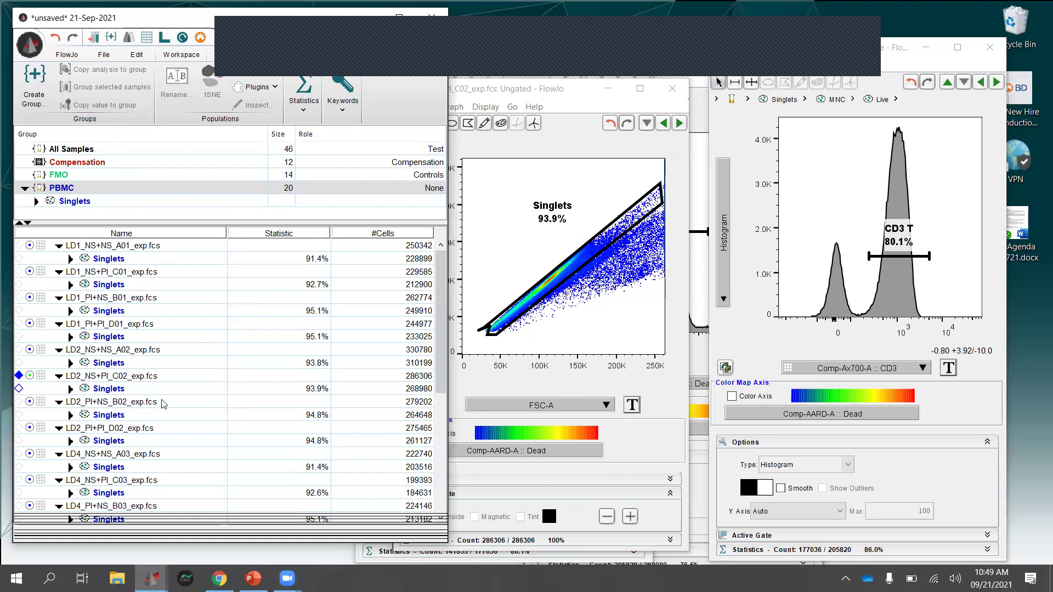
pyautogui.click(603, 108)
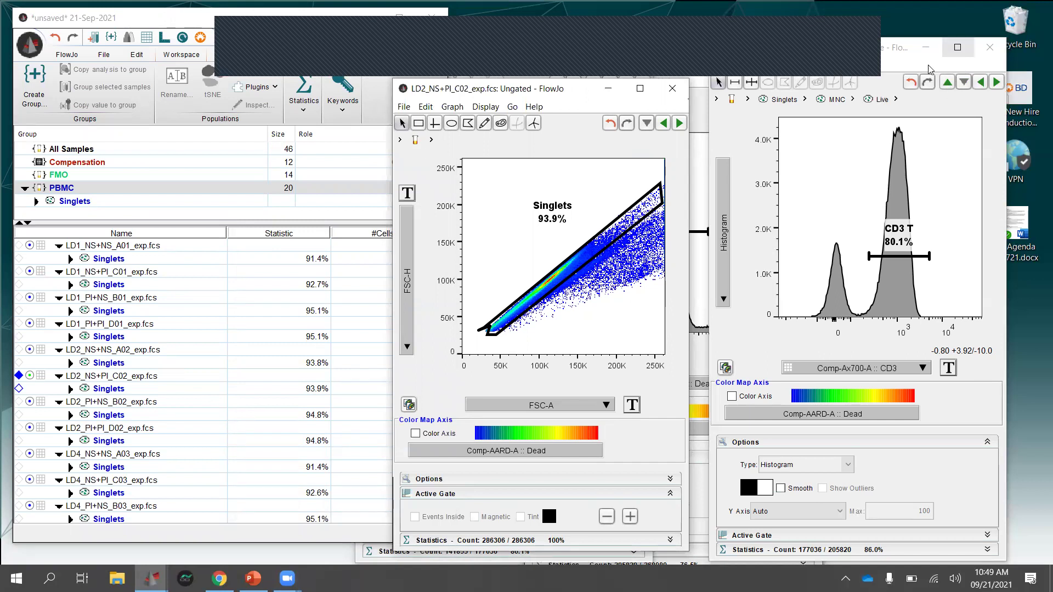
pyautogui.click(946, 83)
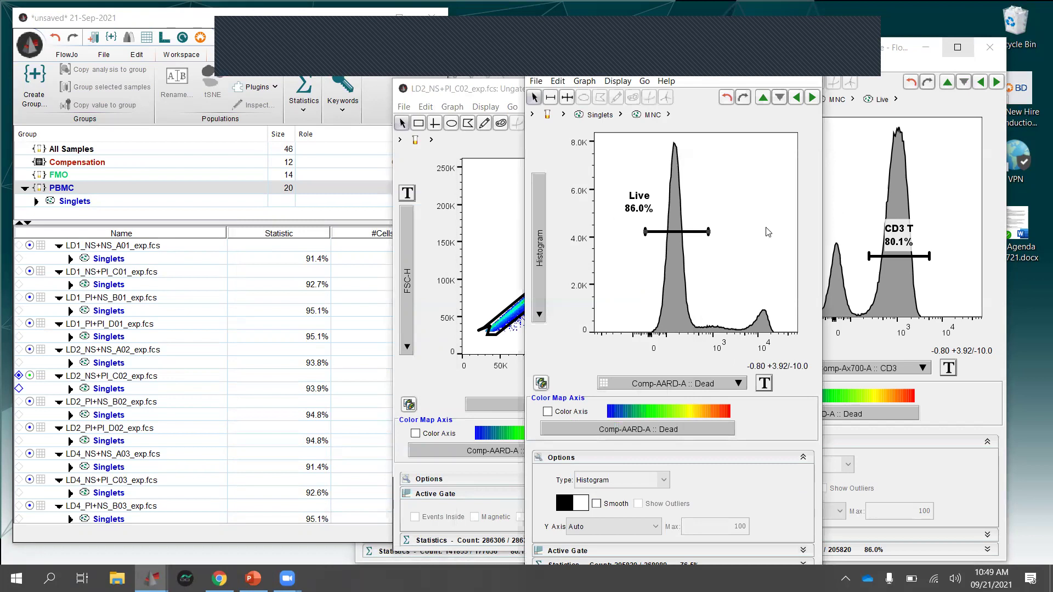
pyautogui.click(762, 97)
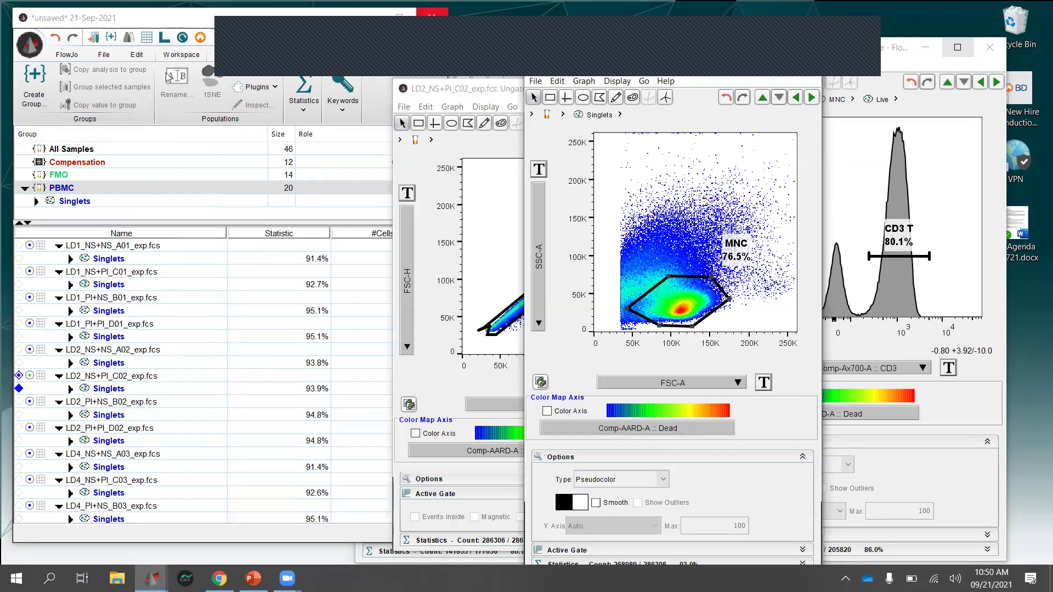
pyautogui.click(186, 17)
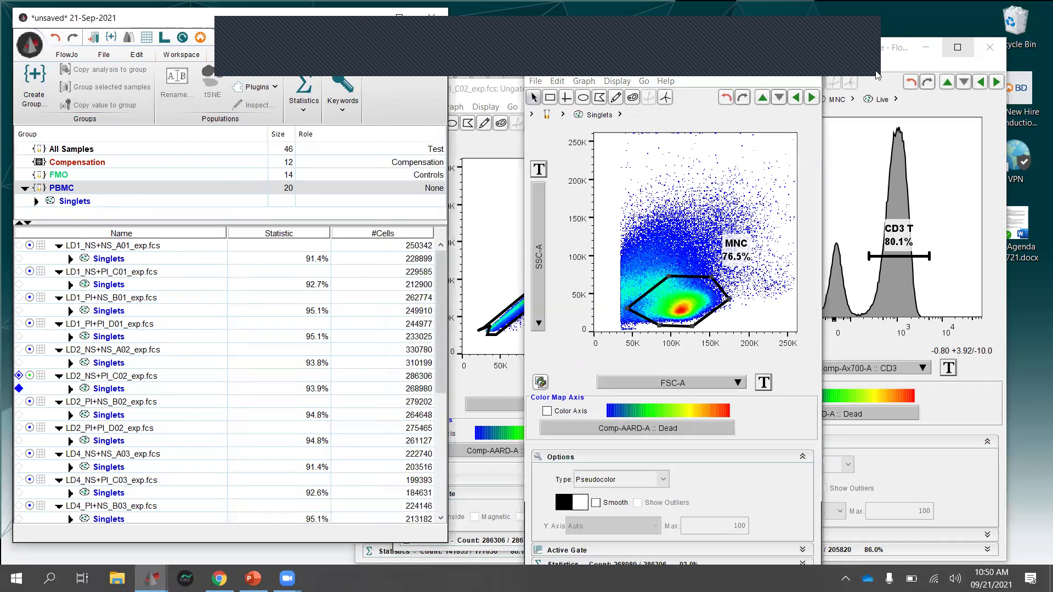
# - Close all open graph windows, leaving only the workspace
pyautogui.click(989, 48)
pyautogui.click(815, 67)
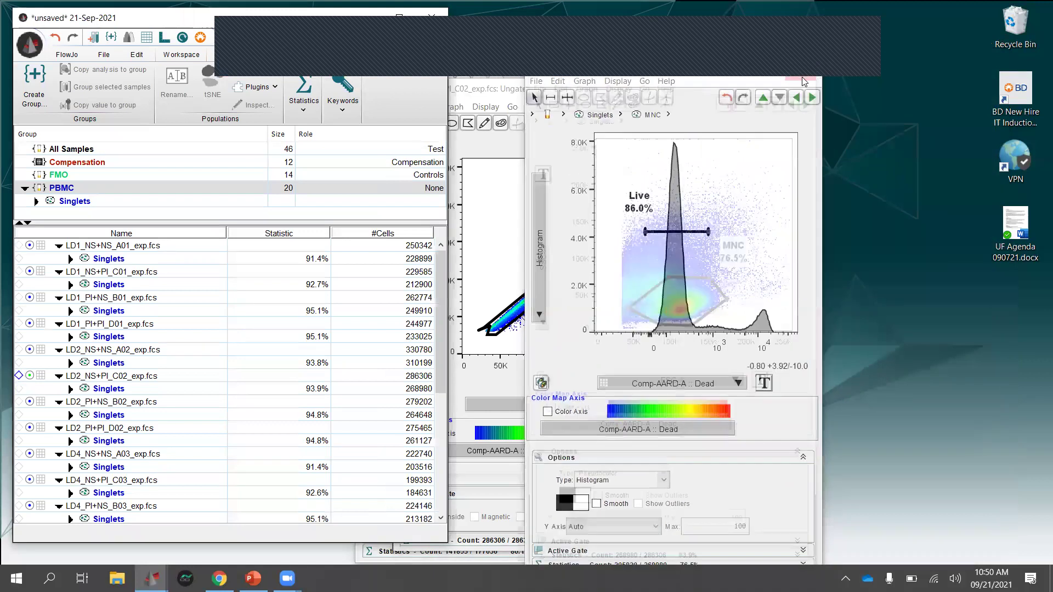
pyautogui.click(796, 70)
pyautogui.click(666, 141)
pyautogui.click(672, 89)
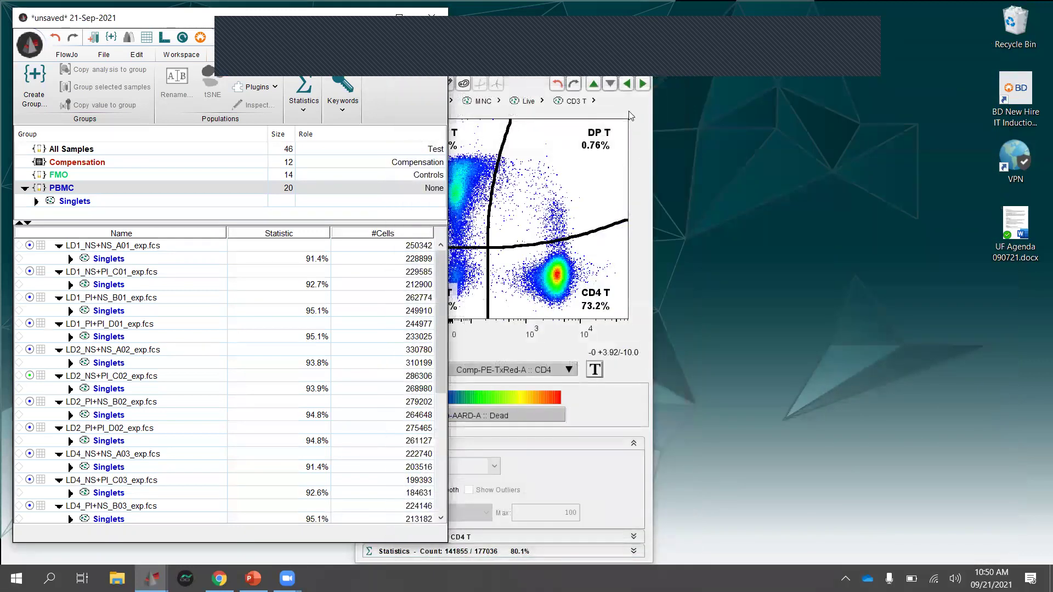
pyautogui.click(410, 67)
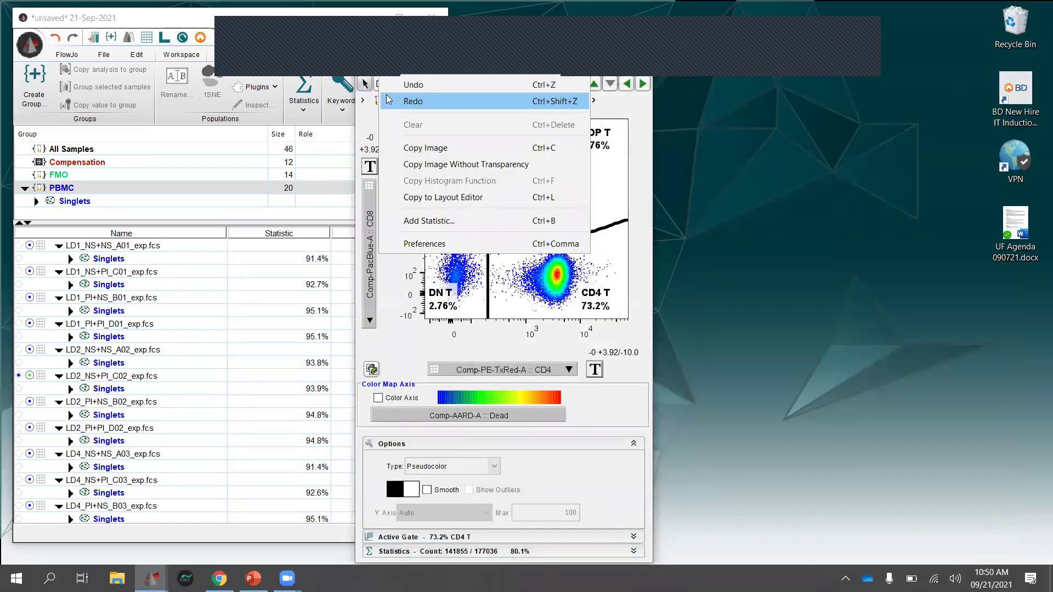
pyautogui.click(387, 99)
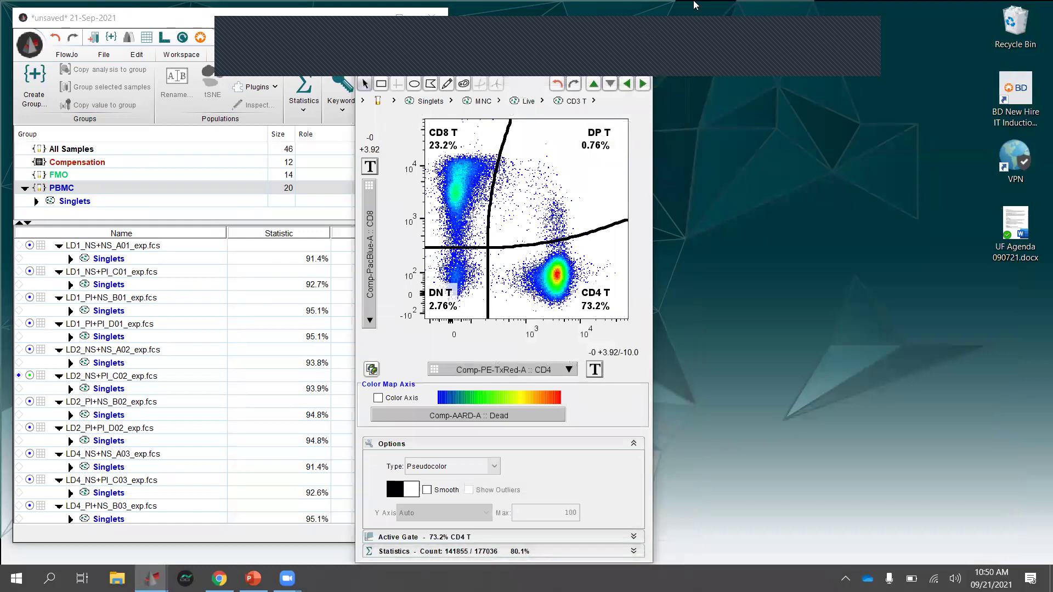
pyautogui.hotkey('ctrl', 'w')
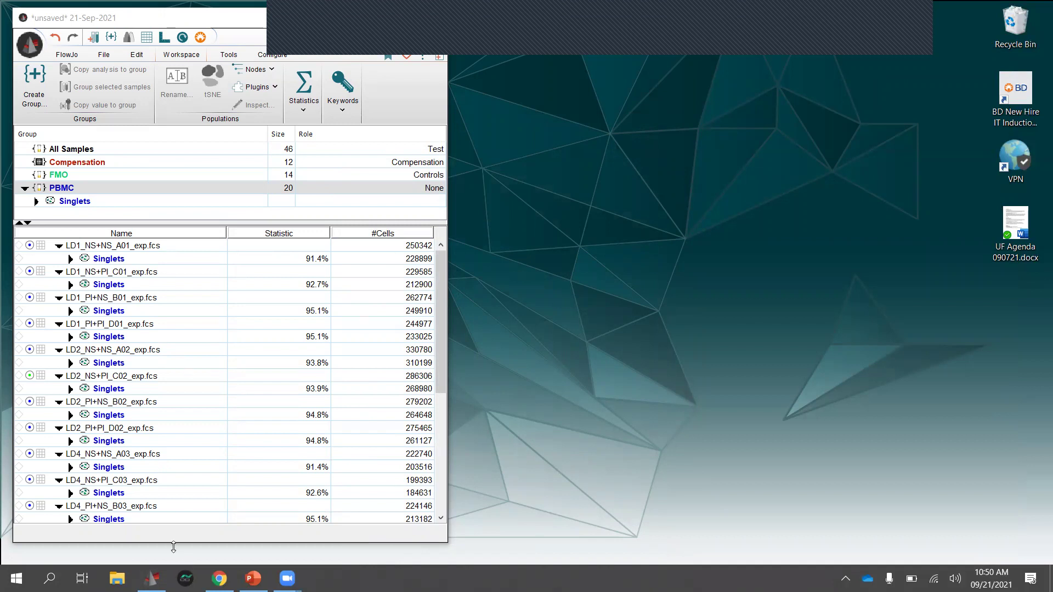
# - Open the CD3 T plot of LD1_NS+NS_A01_exp.fcs and move its quadrant gate centre toward lower CD4 and slightly higher CD8
pyautogui.moveTo(175, 547); pyautogui.dragTo(175, 551)
pyautogui.click(70, 258)
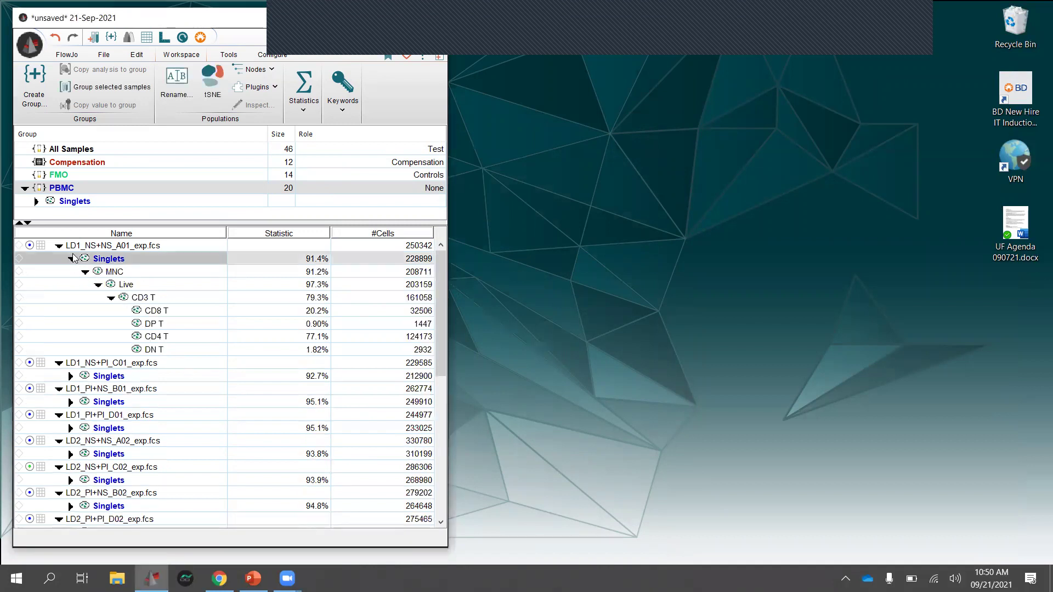
pyautogui.doubleClick(151, 297)
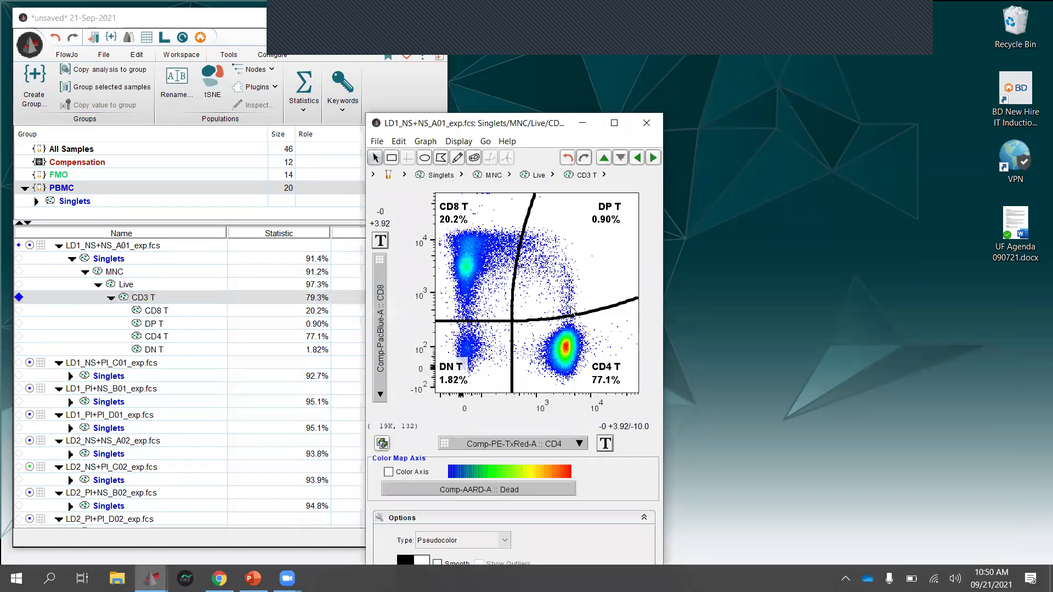
pyautogui.click(507, 310)
pyautogui.moveTo(507, 310); pyautogui.dragTo(493, 303)
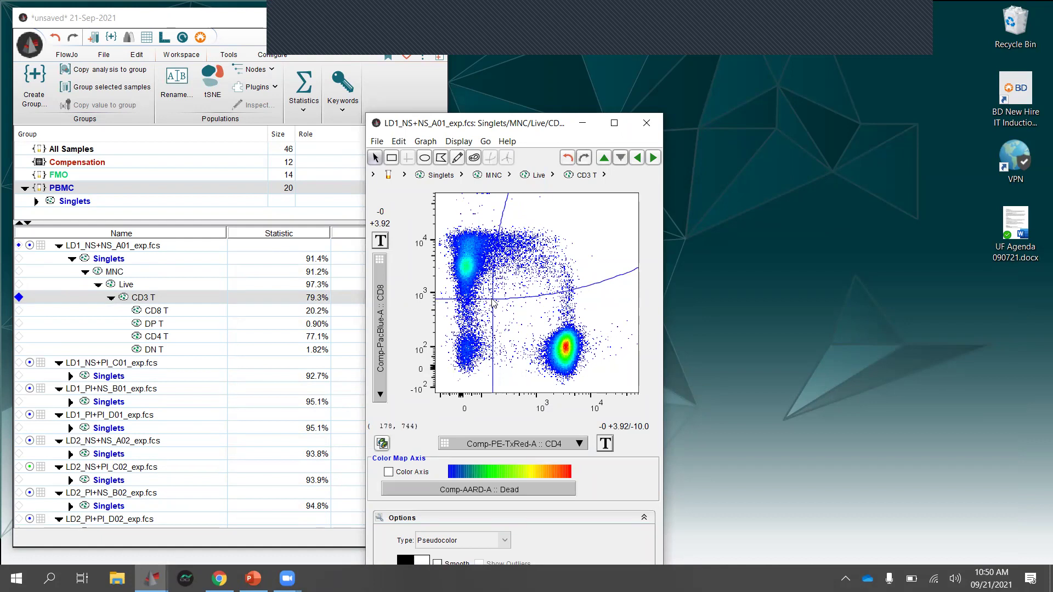
pyautogui.moveTo(493, 303); pyautogui.dragTo(496, 313)
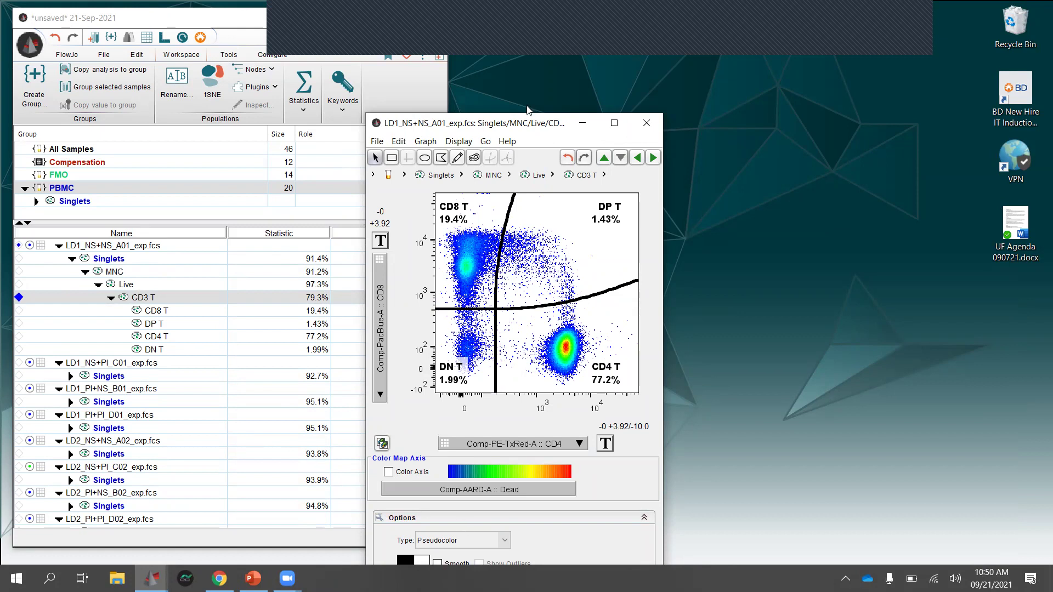
# - Place the CD3 T plot beside the workspace, expand the PBMC group's Singlets hierarchy and enlarge the group pane to show its gates
pyautogui.moveTo(548, 123); pyautogui.dragTo(644, 65)
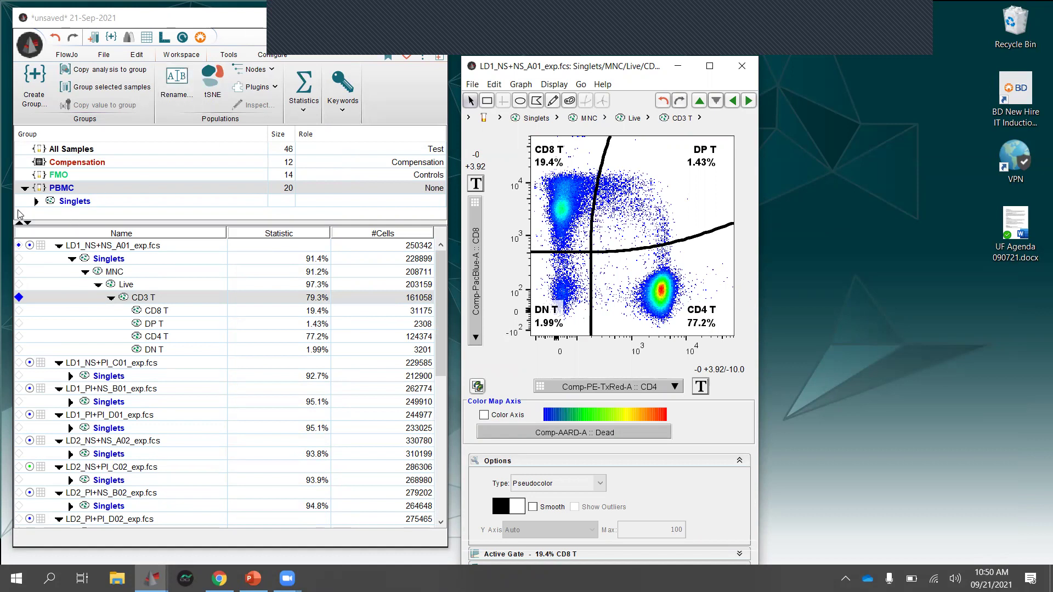
pyautogui.click(36, 201)
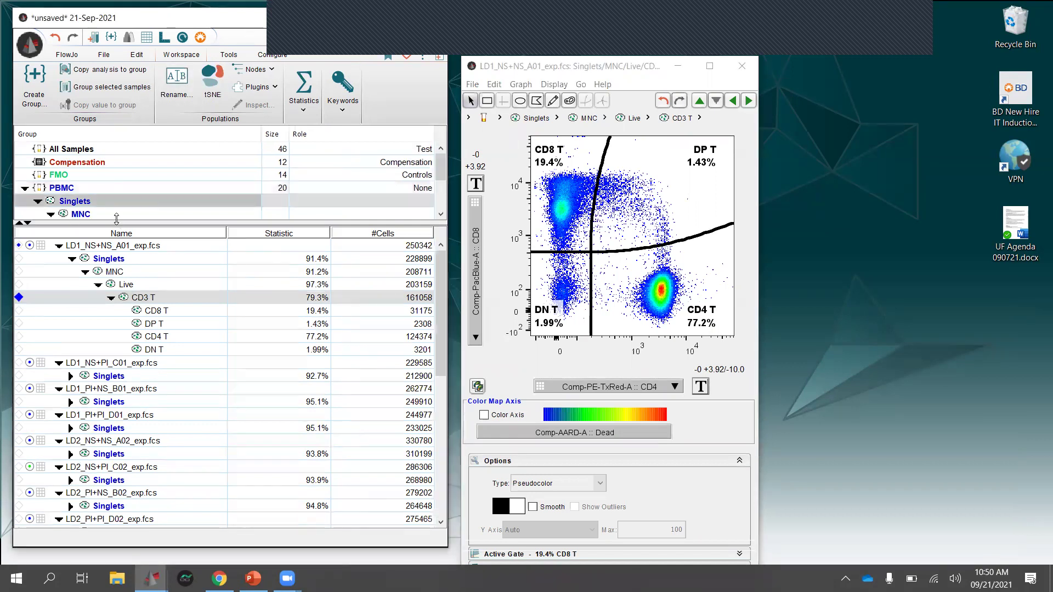
pyautogui.moveTo(116, 218); pyautogui.dragTo(128, 264)
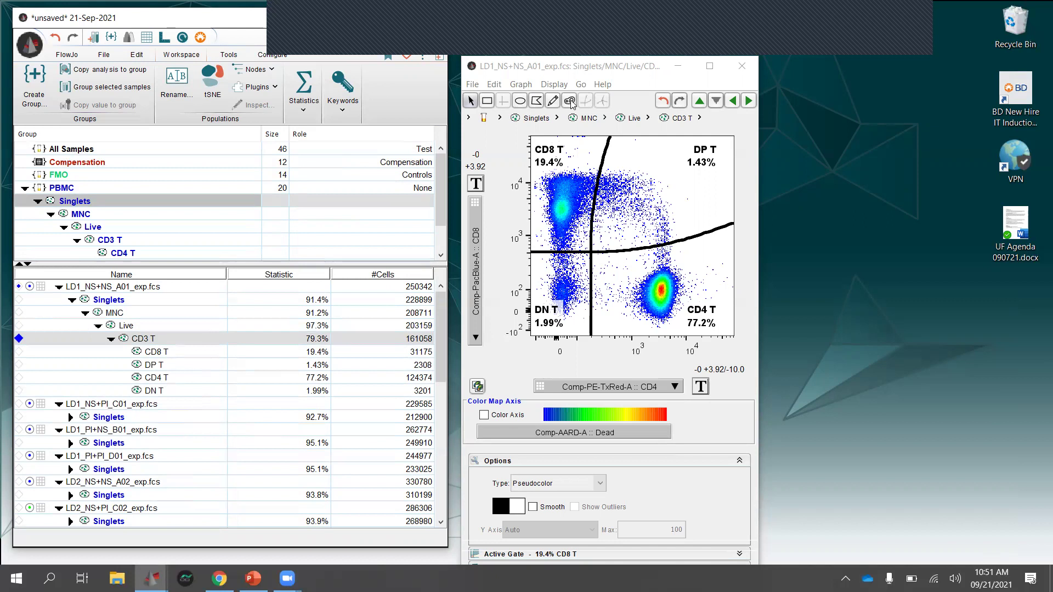
pyautogui.click(604, 104)
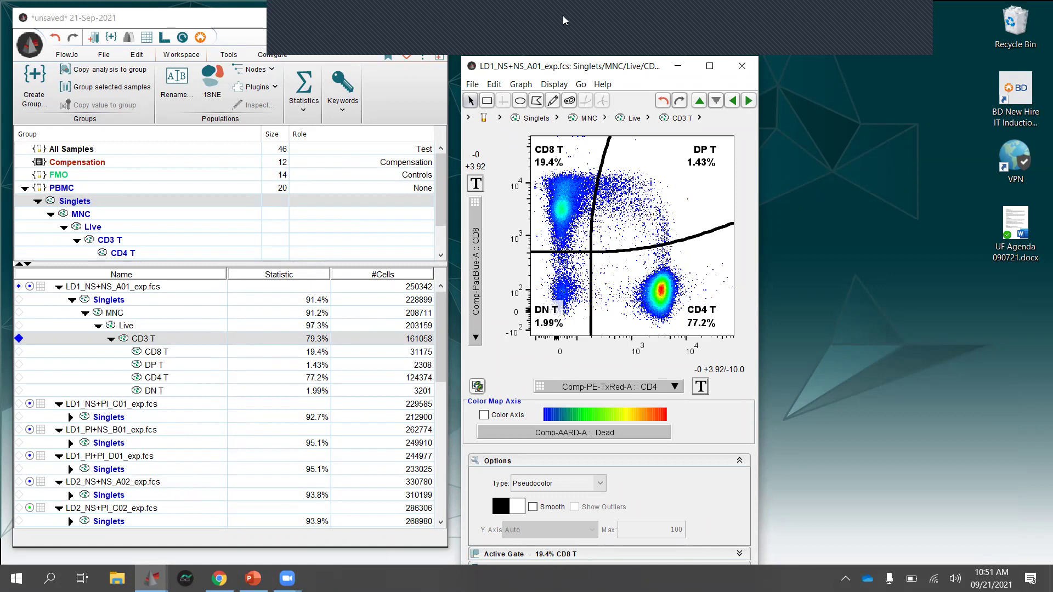
pyautogui.moveTo(636, 76); pyautogui.dragTo(608, 64)
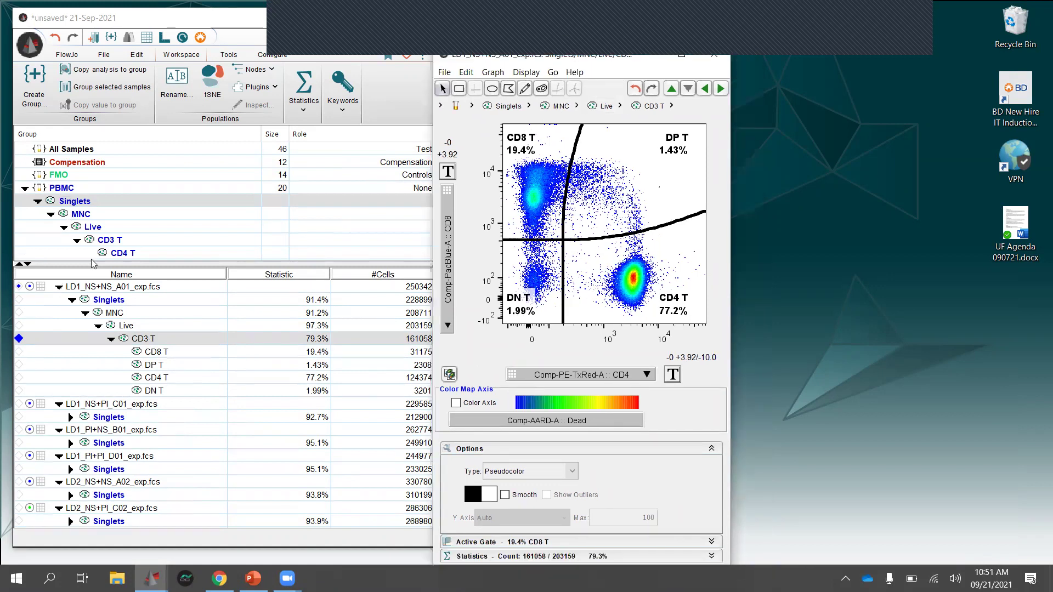
# - Open FMOs NS+PI_No CD4_C12_exp.fcs from the FMO group, place a curly quadrant gate centred about FSC-A 100K, SSC-A 147K, and close the plot
pyautogui.click(82, 176)
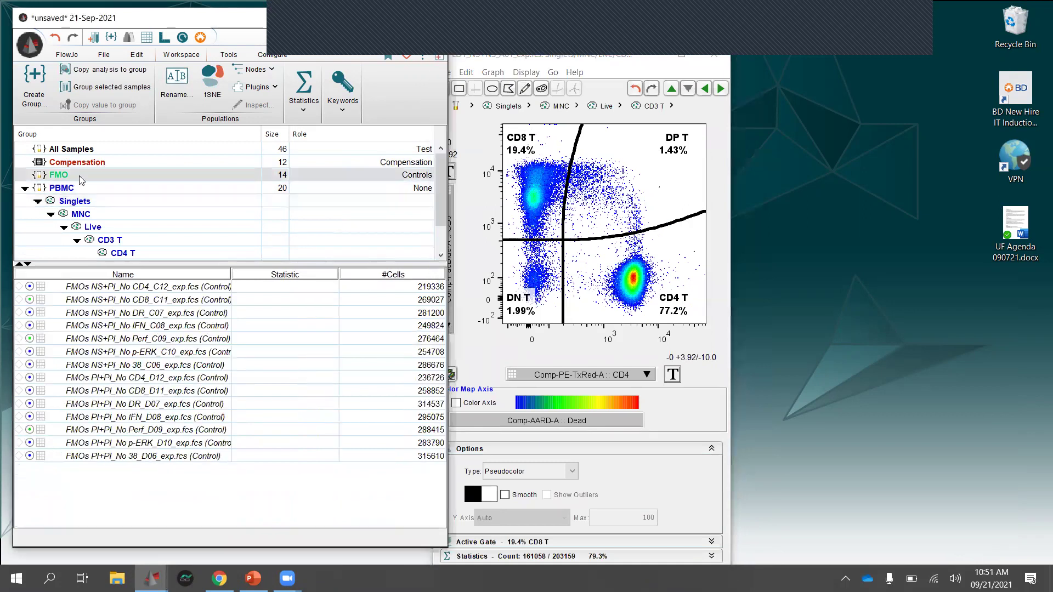
pyautogui.doubleClick(126, 288)
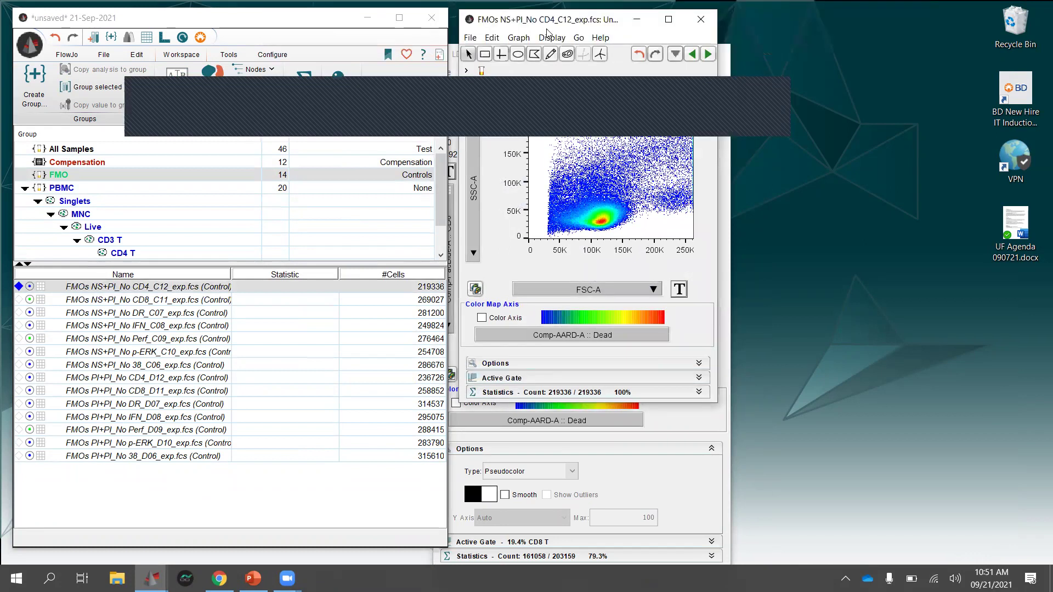
pyautogui.moveTo(547, 28); pyautogui.dragTo(539, 144)
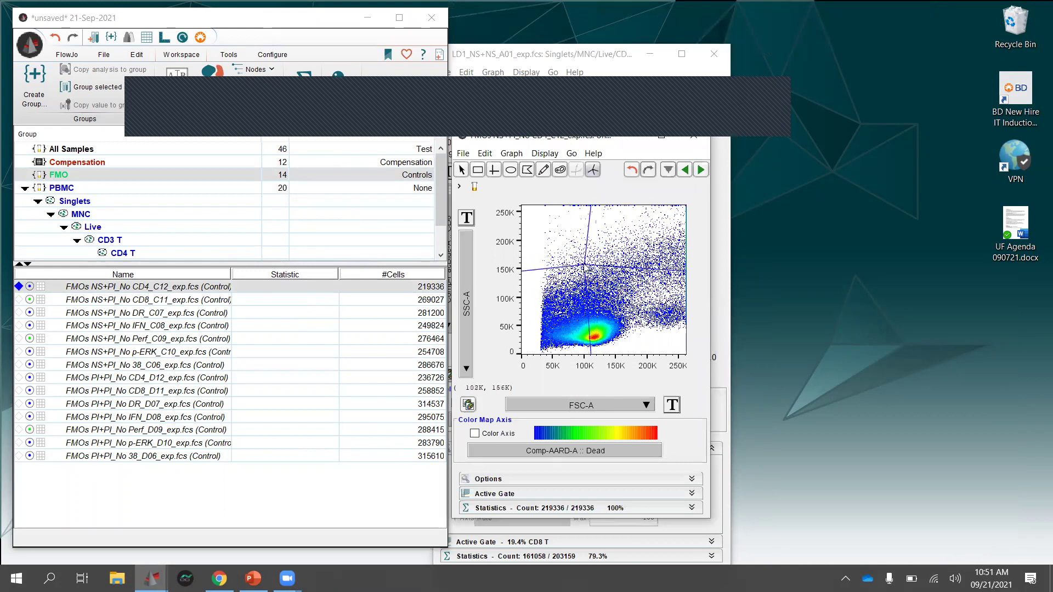
pyautogui.click(585, 267)
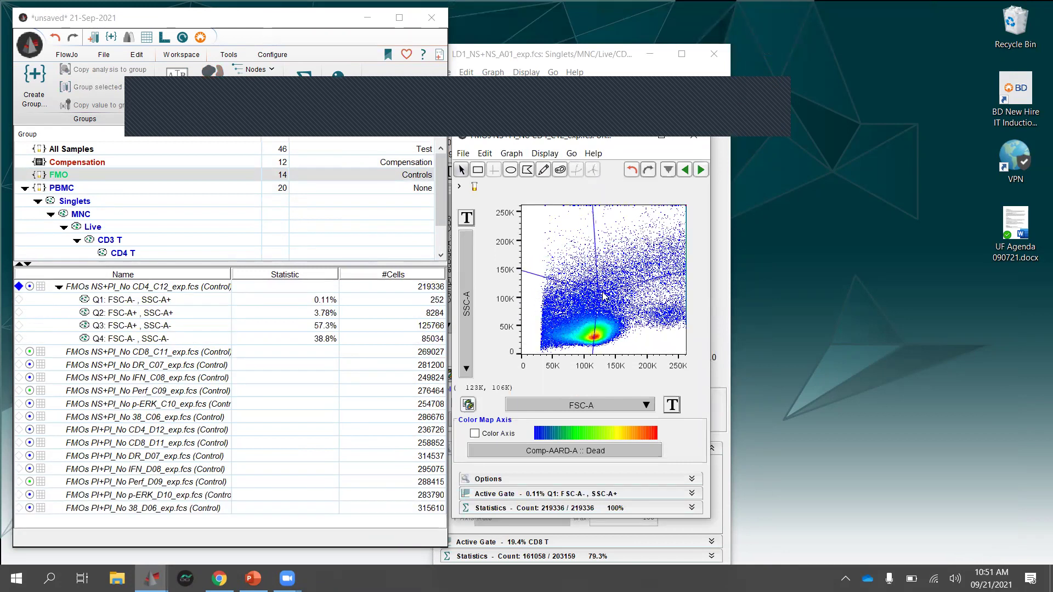
pyautogui.moveTo(603, 296)
pyautogui.mouseDown()
pyautogui.moveTo(609, 239)
pyautogui.moveTo(587, 298)
pyautogui.mouseUp()
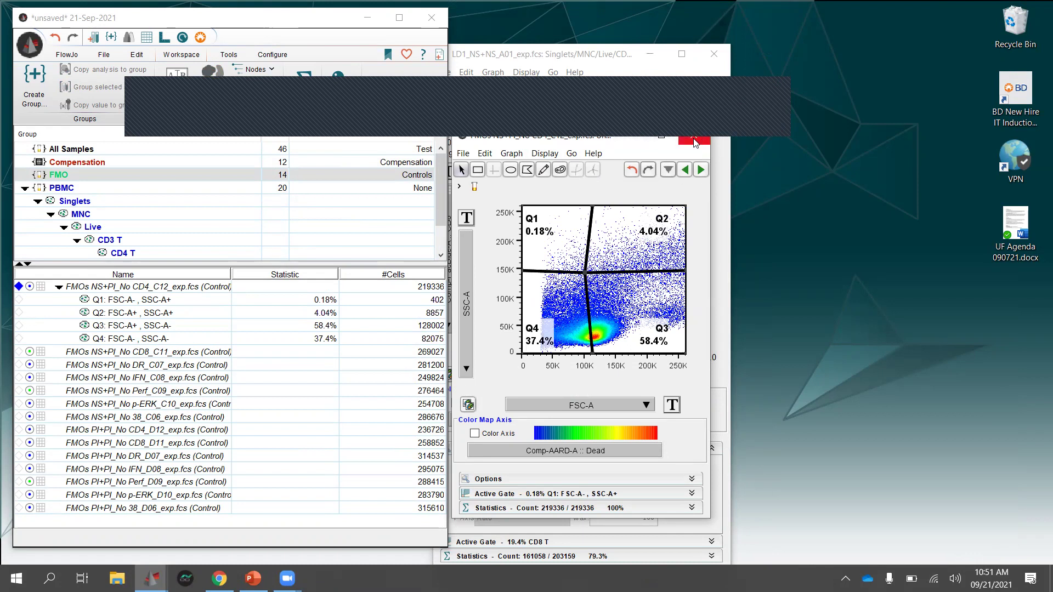
pyautogui.click(693, 142)
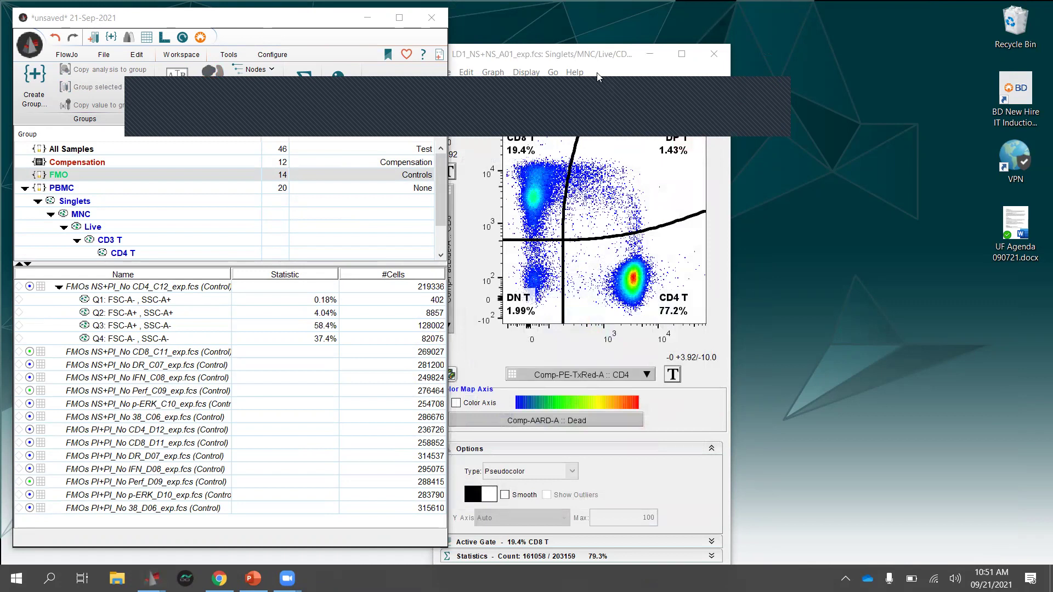
# - Close the CD3 T plot of LD1_NS+NS_A01_exp.fcs and return to the PBMC group's samples
pyautogui.click(578, 55)
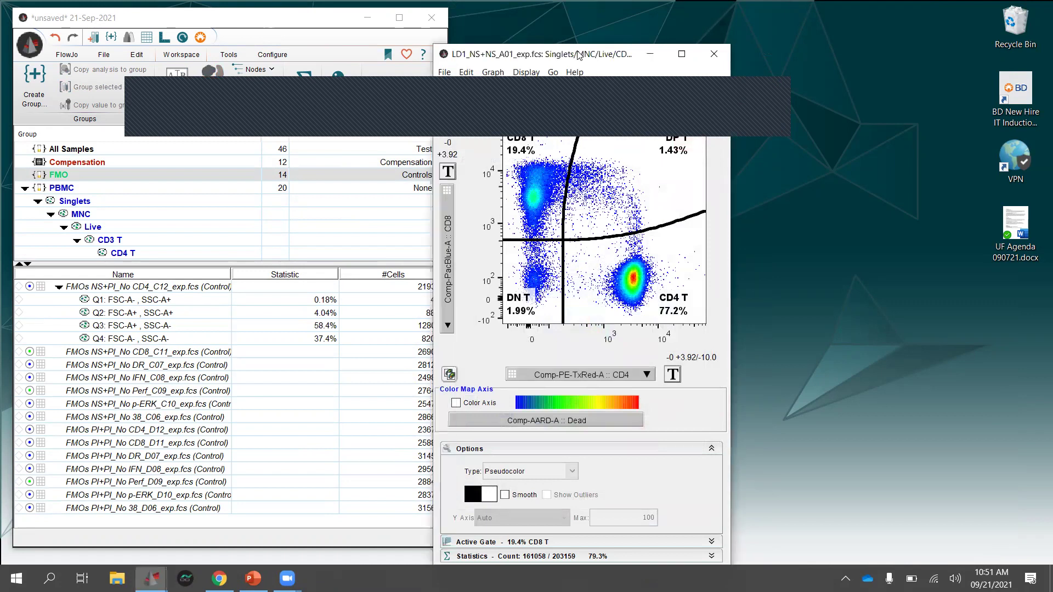
pyautogui.moveTo(578, 55); pyautogui.dragTo(604, 31)
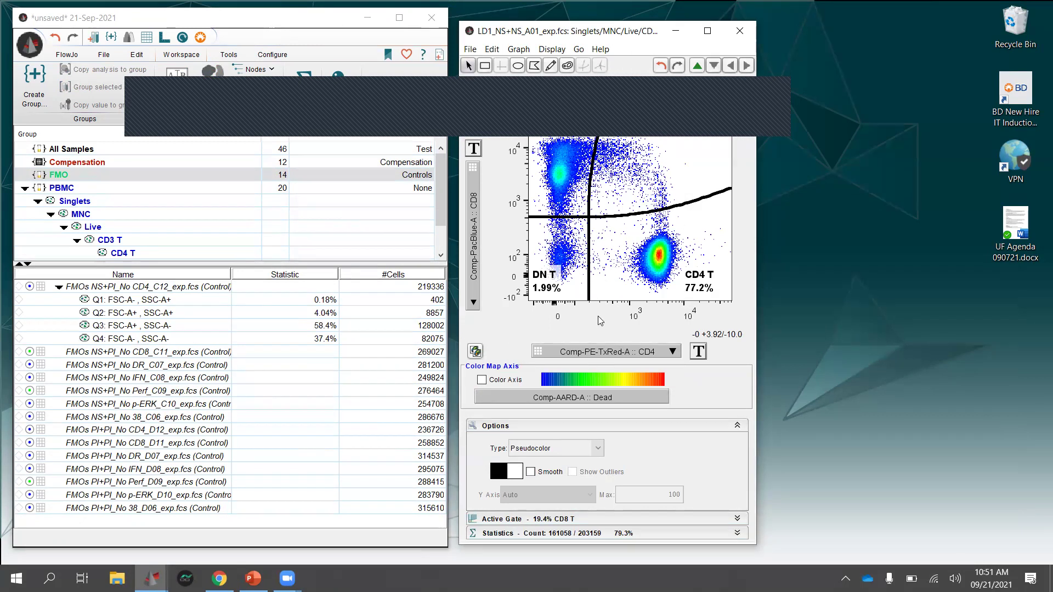
pyautogui.moveTo(593, 31); pyautogui.dragTo(600, 34)
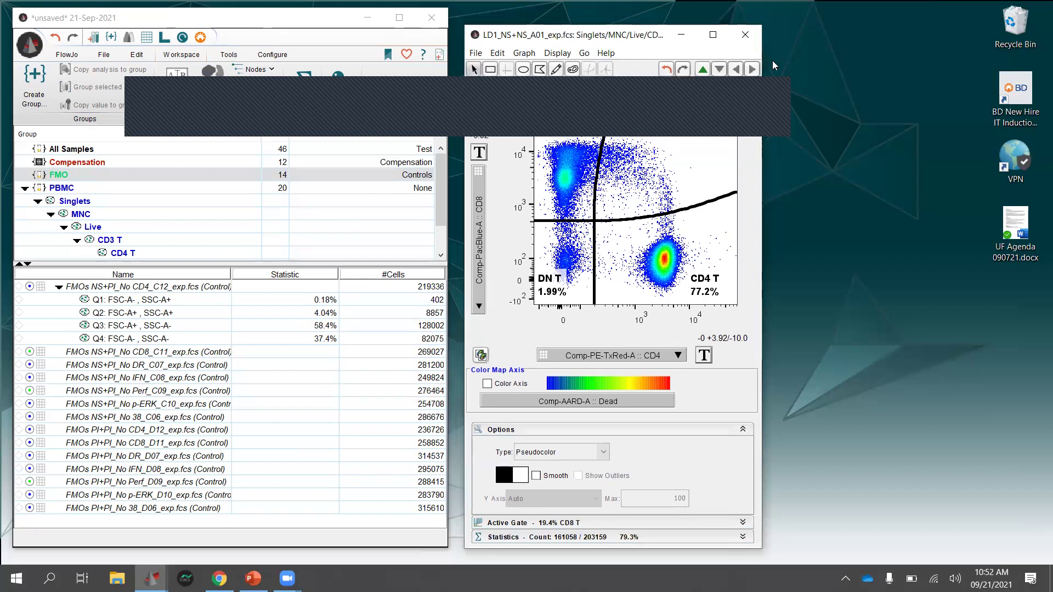
pyautogui.click(746, 35)
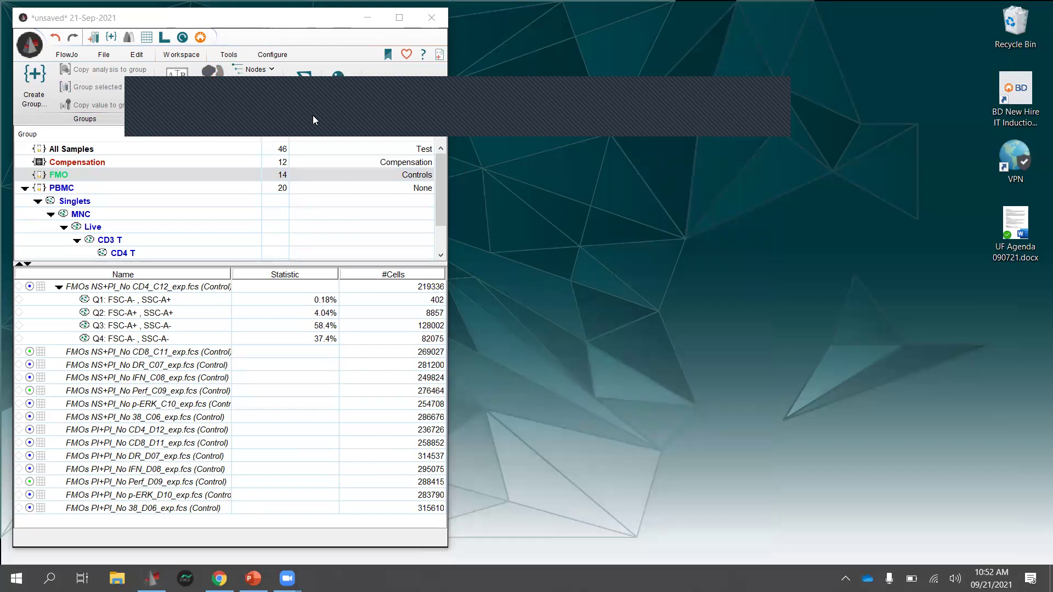
pyautogui.click(139, 23)
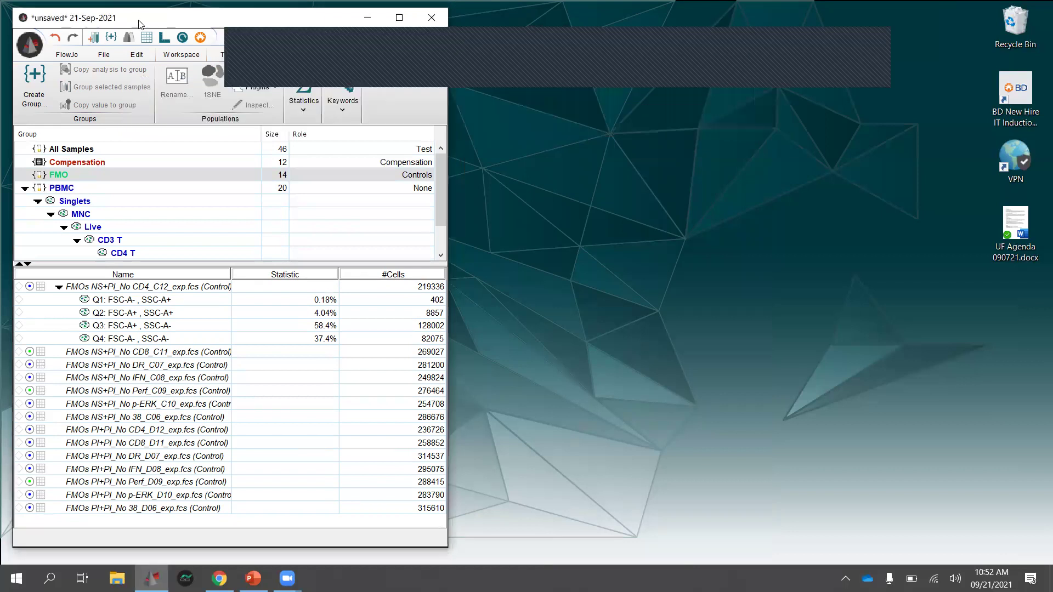
pyautogui.click(62, 188)
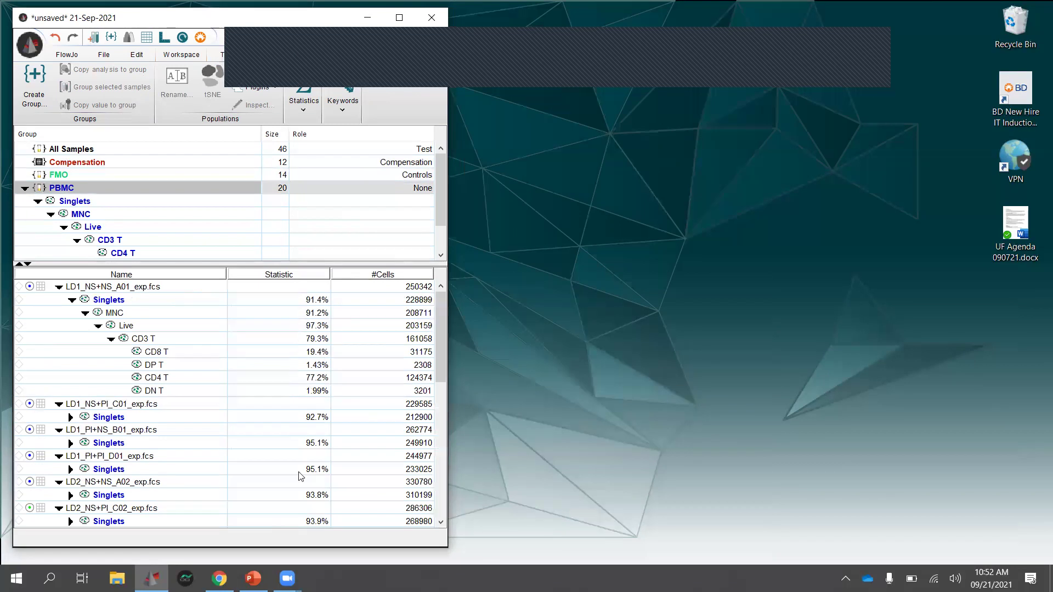
# - Open the Table Editor and add a Comp-PE-A (Perforin) median statistic to the CD4 T population of LD1_NS+NS_A01_exp.fcs
pyautogui.click(147, 38)
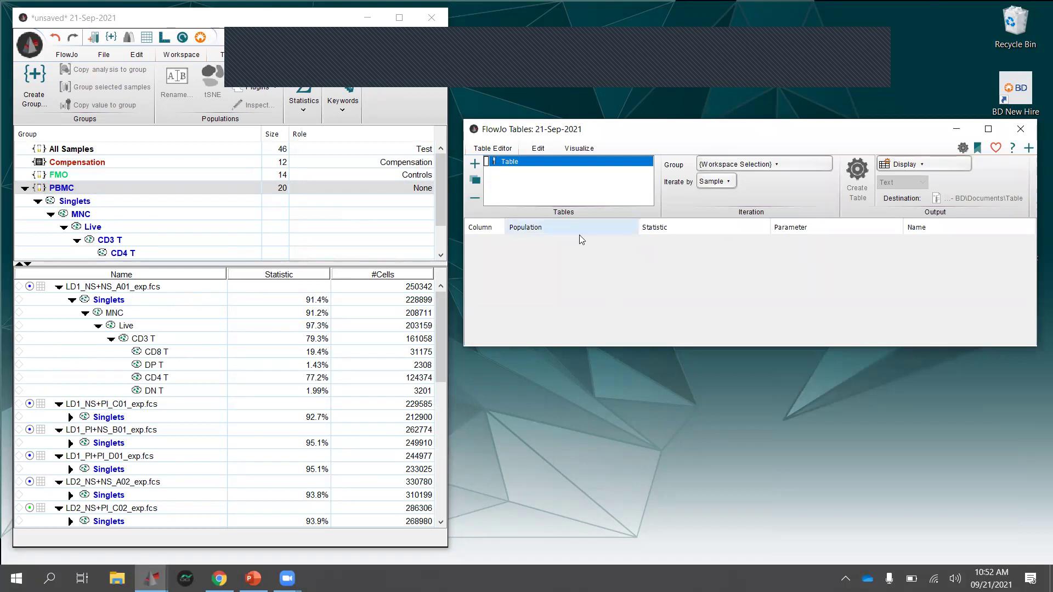
pyautogui.click(168, 380)
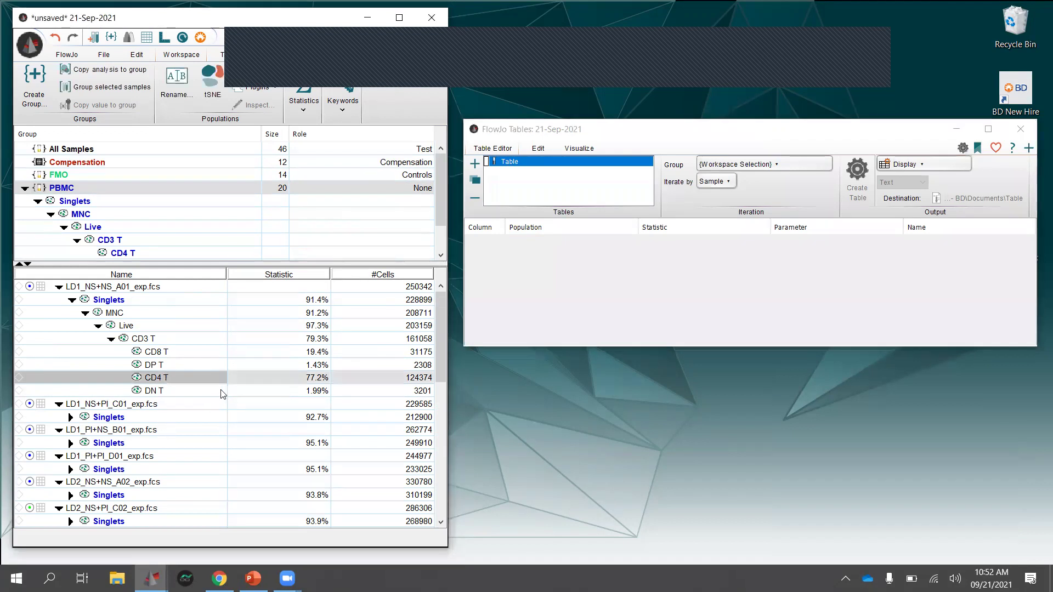
pyautogui.click(304, 104)
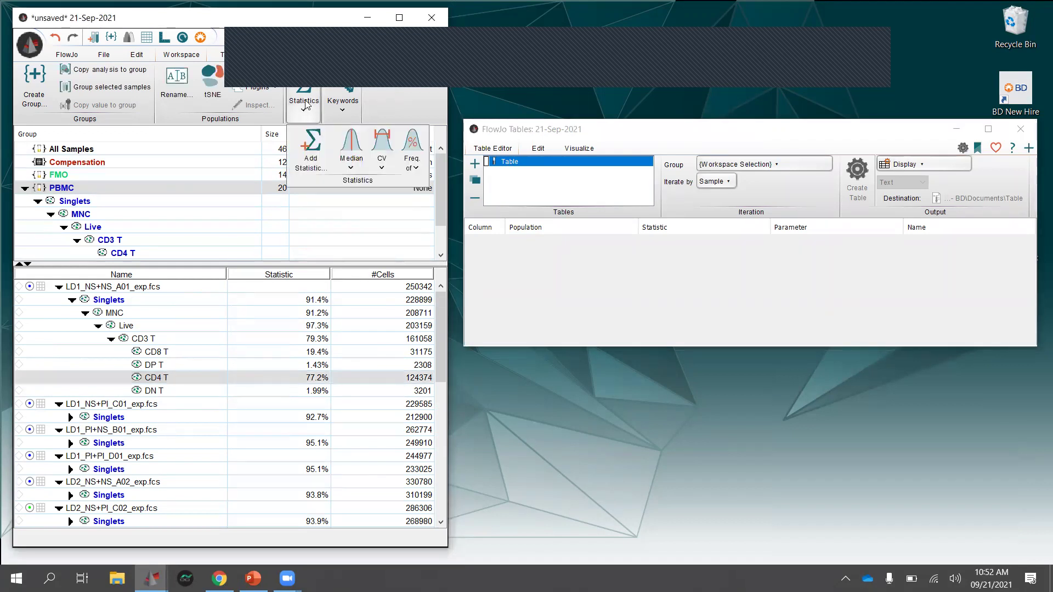
pyautogui.click(352, 145)
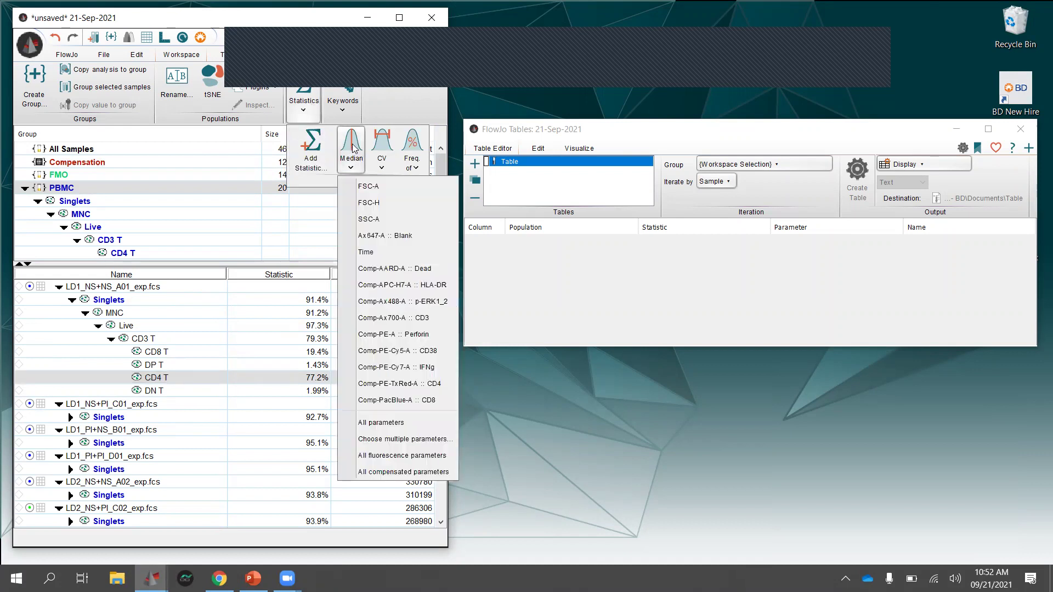
pyautogui.click(417, 334)
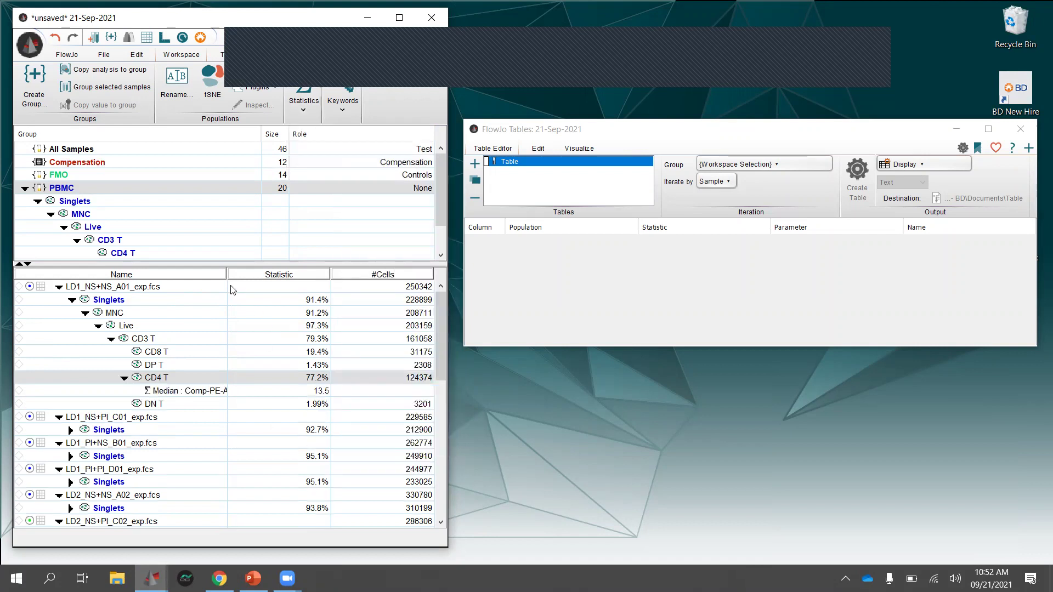
pyautogui.moveTo(225, 273); pyautogui.dragTo(267, 272)
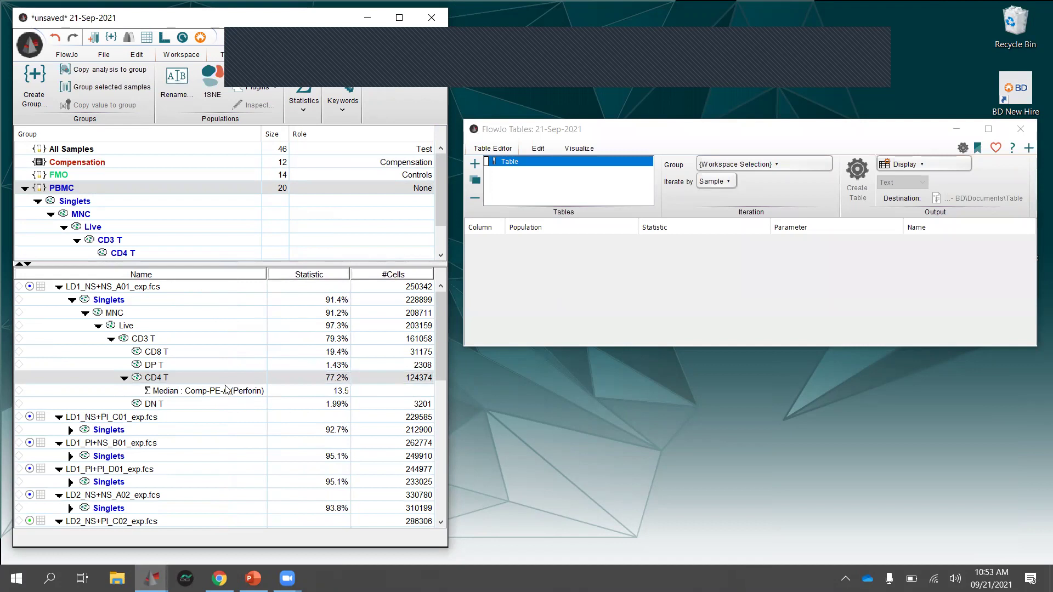
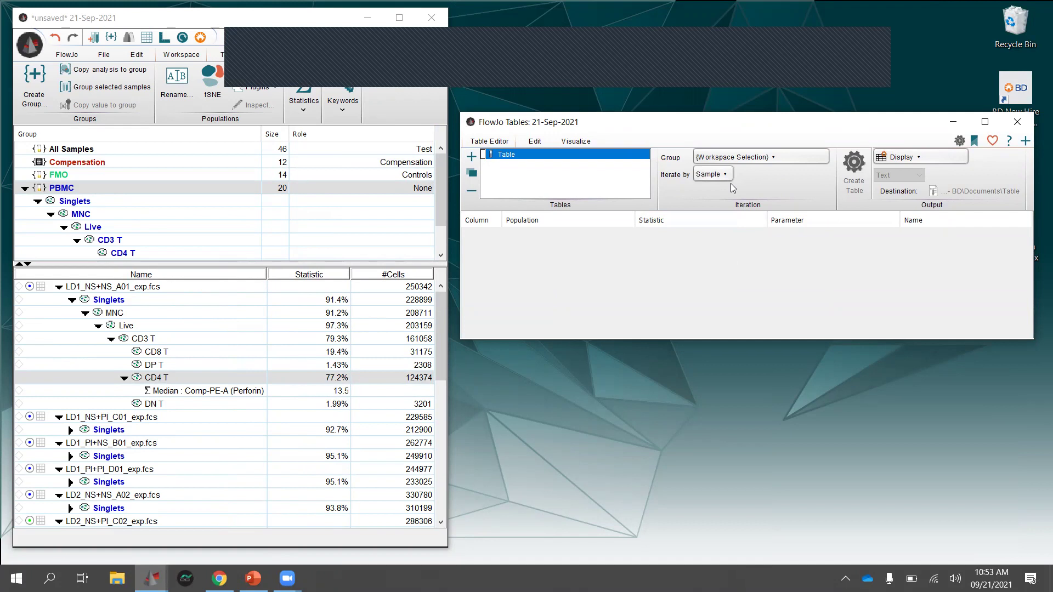
# - Add a table column headed Perforin MFI using the Median statistic for the CD4 T population of LD1_NS+NS_A01_exp.fcs
pyautogui.click(535, 141)
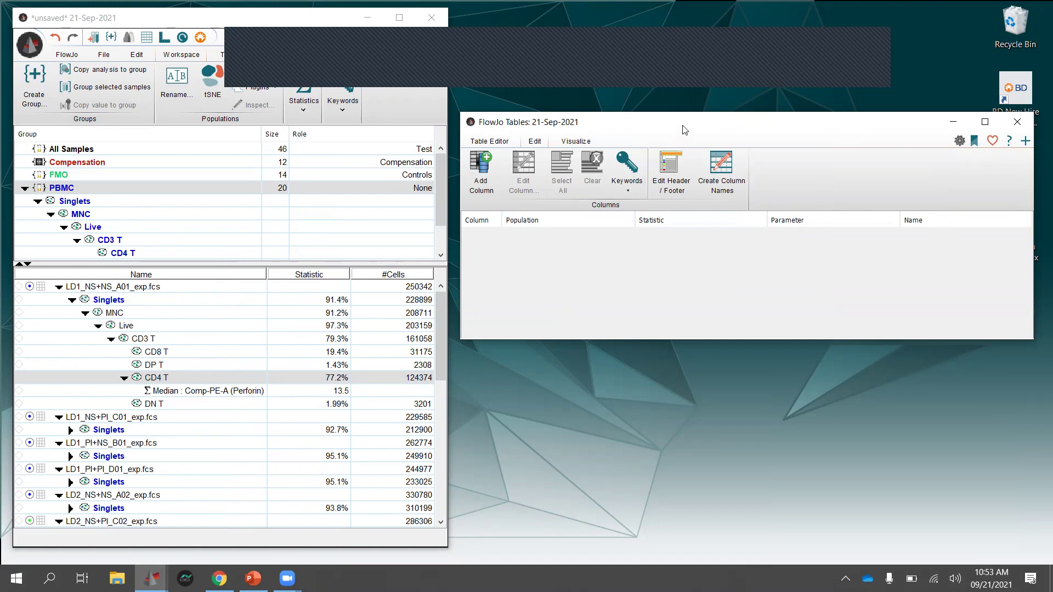
pyautogui.moveTo(684, 130); pyautogui.dragTo(685, 116)
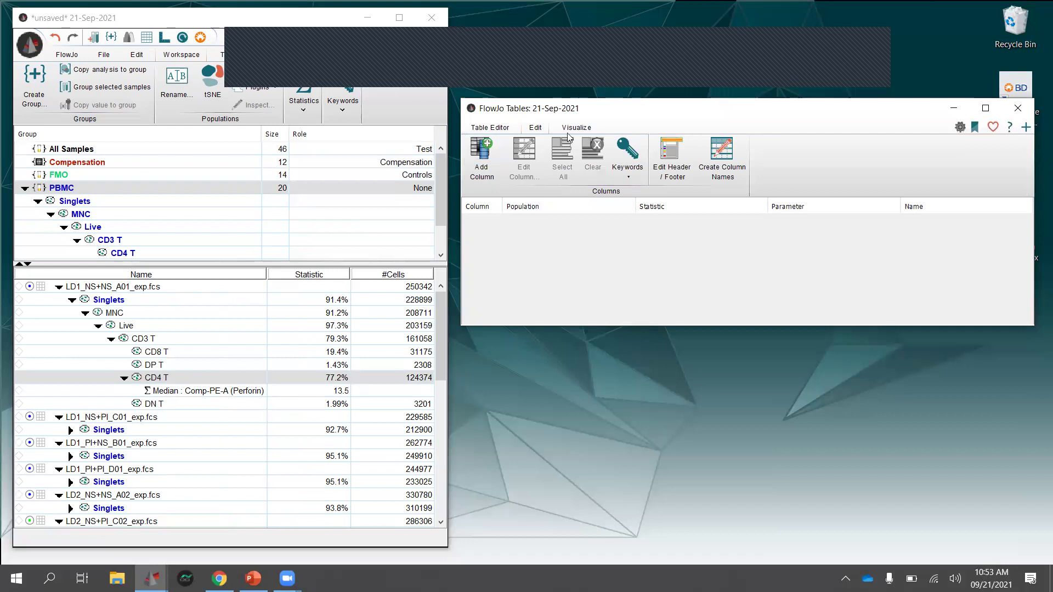
pyautogui.click(482, 159)
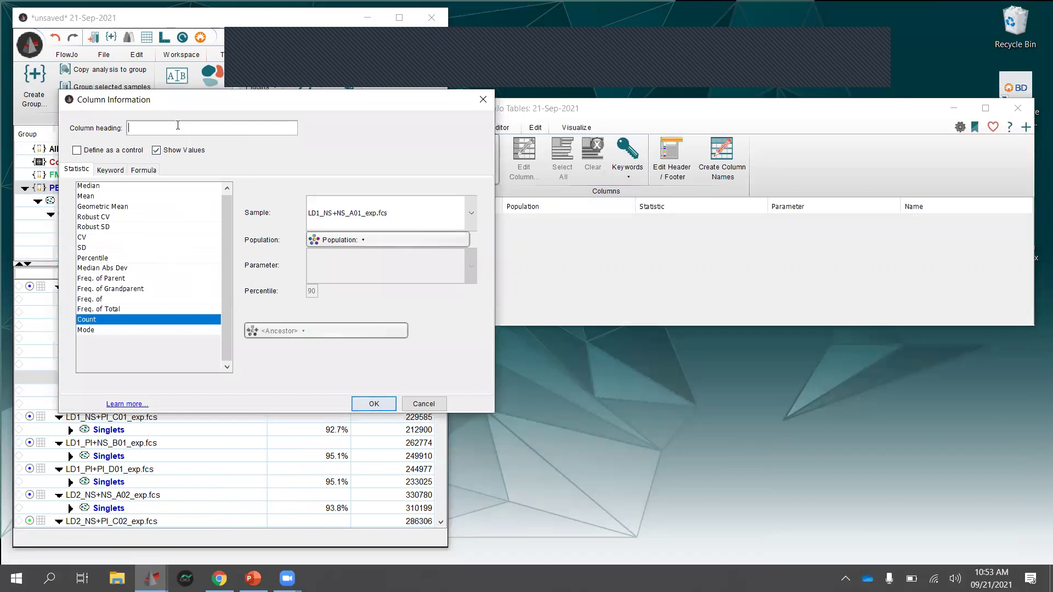
pyautogui.write('Perforin MFI')
pyautogui.click(93, 187)
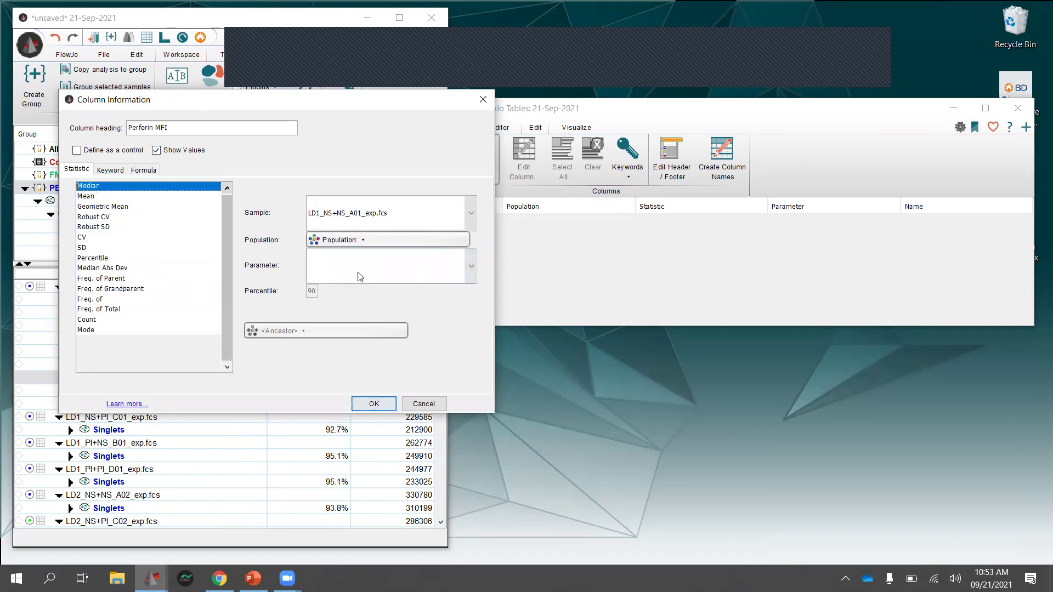
pyautogui.click(469, 213)
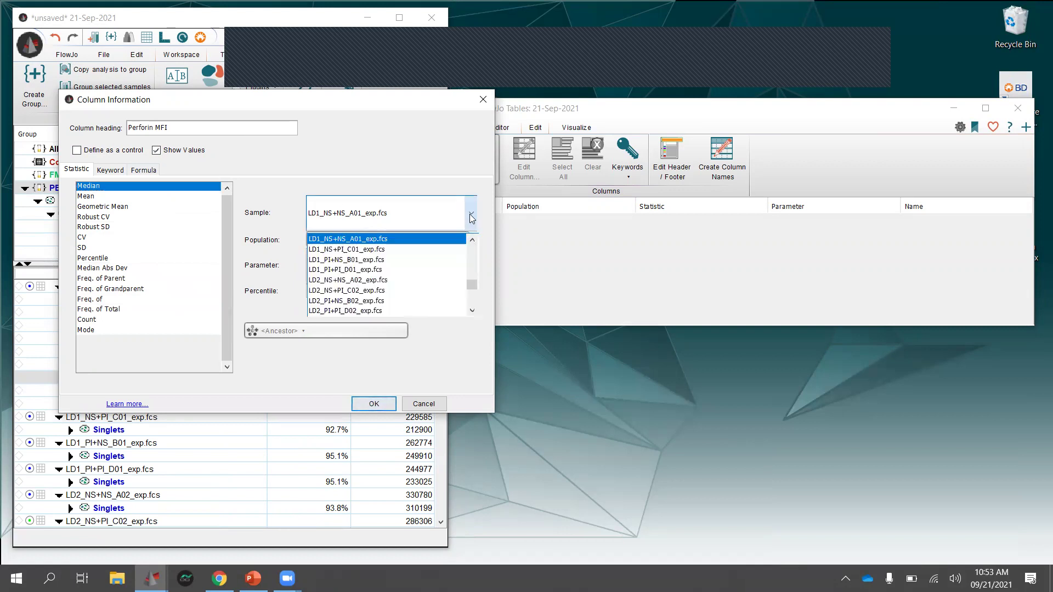
pyautogui.click(376, 193)
pyautogui.click(354, 242)
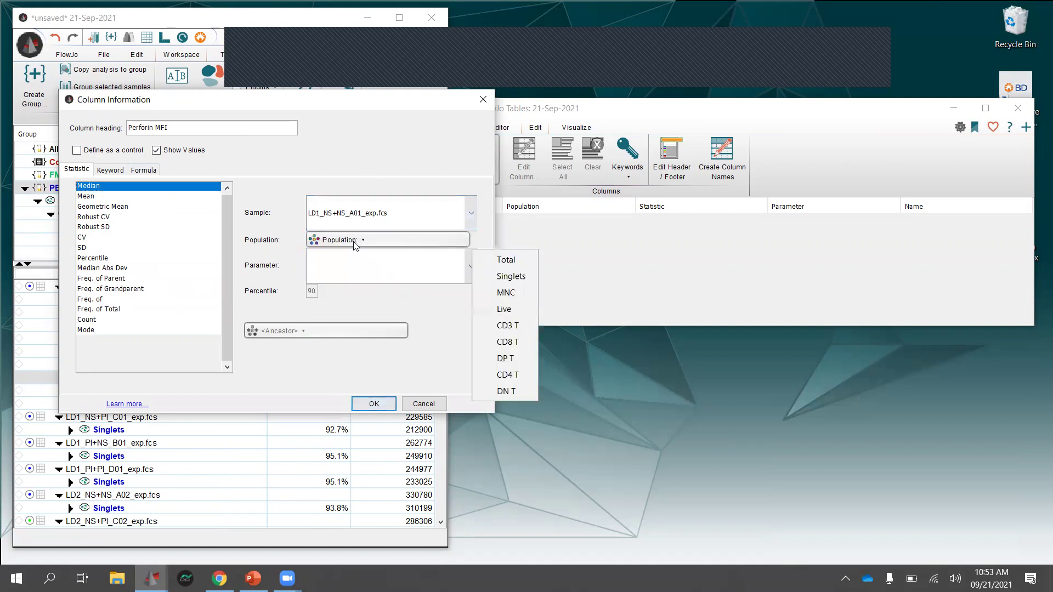
pyautogui.click(510, 374)
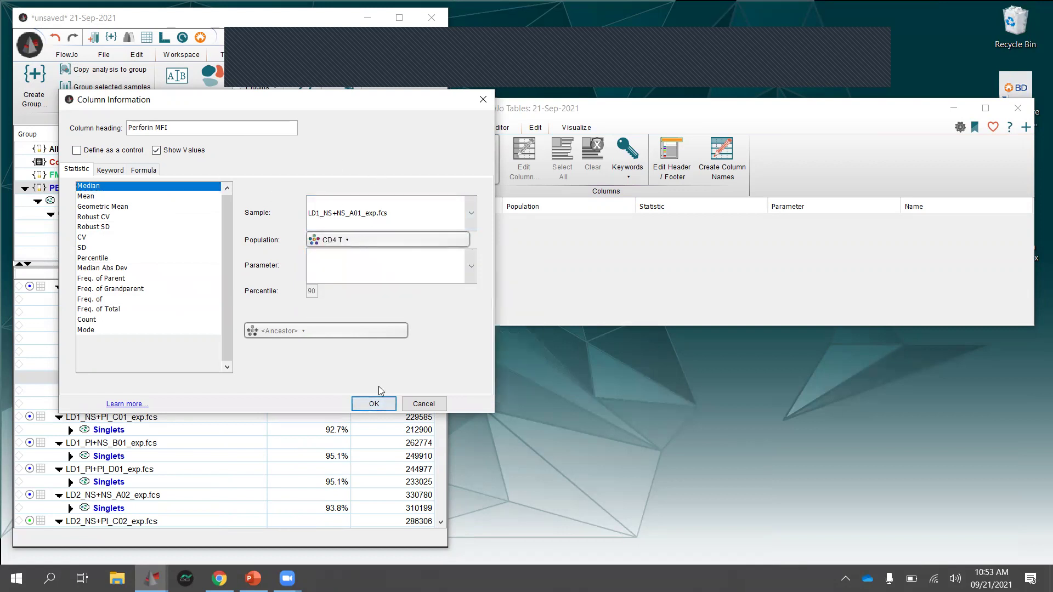
pyautogui.click(367, 408)
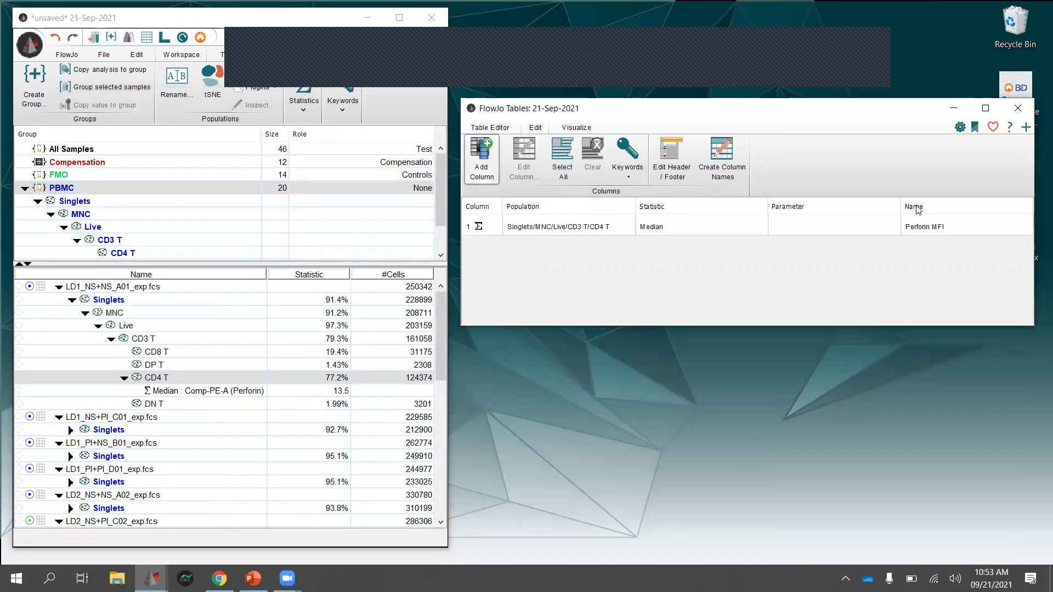
# - Open the column information of the Perforin MFI column to review its settings, and close it without changes
pyautogui.click(834, 227)
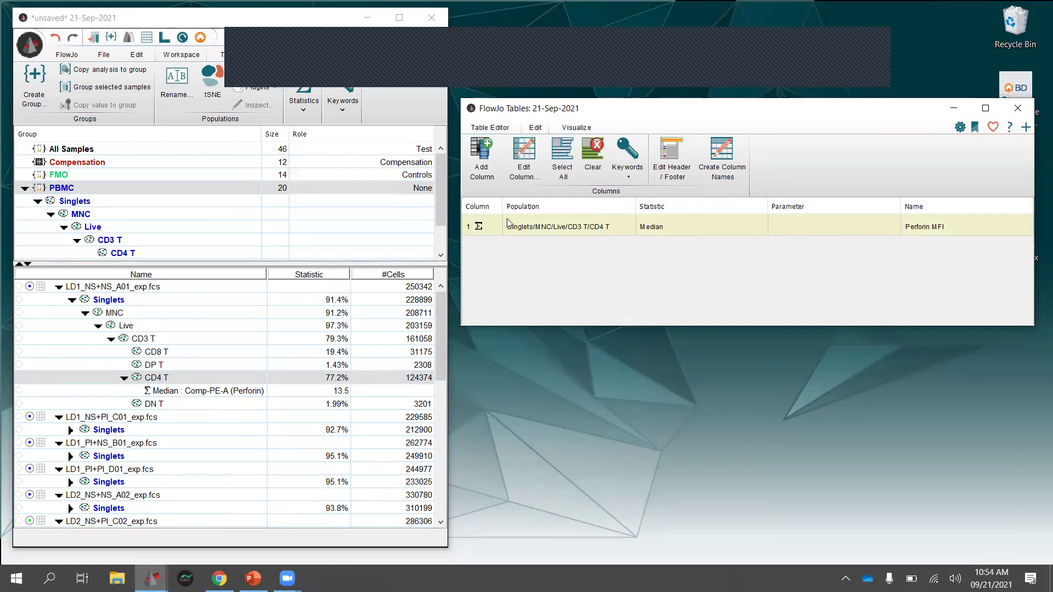
pyautogui.doubleClick(915, 227)
pyautogui.click(853, 233)
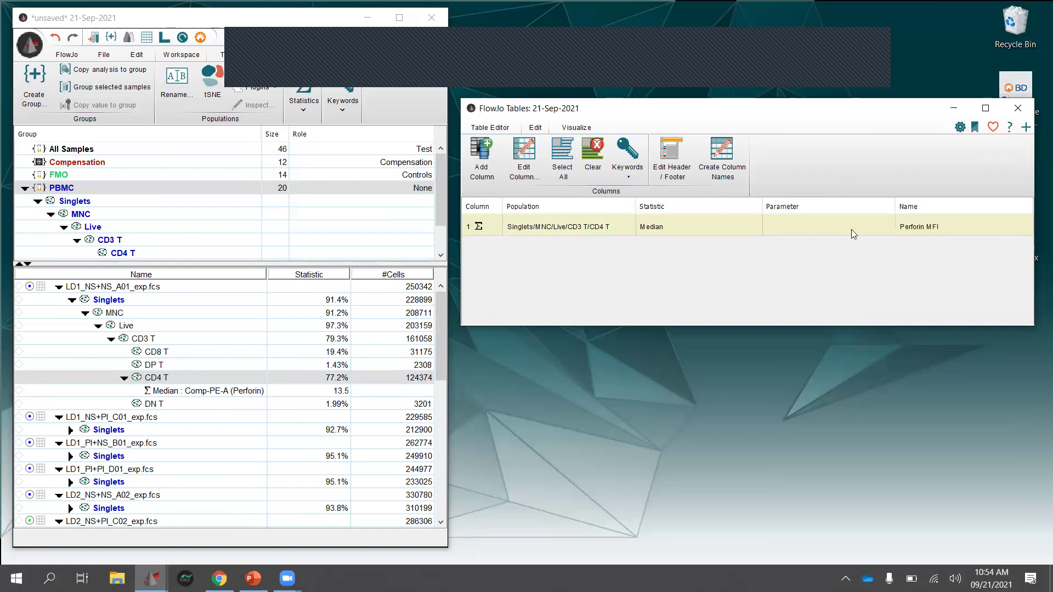
pyautogui.doubleClick(646, 227)
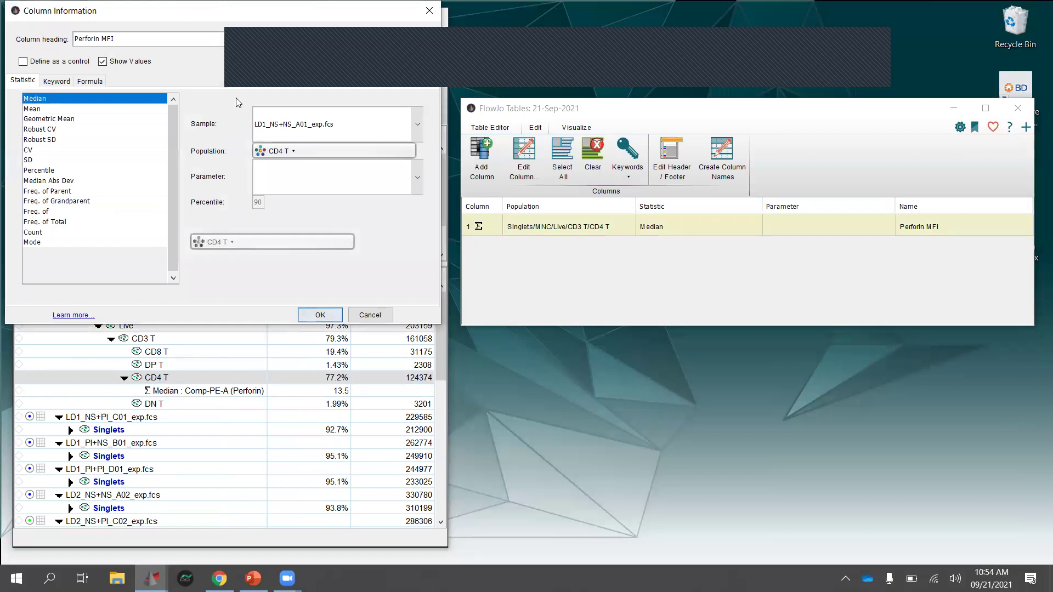
pyautogui.moveTo(185, 13); pyautogui.dragTo(236, 98)
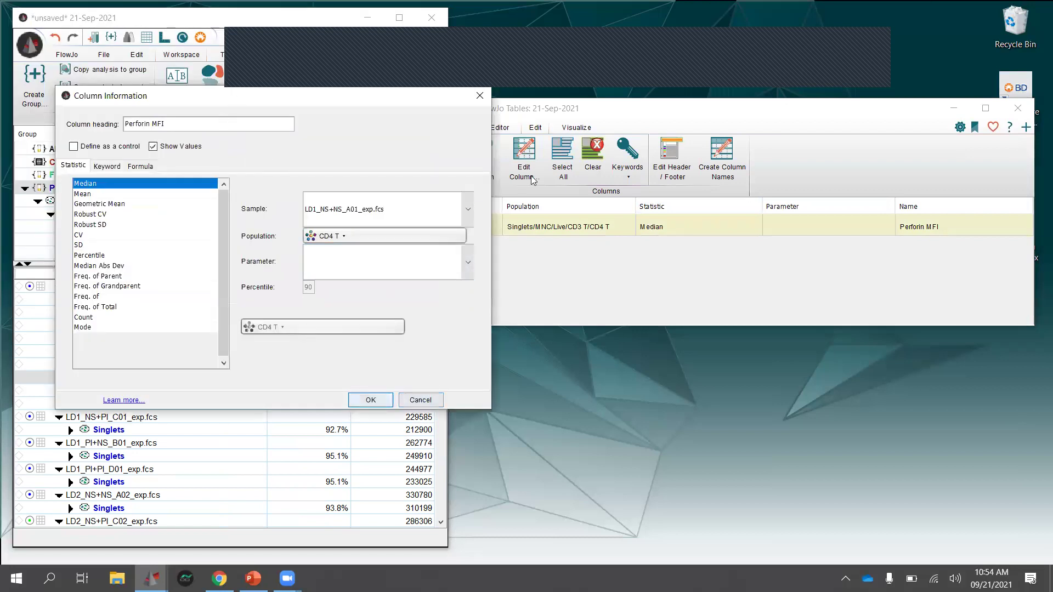
pyautogui.click(480, 95)
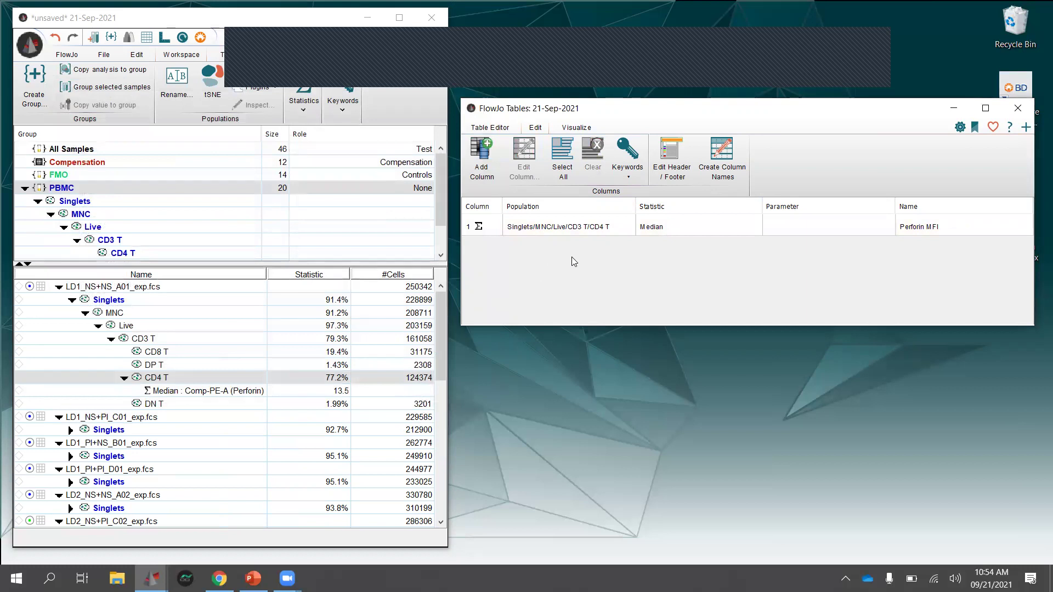
# - Add a table column with the Freq. of statistic for the CD8 T population, using CD3 T as the ancestor
pyautogui.click(482, 168)
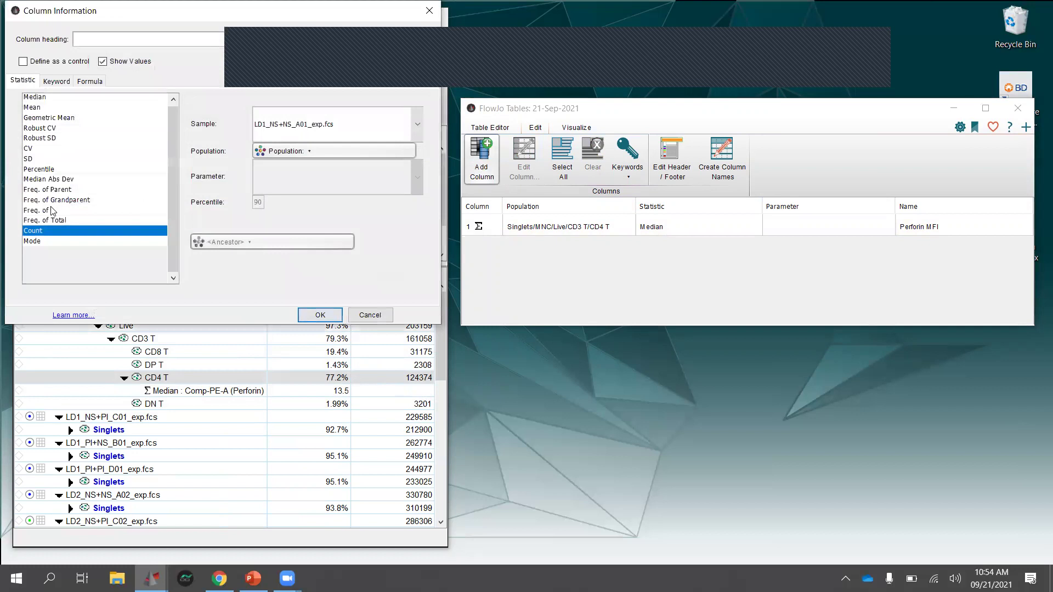
pyautogui.click(52, 211)
pyautogui.click(374, 151)
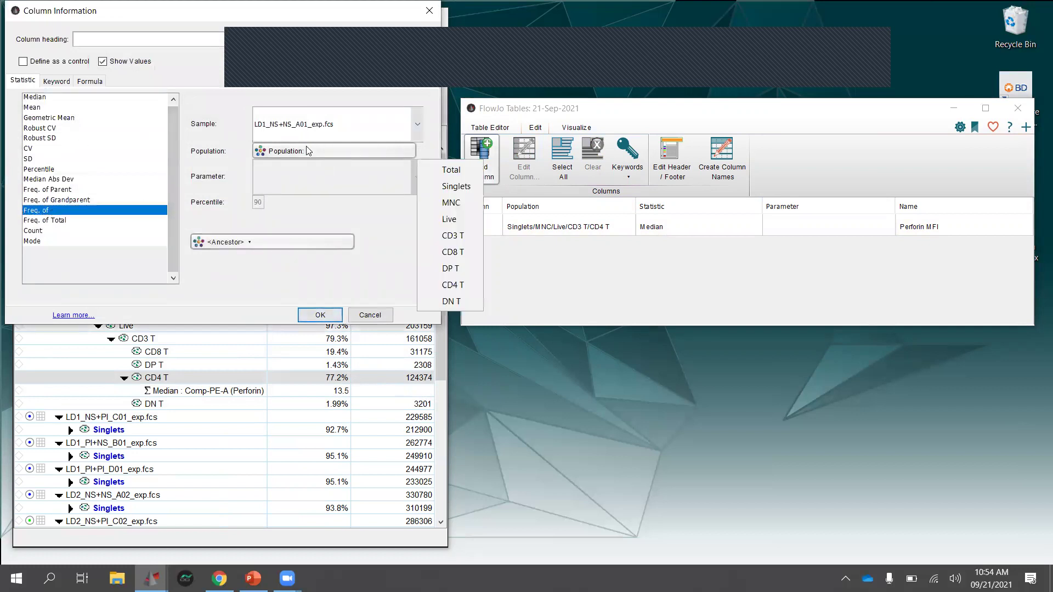
pyautogui.click(463, 253)
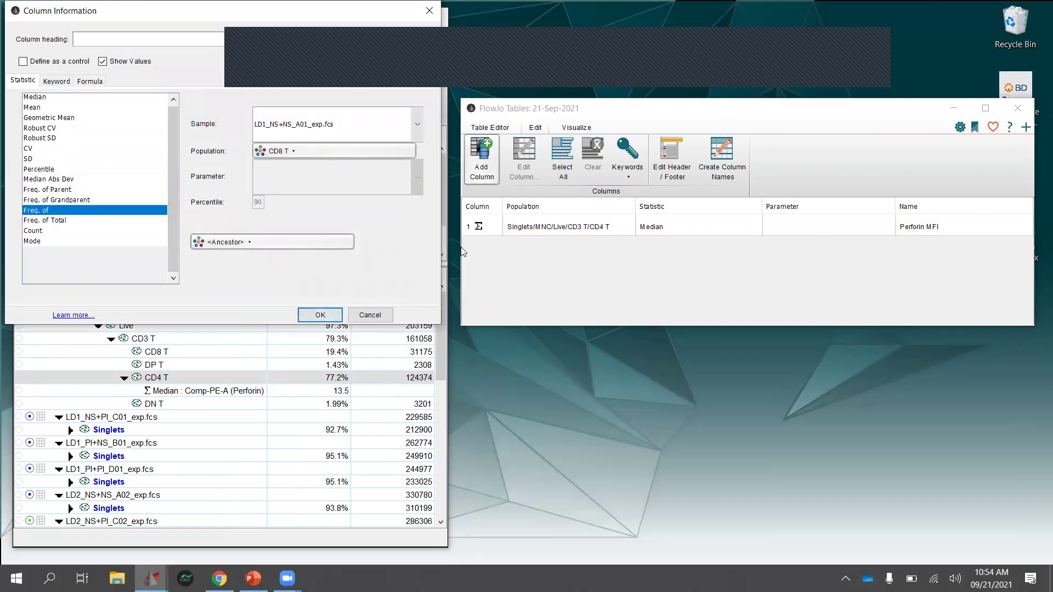
pyautogui.click(251, 243)
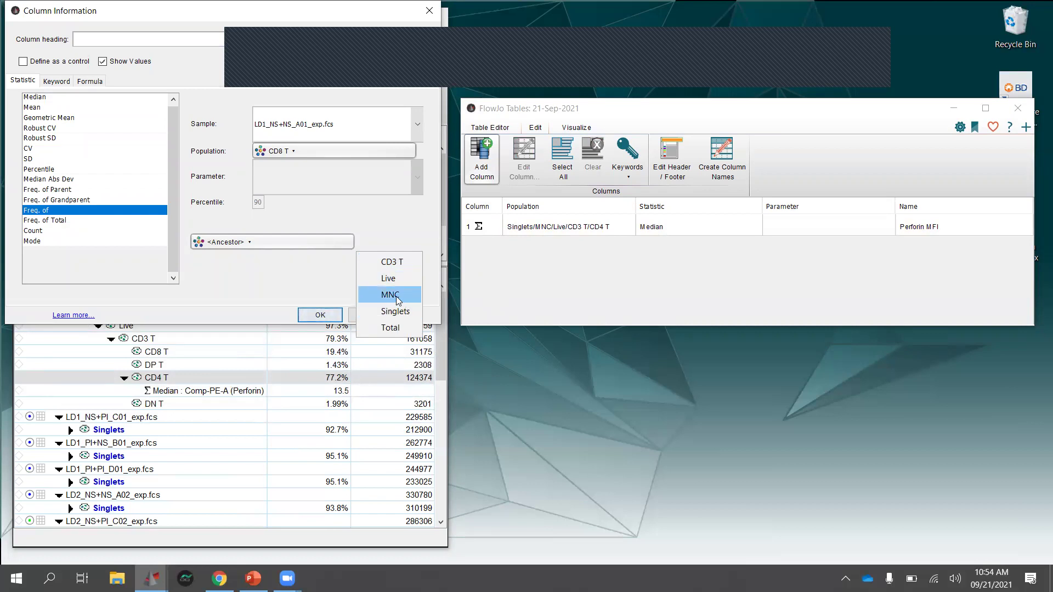
pyautogui.click(236, 246)
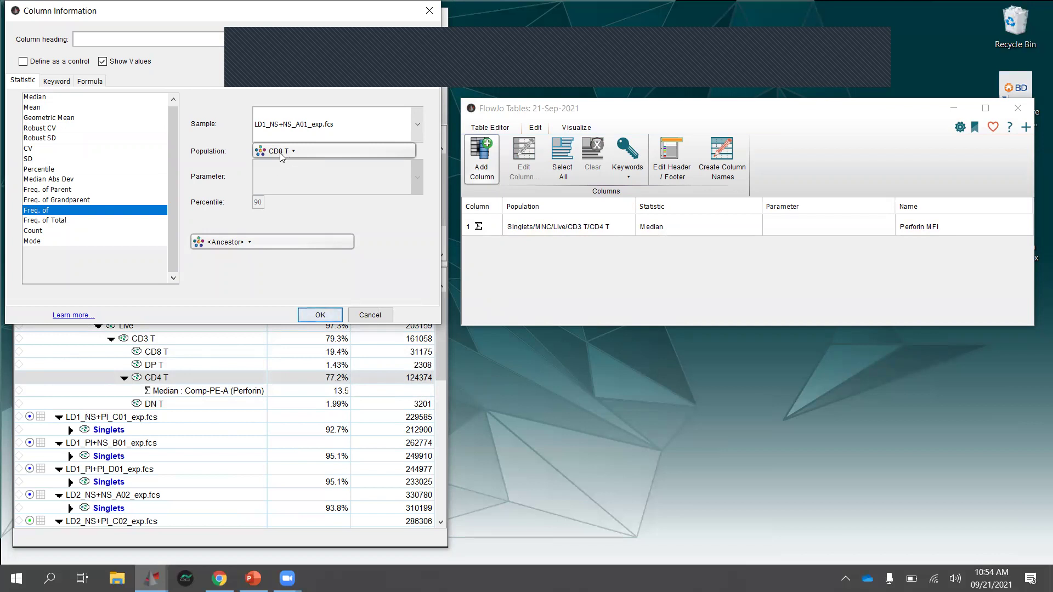
pyautogui.click(247, 242)
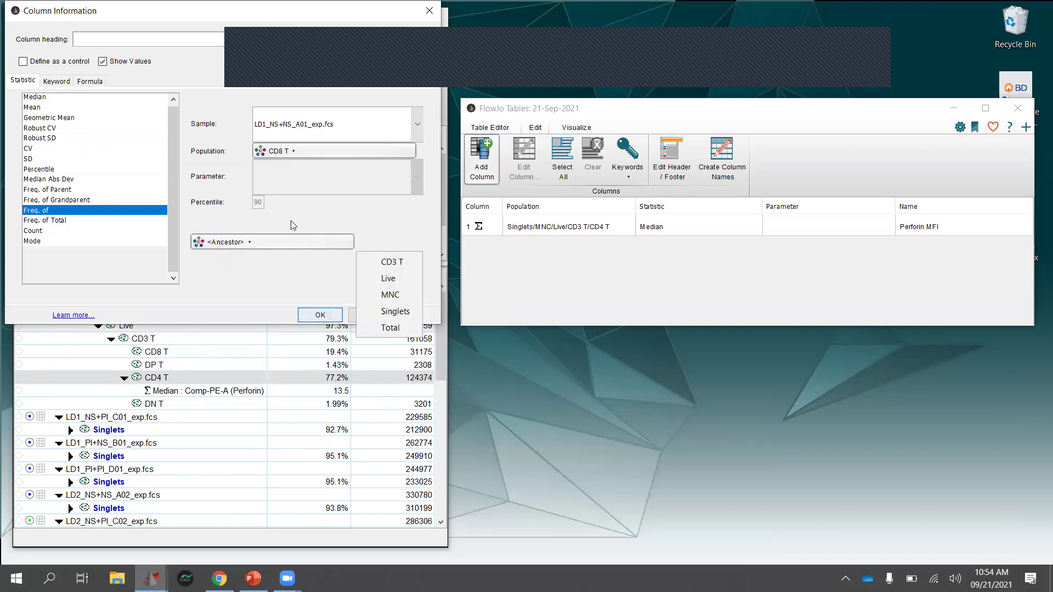
pyautogui.click(392, 261)
pyautogui.click(320, 316)
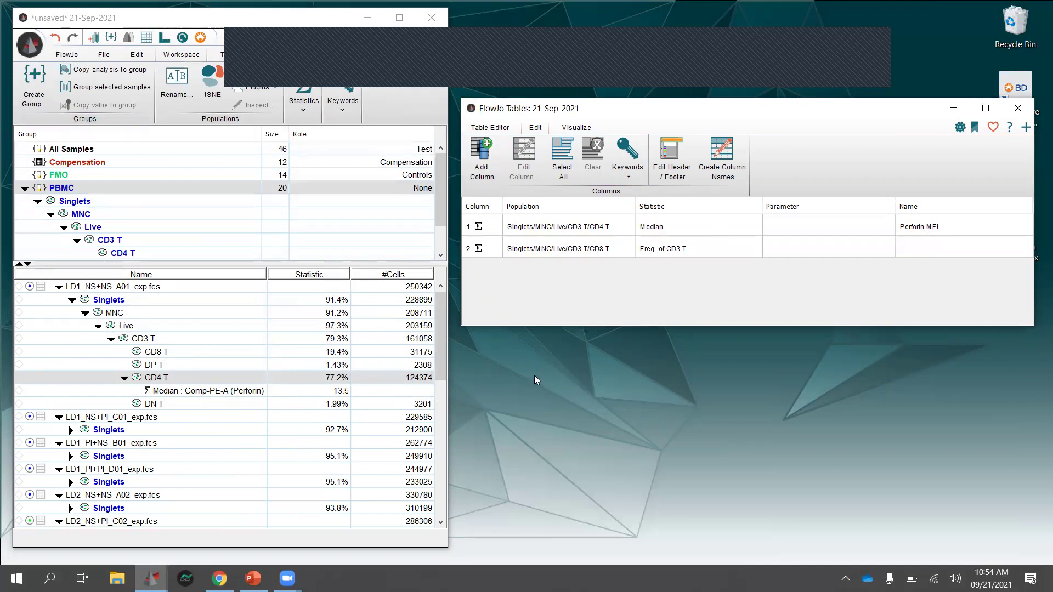
# - Set the table to run on the PBMC group, keeping the iteration by Sample
pyautogui.moveTo(723, 110); pyautogui.dragTo(638, 106)
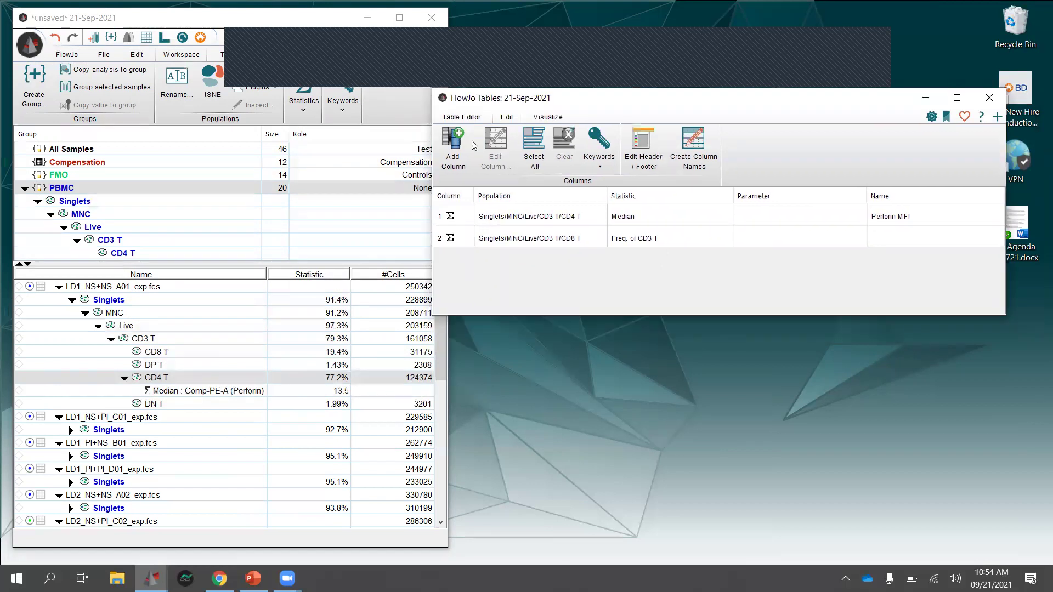
pyautogui.click(462, 118)
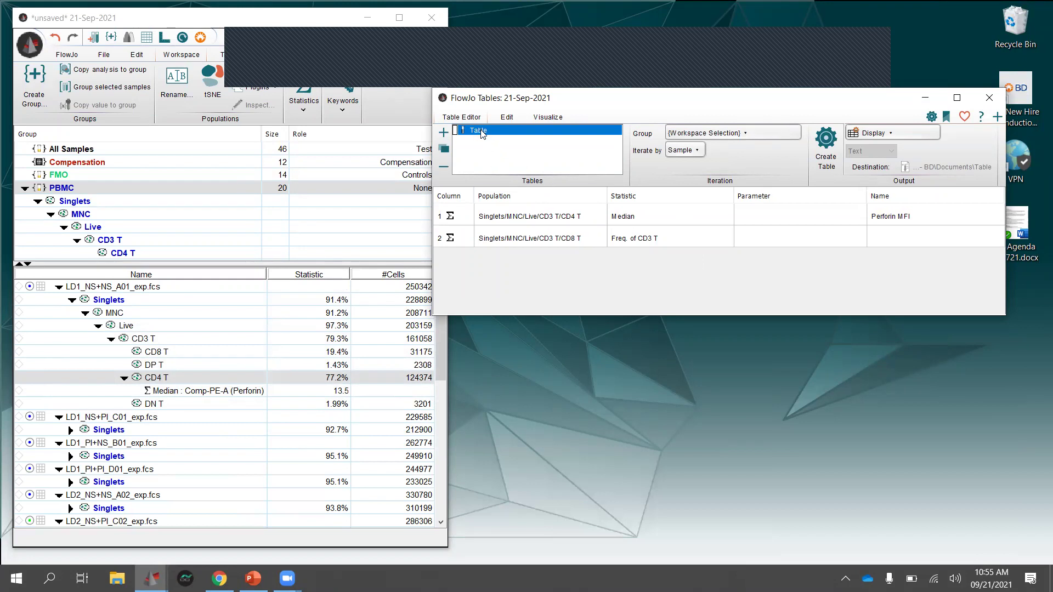
pyautogui.click(724, 136)
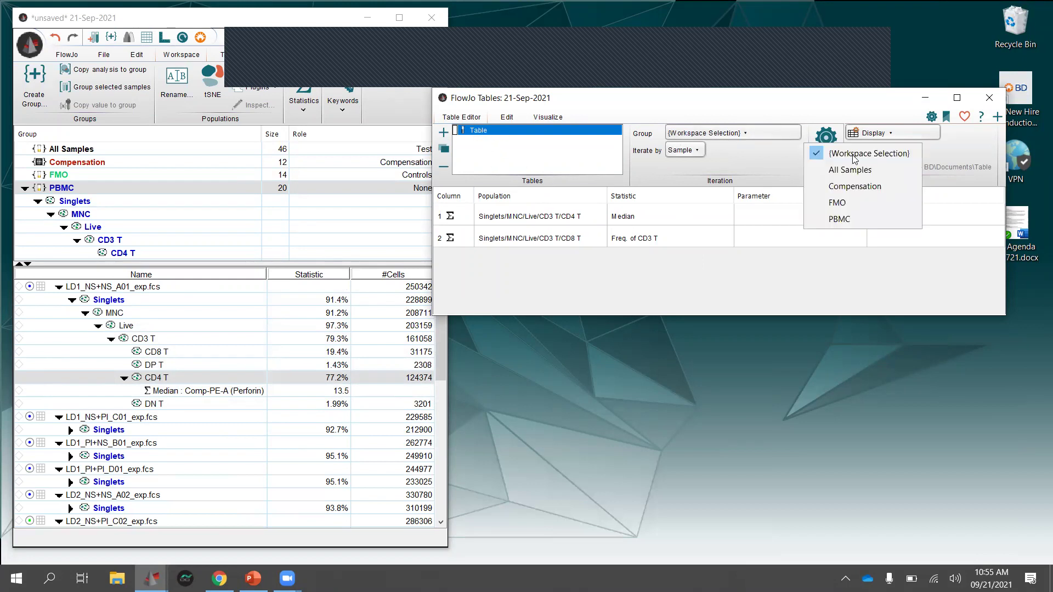
pyautogui.click(844, 219)
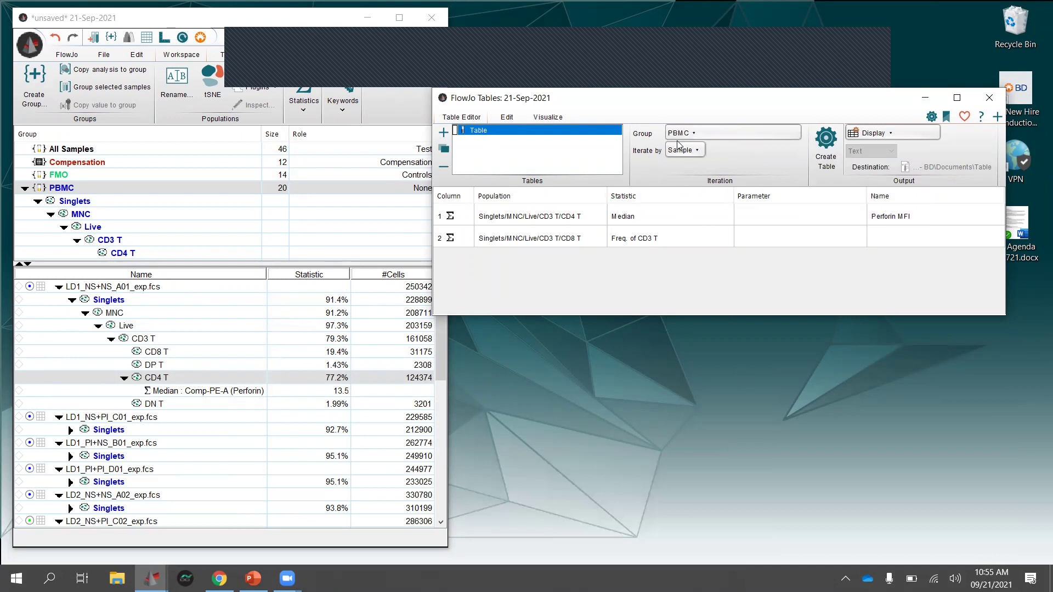
pyautogui.click(689, 153)
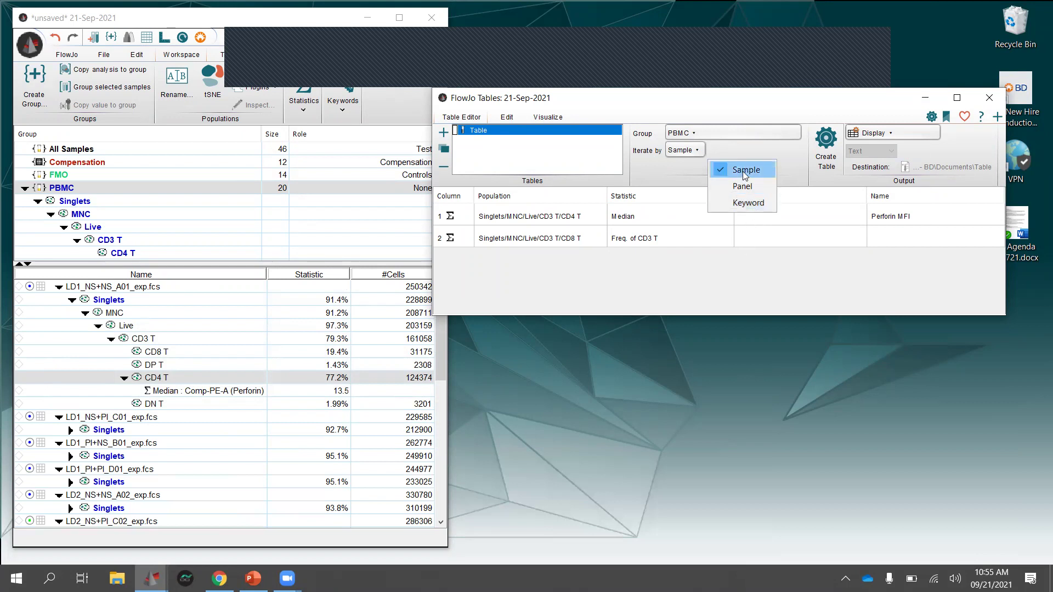
pyautogui.click(670, 275)
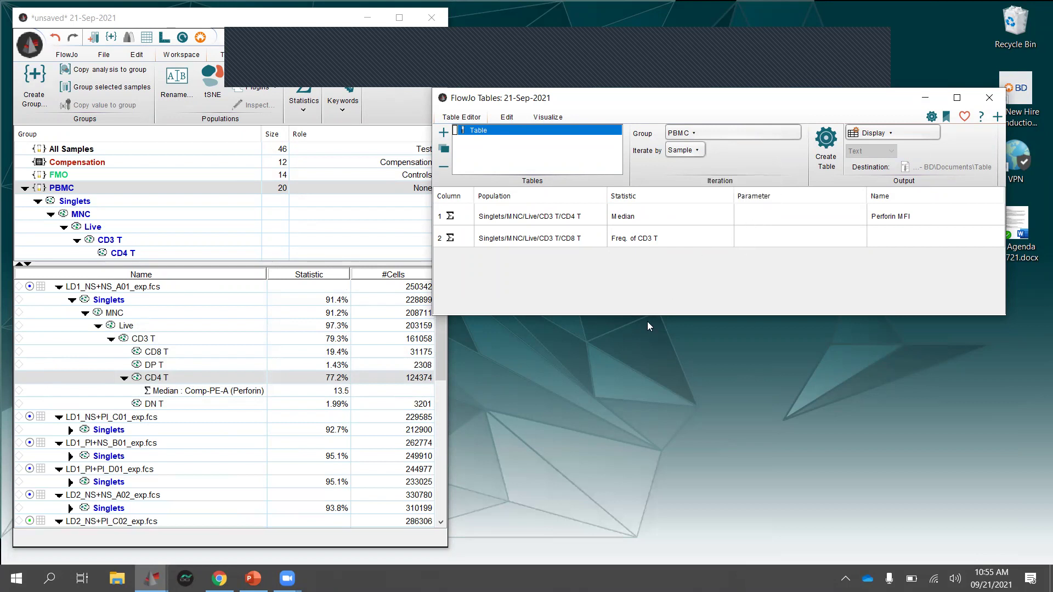
# - Examine the available table output destinations and the table's visualization options
pyautogui.click(884, 137)
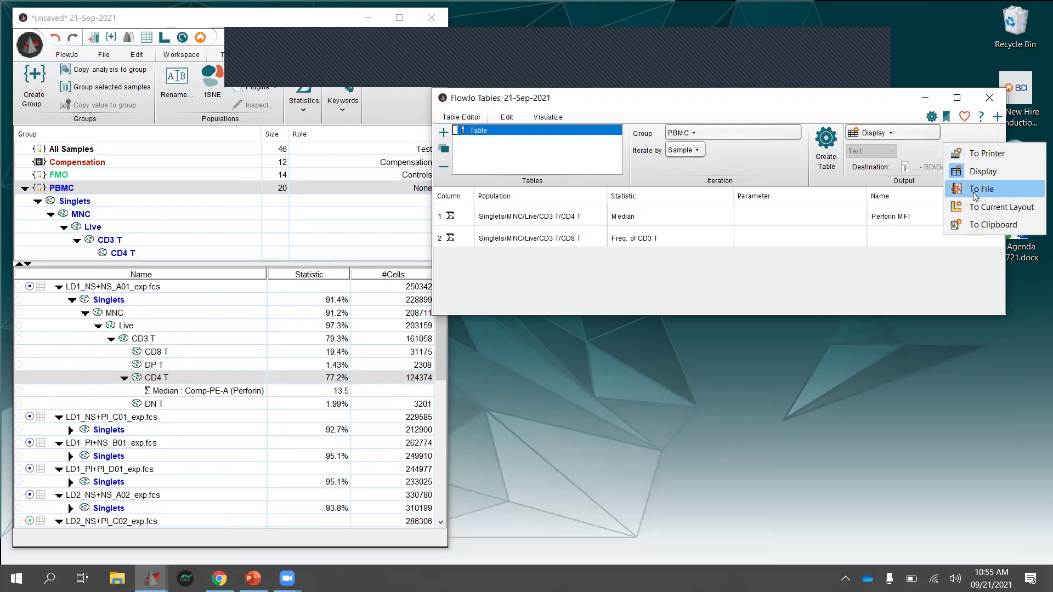
pyautogui.click(943, 160)
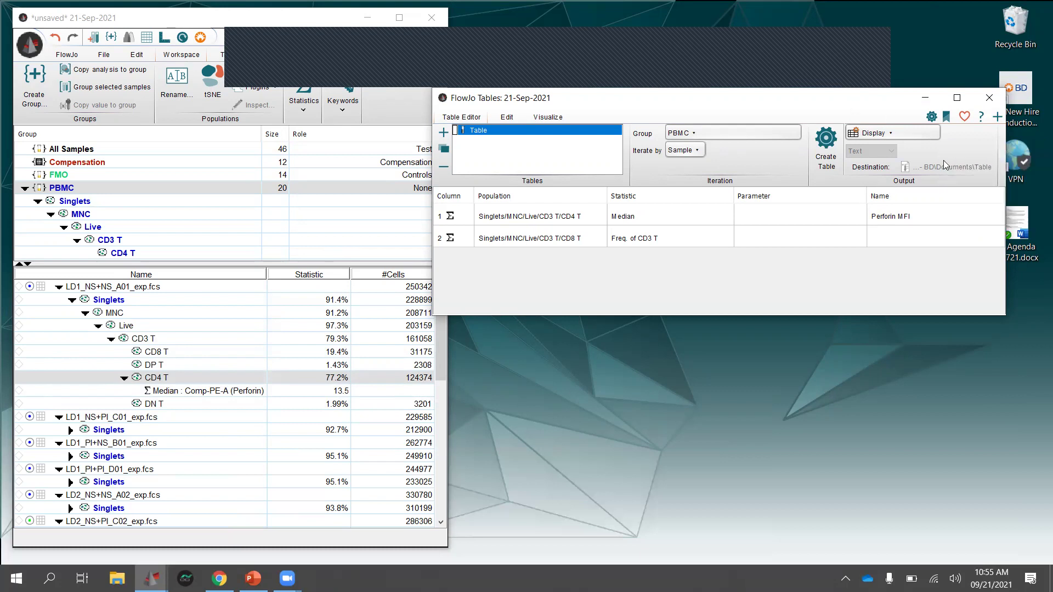
pyautogui.click(548, 117)
pyautogui.click(463, 119)
pyautogui.click(891, 134)
pyautogui.click(857, 257)
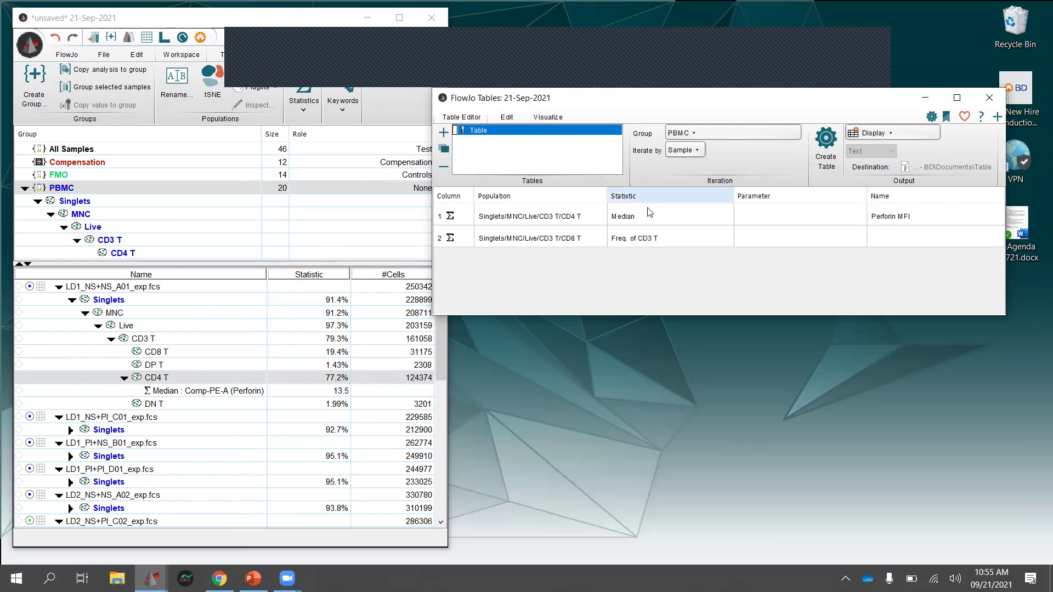
pyautogui.click(506, 115)
pyautogui.click(555, 119)
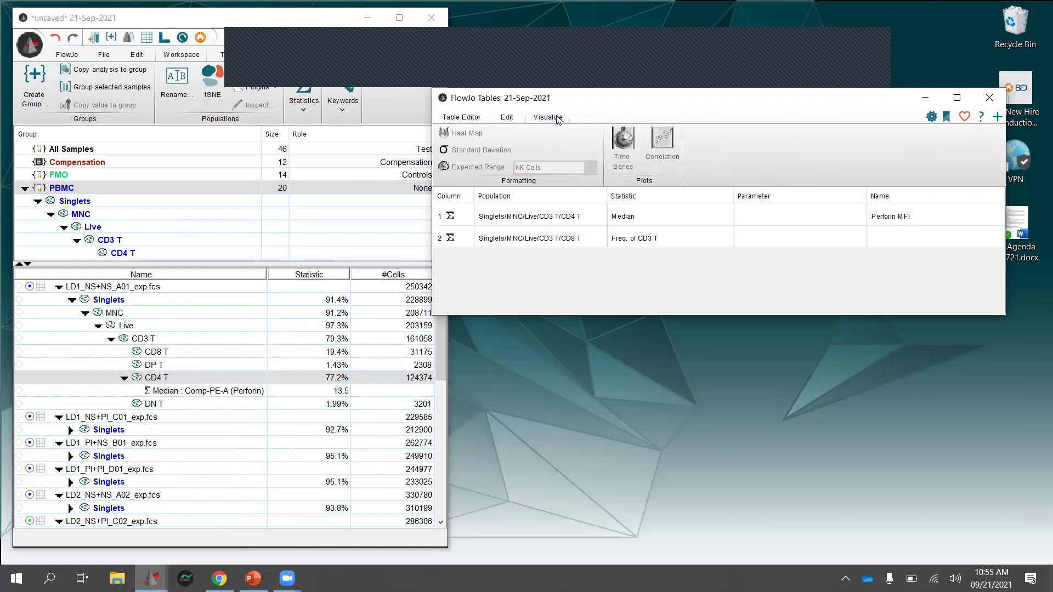
pyautogui.click(471, 117)
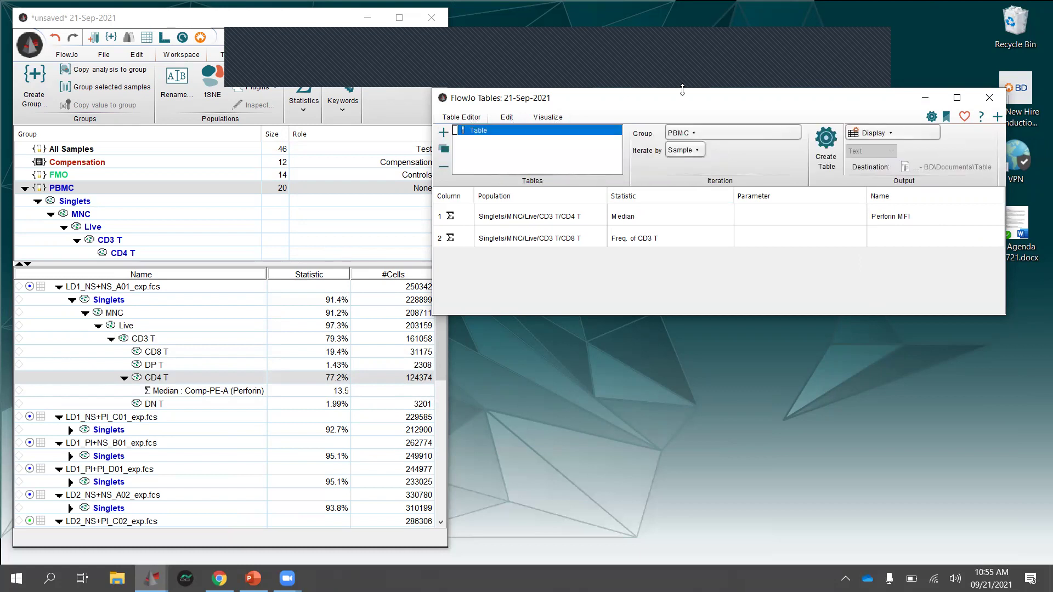
# - Create the table on screen for the PBMC group, widen it to read the sample names, and close it
pyautogui.moveTo(687, 107); pyautogui.dragTo(623, 95)
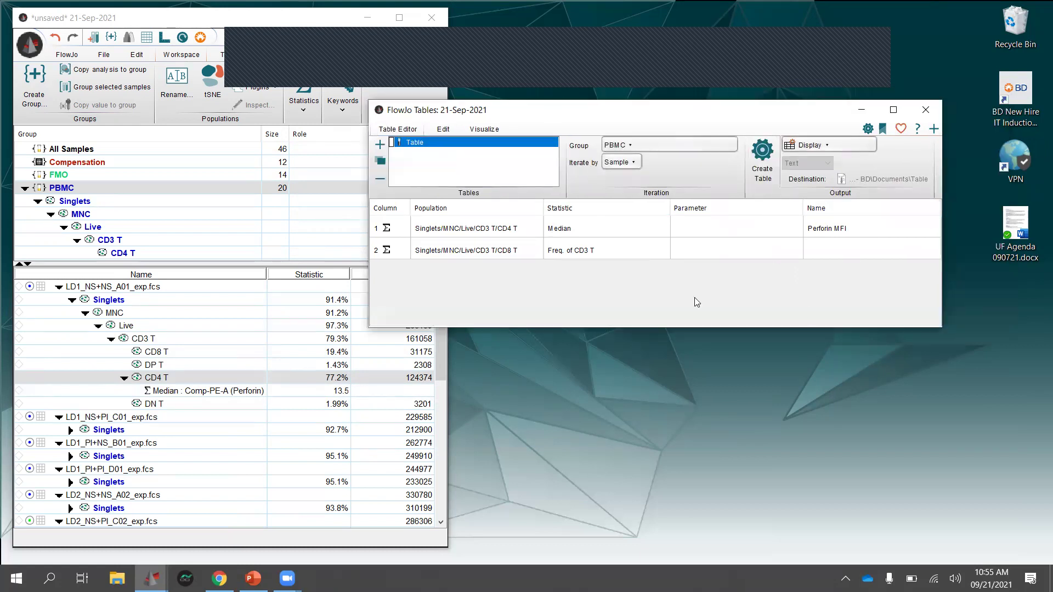
pyautogui.click(762, 156)
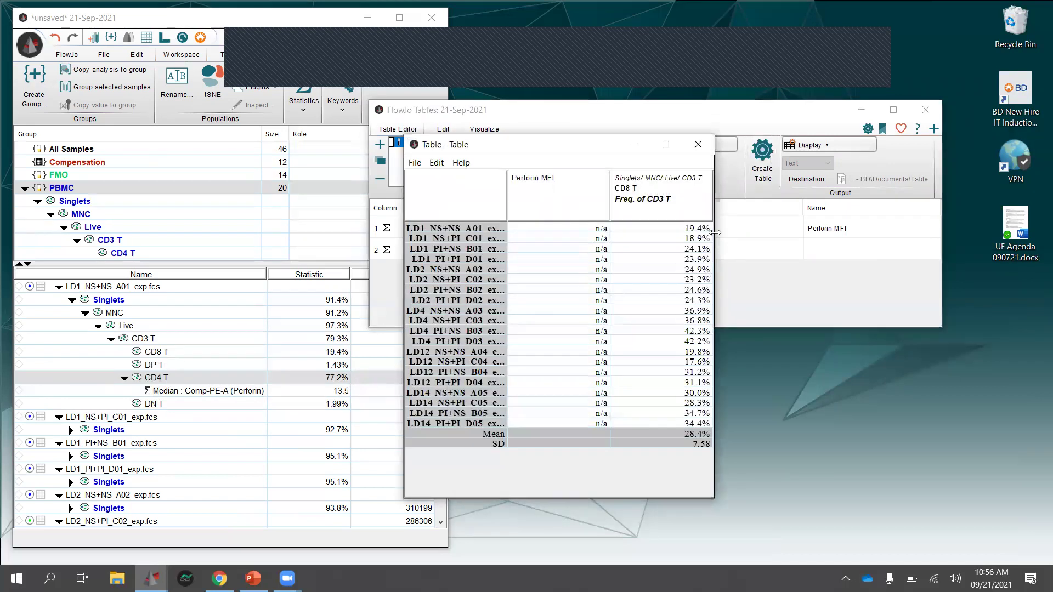
pyautogui.moveTo(716, 222); pyautogui.dragTo(844, 230)
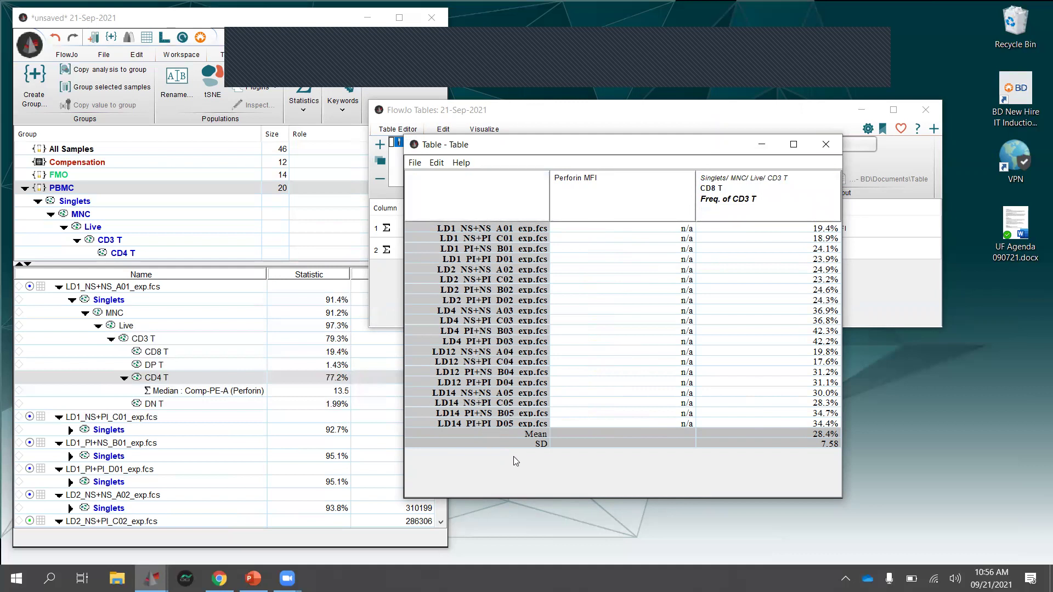
pyautogui.click(826, 144)
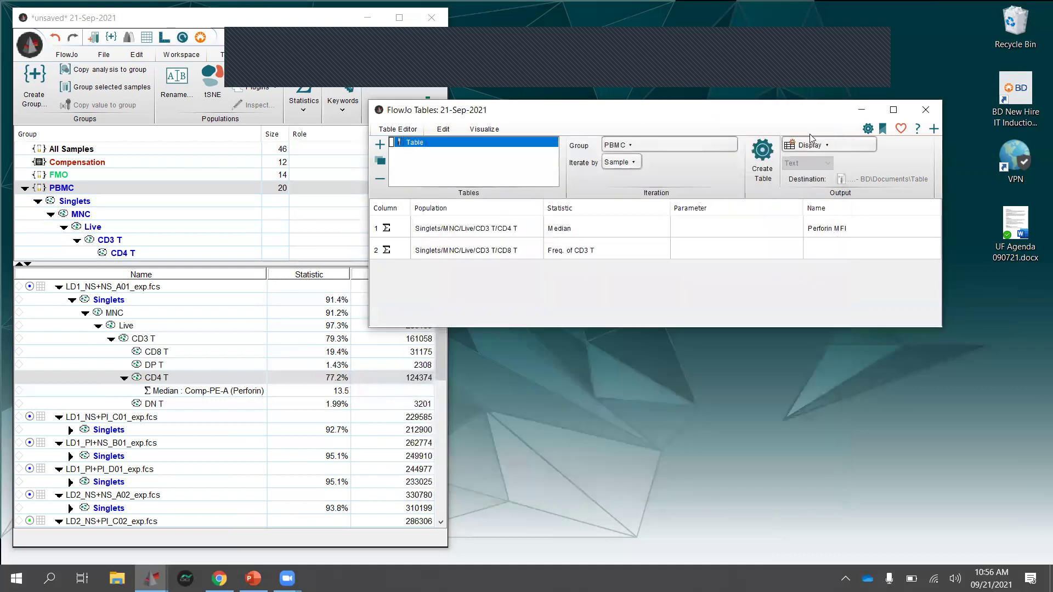
# - Set the table output to an Excel file named Table, with the Desktop as its destination
pyautogui.click(814, 148)
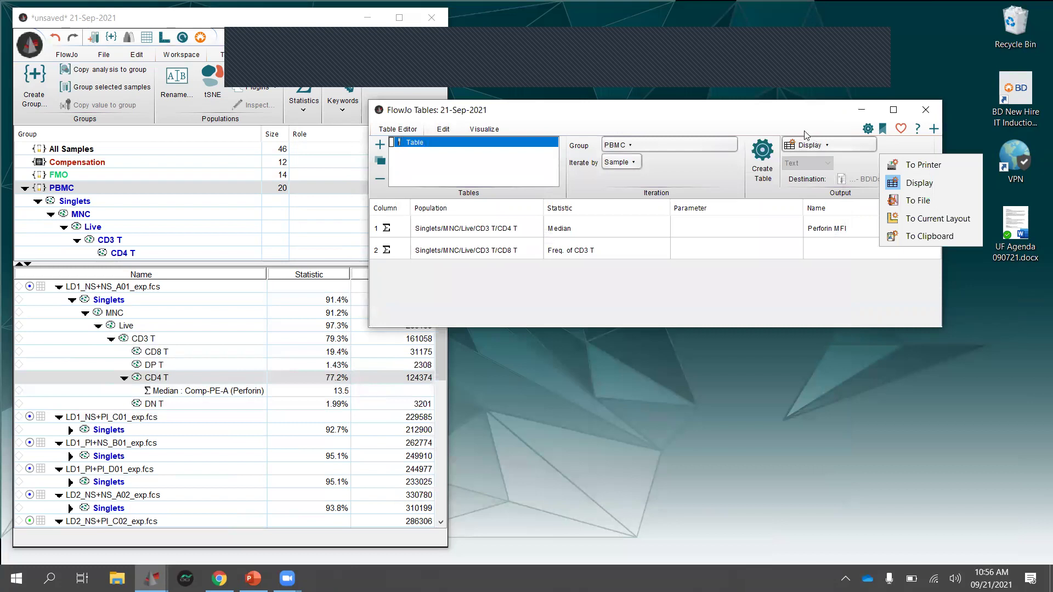
pyautogui.click(918, 201)
pyautogui.click(814, 163)
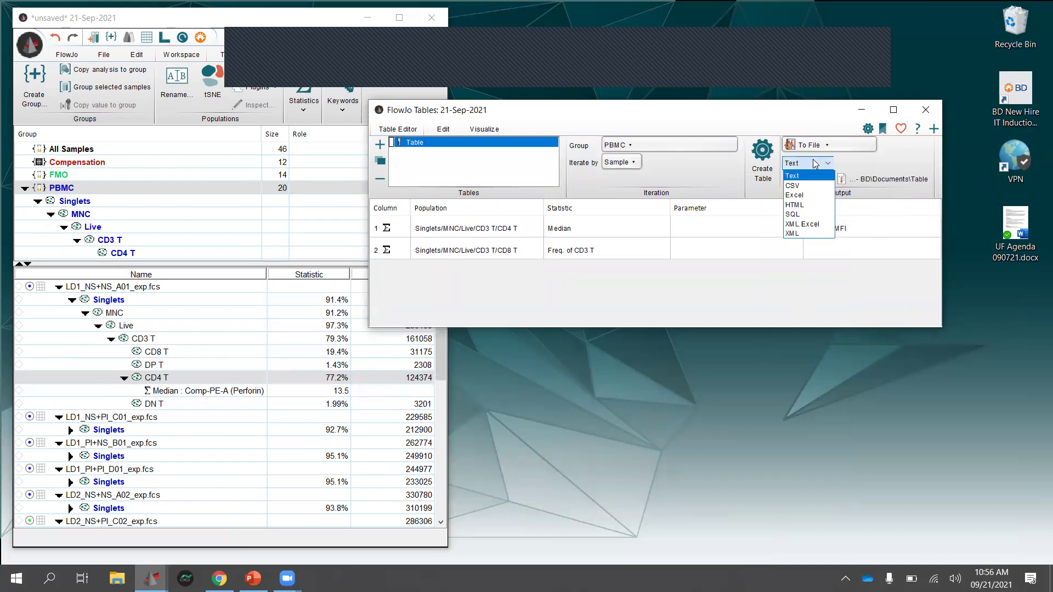
pyautogui.click(802, 195)
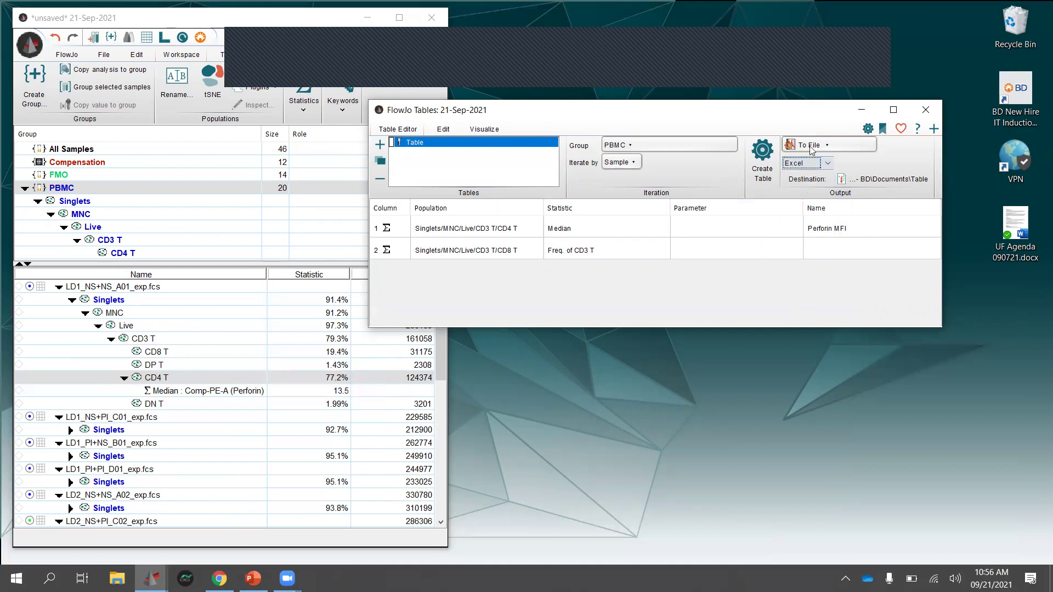
pyautogui.click(875, 179)
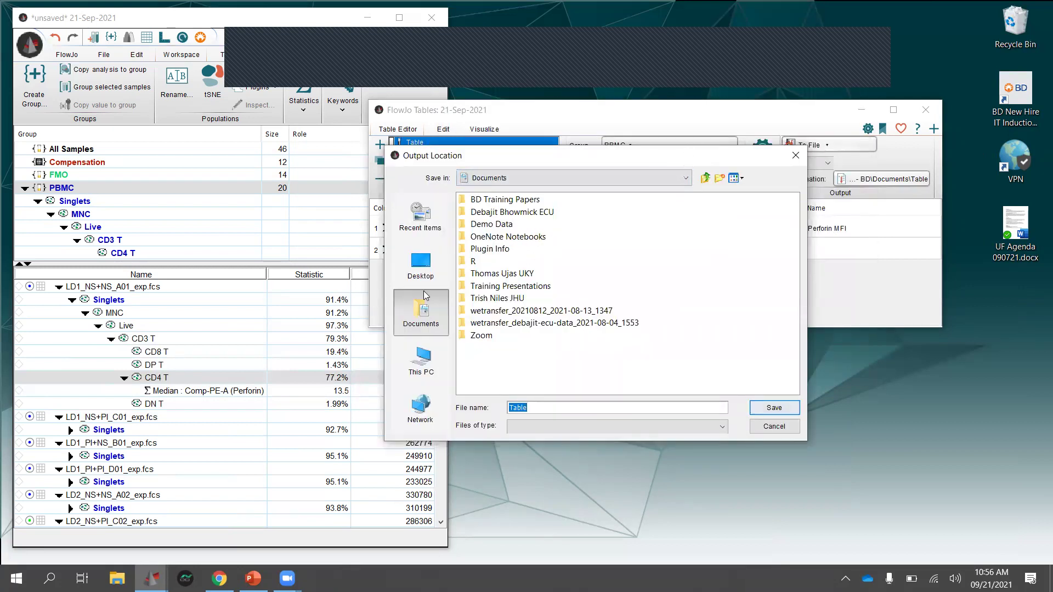
pyautogui.click(421, 265)
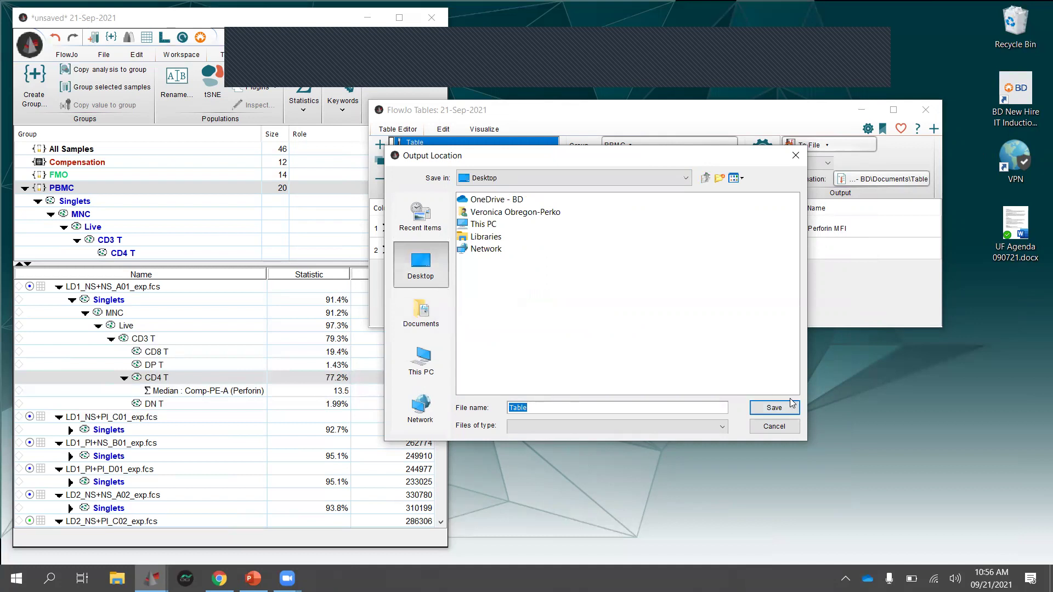
pyautogui.click(773, 407)
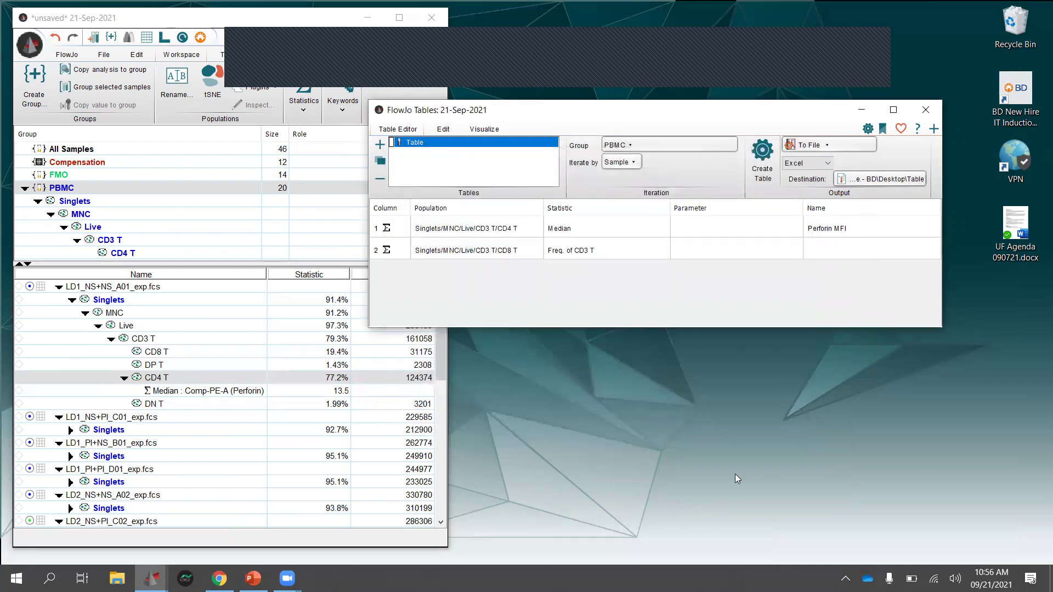
pyautogui.moveTo(793, 112); pyautogui.dragTo(712, 137)
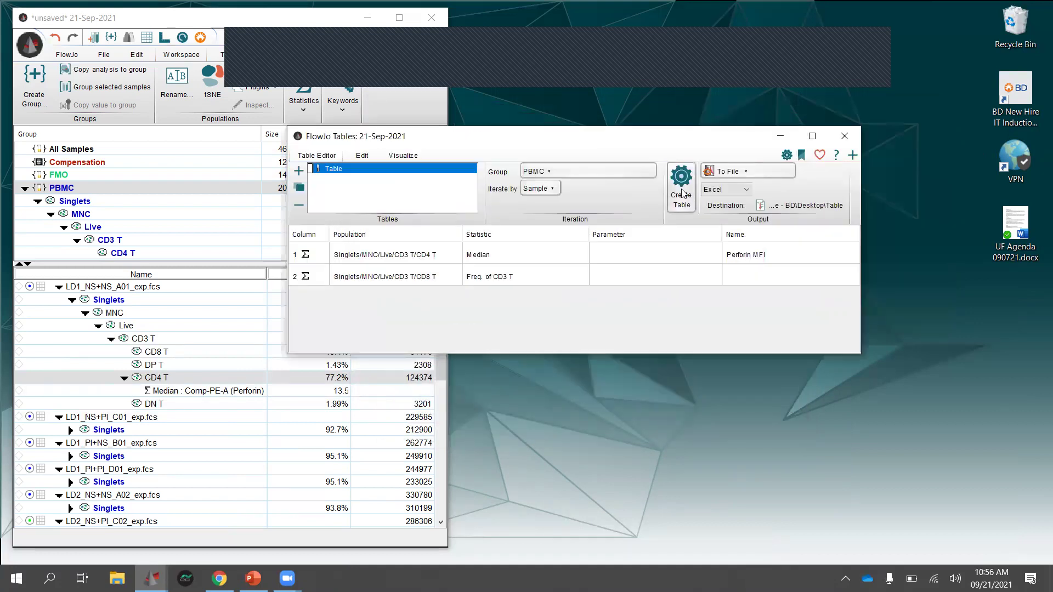
pyautogui.moveTo(604, 141); pyautogui.dragTo(715, 146)
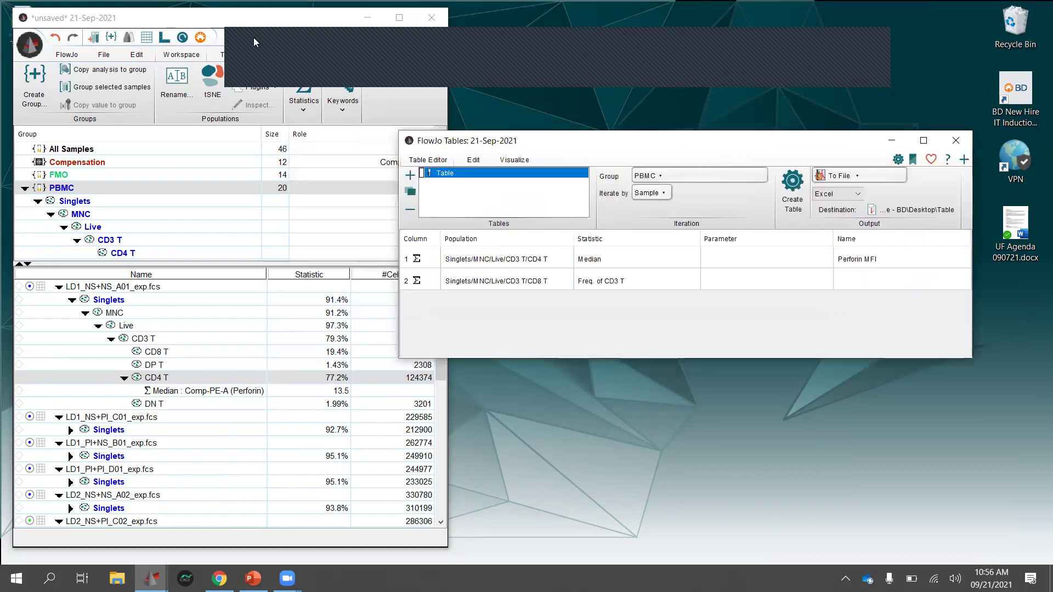
# - Open the exported Table.xls from the desktop to inspect its Perforin MFI and CD8 T frequency columns, then close it
pyautogui.click(200, 21)
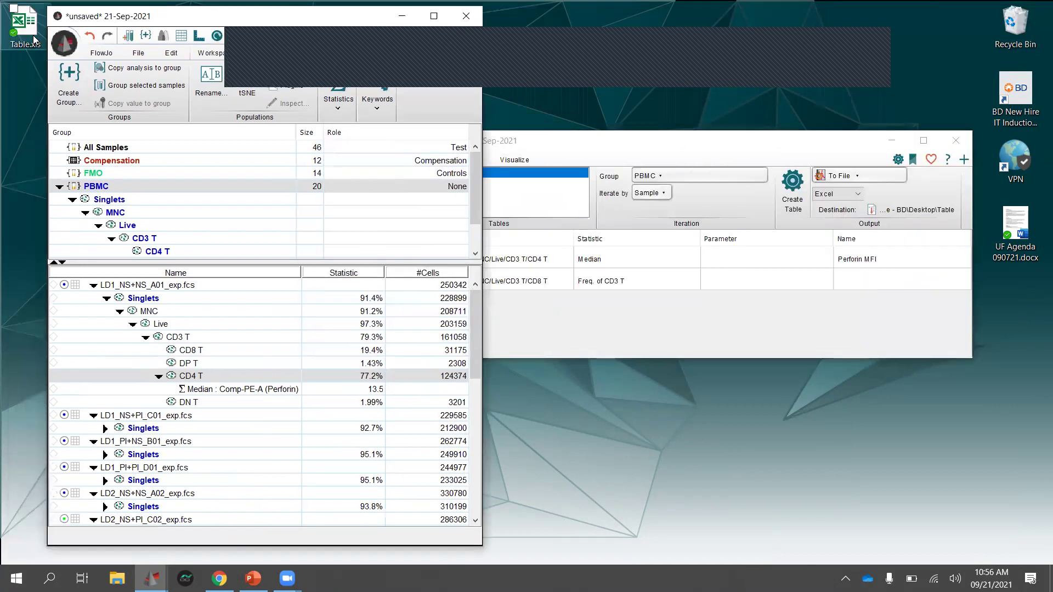
pyautogui.moveTo(231, 19); pyautogui.dragTo(265, 16)
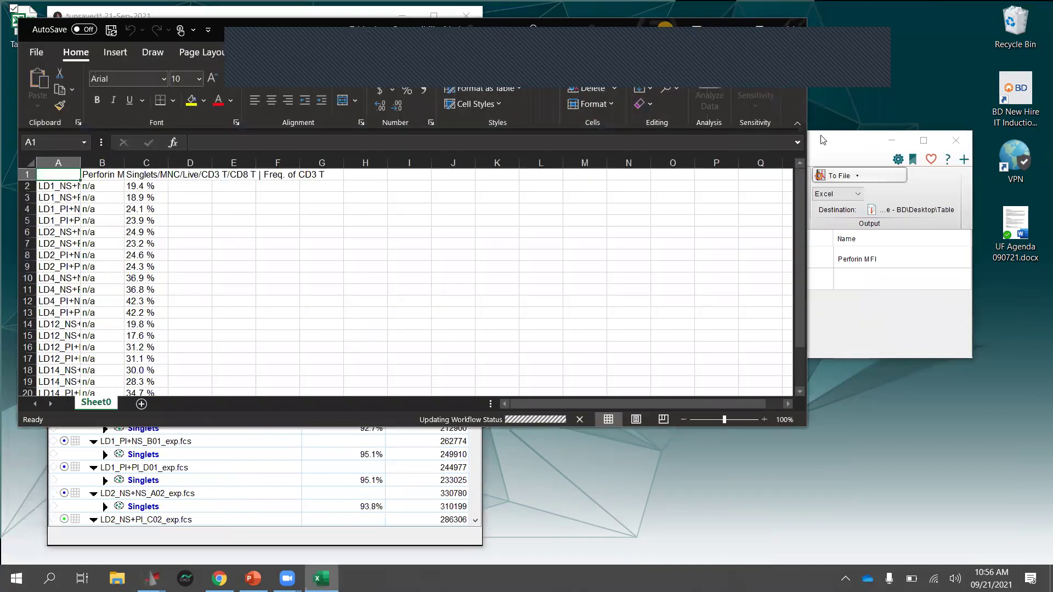
pyautogui.moveTo(164, 186); pyautogui.dragTo(141, 402)
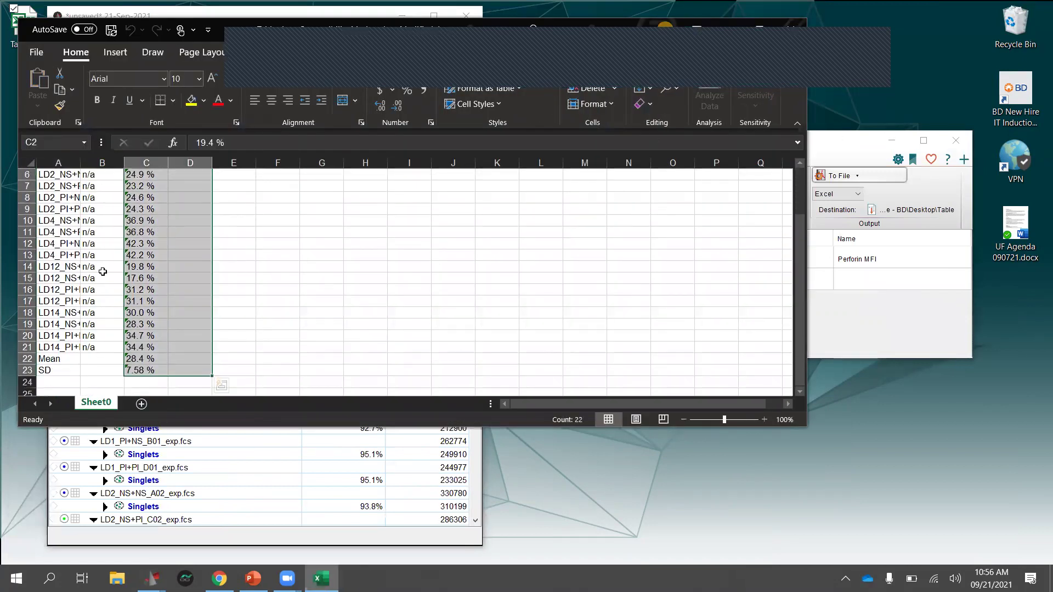
pyautogui.moveTo(91, 231); pyautogui.dragTo(120, 359)
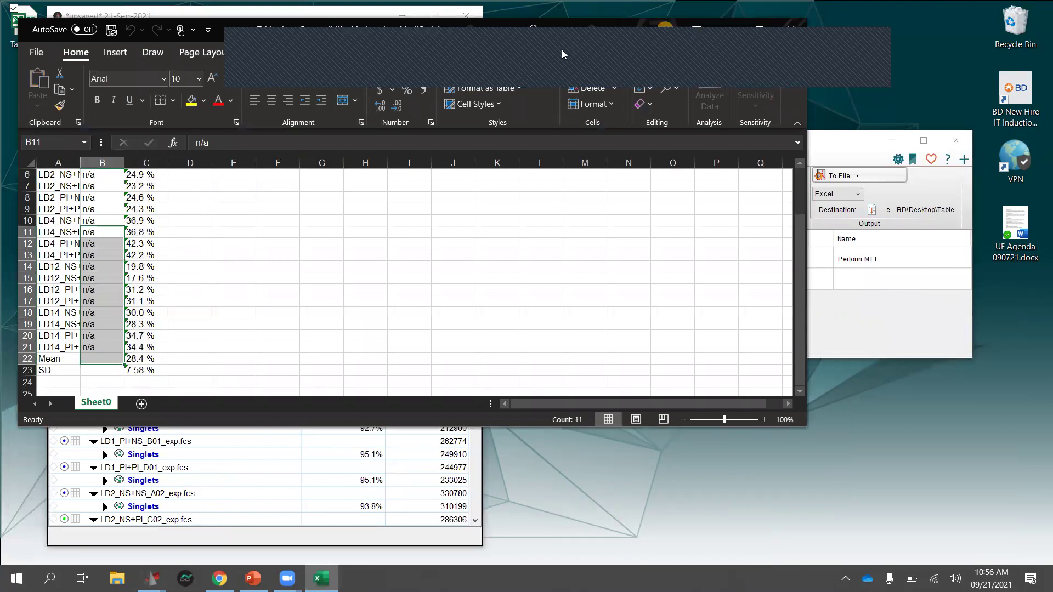
pyautogui.click(788, 31)
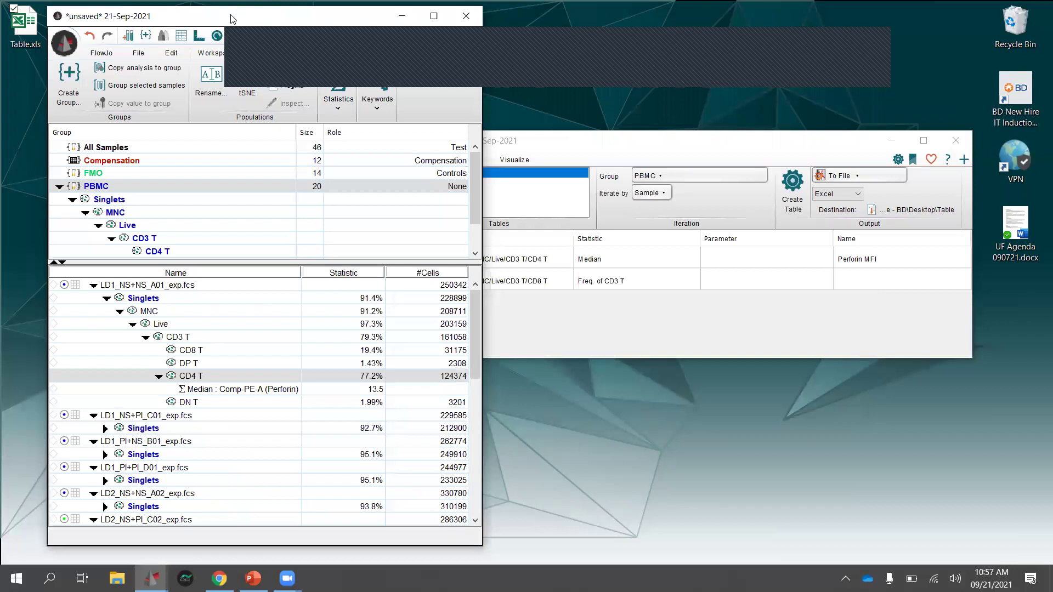
# - Switch the table's output from file back to on-screen display
pyautogui.moveTo(247, 25); pyautogui.dragTo(213, 24)
pyautogui.moveTo(516, 140); pyautogui.dragTo(554, 124)
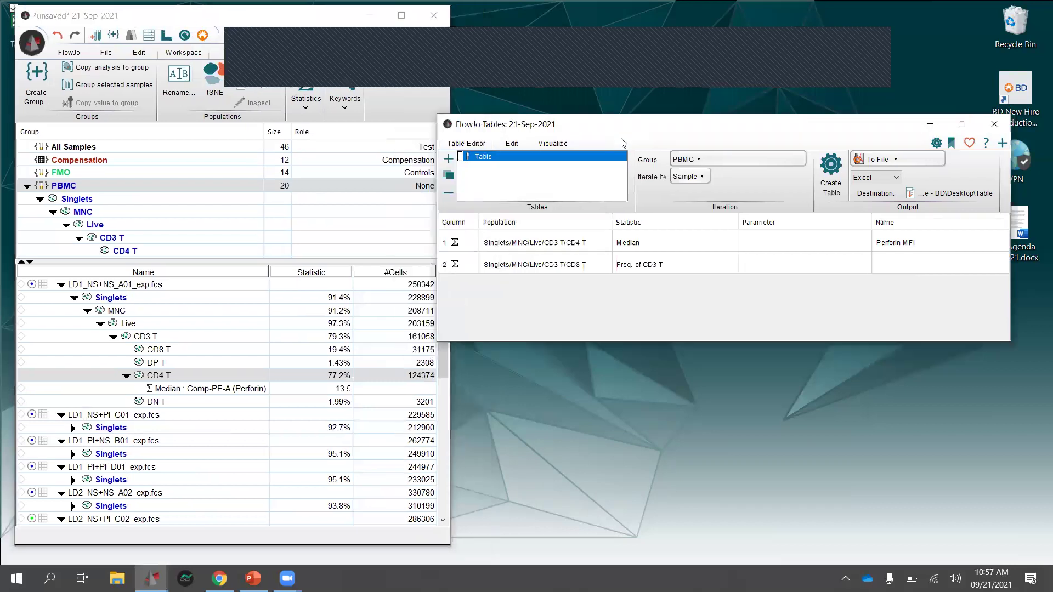
pyautogui.click(553, 144)
pyautogui.click(505, 241)
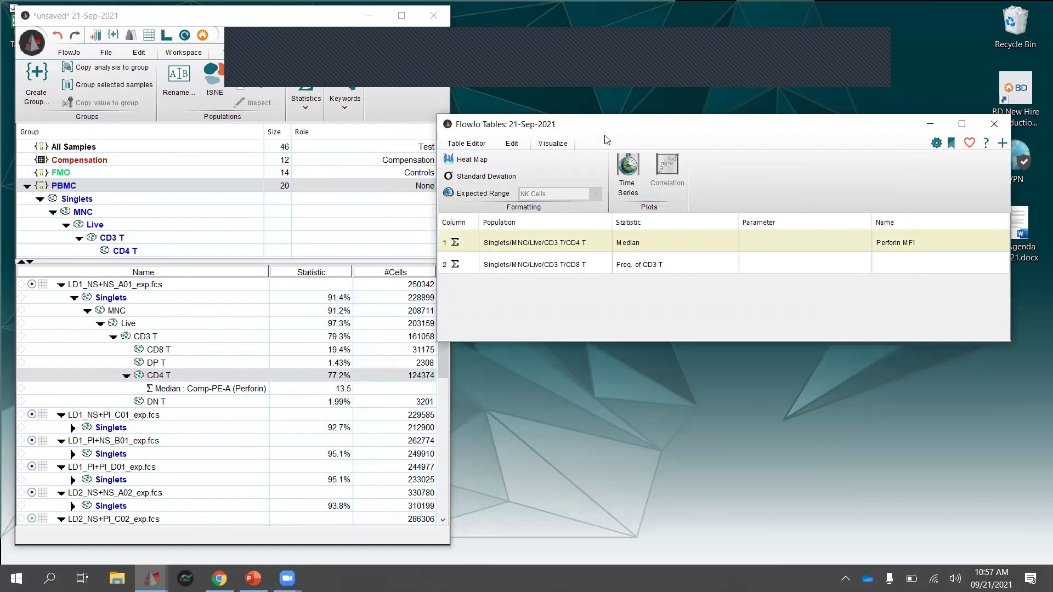
pyautogui.moveTo(597, 128); pyautogui.dragTo(578, 115)
pyautogui.click(448, 131)
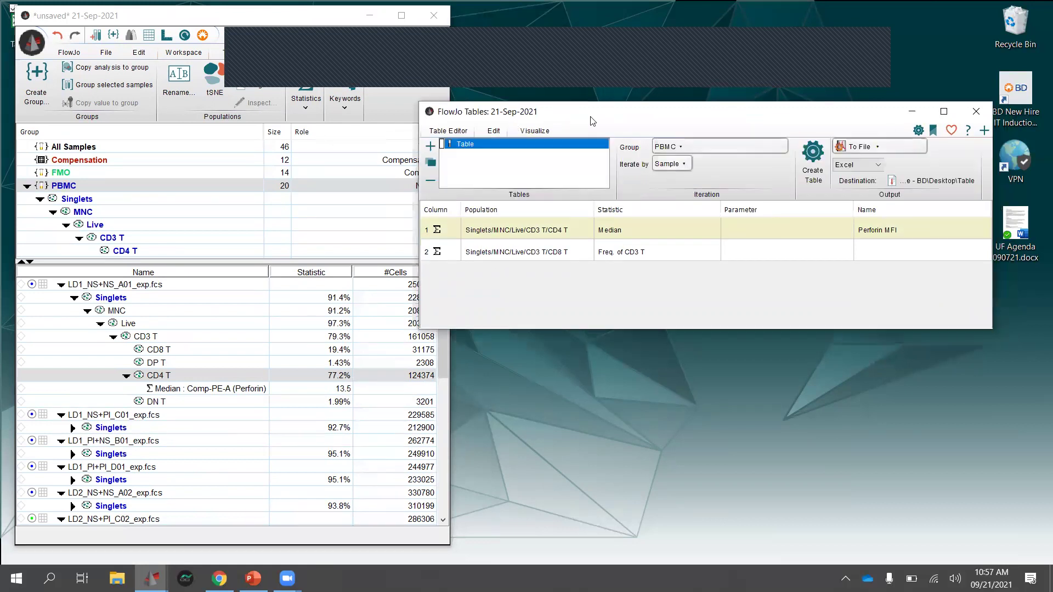
pyautogui.click(877, 149)
pyautogui.click(949, 186)
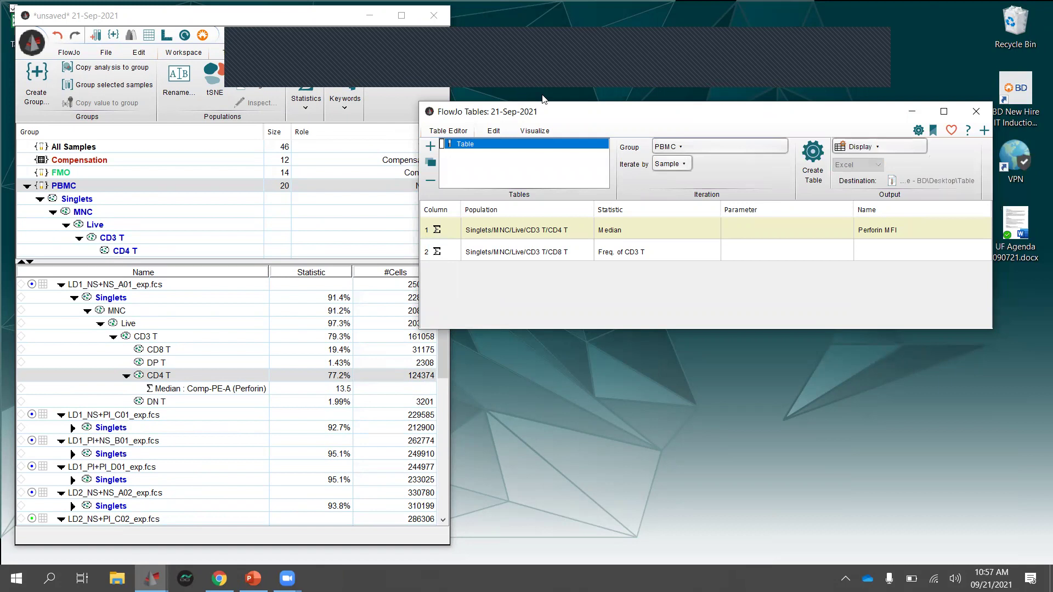
# - Apply heat map formatting to the CD8 T Freq. of CD3 T column of the table
pyautogui.click(545, 131)
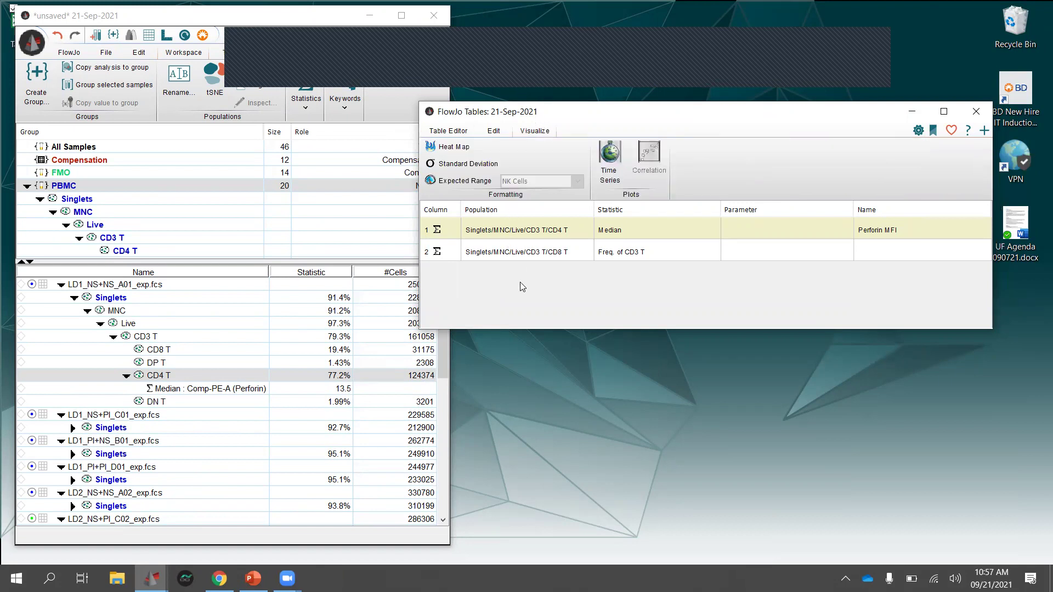
pyautogui.keyDown('shift'); pyautogui.click(514, 251); pyautogui.keyUp('shift')
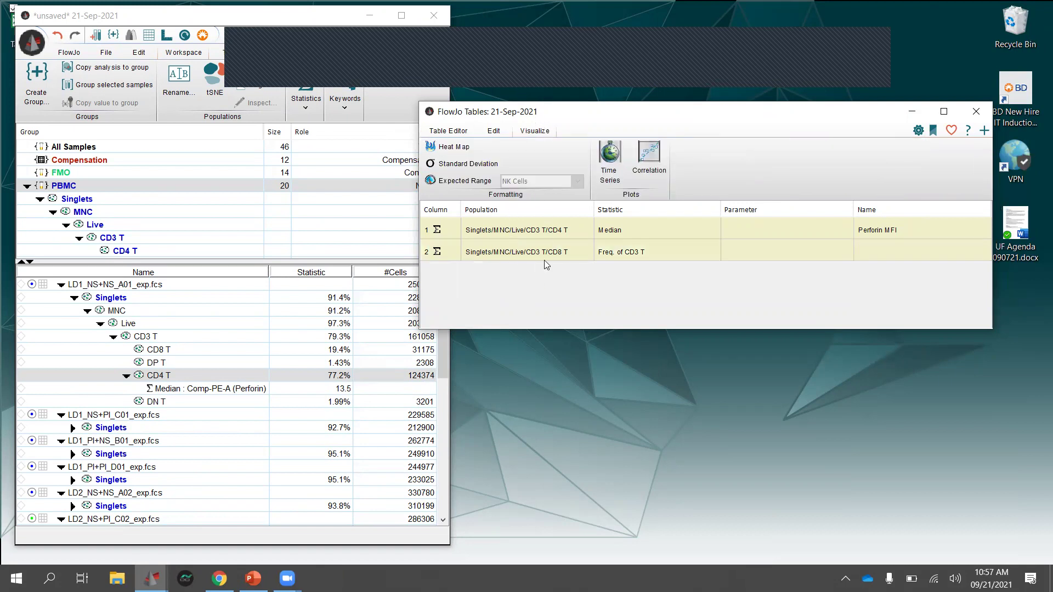
pyautogui.click(539, 284)
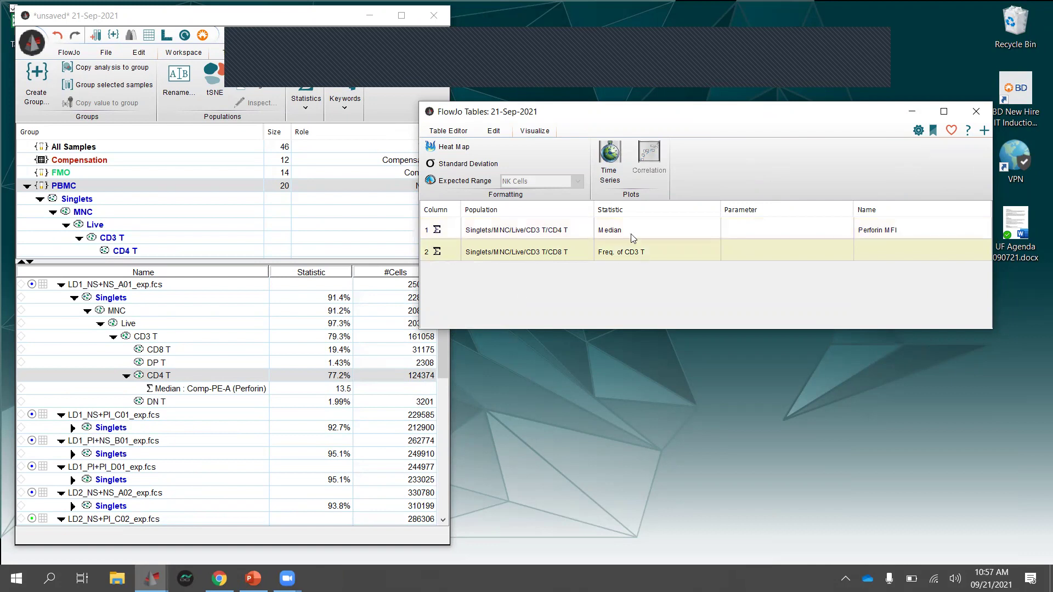
pyautogui.click(467, 151)
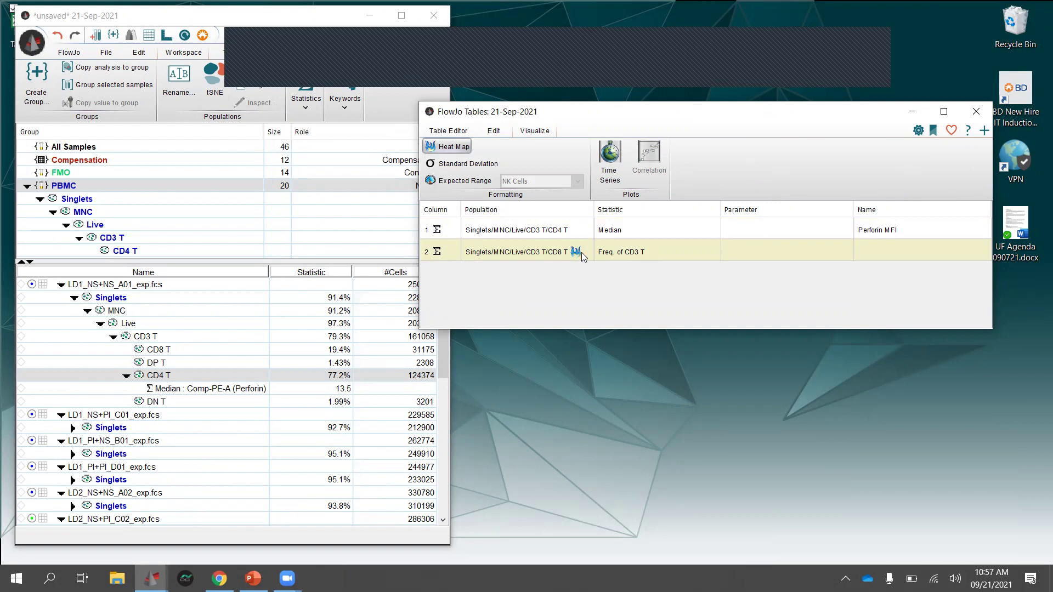
# - Create the table on screen to view the heat map, then close the table and the table editor
pyautogui.click(461, 130)
pyautogui.click(812, 159)
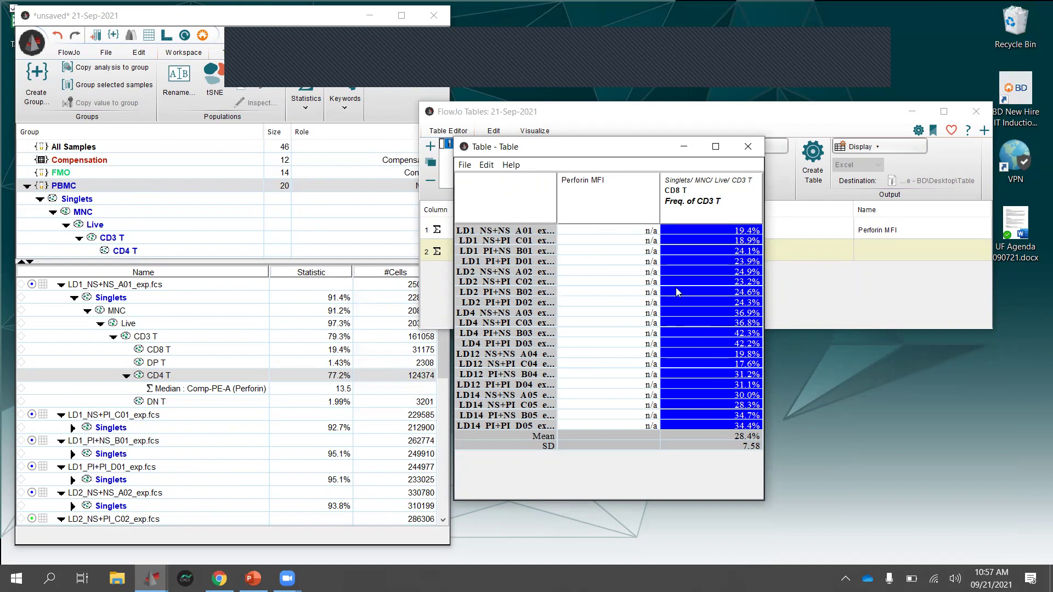
pyautogui.click(748, 145)
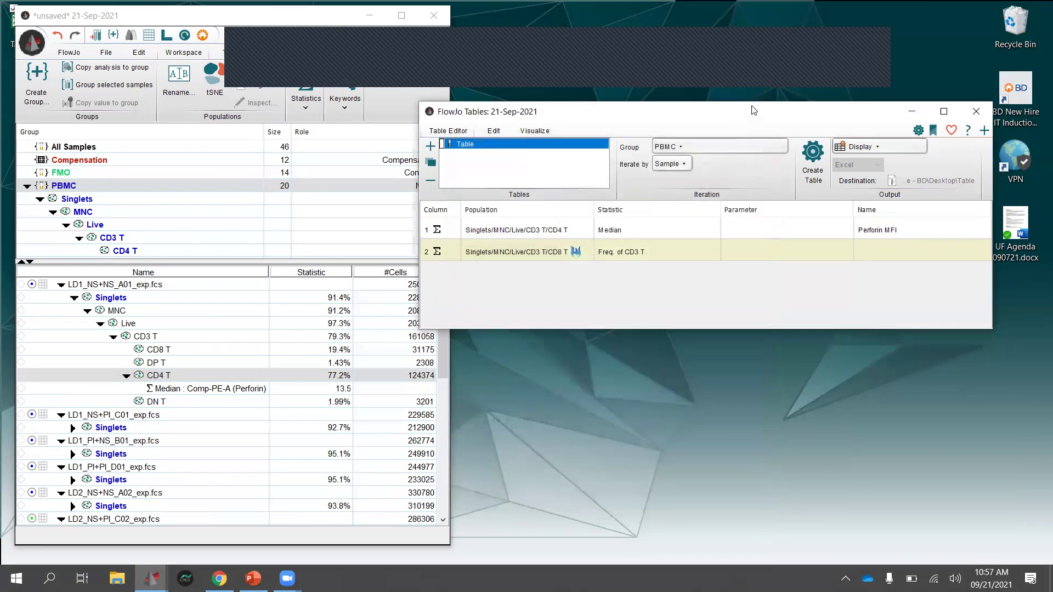
pyautogui.moveTo(757, 120); pyautogui.dragTo(767, 121)
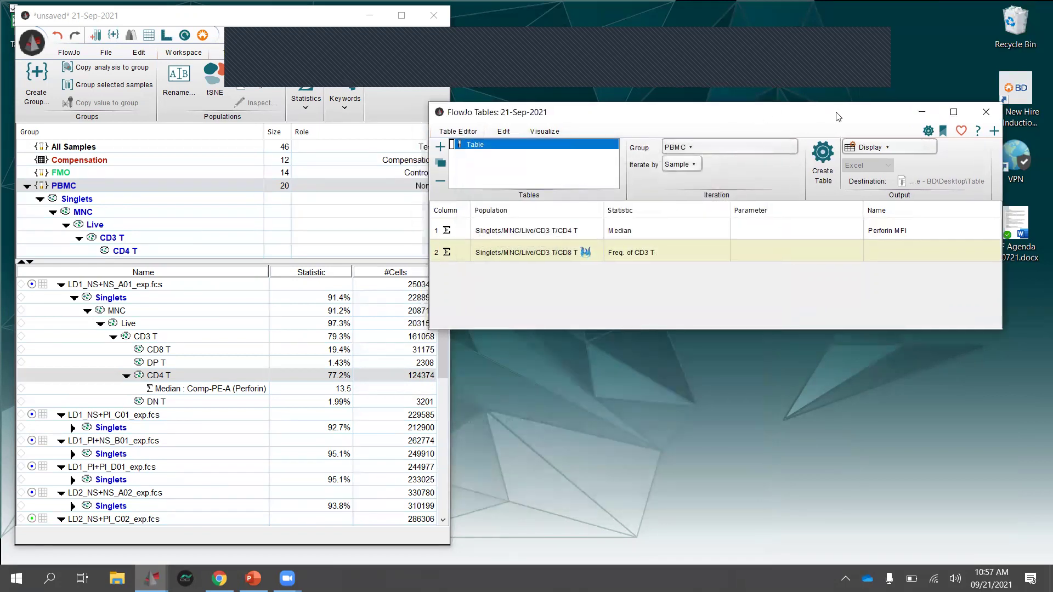
pyautogui.moveTo(814, 118); pyautogui.dragTo(787, 167)
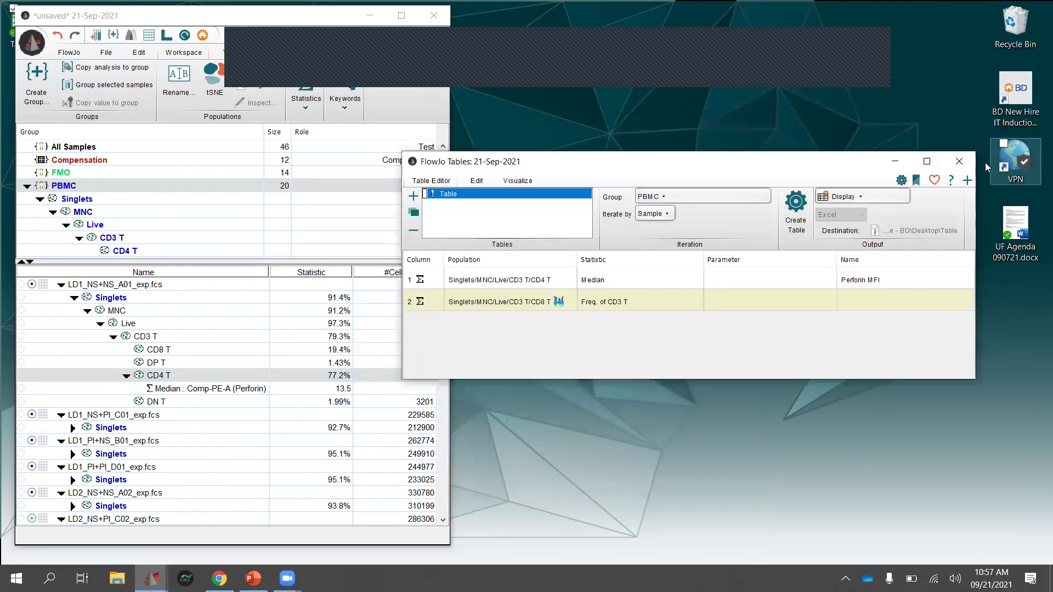
pyautogui.click(957, 159)
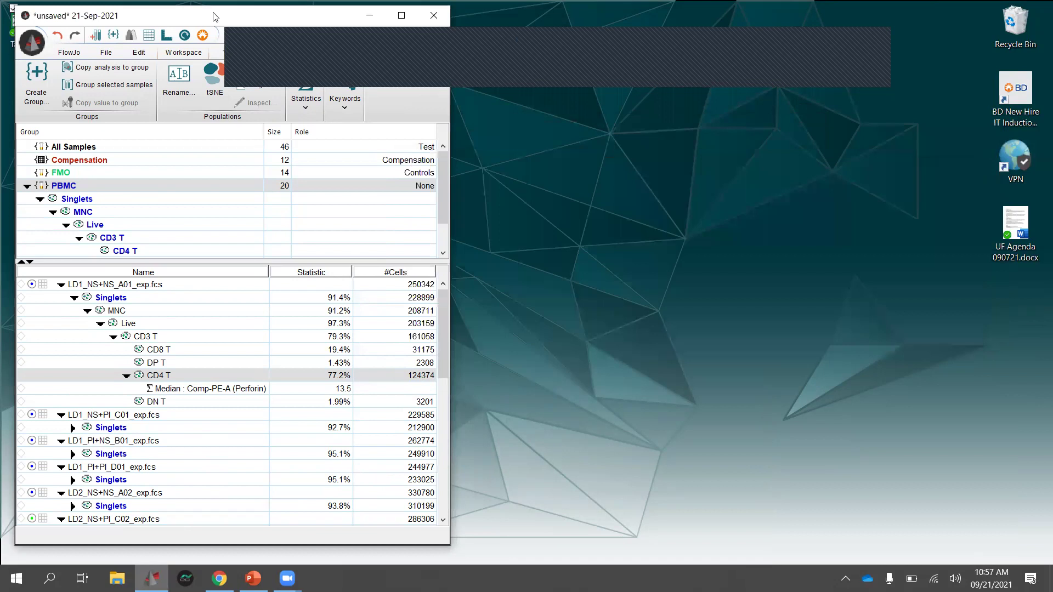
# - Open the layout editor and enlarge its window beside the workspace
pyautogui.moveTo(211, 21); pyautogui.dragTo(209, 29)
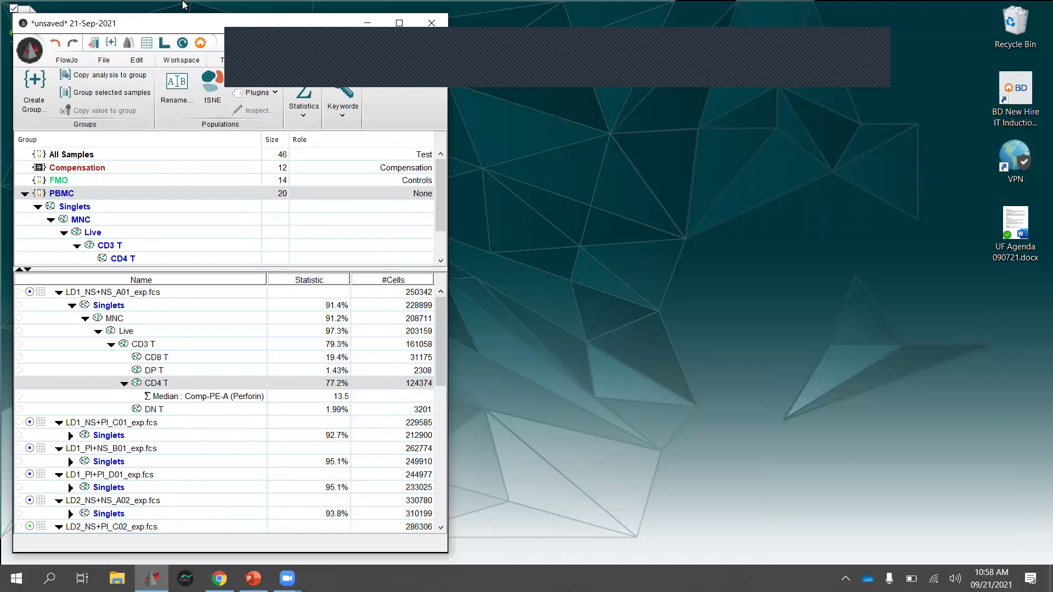
pyautogui.click(165, 42)
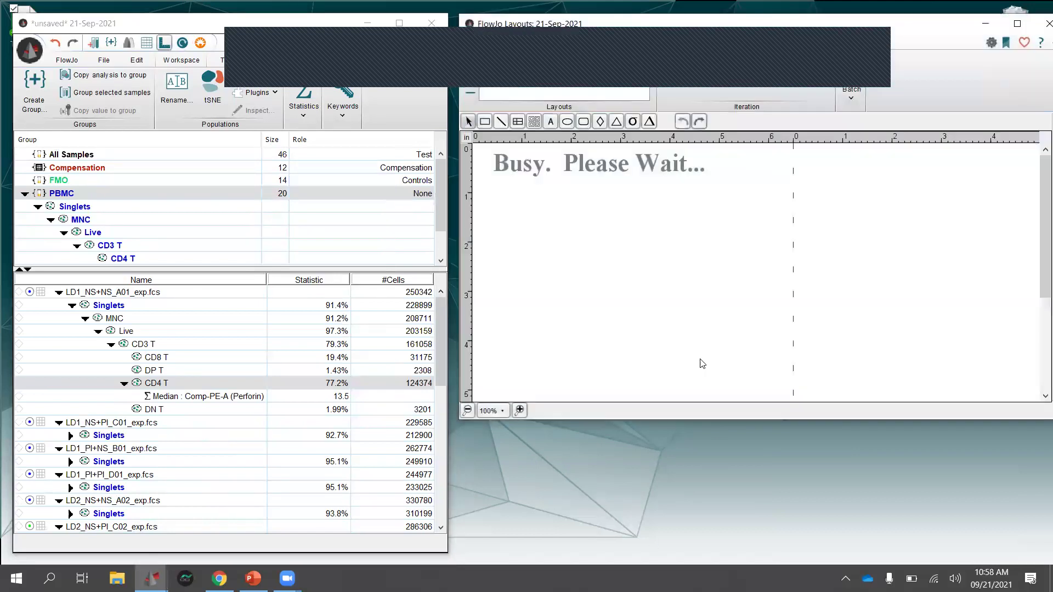
pyautogui.moveTo(718, 423); pyautogui.dragTo(712, 564)
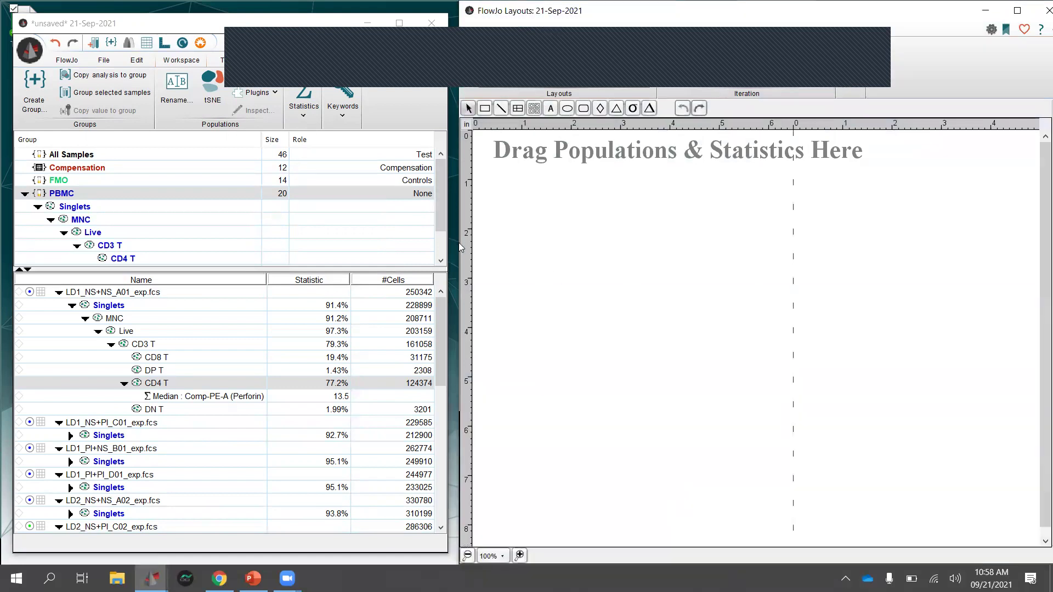
pyautogui.moveTo(456, 241); pyautogui.dragTo(367, 241)
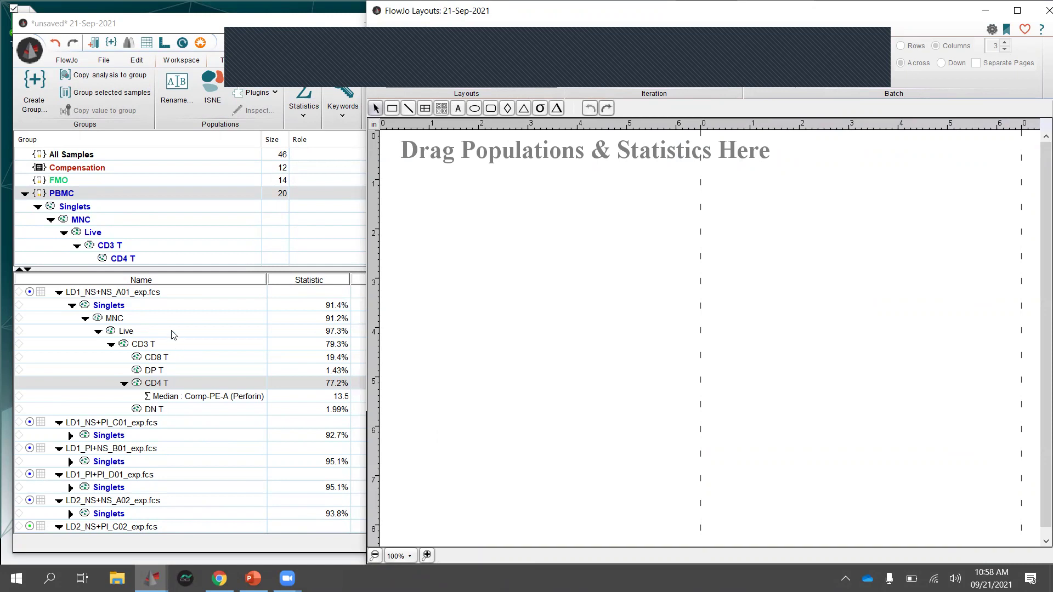
# - Add the CD3 T population of LD1_NS+NS_A01_exp.fcs to the layout and show the plot's ancestry
pyautogui.moveTo(142, 344)
pyautogui.mouseDown()
pyautogui.moveTo(283, 344)
pyautogui.moveTo(582, 299)
pyautogui.moveTo(589, 251)
pyautogui.moveTo(565, 226)
pyautogui.mouseUp()
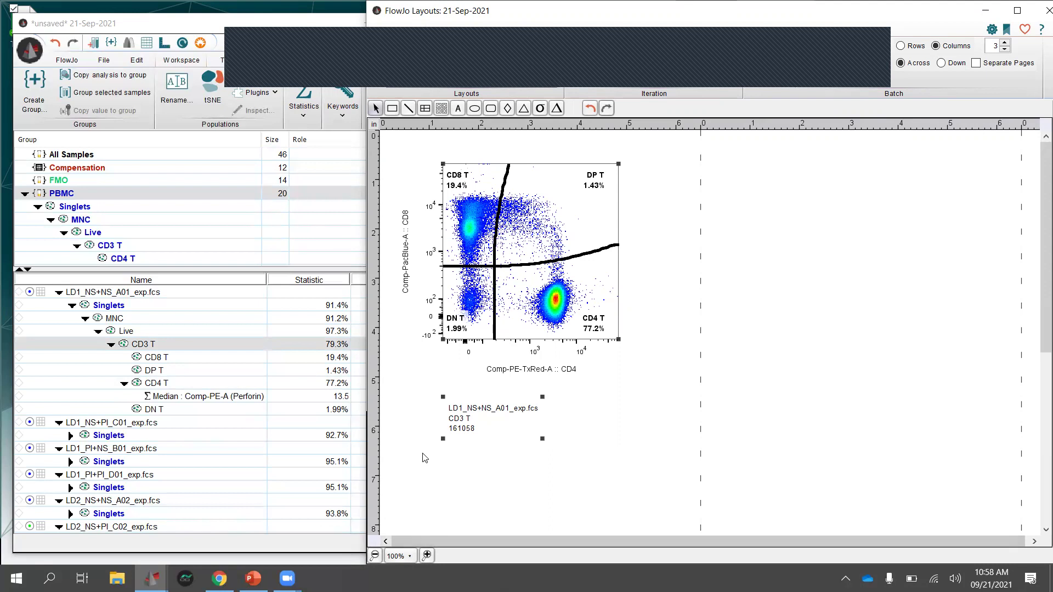
pyautogui.click(654, 278)
pyautogui.rightClick(555, 232)
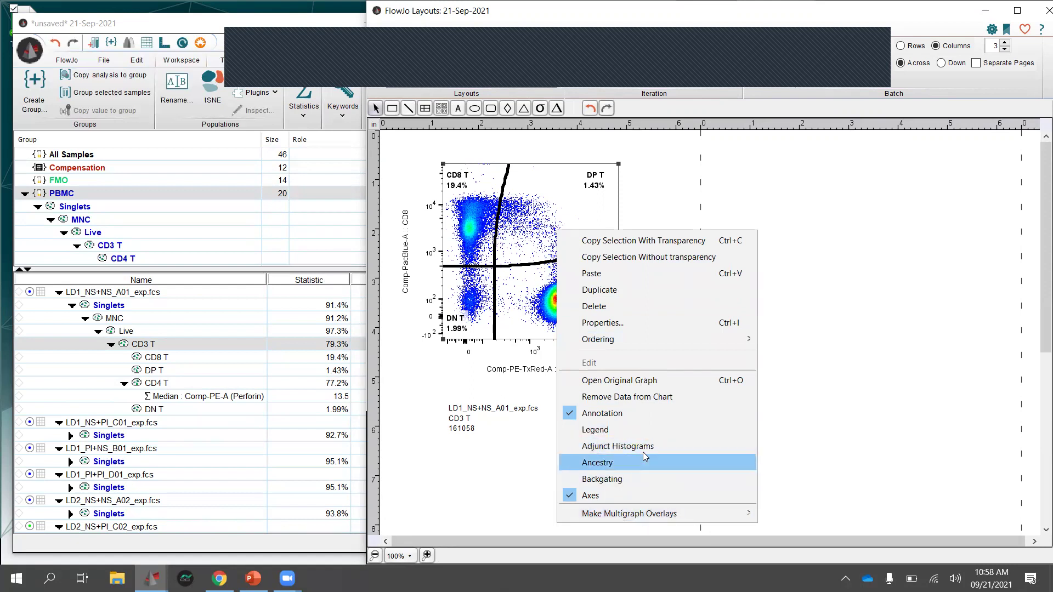
pyautogui.click(614, 461)
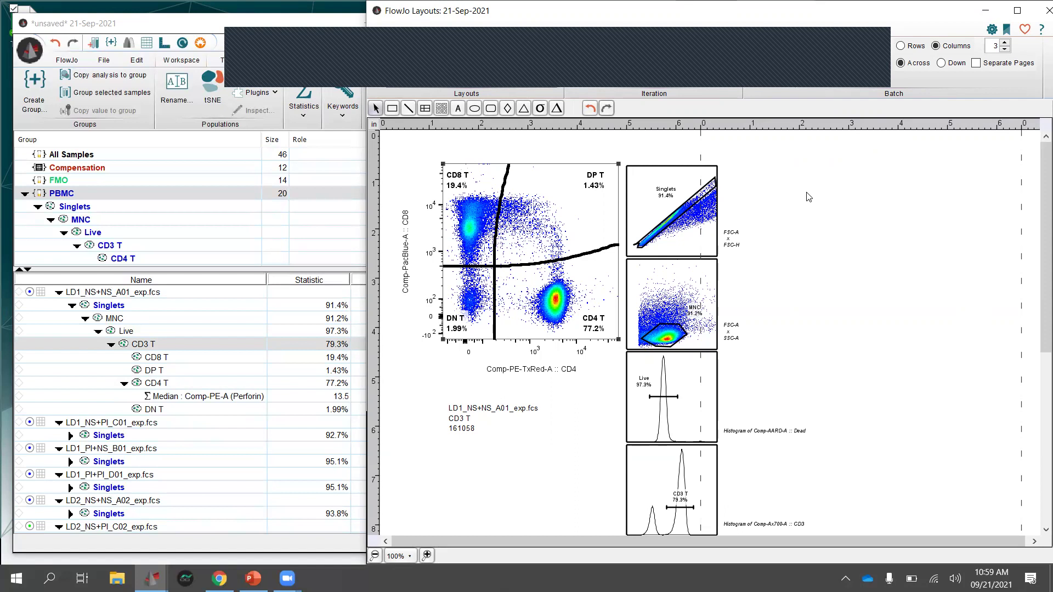
# - Examine the display options available for the ancestry plots
pyautogui.scroll(-2, 642, 230)
pyautogui.moveTo(651, 253); pyautogui.dragTo(647, 253)
pyautogui.rightClick(651, 253)
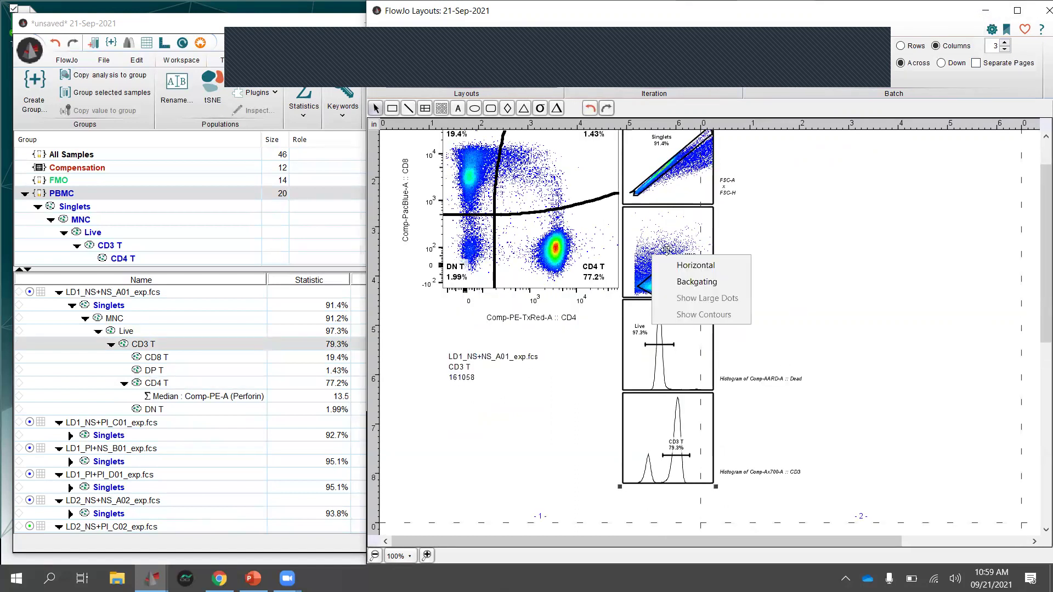
pyautogui.click(746, 247)
pyautogui.scroll(2, 747, 244)
# - Change the CD4 versus CD8 plot's graph type to Contour Plot in its graph definition
pyautogui.doubleClick(580, 212)
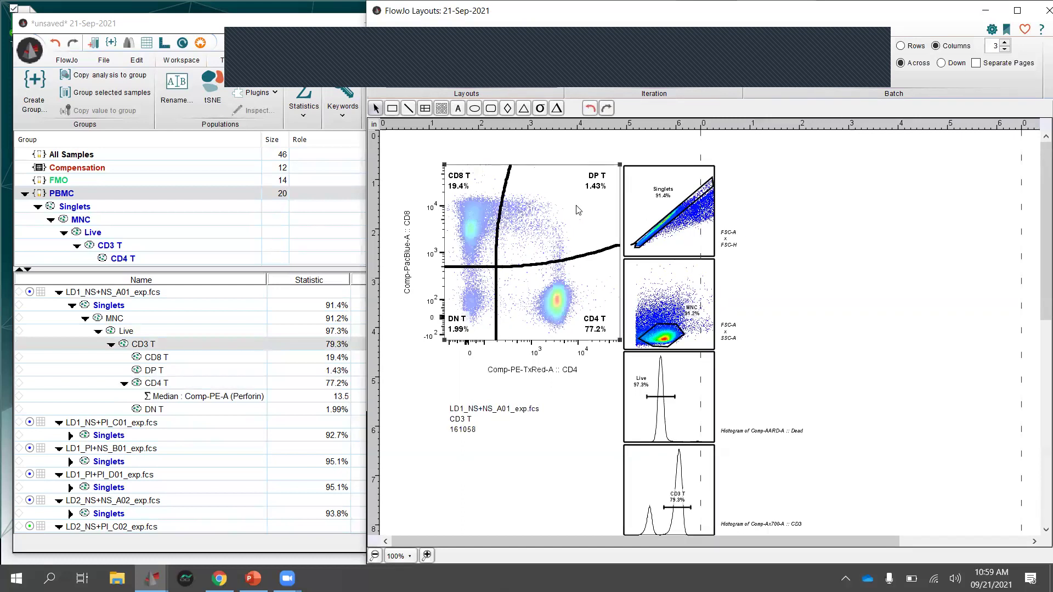
pyautogui.click(636, 182)
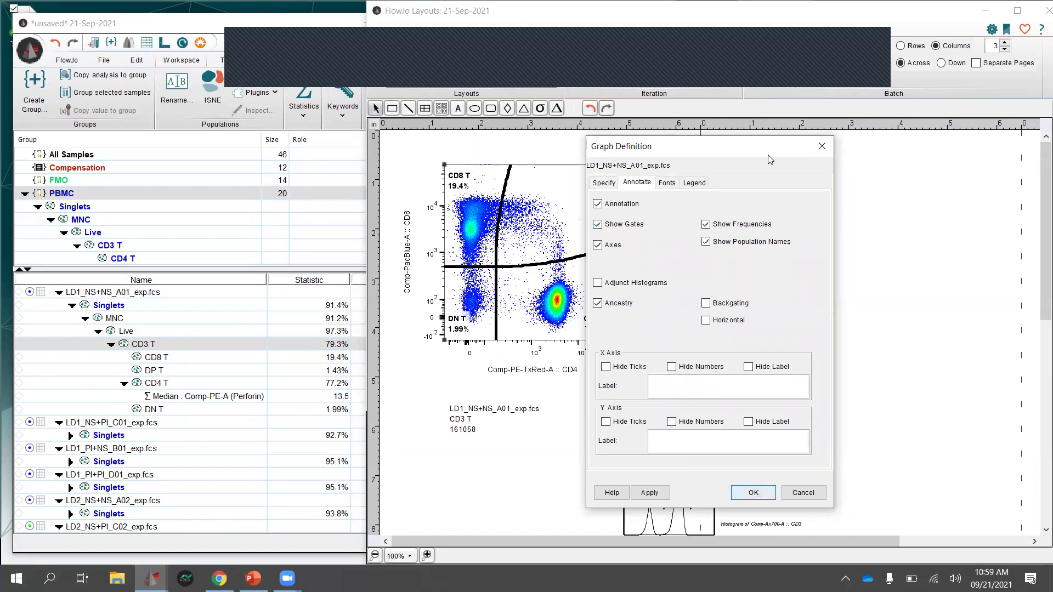
pyautogui.click(603, 182)
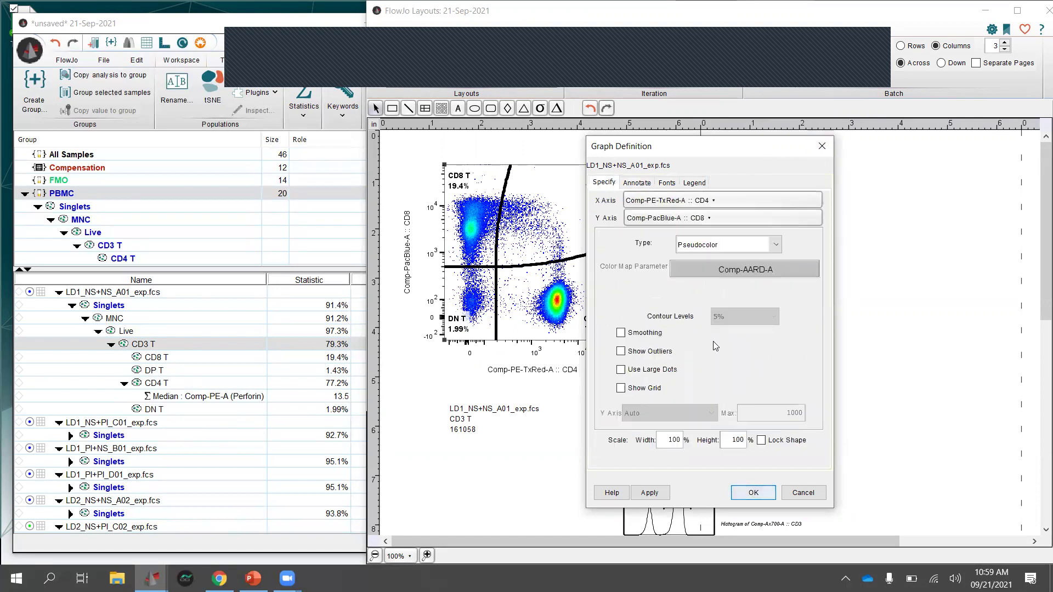
pyautogui.click(735, 248)
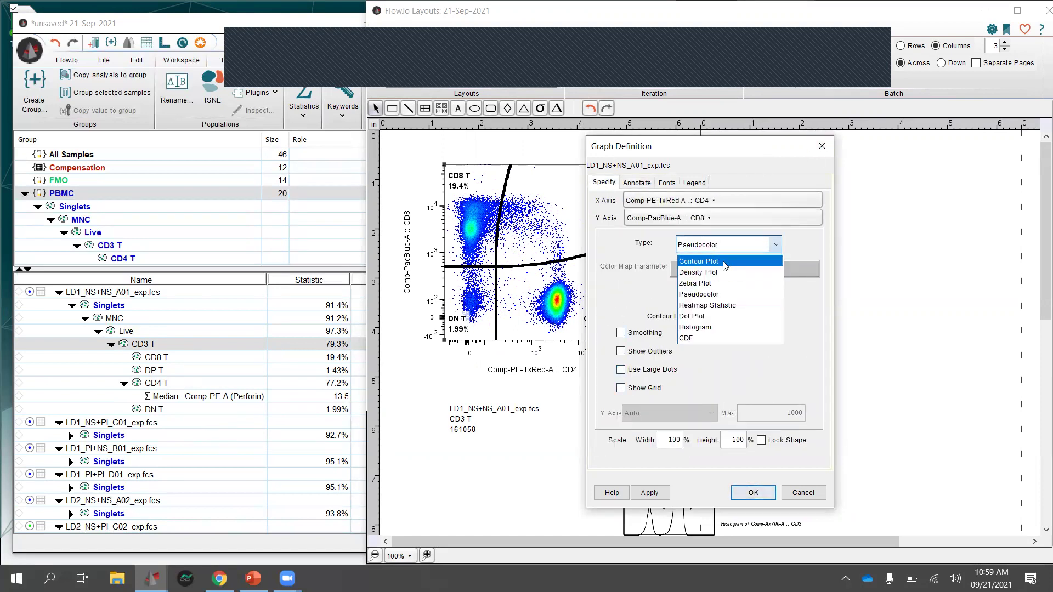
pyautogui.click(722, 261)
pyautogui.click(752, 493)
pyautogui.scroll(-5, 779, 320)
pyautogui.scroll(5, 778, 320)
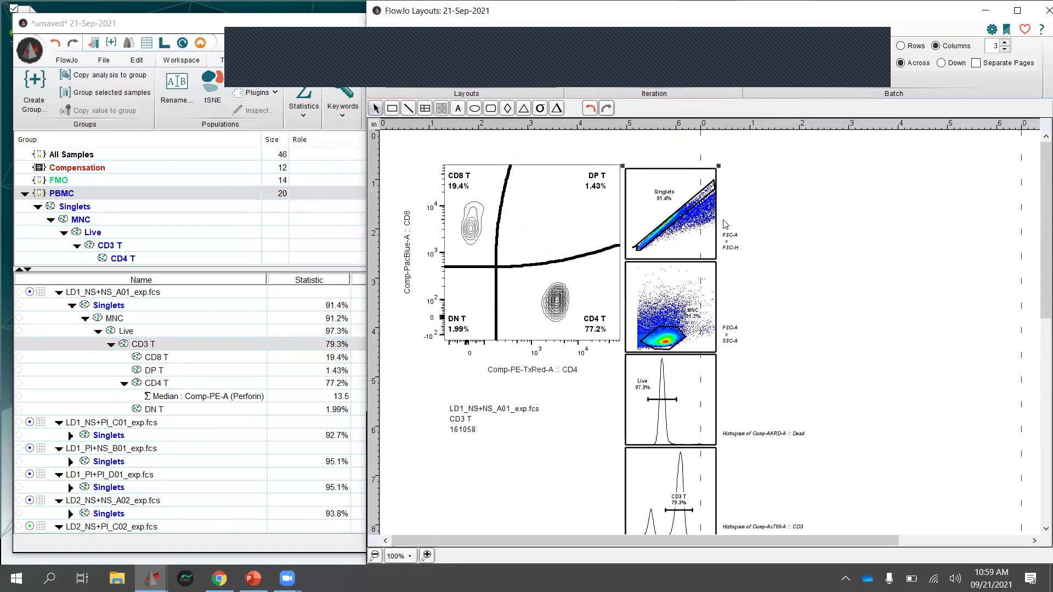
# - Reposition the CD4 versus CD8 plot and line up the column of ancestry plots beside it
pyautogui.moveTo(691, 196); pyautogui.dragTo(694, 196)
pyautogui.moveTo(589, 229)
pyautogui.mouseDown()
pyautogui.moveTo(568, 219)
pyautogui.moveTo(582, 222)
pyautogui.mouseUp()
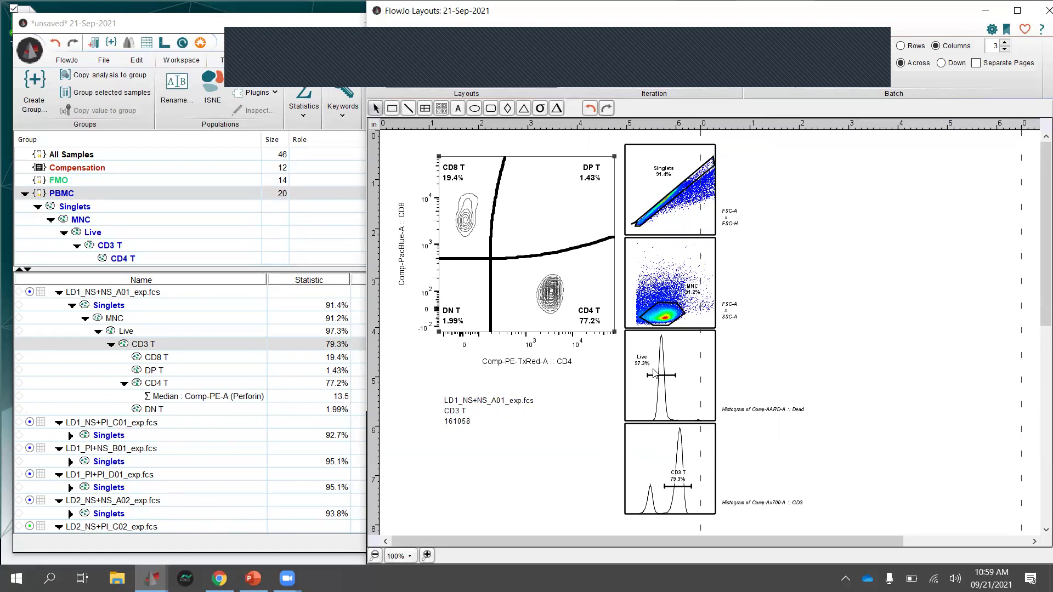
pyautogui.moveTo(691, 252); pyautogui.dragTo(689, 263)
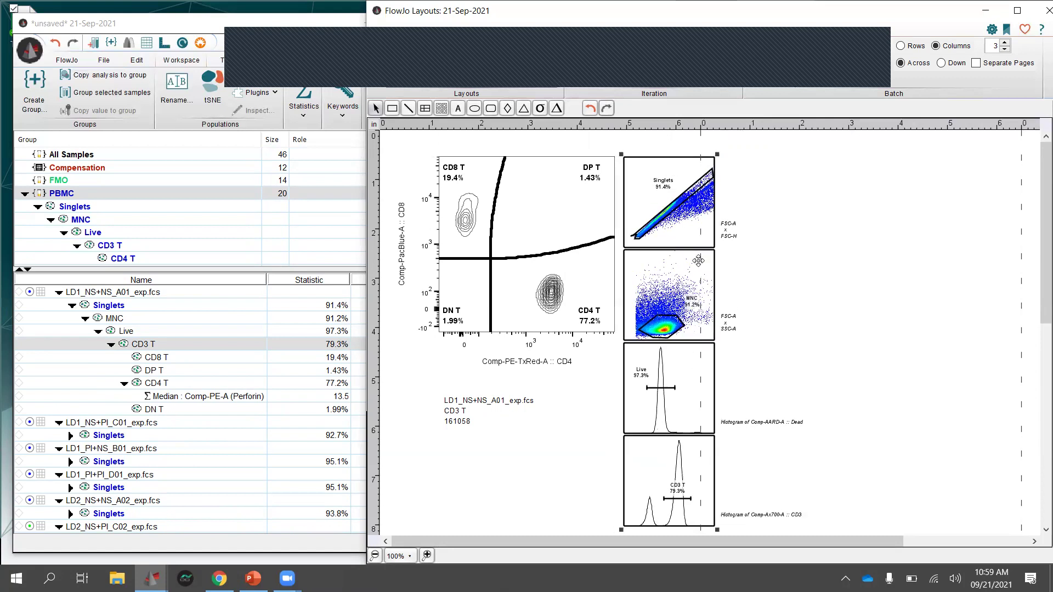
pyautogui.click(832, 259)
# - Change the CD4 versus CD8 plot's graph type to Dot Plot with a red foreground color
pyautogui.doubleClick(540, 212)
pyautogui.click(778, 248)
pyautogui.click(778, 272)
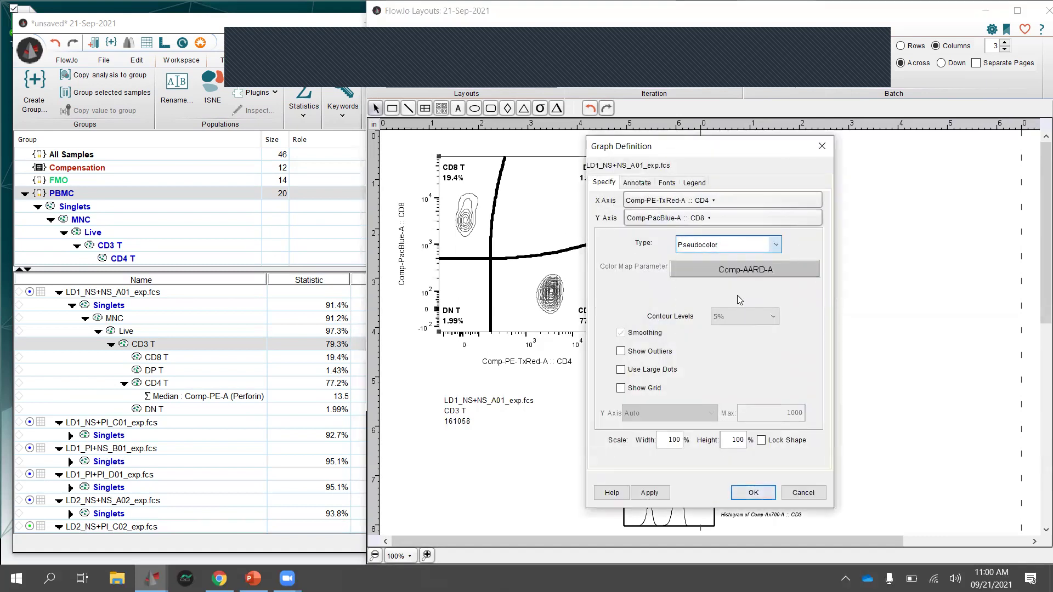
pyautogui.click(777, 246)
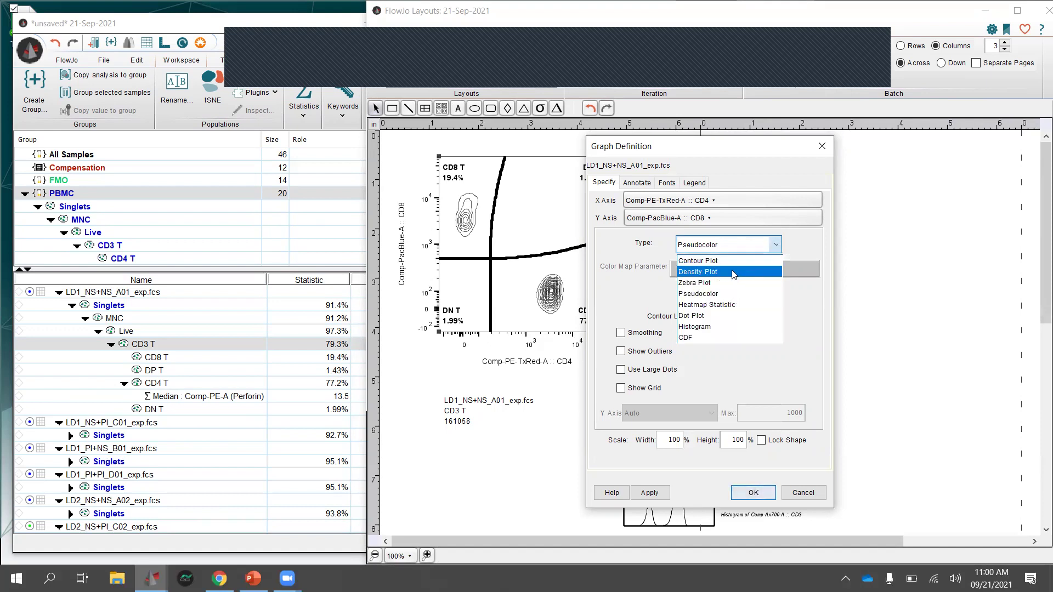
pyautogui.click(729, 316)
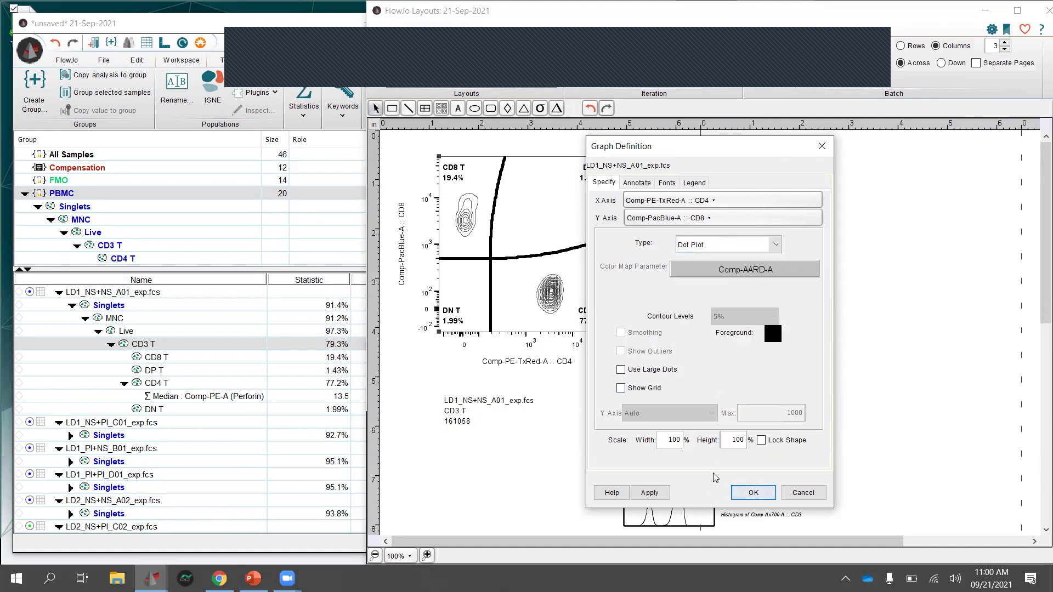
pyautogui.click(780, 341)
pyautogui.click(731, 347)
pyautogui.click(755, 493)
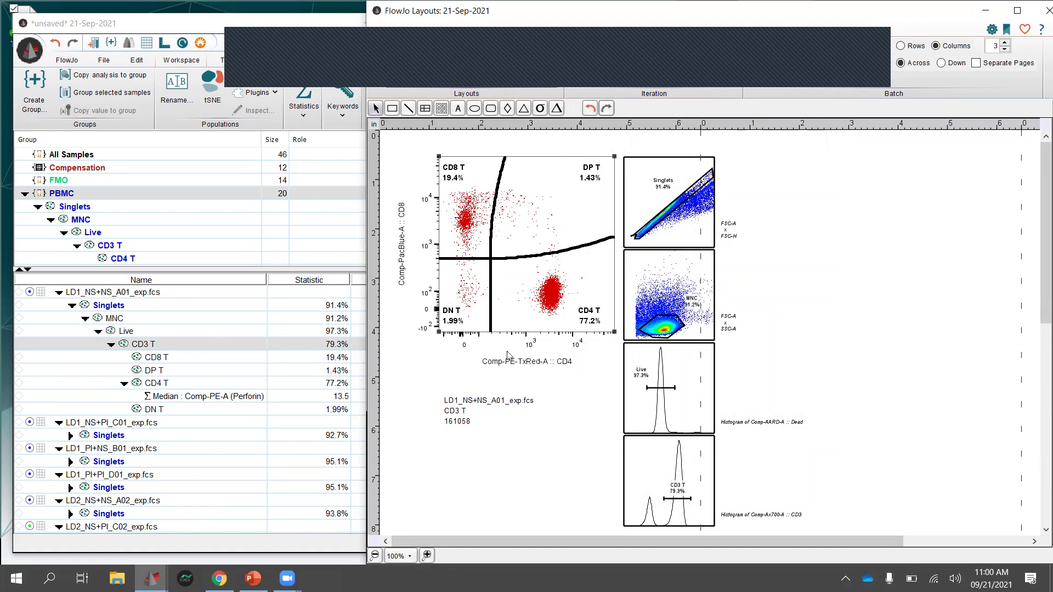
# - Relabel the dot plot's X axis as CD4 and Y axis as CD8, and shift the plot with its ancestry slightly up and left
pyautogui.doubleClick(531, 242)
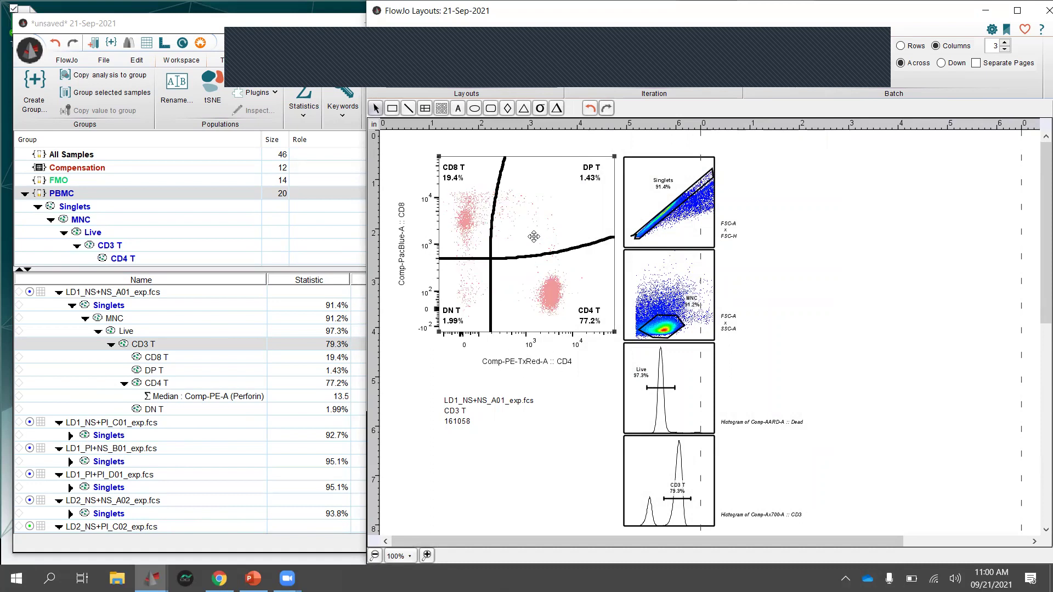
pyautogui.moveTo(744, 147); pyautogui.dragTo(739, 113)
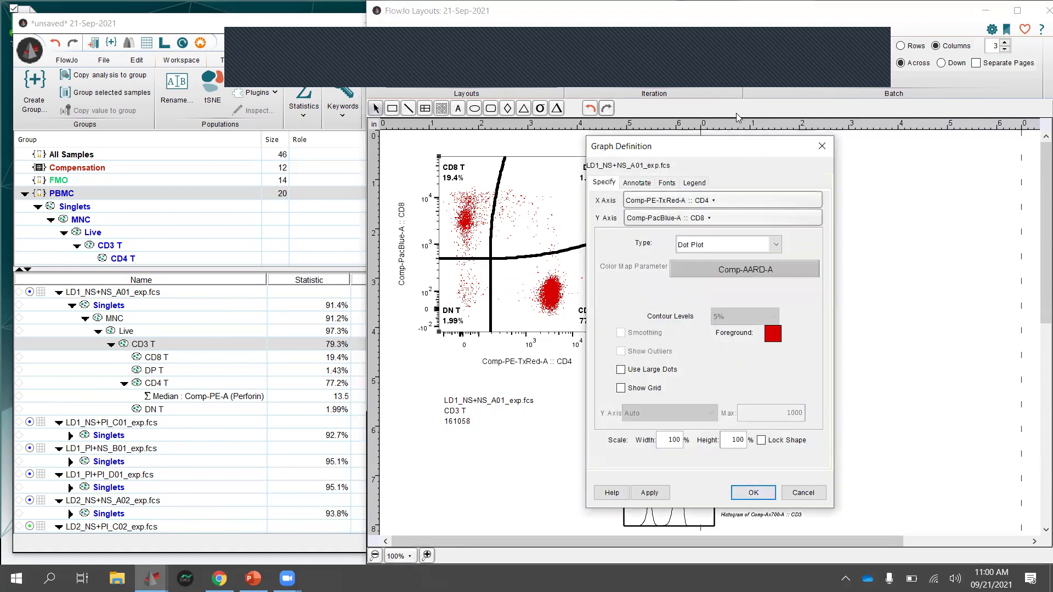
pyautogui.click(631, 148)
pyautogui.click(679, 352)
pyautogui.write('CD4')
pyautogui.click(657, 412)
pyautogui.write('CD8')
pyautogui.click(758, 462)
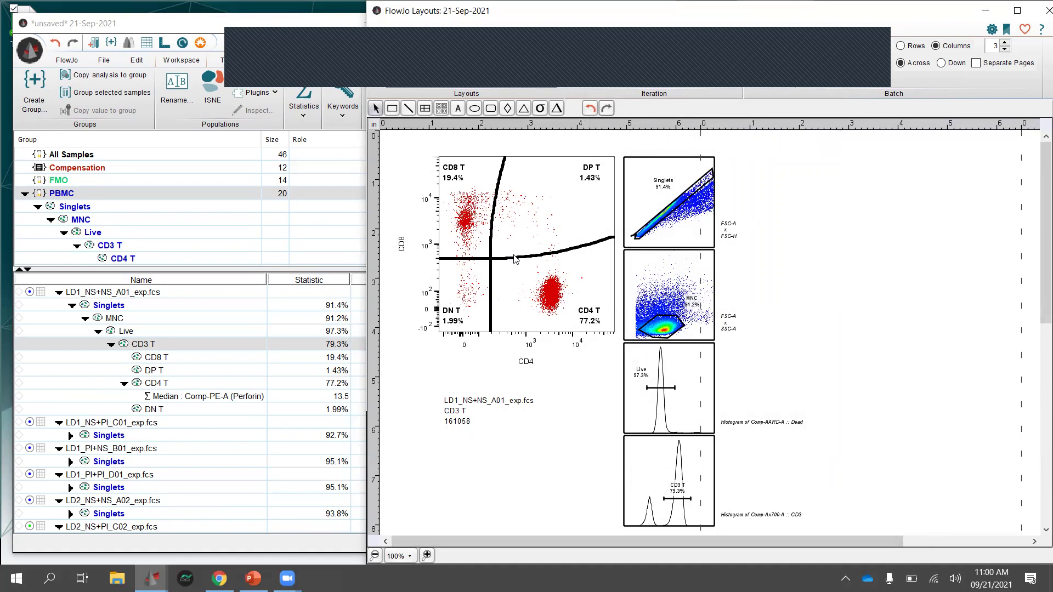
pyautogui.moveTo(537, 211); pyautogui.dragTo(498, 198)
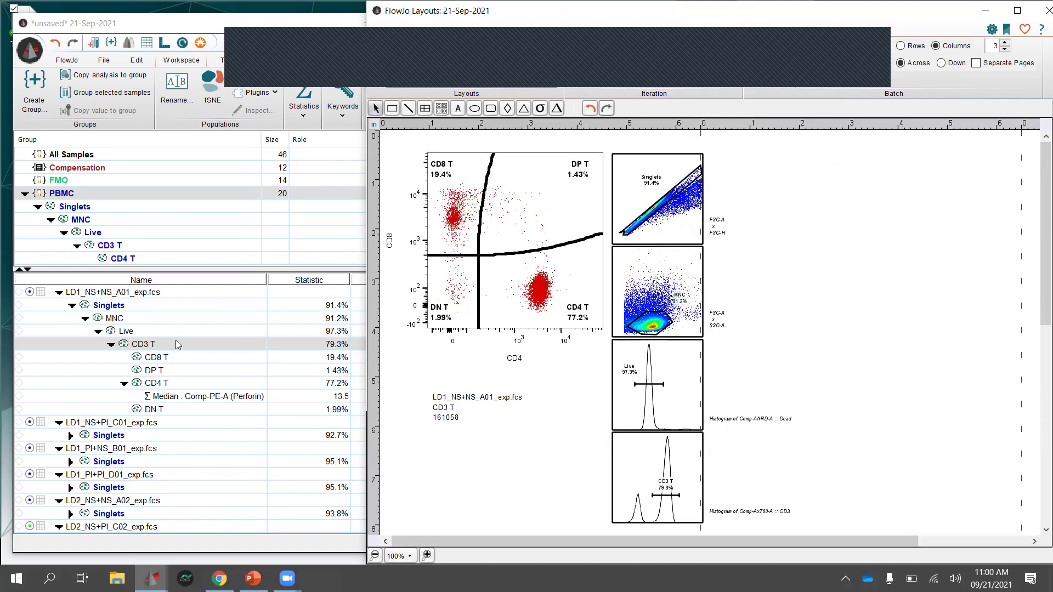
# - Overlay the CD3 T population of LD1_NS+PI_C01_exp.fcs on the CD4 versus CD8 dot plot in the layout
pyautogui.scroll(-2, 115, 444)
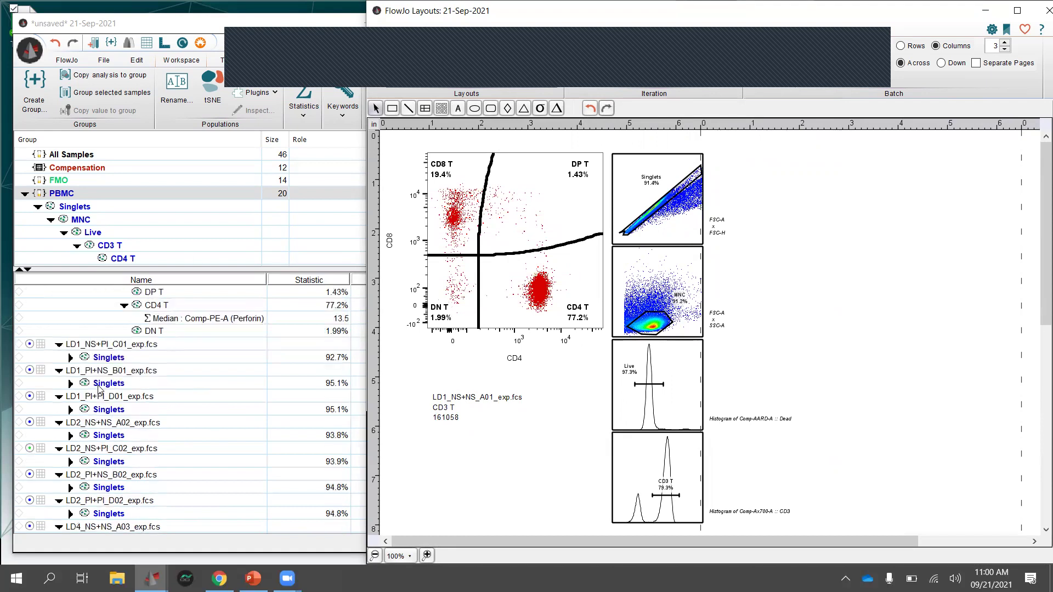
pyautogui.click(70, 357)
pyautogui.click(654, 16)
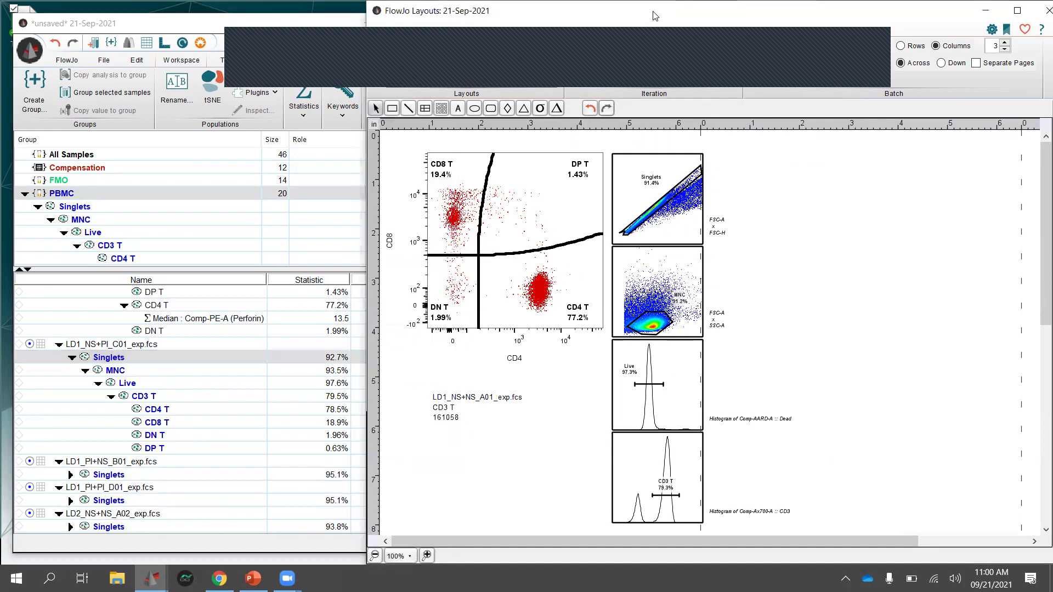
pyautogui.moveTo(654, 16); pyautogui.dragTo(683, 16)
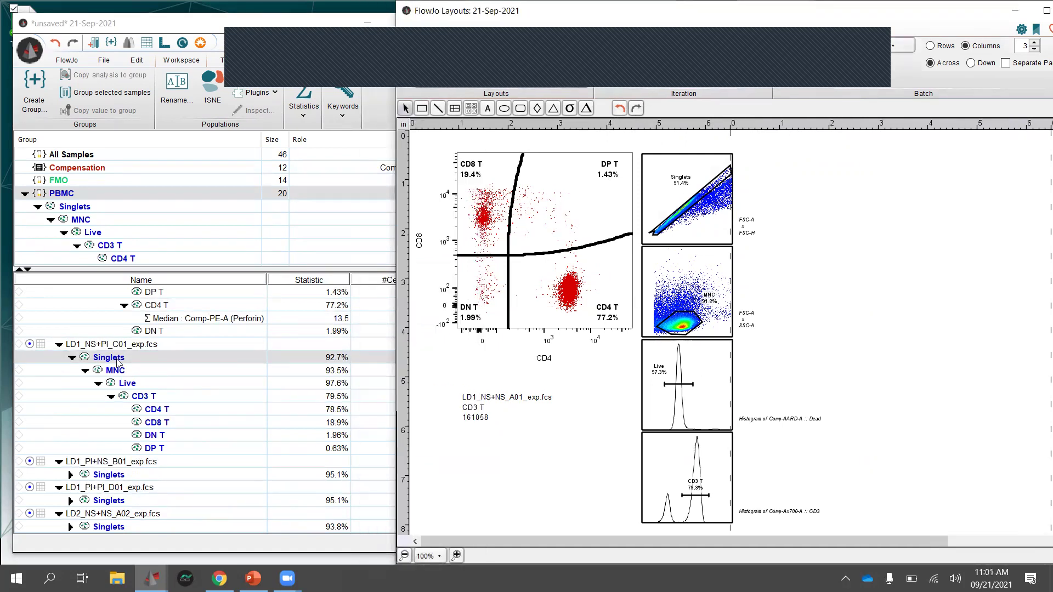
pyautogui.moveTo(141, 396); pyautogui.dragTo(585, 225)
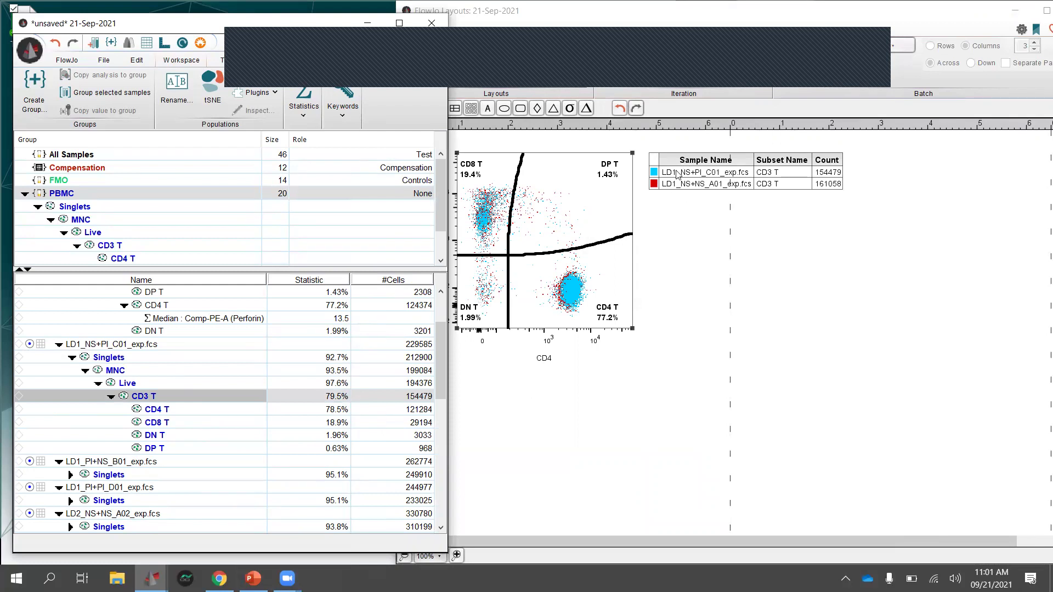
pyautogui.click(634, 433)
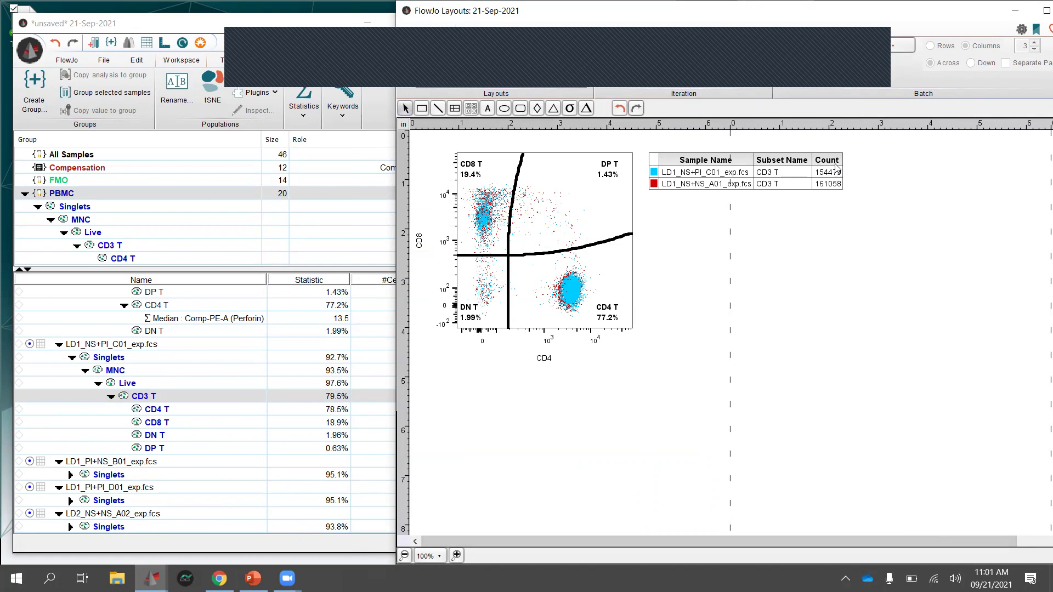
# - Recolor the LD1_NS+PI_C01_exp.fcs overlay to gray in the plot's legend
pyautogui.click(655, 174)
pyautogui.click(654, 173)
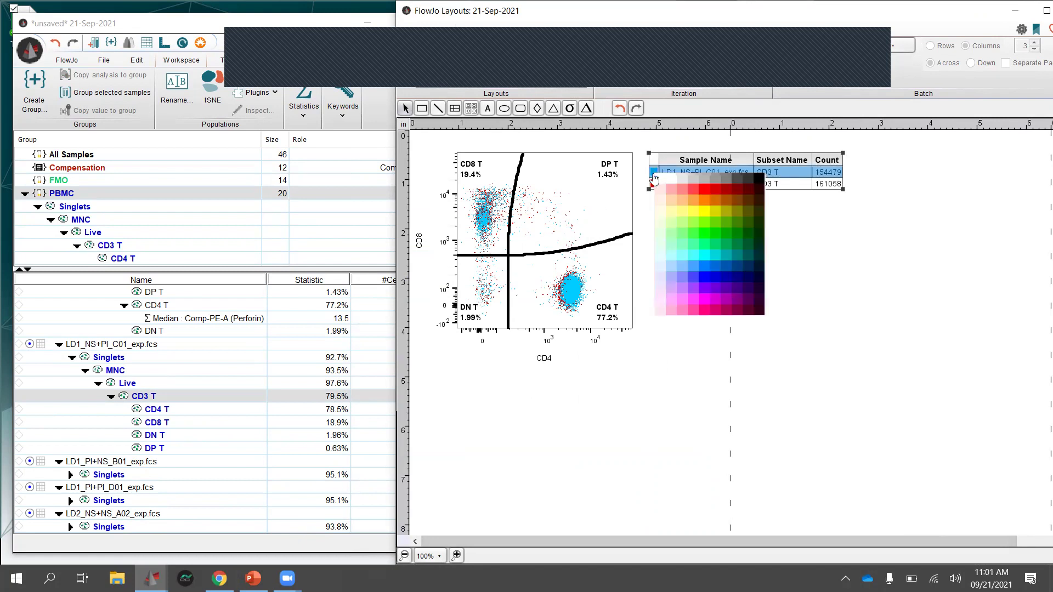
pyautogui.click(717, 177)
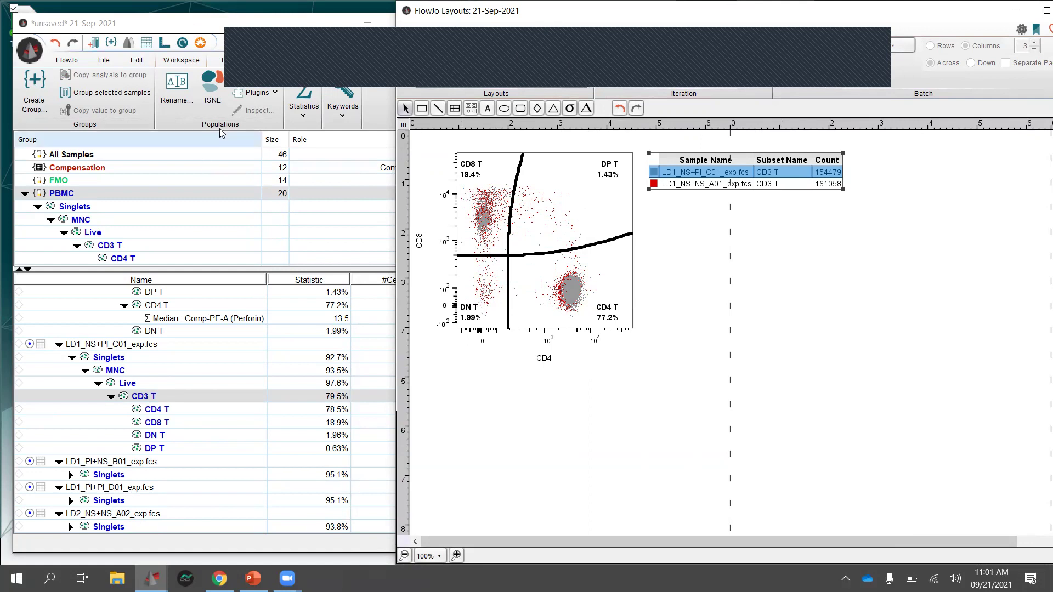
pyautogui.click(794, 296)
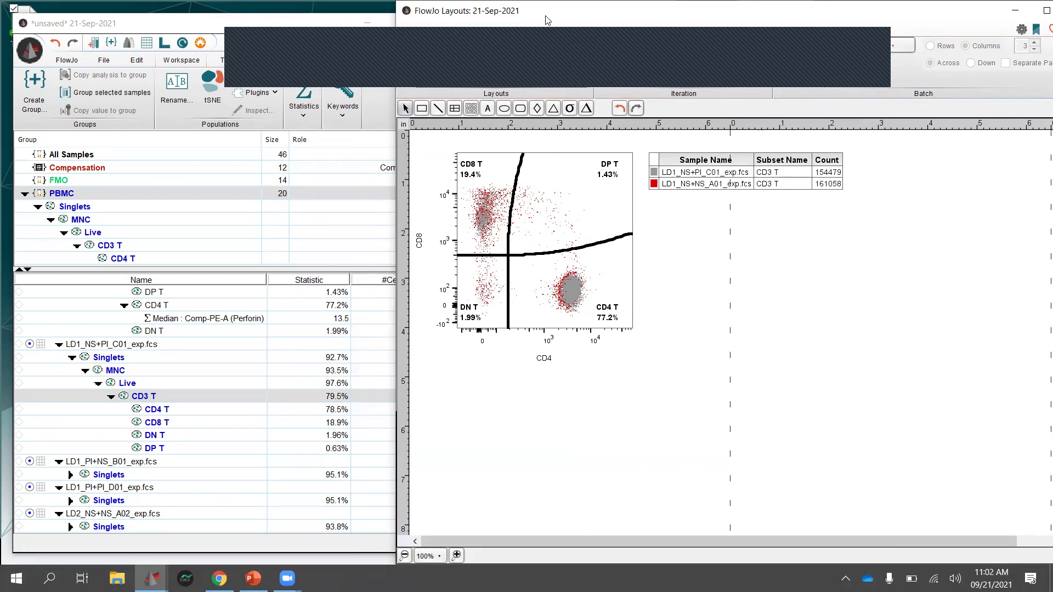
# - Open the CD4 T population of LD1_NS+NS_A01_exp.fcs and display it as a histogram of Comp-PE-A :: Perforin
pyautogui.moveTo(555, 13); pyautogui.dragTo(527, 13)
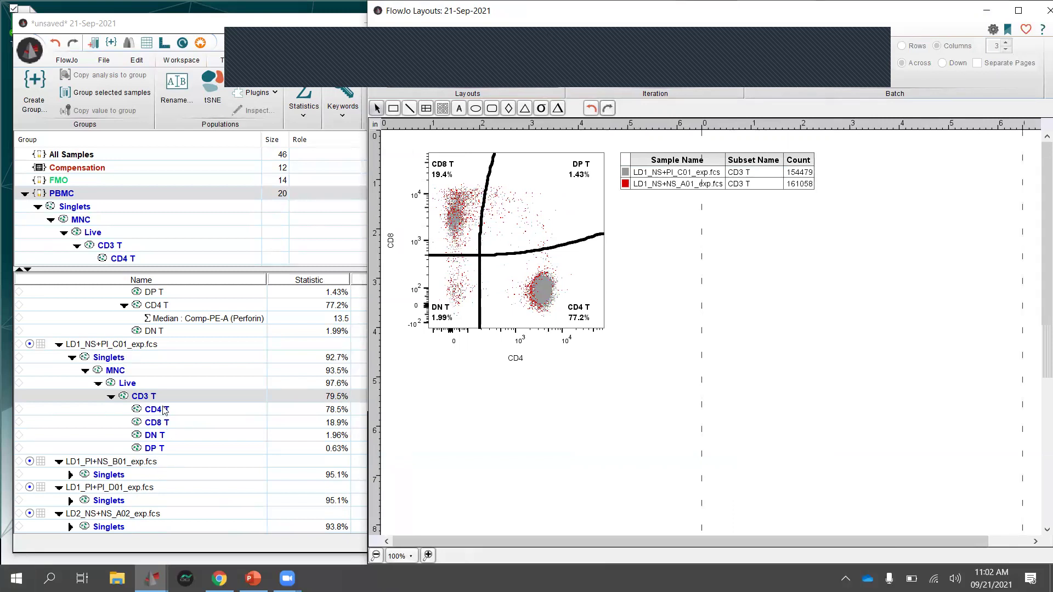
pyautogui.scroll(2, 159, 345)
pyautogui.click(188, 399)
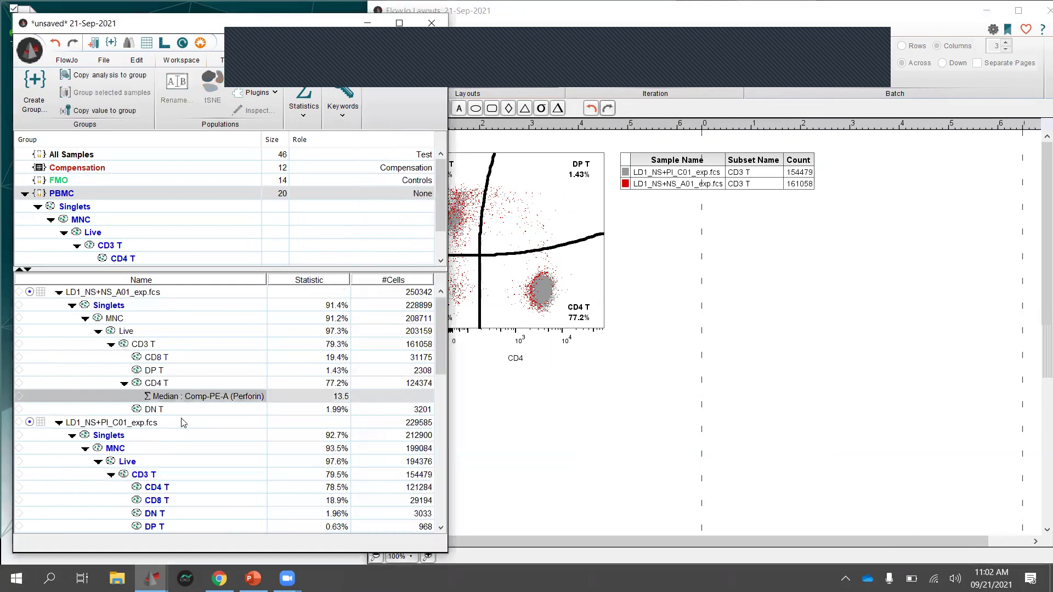
pyautogui.doubleClick(139, 383)
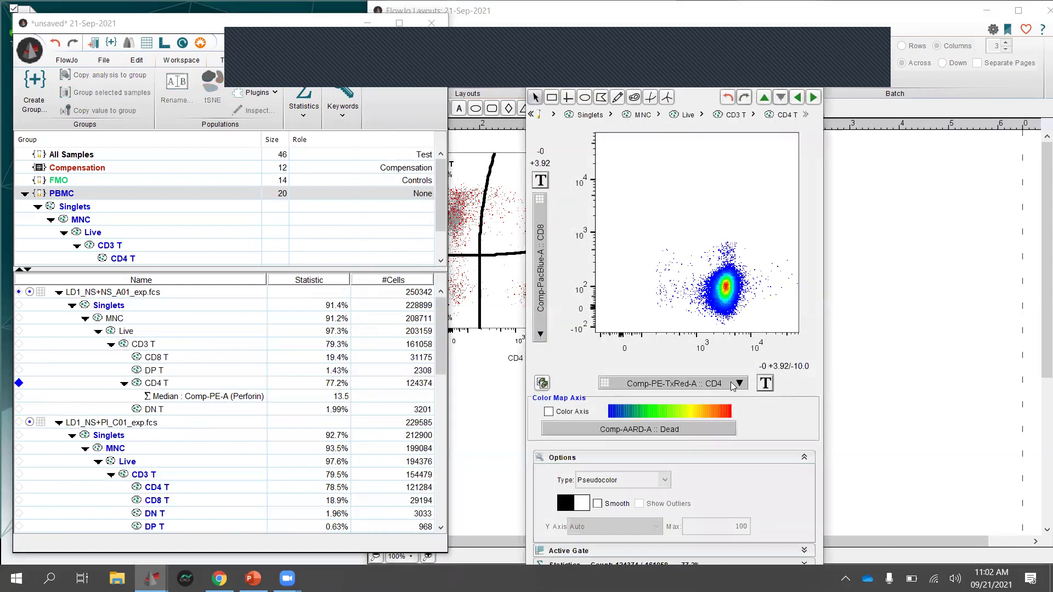
pyautogui.click(732, 386)
pyautogui.click(789, 517)
pyautogui.click(727, 389)
pyautogui.click(726, 385)
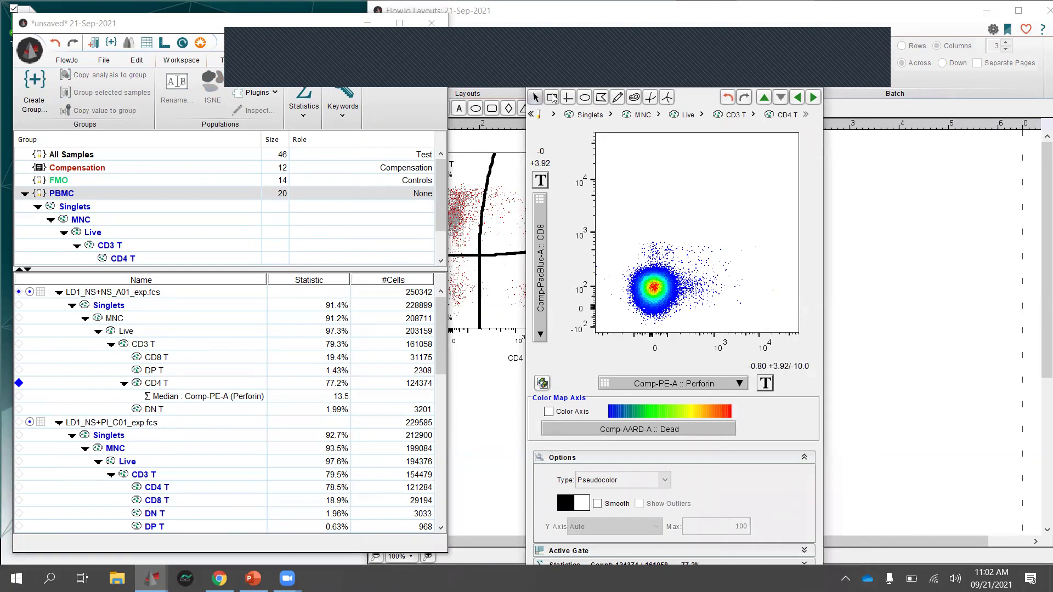
pyautogui.click(720, 384)
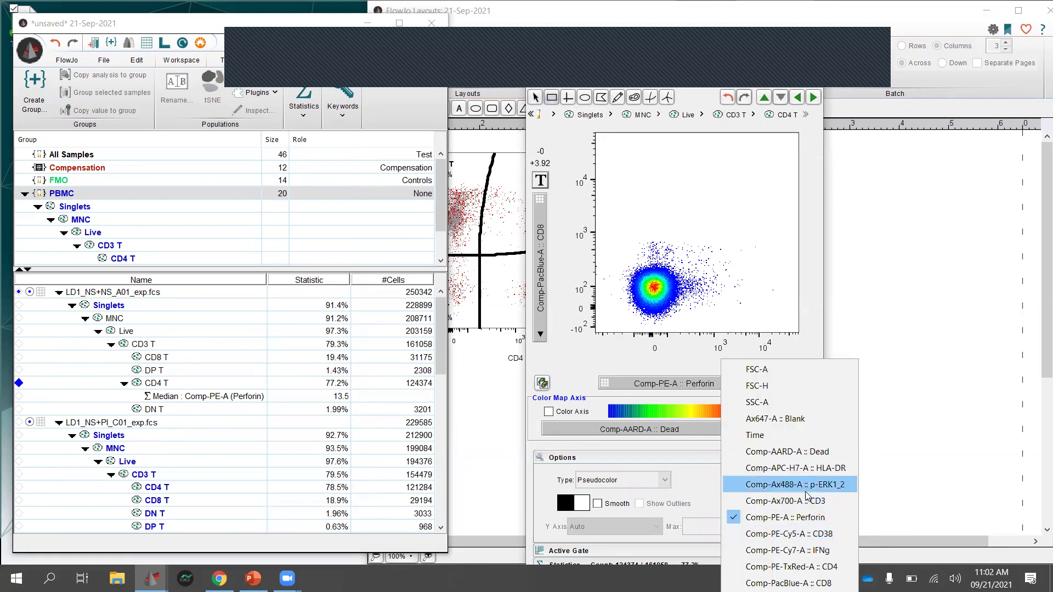
pyautogui.click(725, 300)
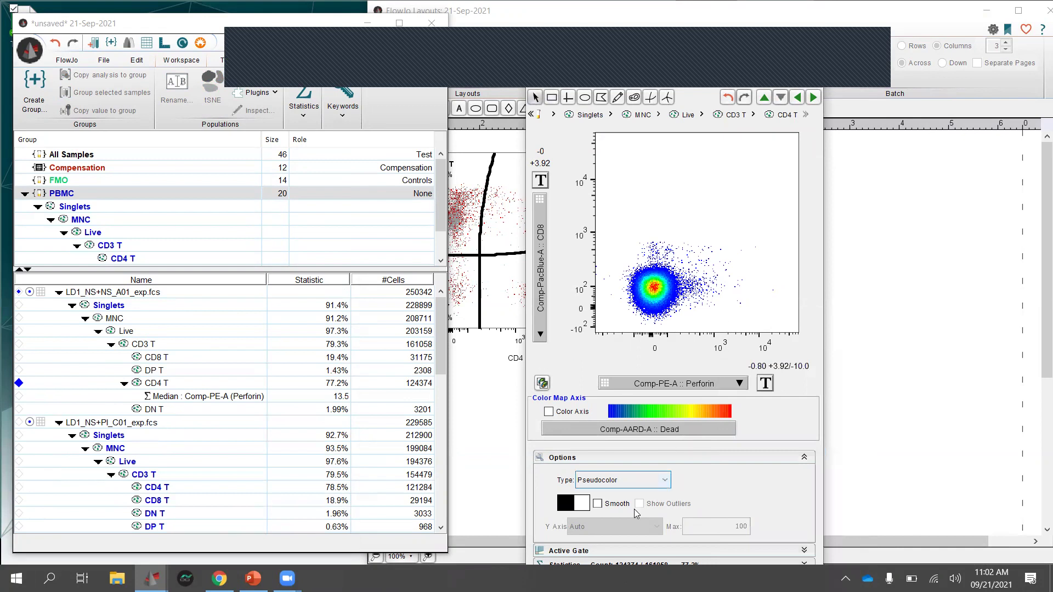
pyautogui.click(664, 480)
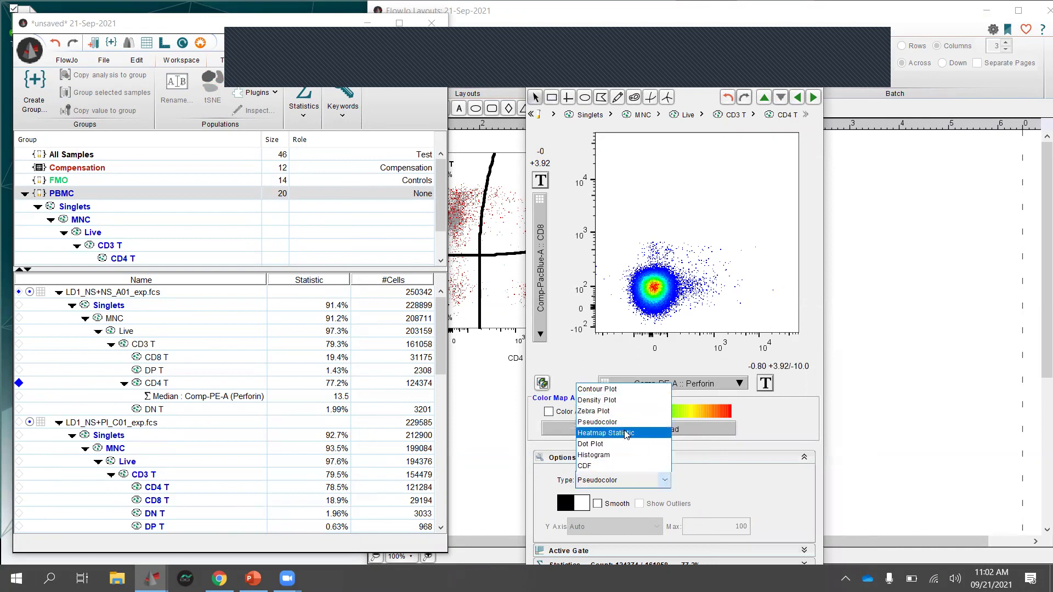
pyautogui.press('Escape')
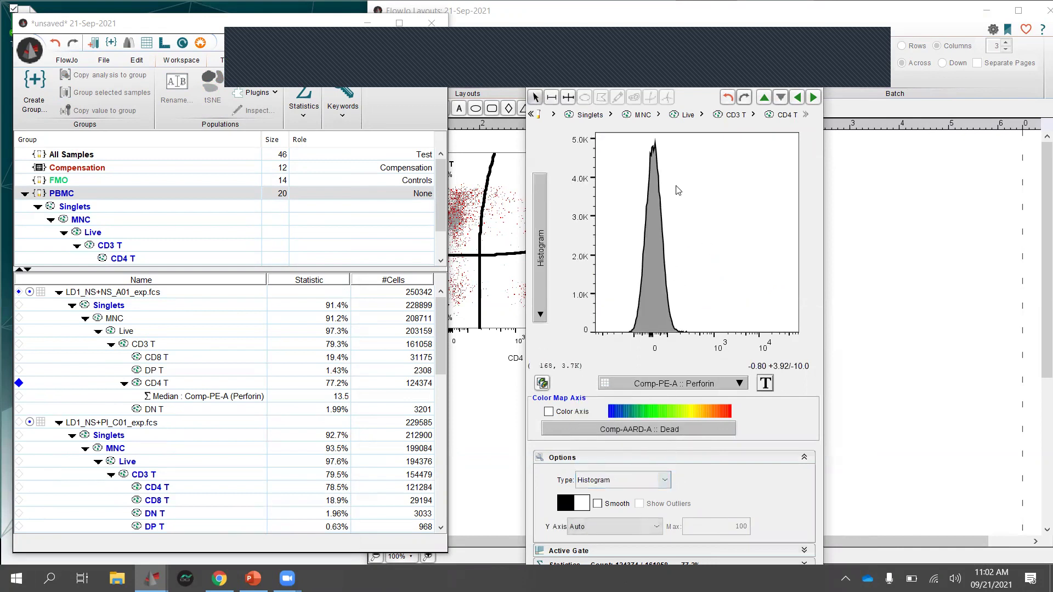
# - Draw a range gate named Perforin over the cells above the histogram's main peak and close the graph window
pyautogui.moveTo(666, 230); pyautogui.dragTo(726, 230)
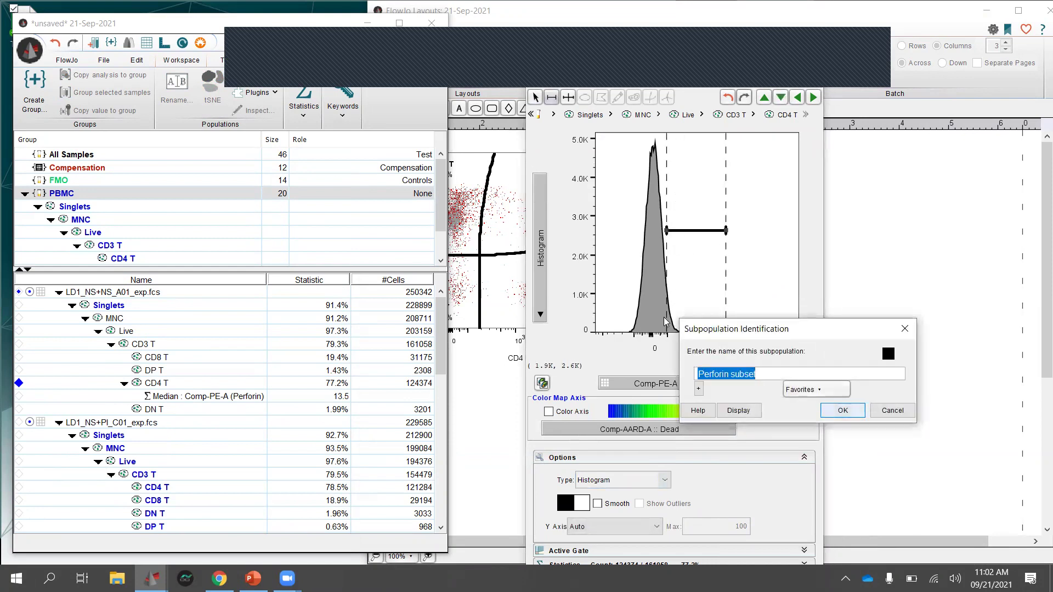
pyautogui.write('Perforin')
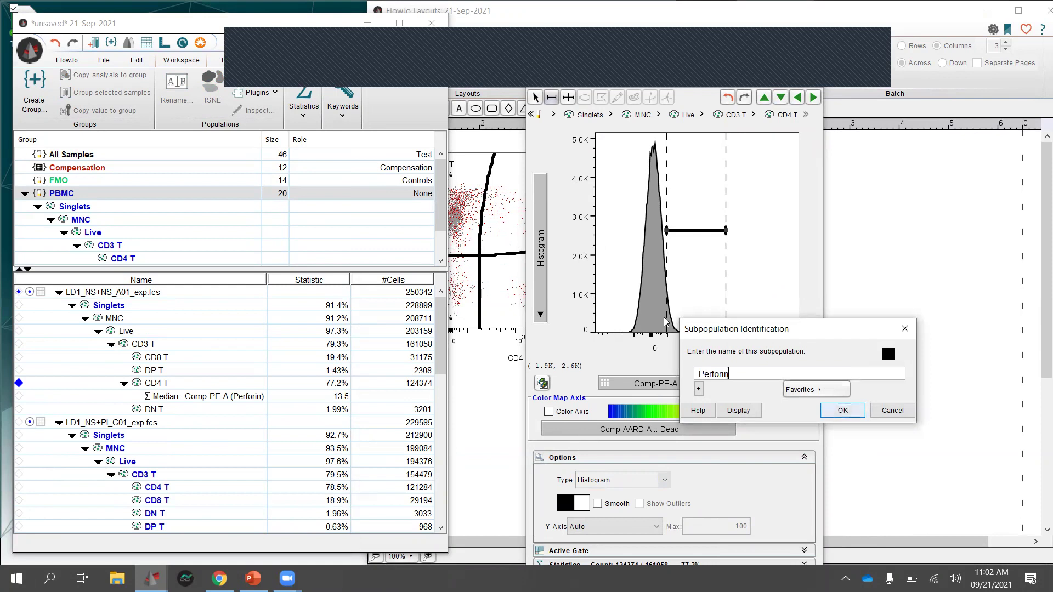
pyautogui.click(843, 410)
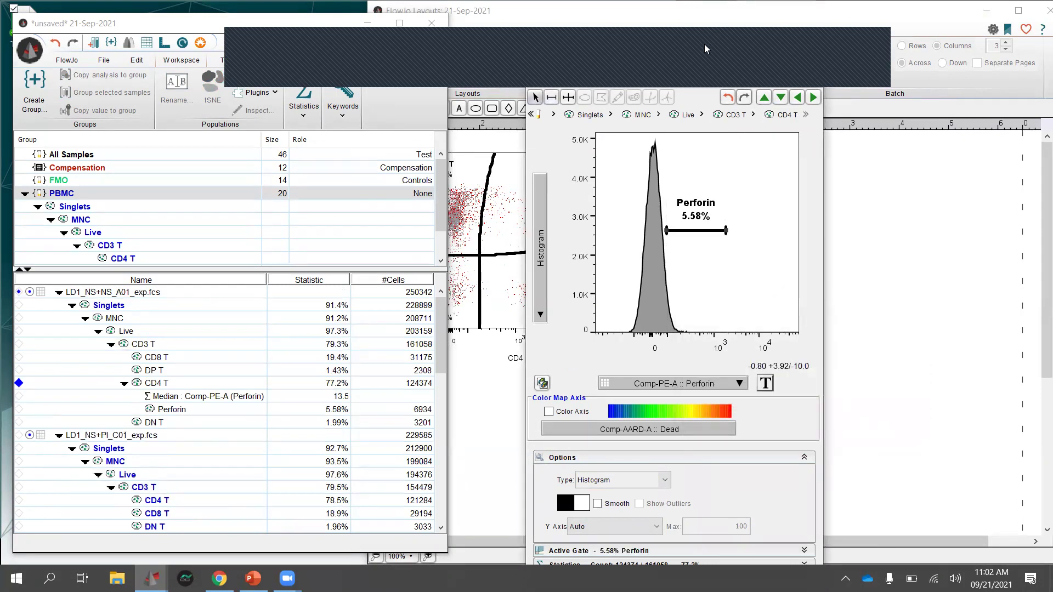
pyautogui.click(812, 81)
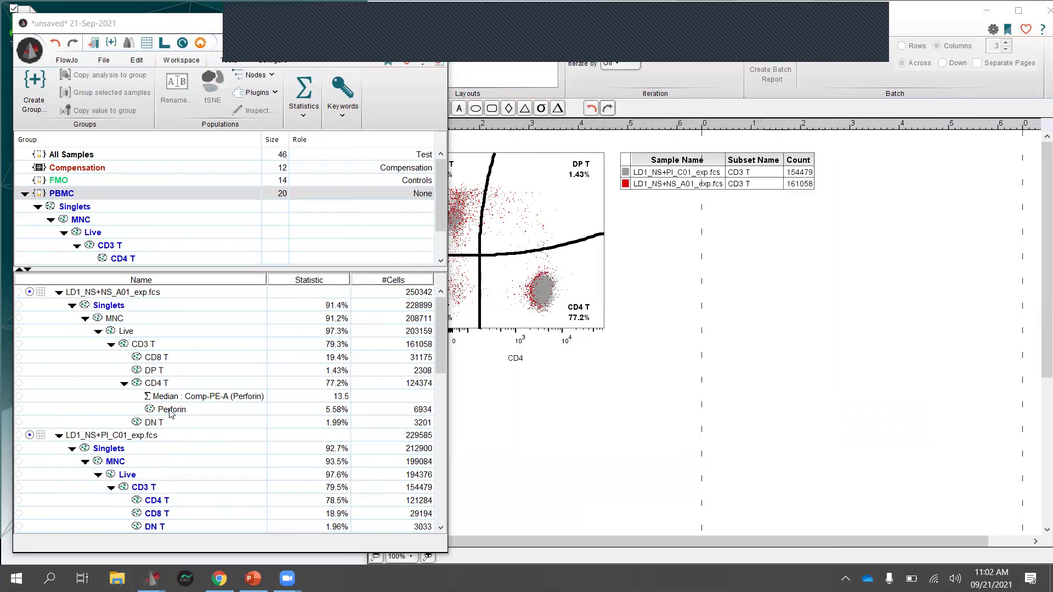
# - Copy the Perforin gate to the CD4 T population of the PBMC group
pyautogui.scroll(-1, 170, 255)
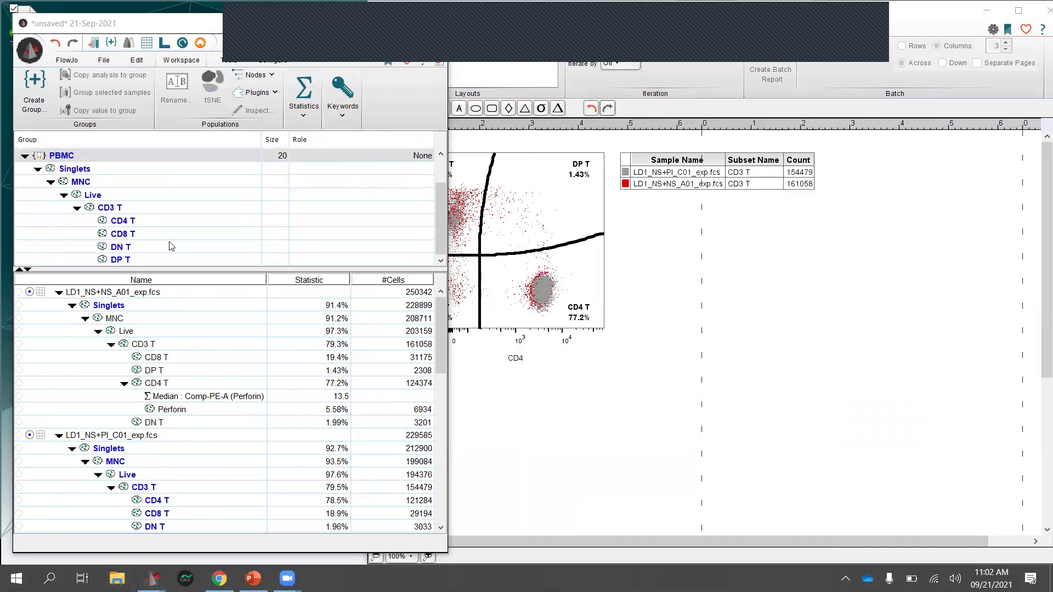
pyautogui.click(172, 412)
pyautogui.moveTo(173, 413); pyautogui.dragTo(123, 220)
# - Add the CD4 T Perforin histogram of LD1_NS+NS_A01_exp.fcs to the layout and overlay the CD4 T population of LD1_NS+PI_C01_exp.fcs
pyautogui.click(157, 383)
pyautogui.click(168, 410)
pyautogui.moveTo(160, 385); pyautogui.dragTo(586, 377)
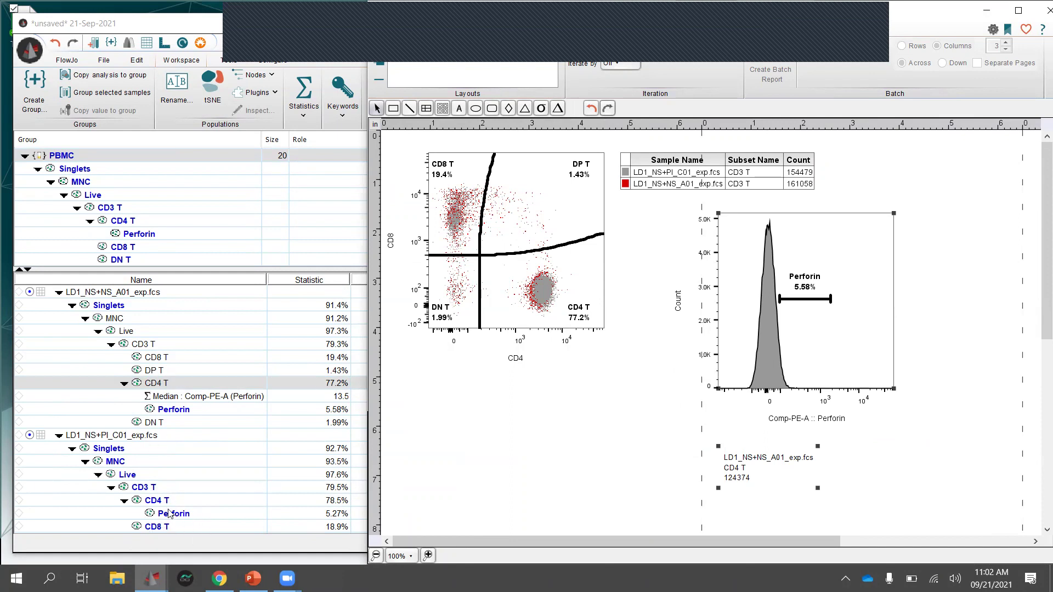
pyautogui.click(159, 494)
pyautogui.click(154, 500)
pyautogui.moveTo(176, 502); pyautogui.dragTo(800, 305)
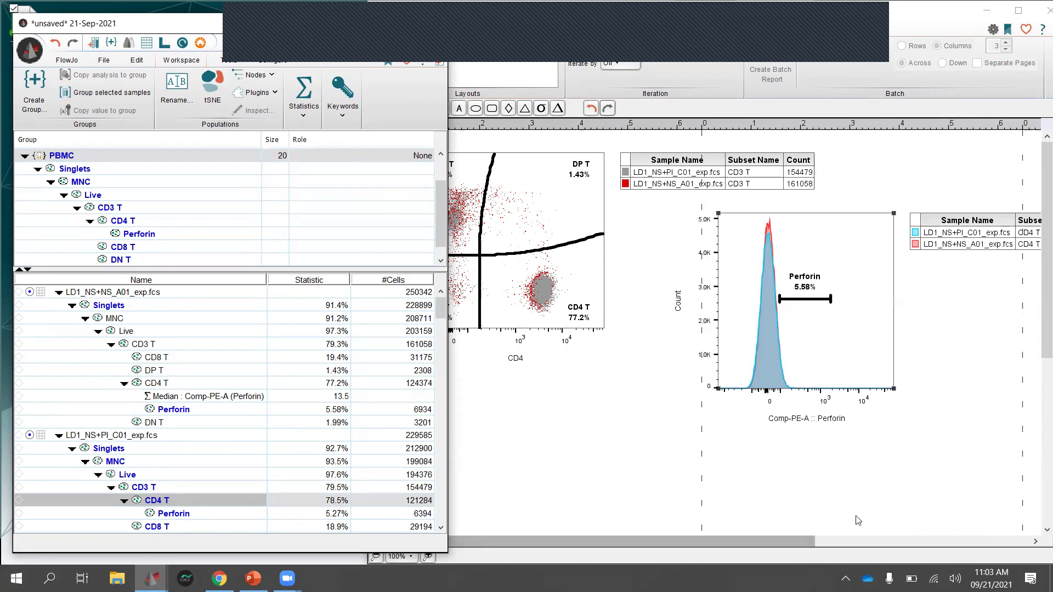
pyautogui.rightClick(813, 363)
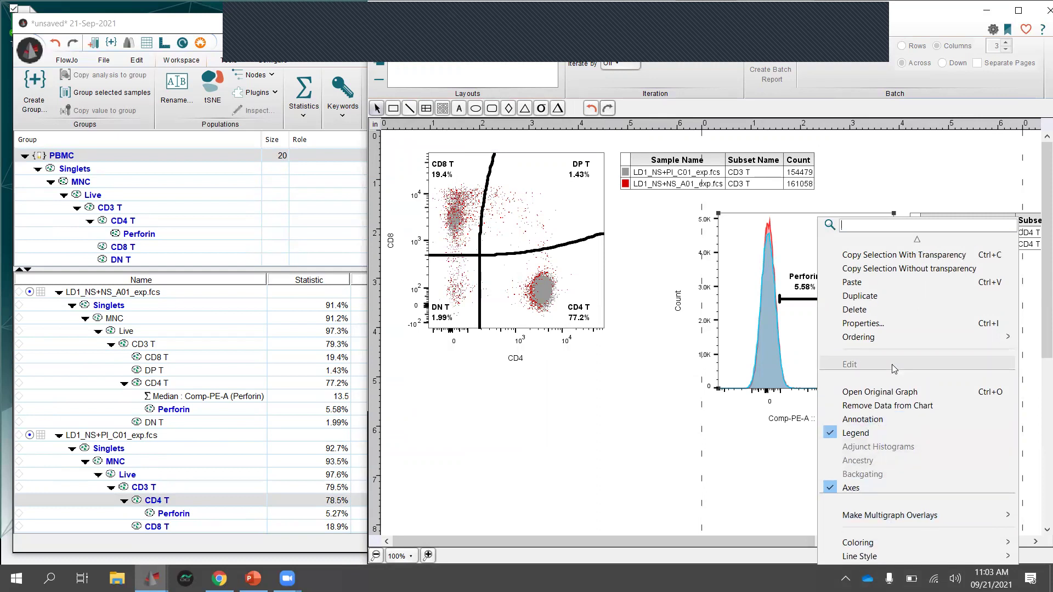
pyautogui.scroll(-1, 891, 364)
pyautogui.moveTo(887, 505)
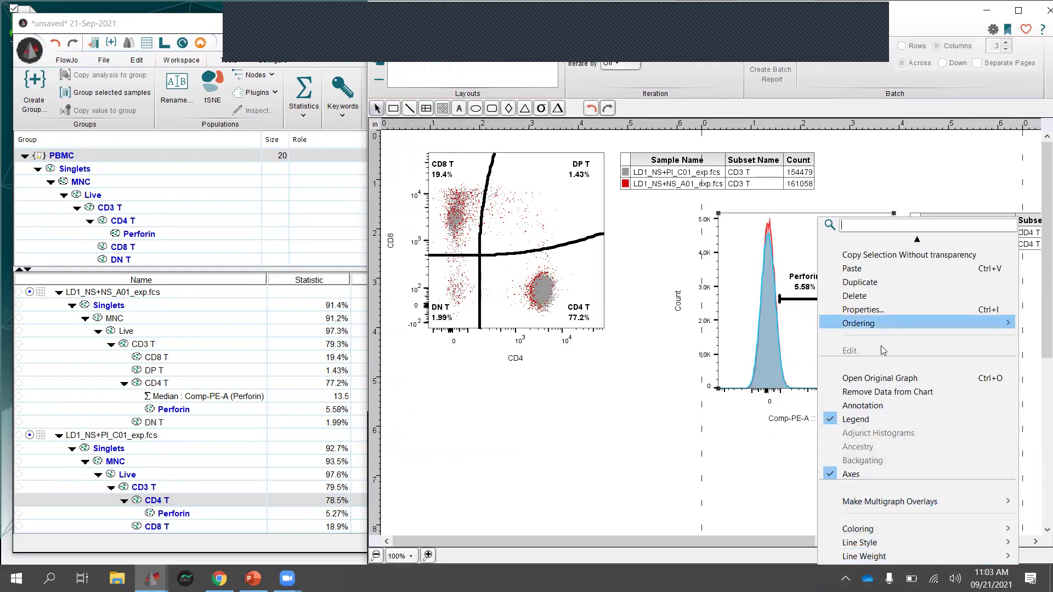
pyautogui.click(755, 482)
# - Reposition the Perforin histogram overlay beside the CD4 versus CD8 plot and restore the layout window to a smaller size
pyautogui.moveTo(872, 296); pyautogui.dragTo(793, 311)
pyautogui.moveTo(789, 232); pyautogui.dragTo(795, 268)
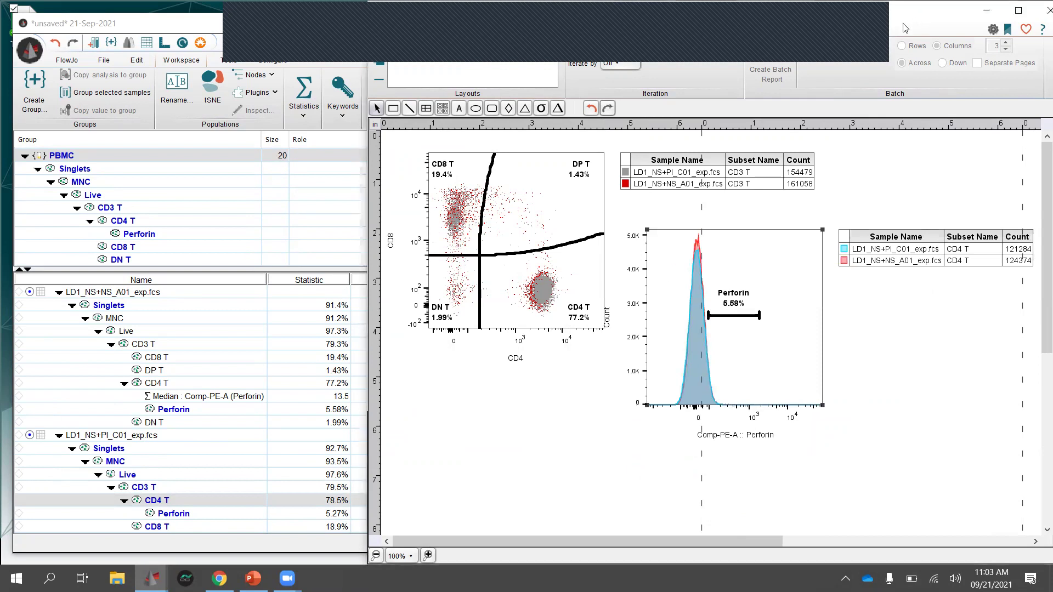
pyautogui.press('super+Down')
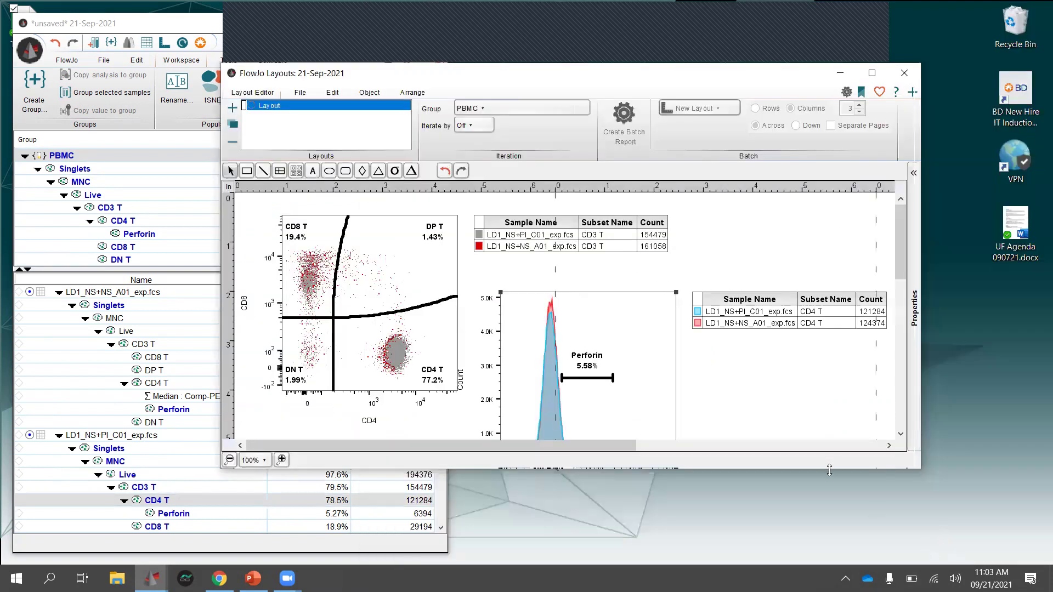
# - Enlarge the layout window and give the Perforin histogram a light grey gradient colour and a dark blue line colour
pyautogui.moveTo(829, 470); pyautogui.dragTo(829, 527)
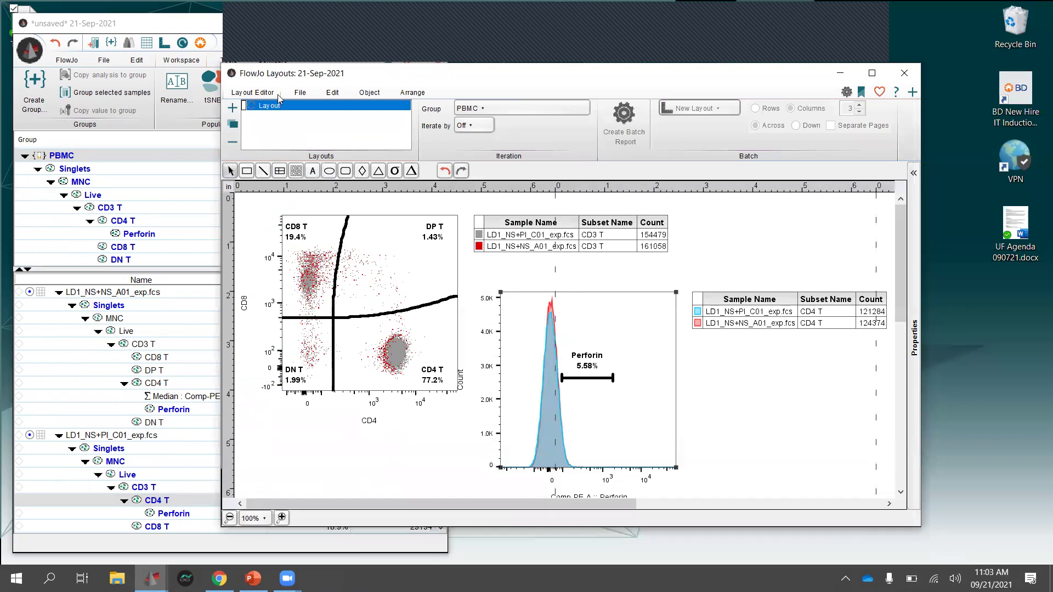
pyautogui.click(303, 93)
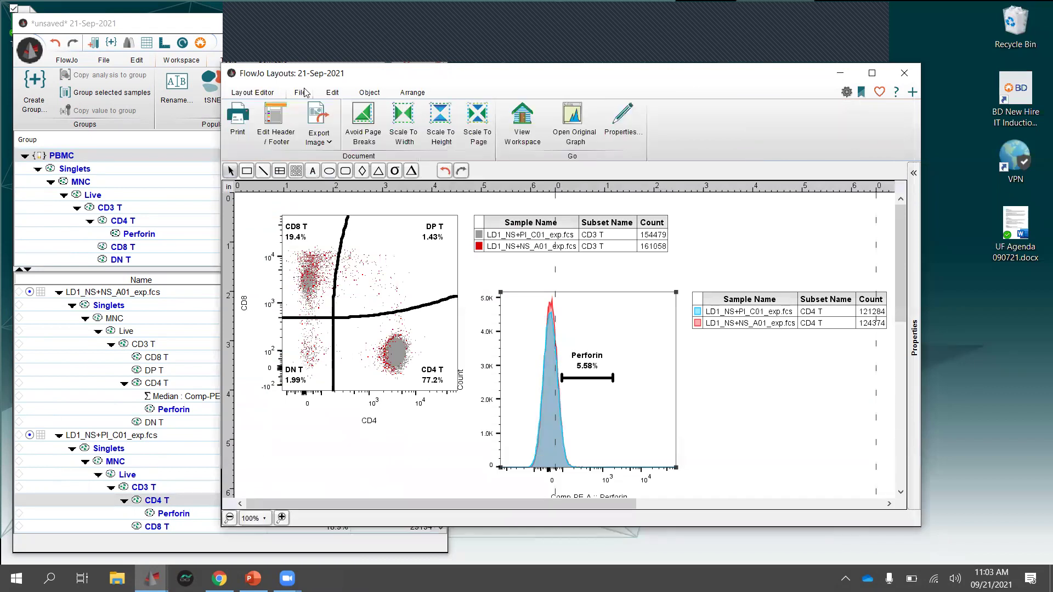
pyautogui.click(369, 93)
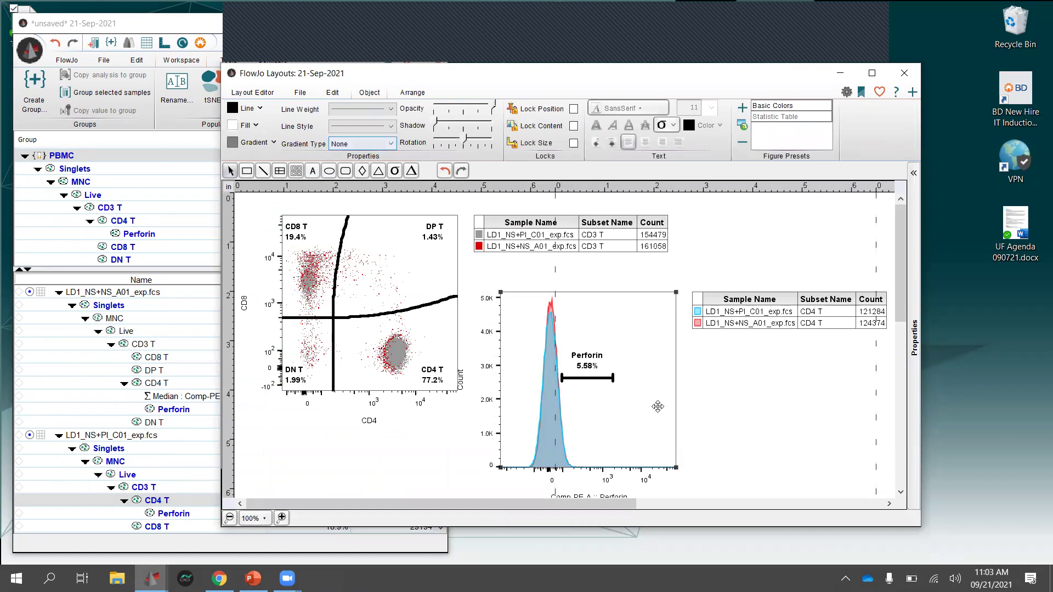
pyautogui.click(258, 142)
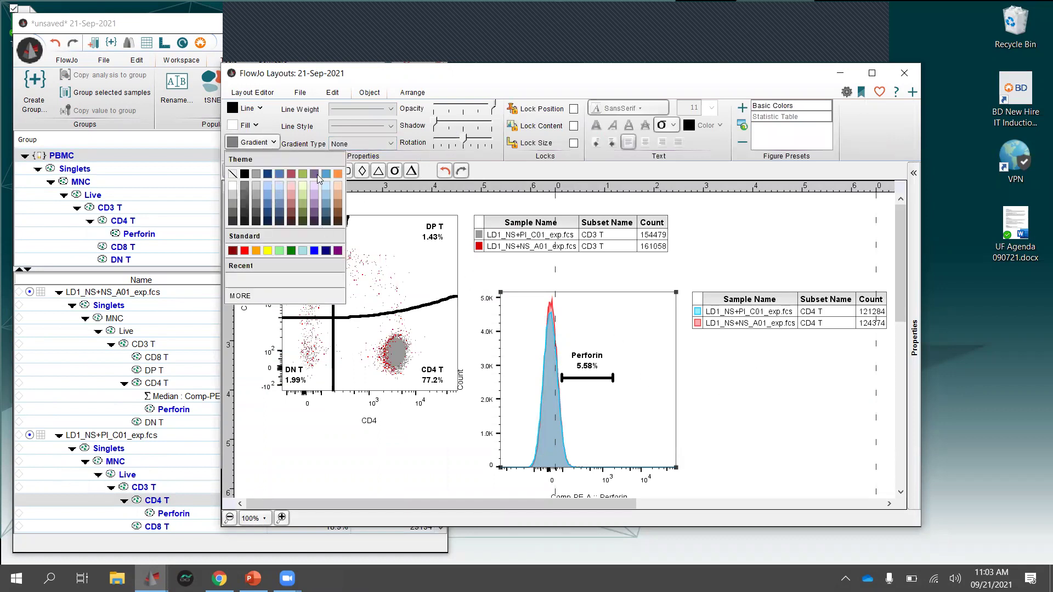
pyautogui.click(258, 186)
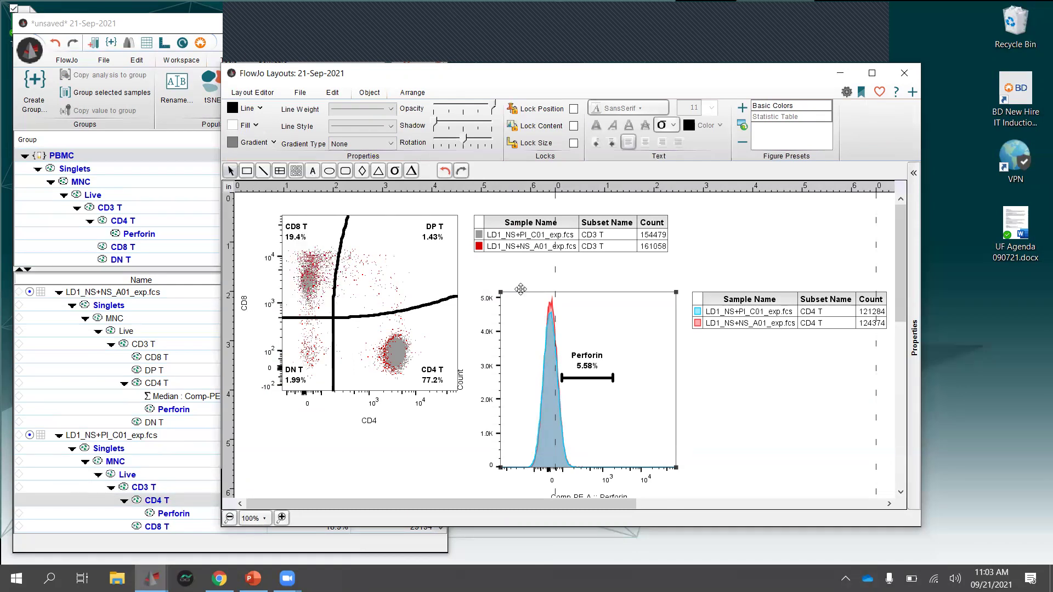
pyautogui.click(260, 108)
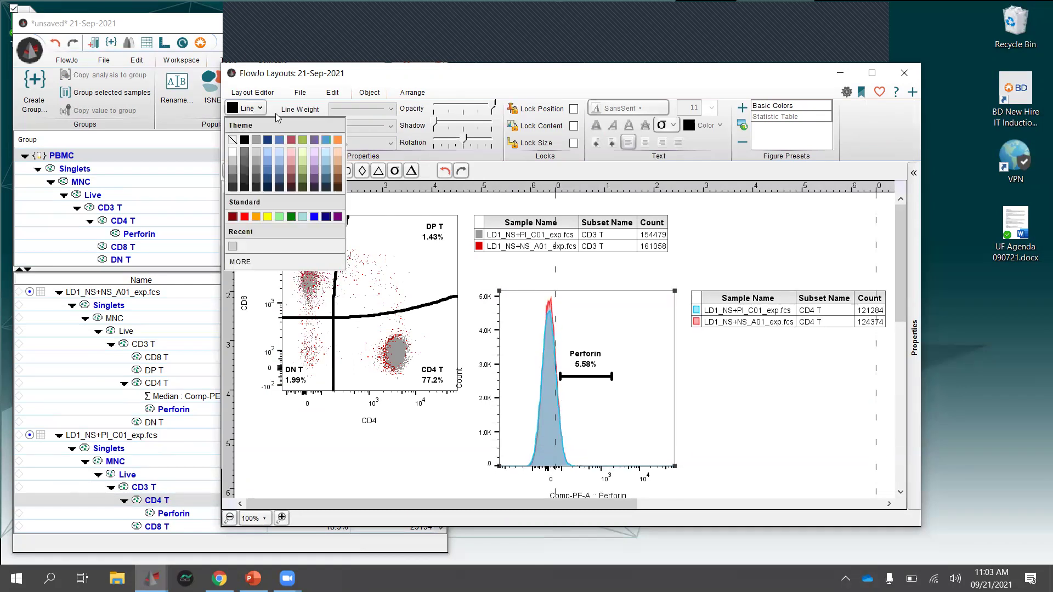
pyautogui.click(269, 141)
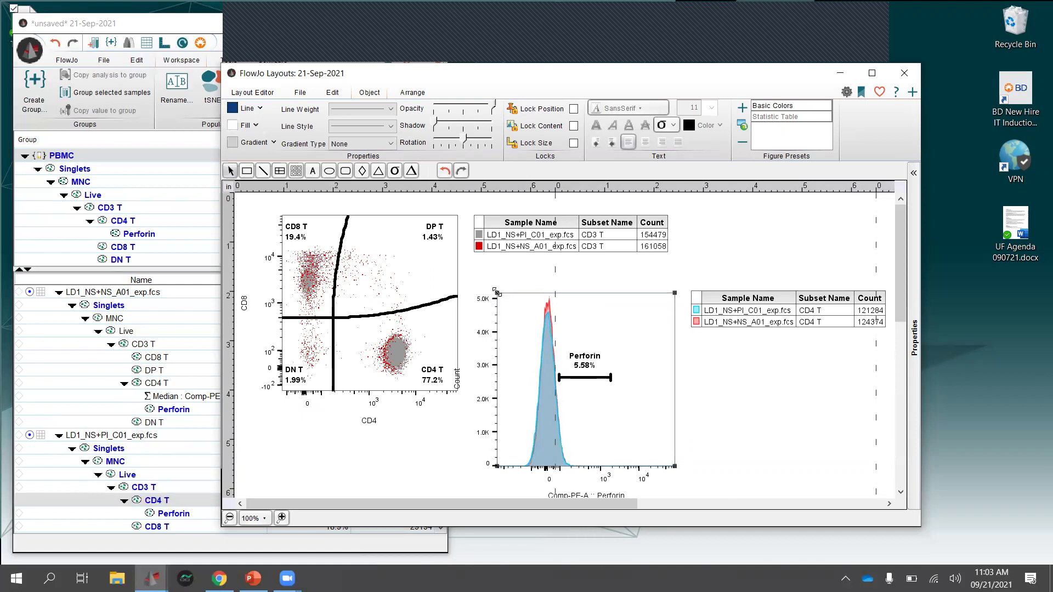
# - Try a medium blue fill and a light grey fill as the Perforin histogram's background
pyautogui.click(246, 126)
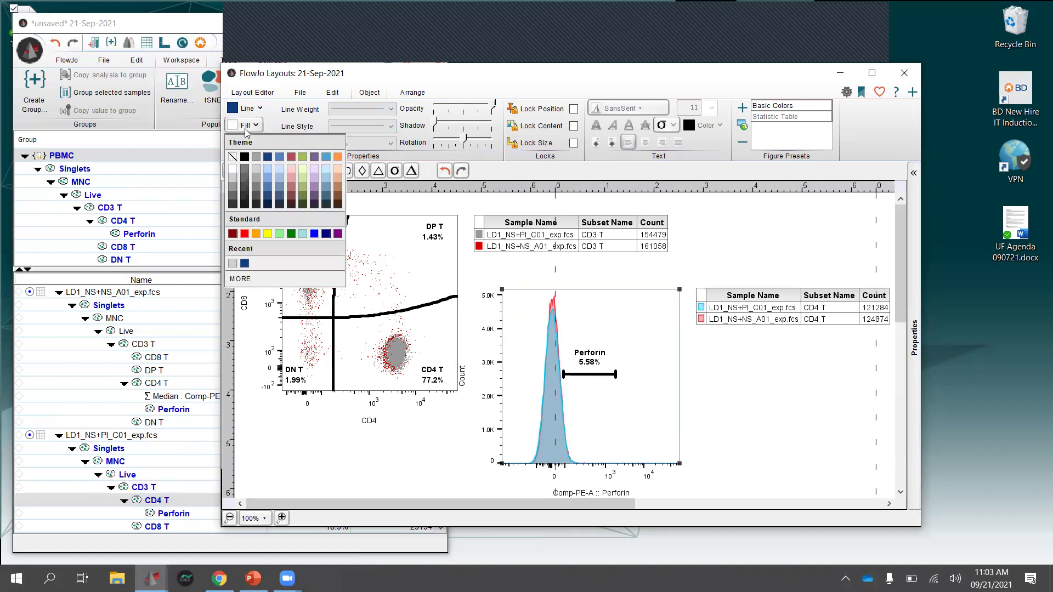
pyautogui.click(279, 159)
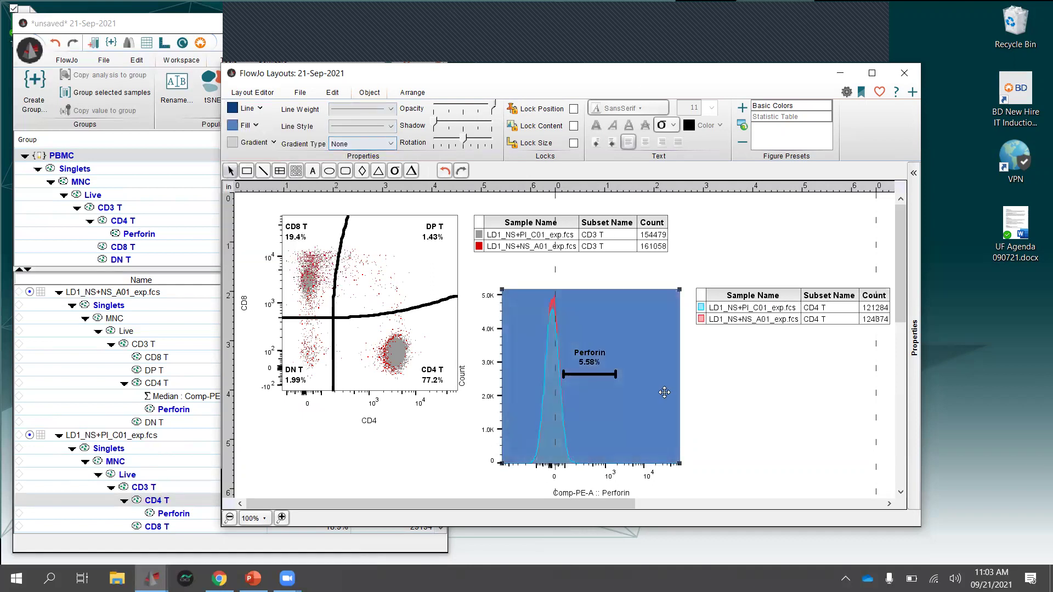
pyautogui.click(246, 126)
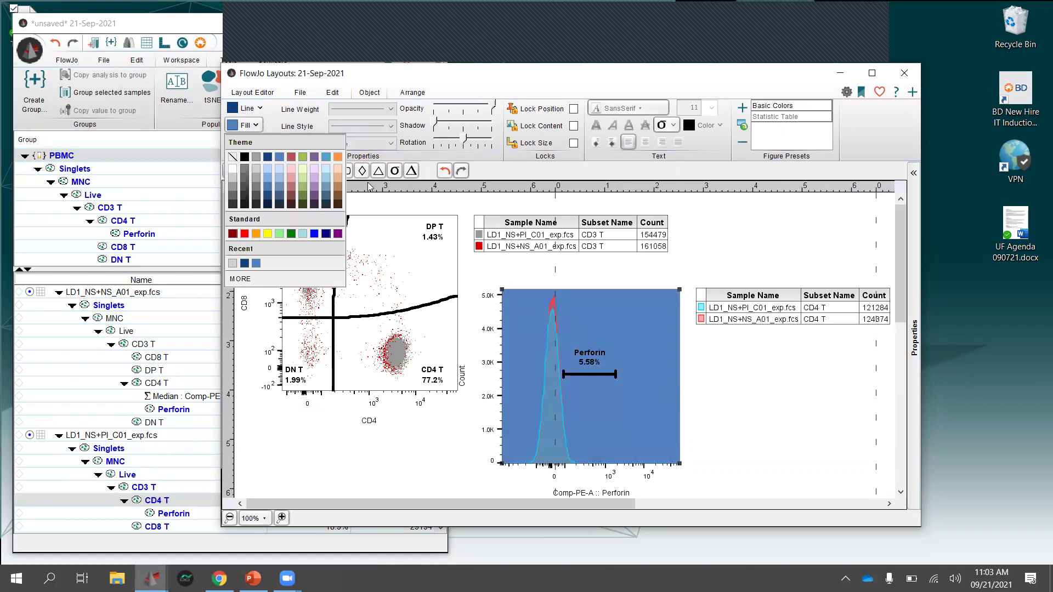
pyautogui.click(255, 172)
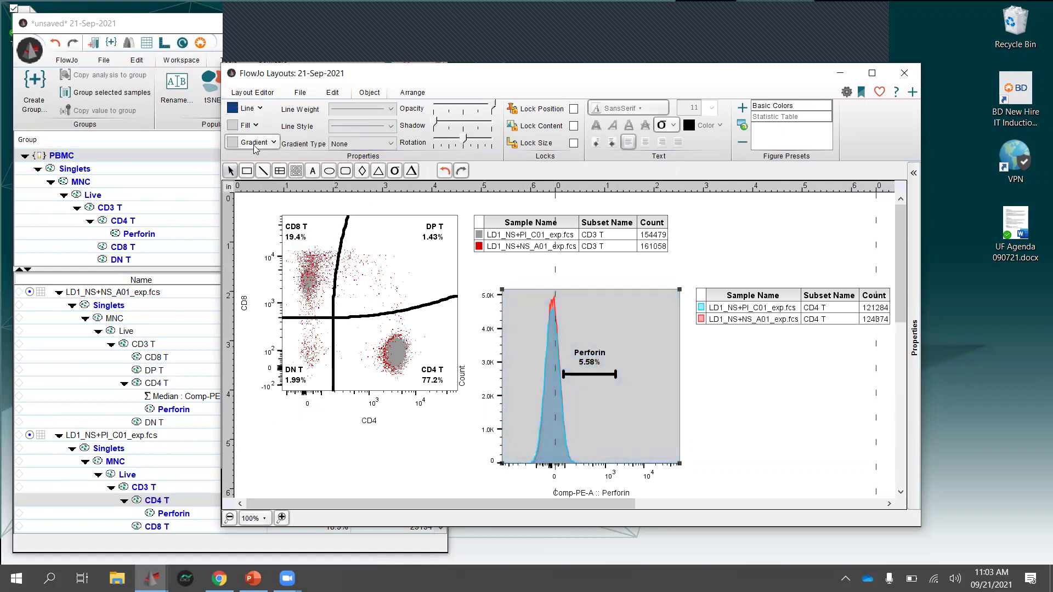
# - Fill the Perforin histogram's background with black and set its gradient colour to medium blue
pyautogui.click(254, 126)
pyautogui.click(244, 158)
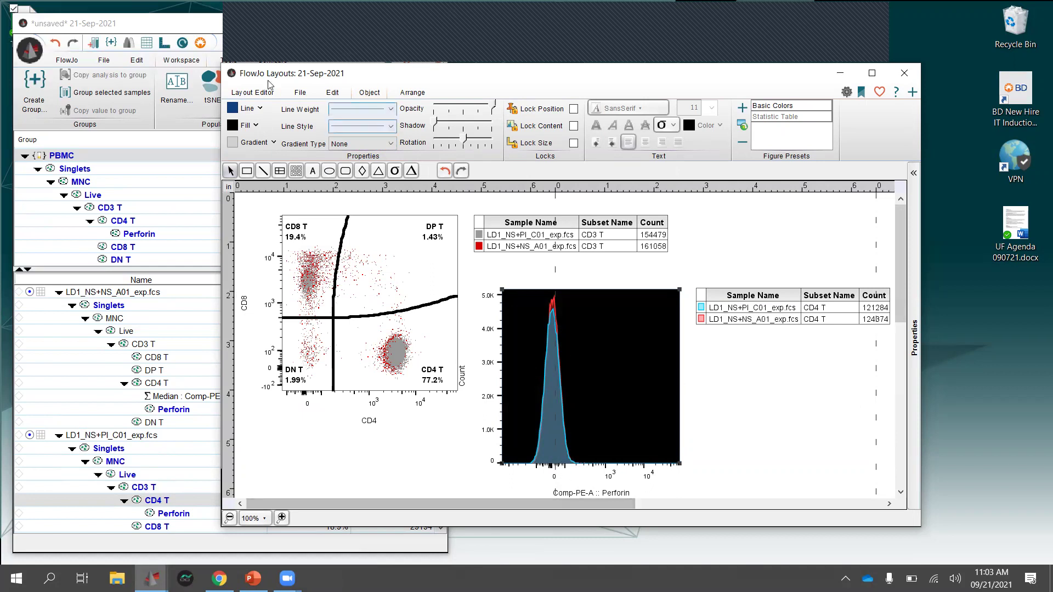
pyautogui.click(264, 144)
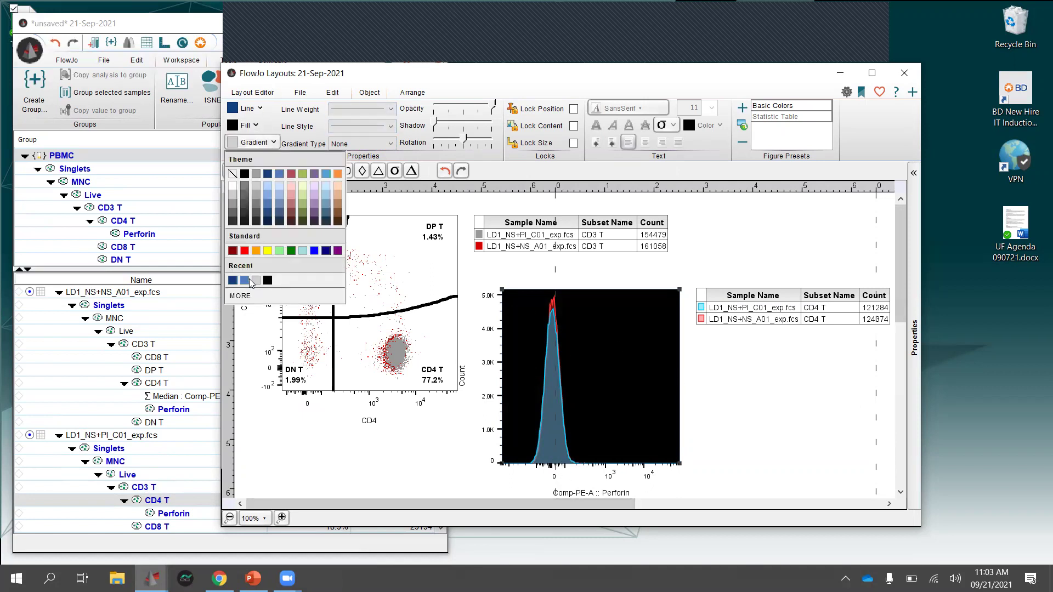
pyautogui.click(245, 281)
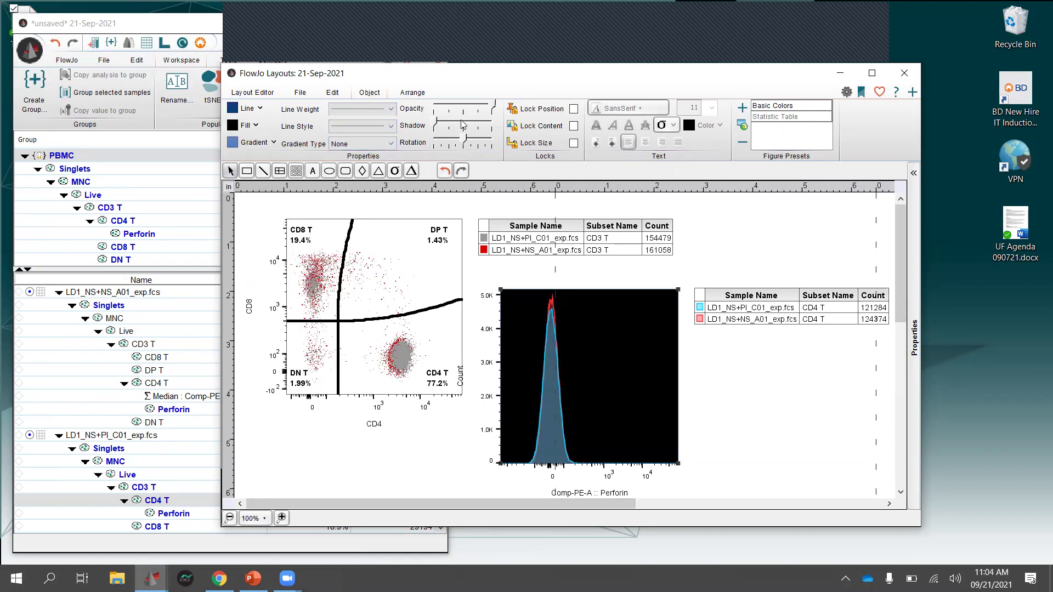
pyautogui.click(436, 122)
pyautogui.click(468, 138)
pyautogui.moveTo(467, 139); pyautogui.dragTo(464, 142)
pyautogui.click(256, 92)
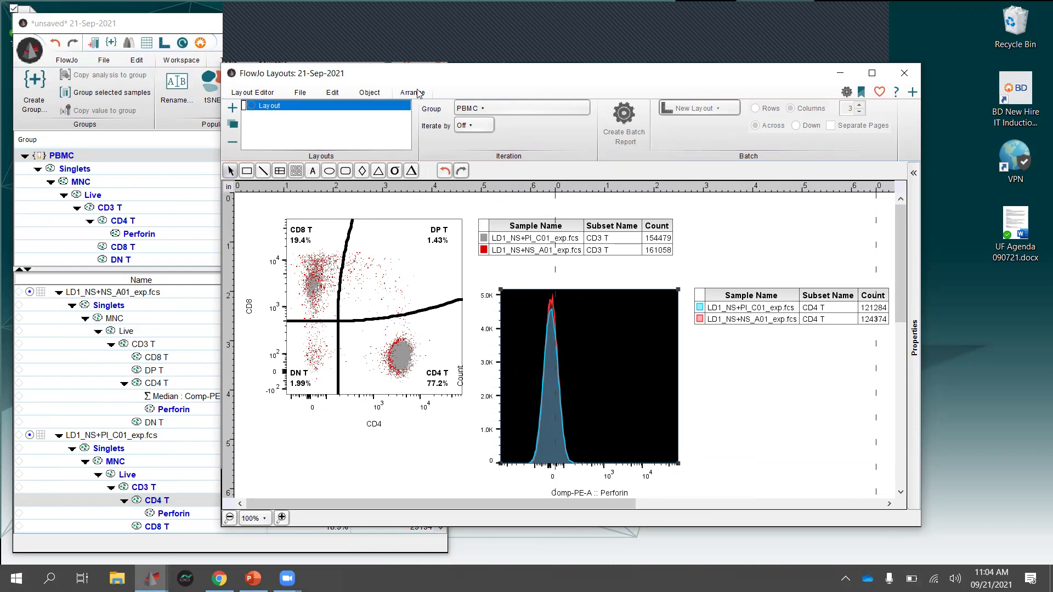
pyautogui.click(417, 93)
# - Scale the layout to the page and set it to iterate by Sample for the PBMC group
pyautogui.click(303, 93)
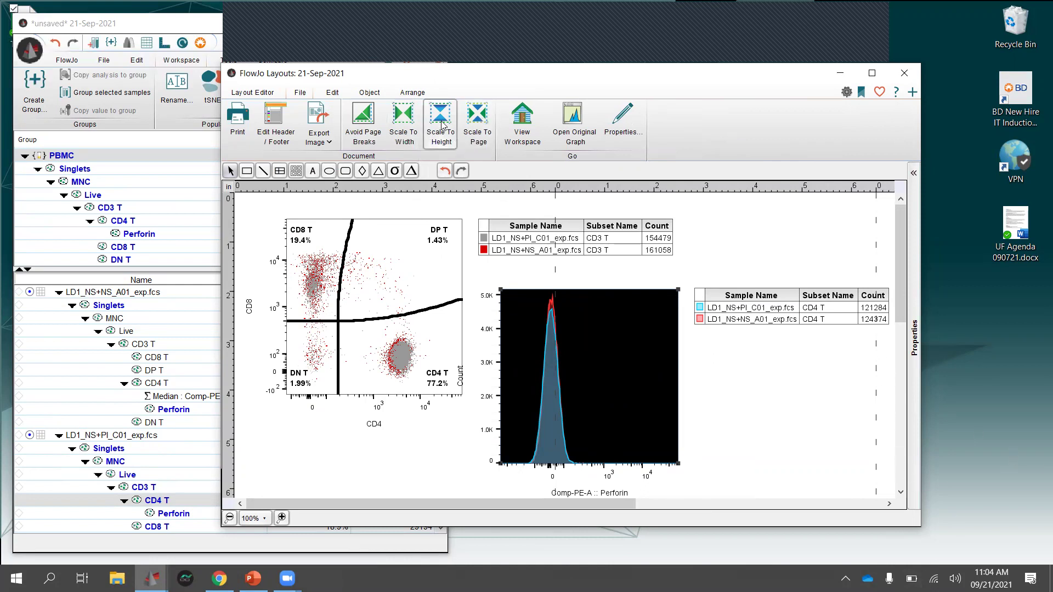
pyautogui.click(480, 128)
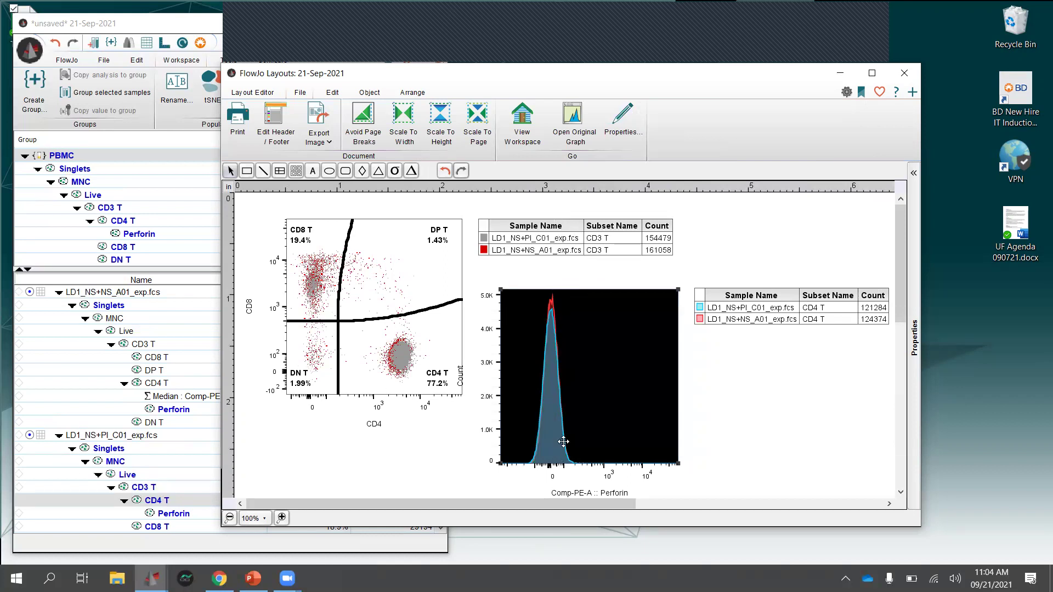
pyautogui.click(260, 93)
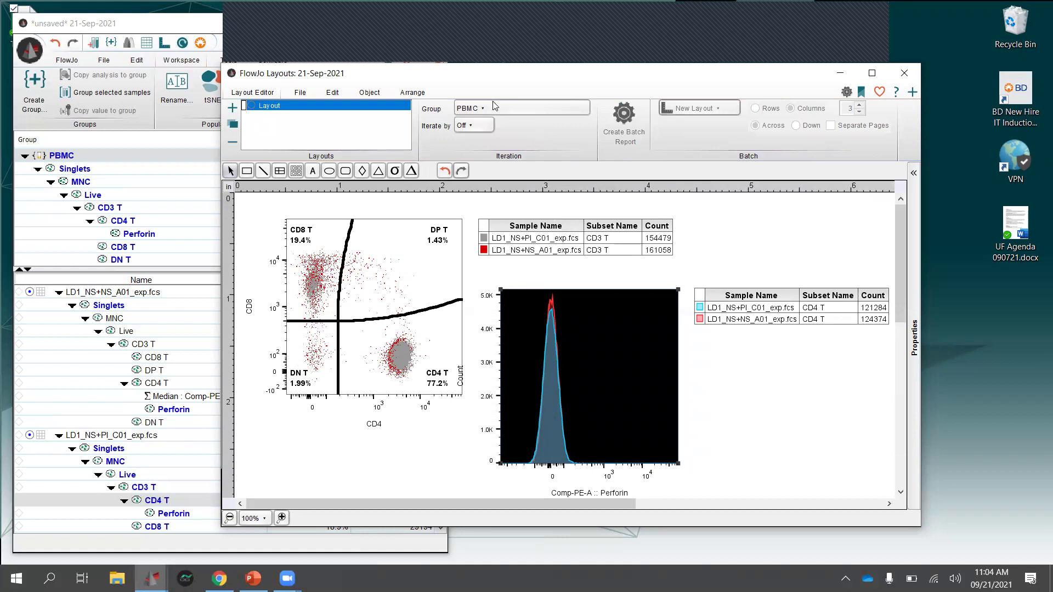
pyautogui.click(478, 127)
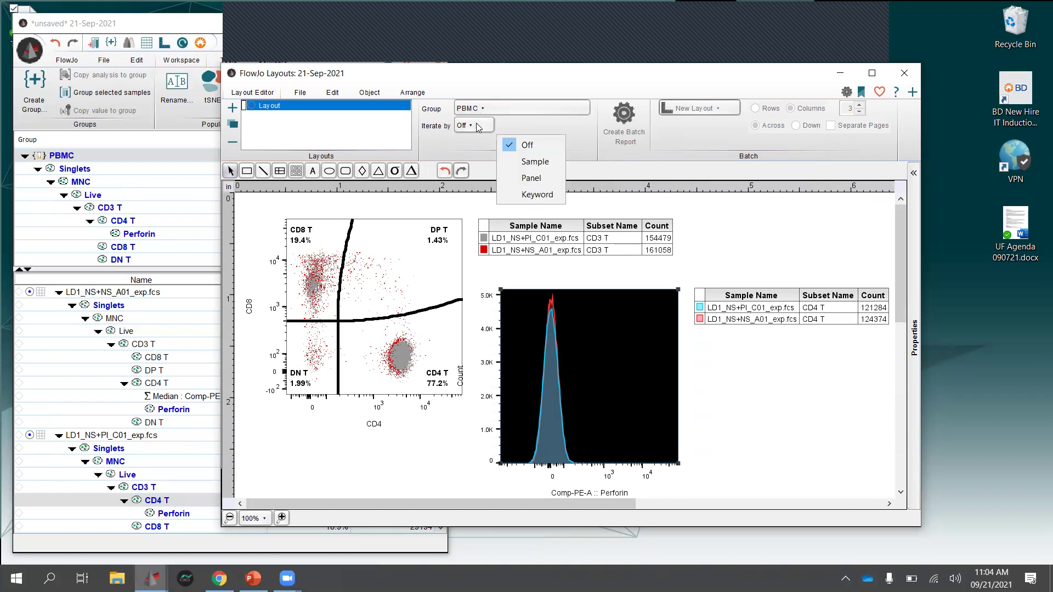
pyautogui.click(530, 163)
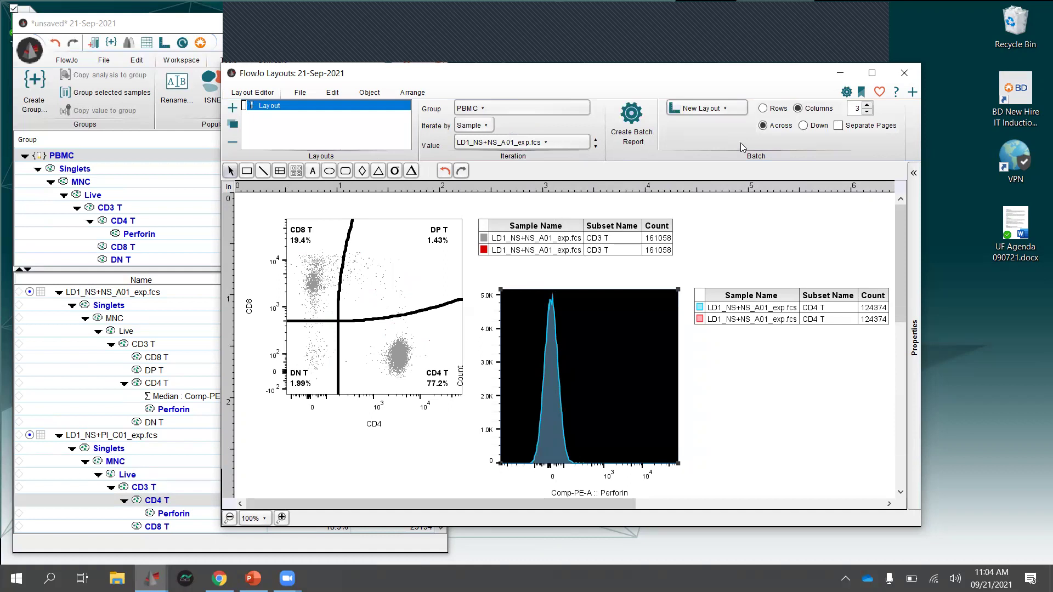
# - Create a batch report of the layout with New Layout as the output, arranged across in 3 columns
pyautogui.click(706, 111)
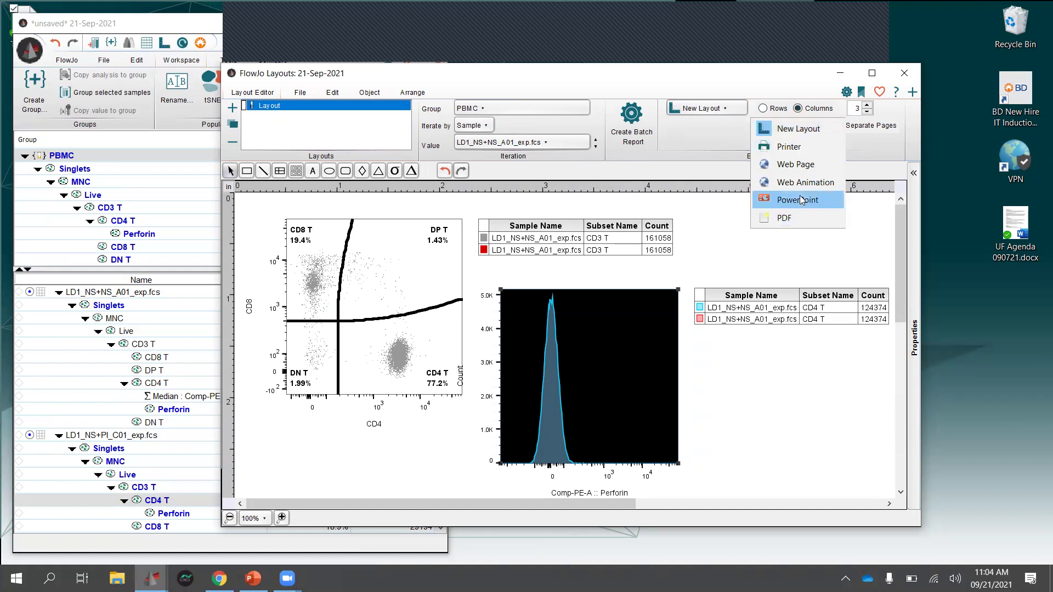
pyautogui.click(689, 153)
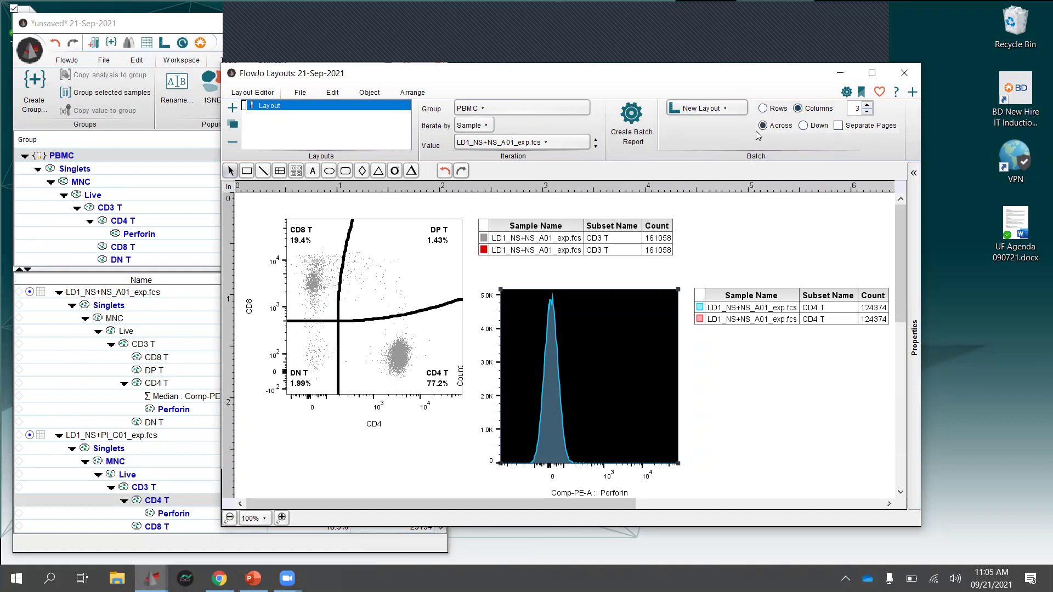
pyautogui.click(633, 130)
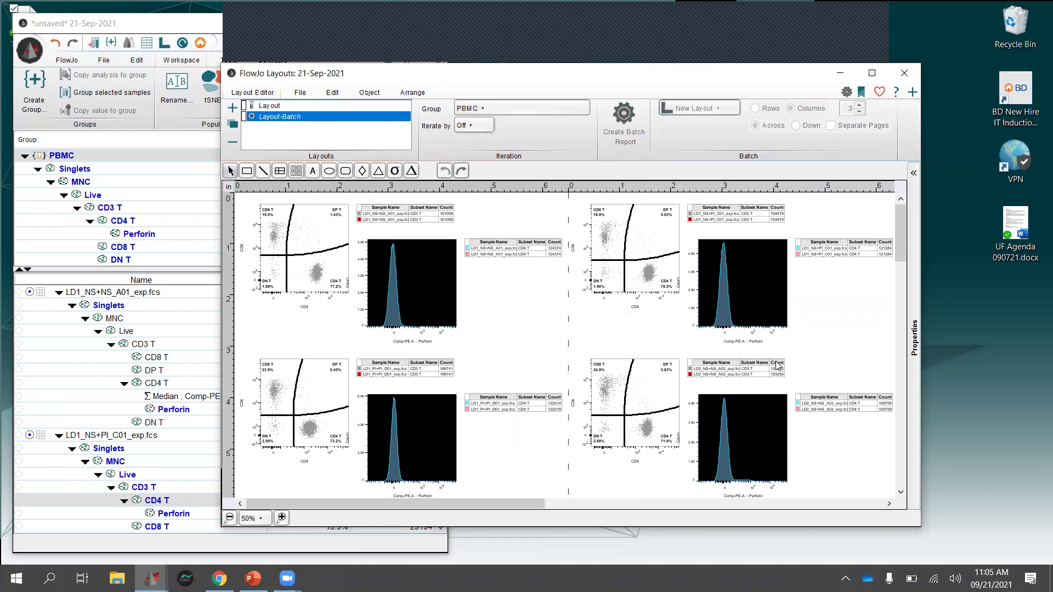
# - Examine the batch layout and compare its per-sample plots with the original layout
pyautogui.moveTo(494, 504); pyautogui.dragTo(380, 495)
pyautogui.moveTo(382, 84); pyautogui.dragTo(367, 80)
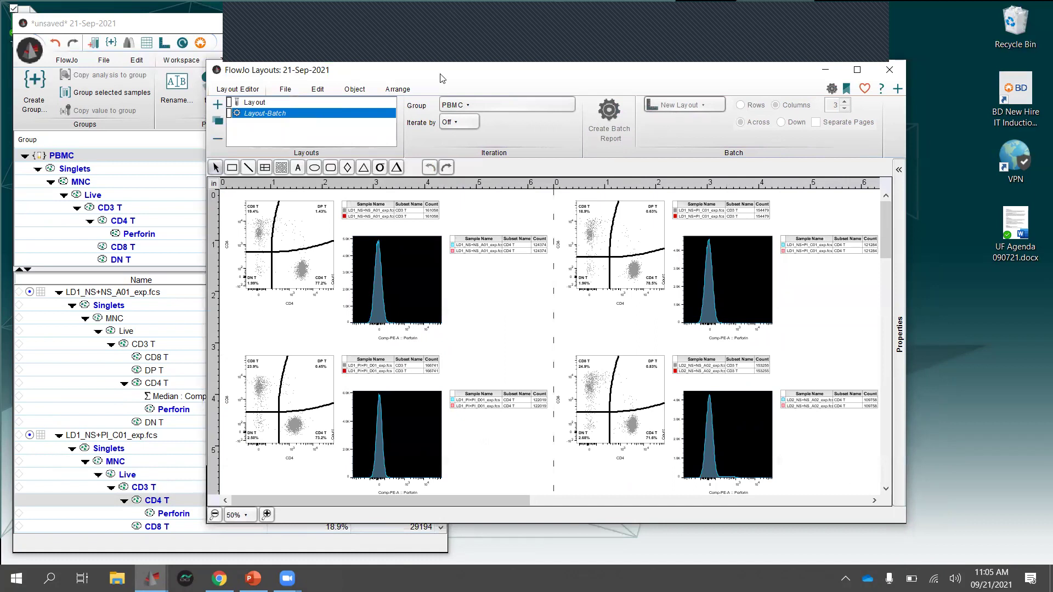
pyautogui.click(279, 102)
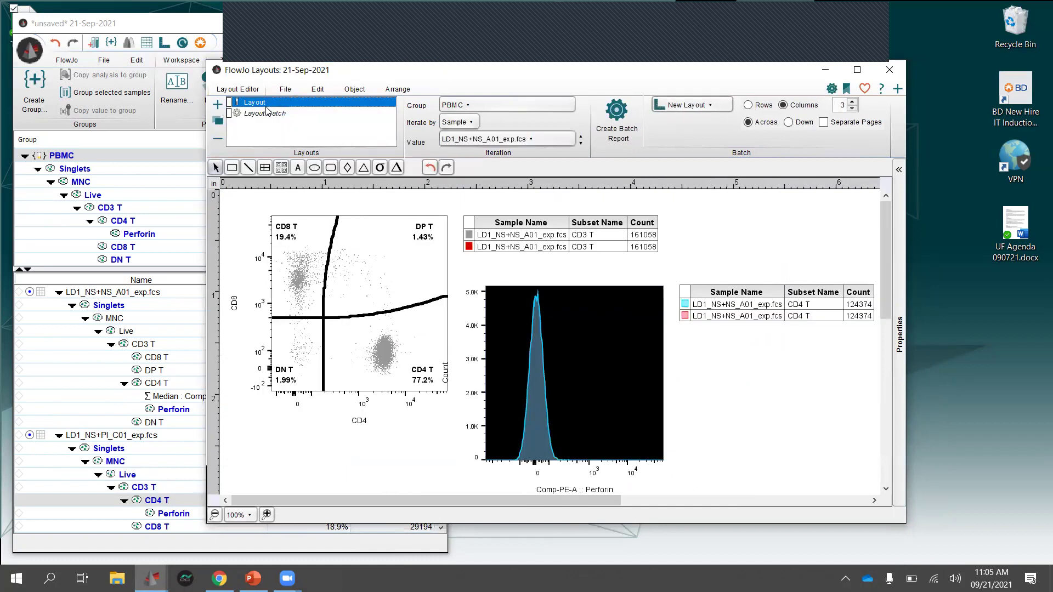
pyautogui.click(258, 114)
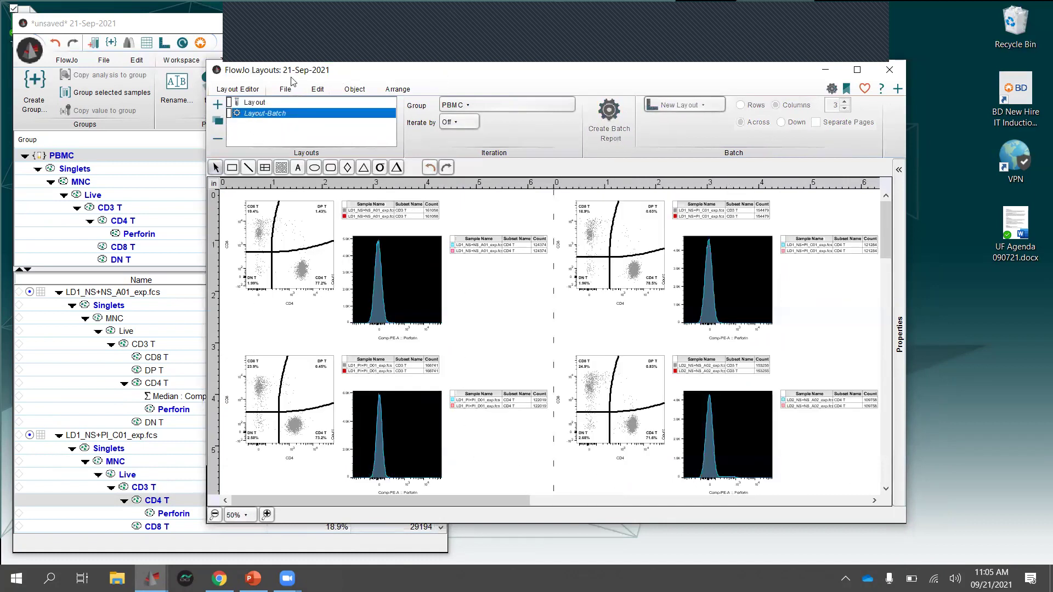
# - Create a PDF batch report from the original layout, saved to the Desktop as Layout
pyautogui.click(265, 102)
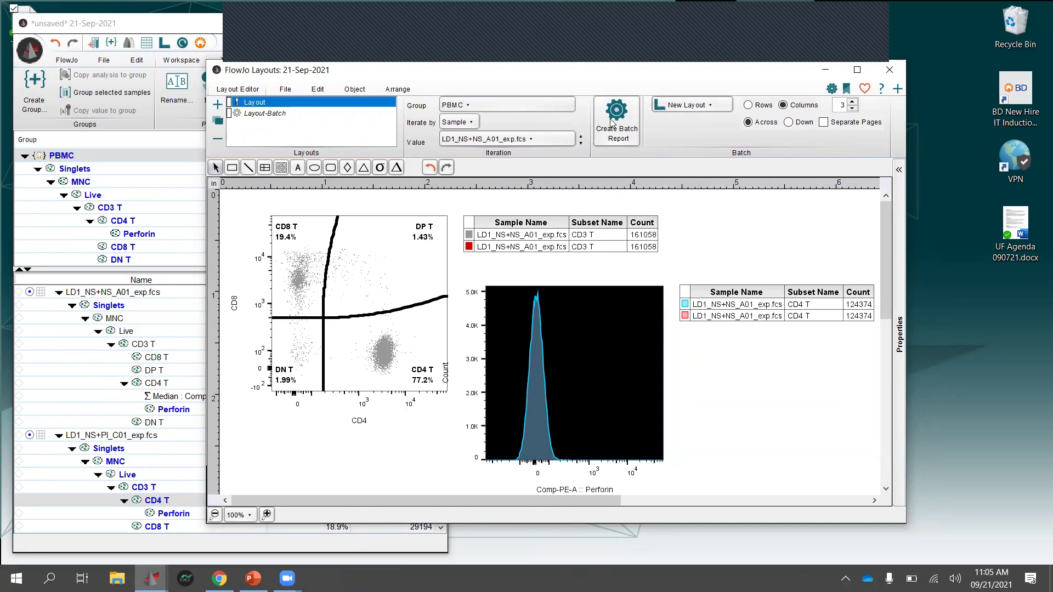
pyautogui.click(694, 106)
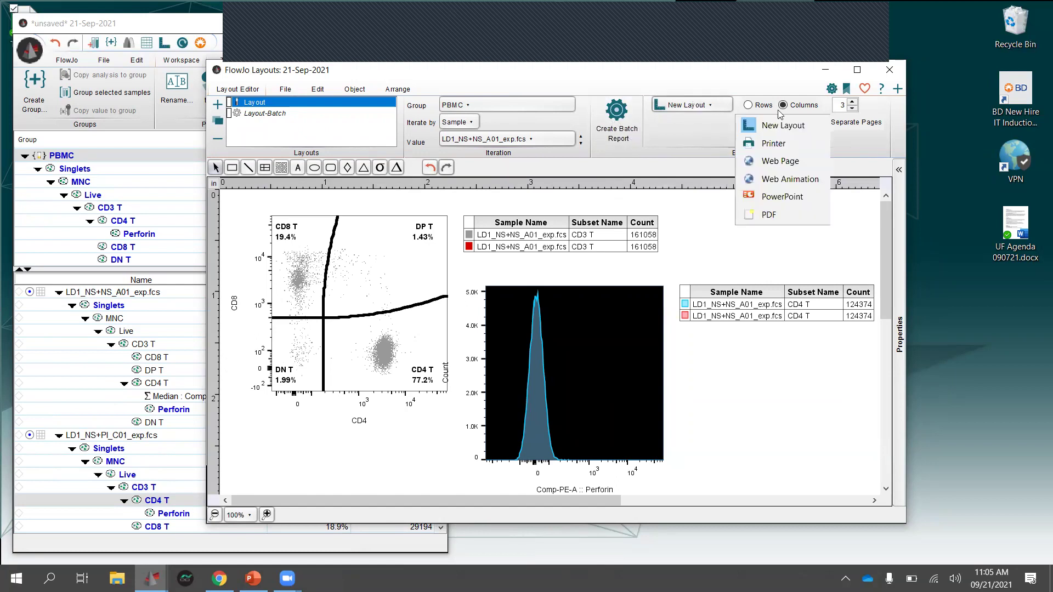
pyautogui.click(785, 217)
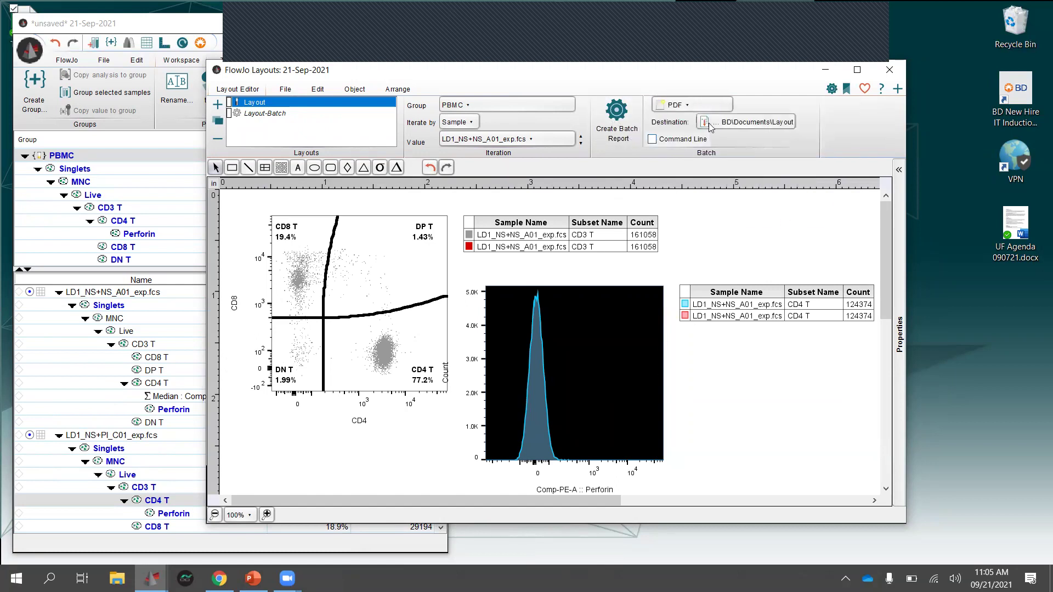
pyautogui.click(730, 125)
pyautogui.click(381, 263)
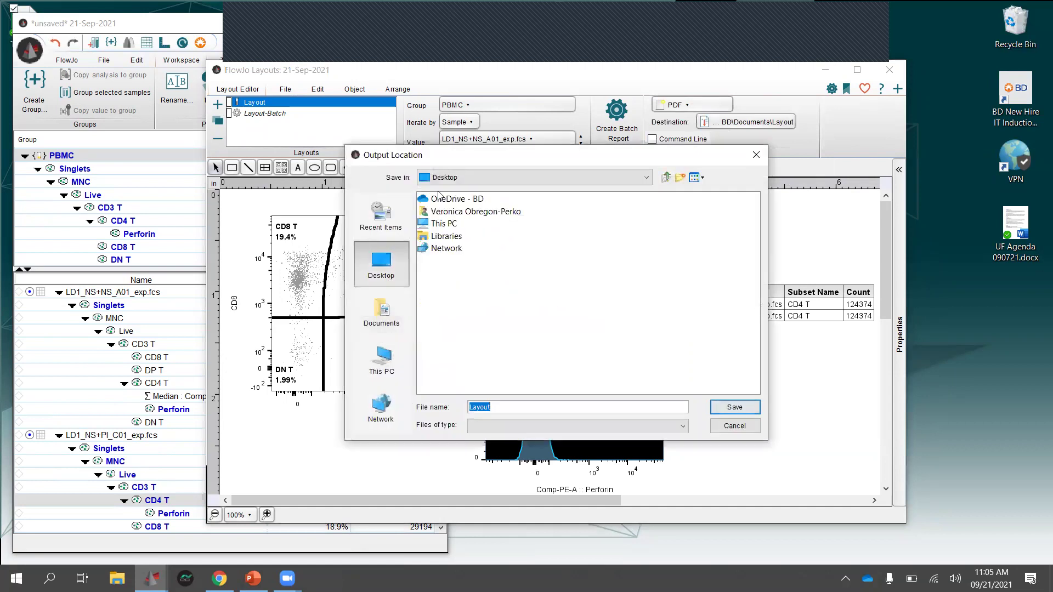
pyautogui.click(735, 407)
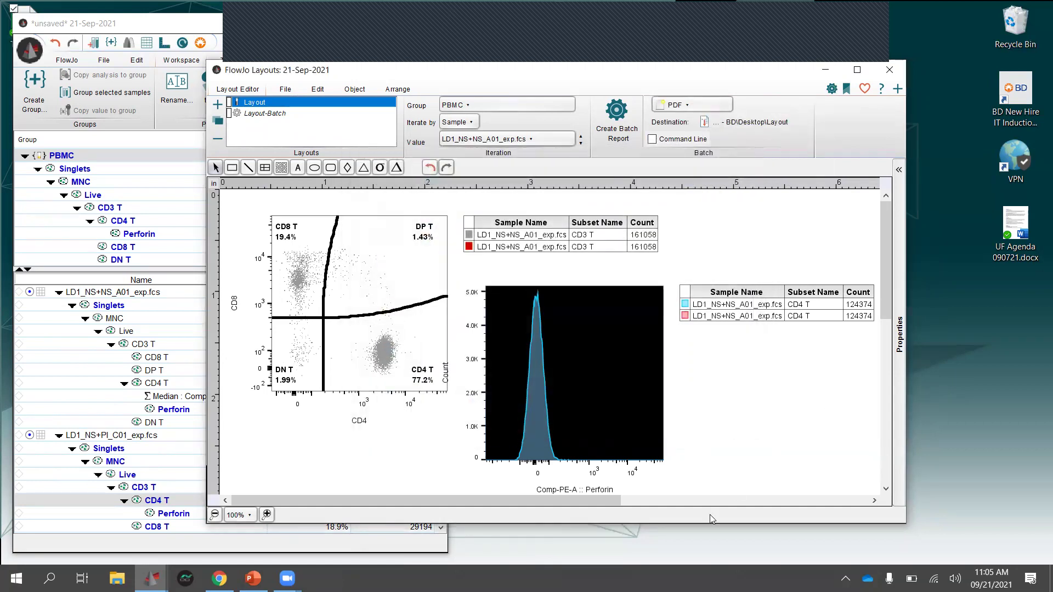
pyautogui.click(615, 138)
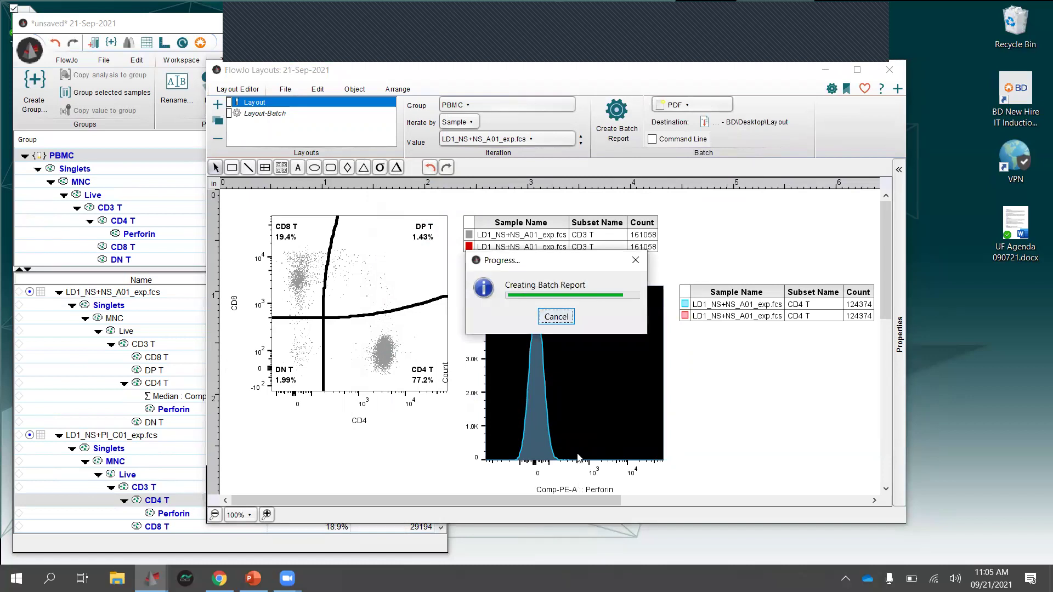
# - Open Layout.pdf from the desktop and look through the per-sample pages of the batch report
pyautogui.moveTo(98, 24); pyautogui.dragTo(161, 18)
pyautogui.doubleClick(47, 98)
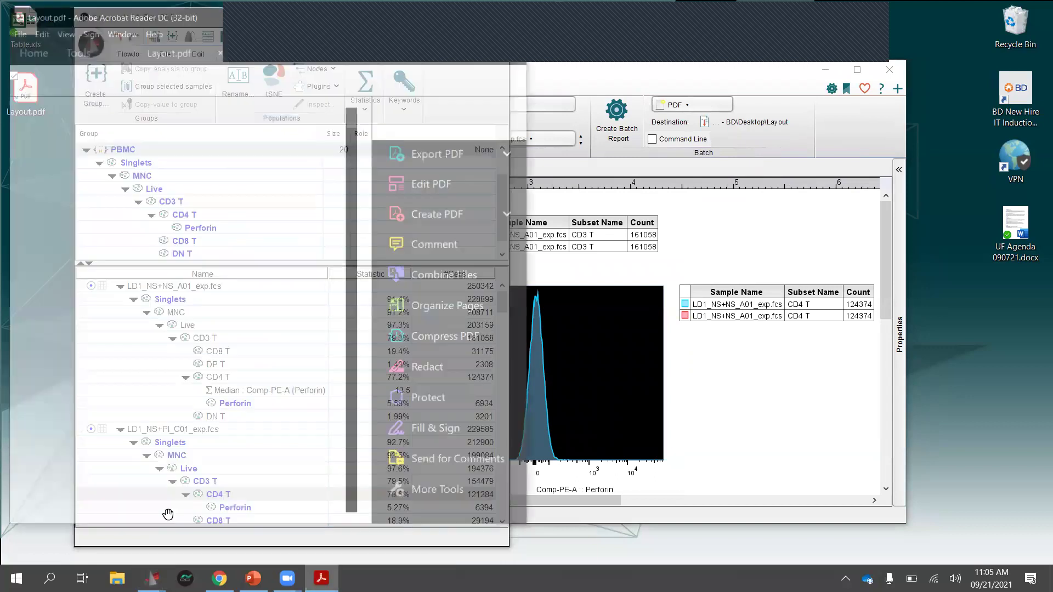
pyautogui.scroll(-10, 316, 327)
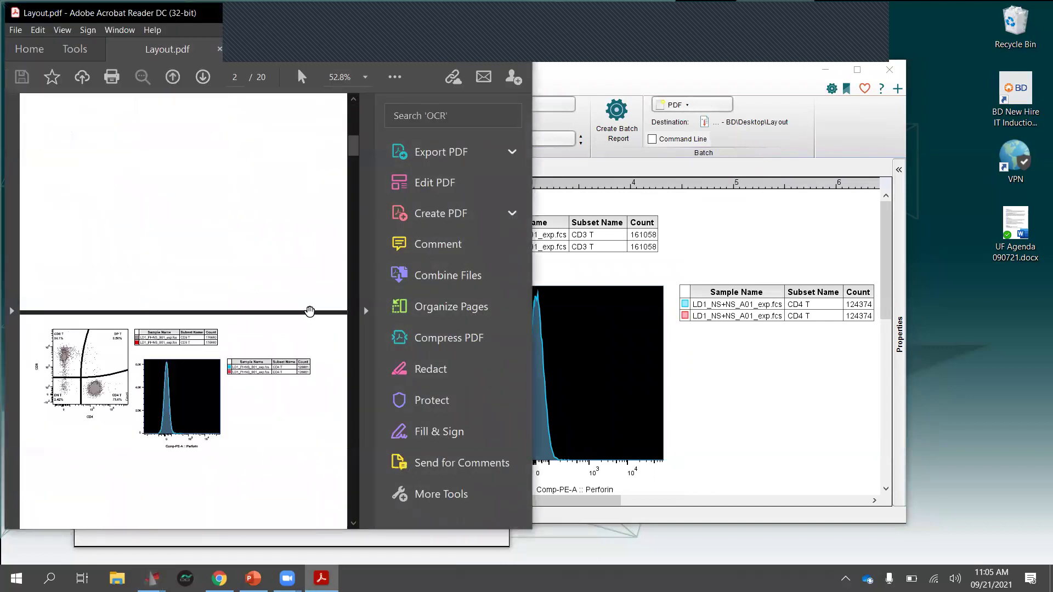
pyautogui.scroll(-4, 301, 323)
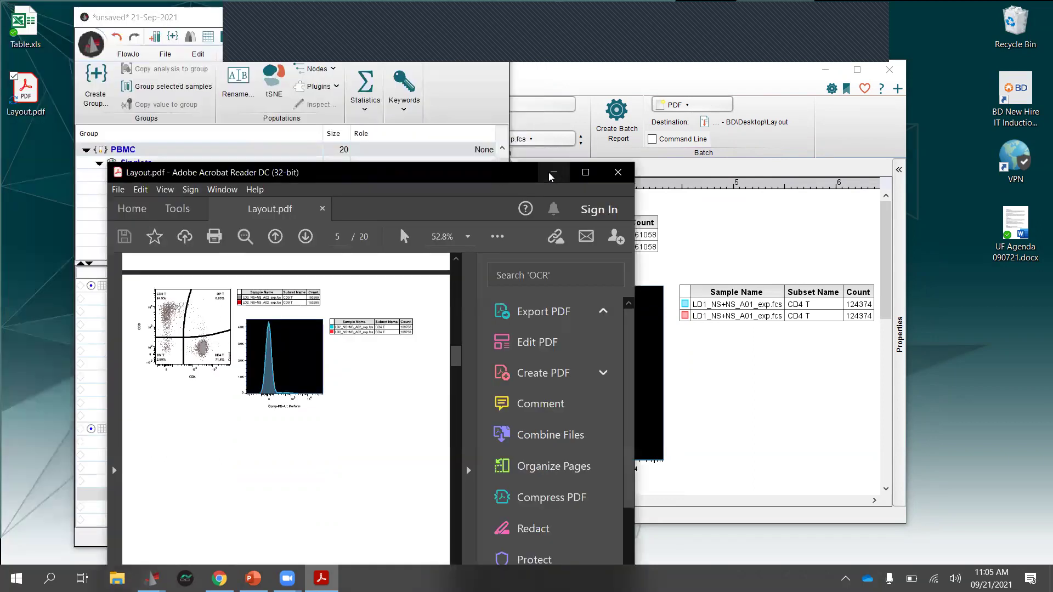
# - Minimize the PDF report and the layout editor, and reposition the workspace window so it is fully accessible
pyautogui.click(552, 174)
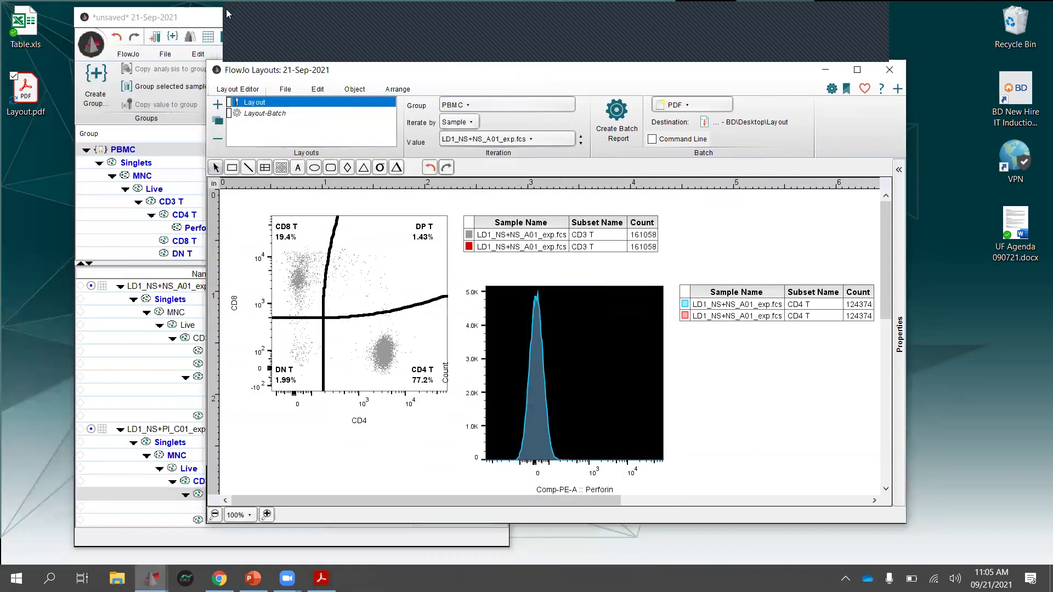
pyautogui.click(177, 21)
pyautogui.moveTo(177, 21); pyautogui.dragTo(110, 21)
pyautogui.click(748, 132)
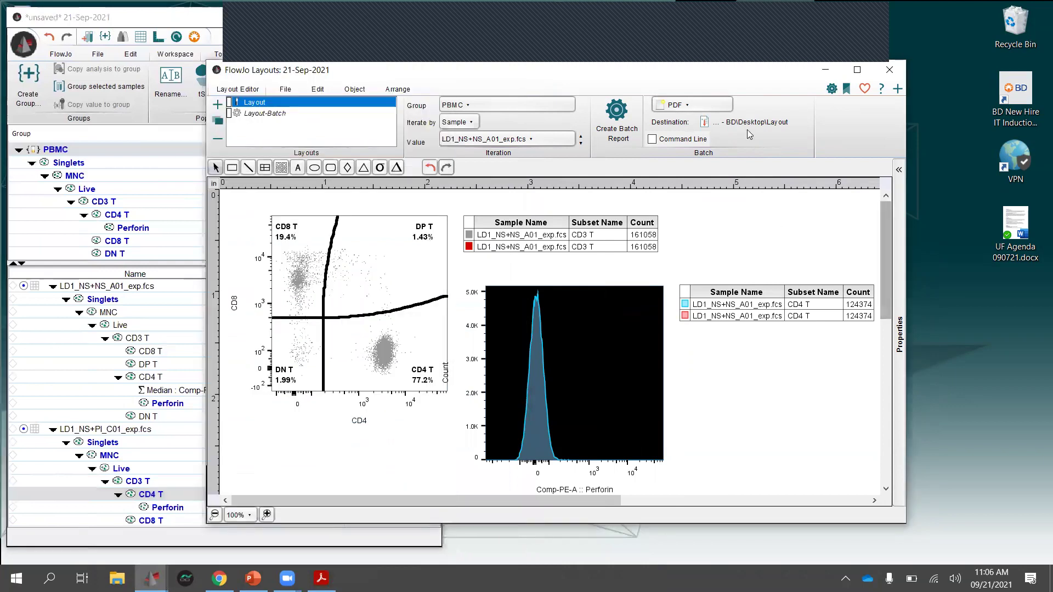
pyautogui.moveTo(830, 65); pyautogui.dragTo(928, 48)
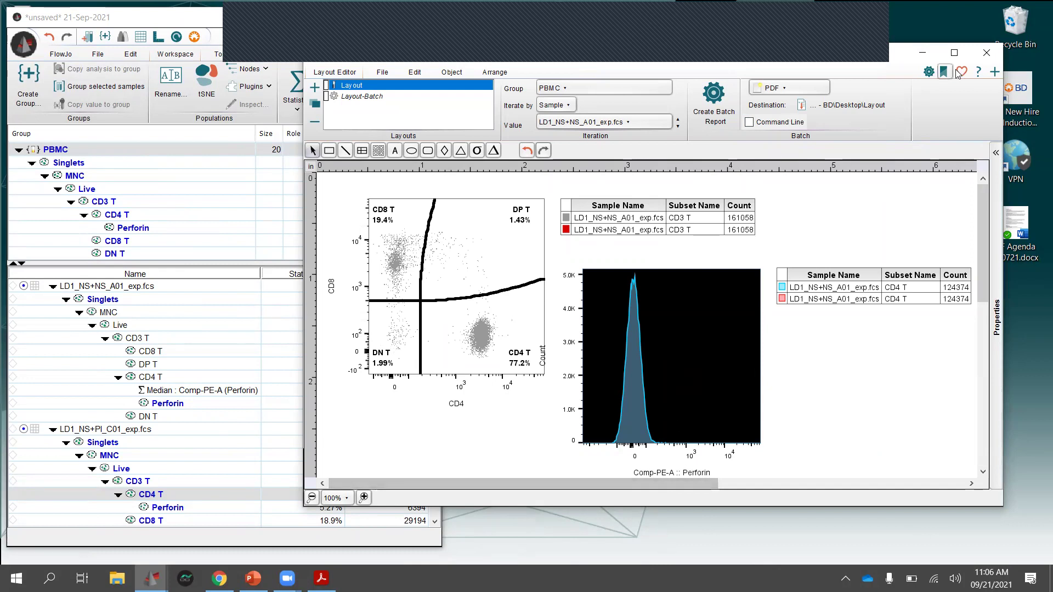
pyautogui.click(922, 53)
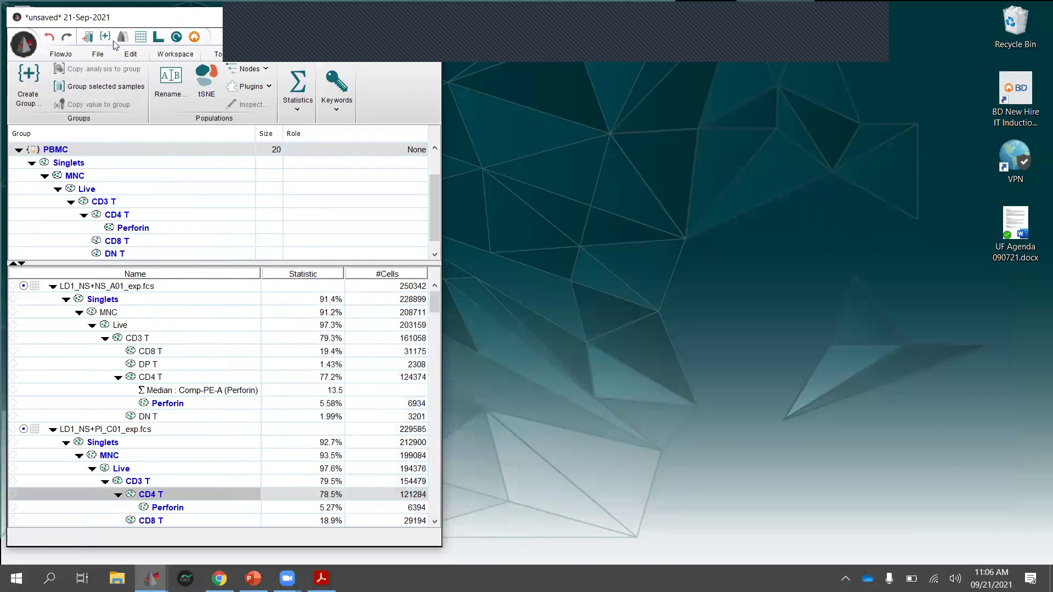
# - Save the workspace as 21-Sep-2021.wsp
pyautogui.click(97, 55)
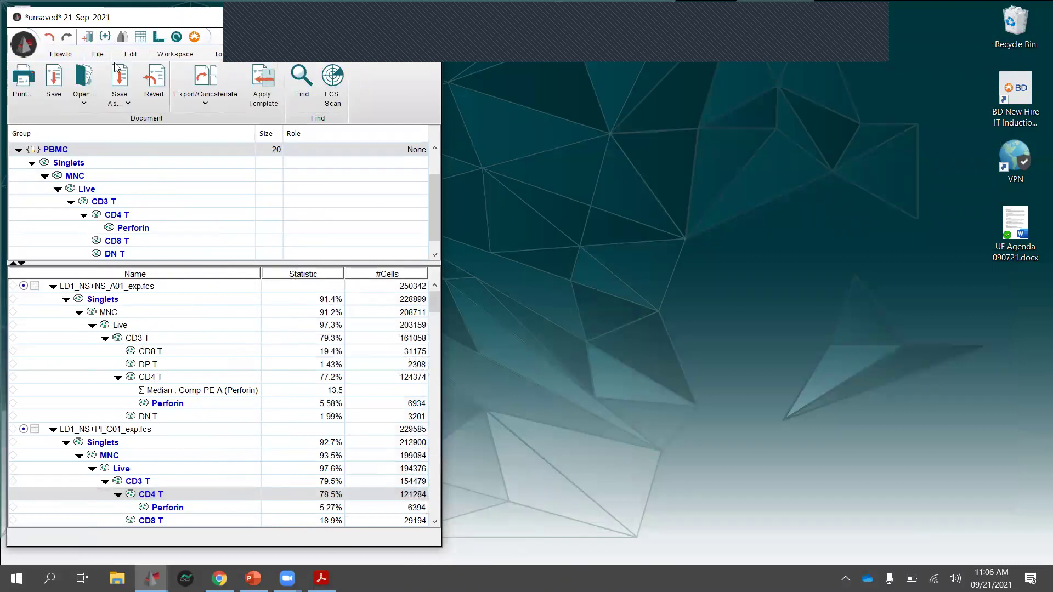
pyautogui.click(52, 86)
pyautogui.click(705, 392)
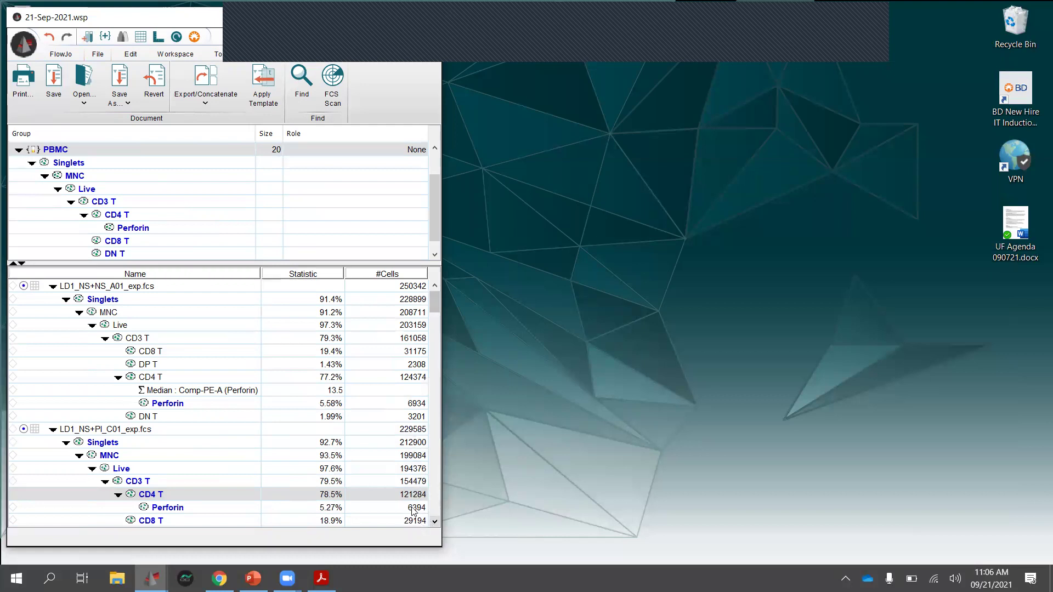
# - Review the available formats for saving the workspace, including archive (ACS) and template (WSPT), without exporting anything
pyautogui.click(129, 102)
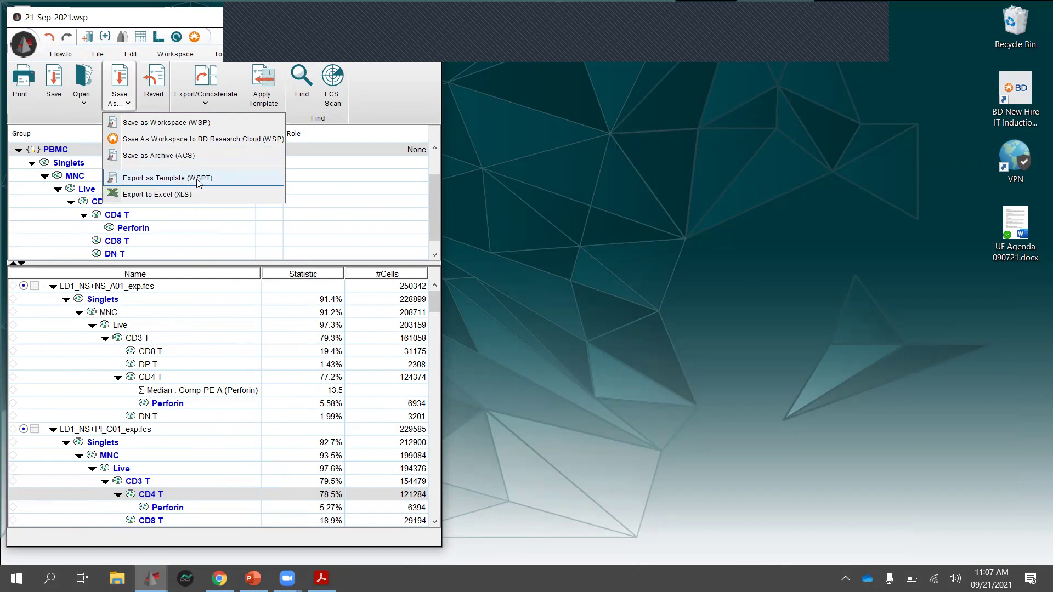
pyautogui.click(219, 310)
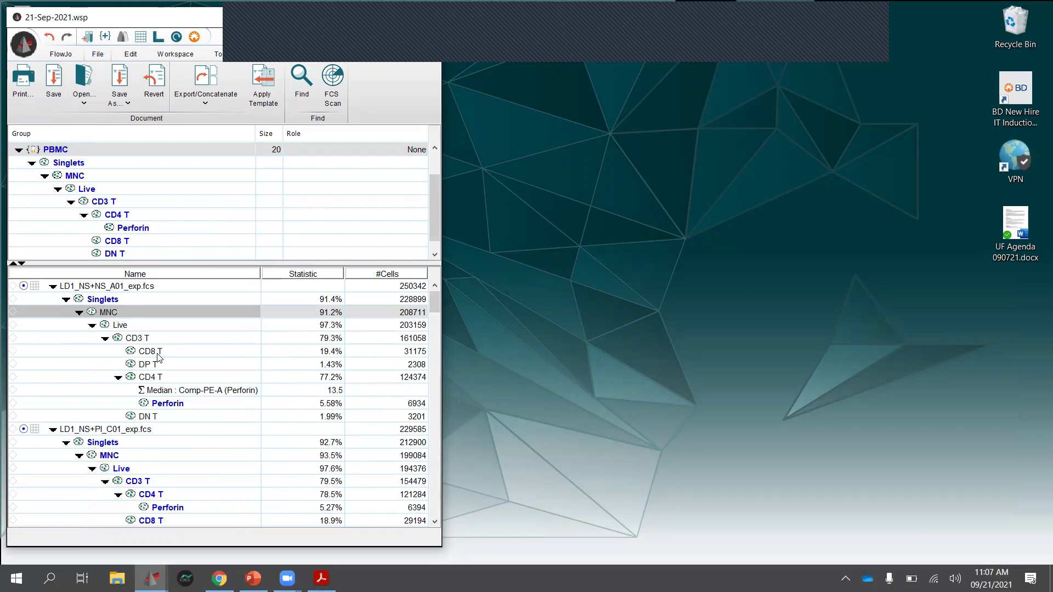
pyautogui.click(121, 94)
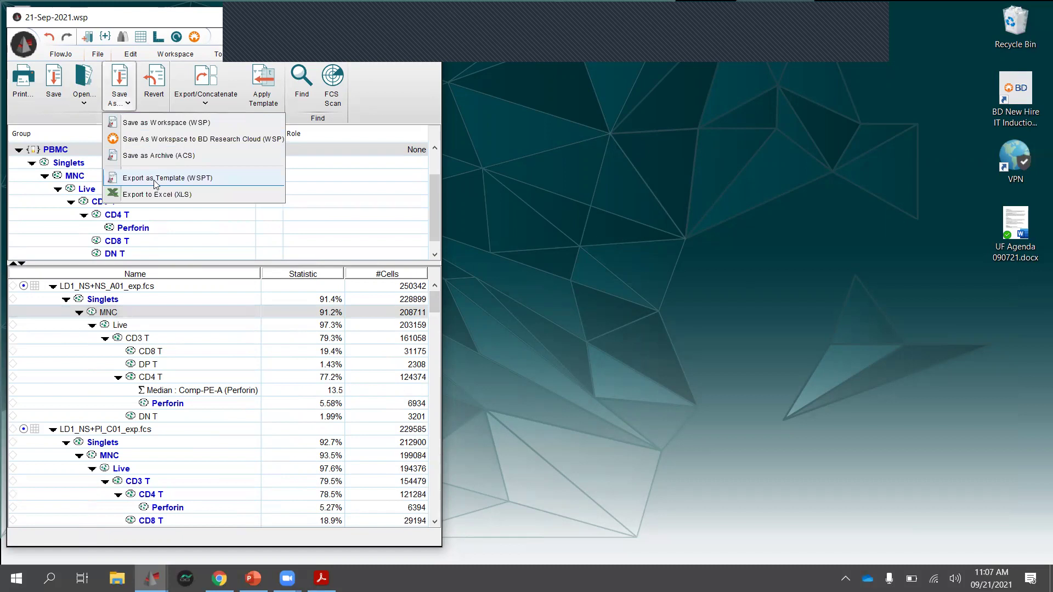
pyautogui.click(354, 204)
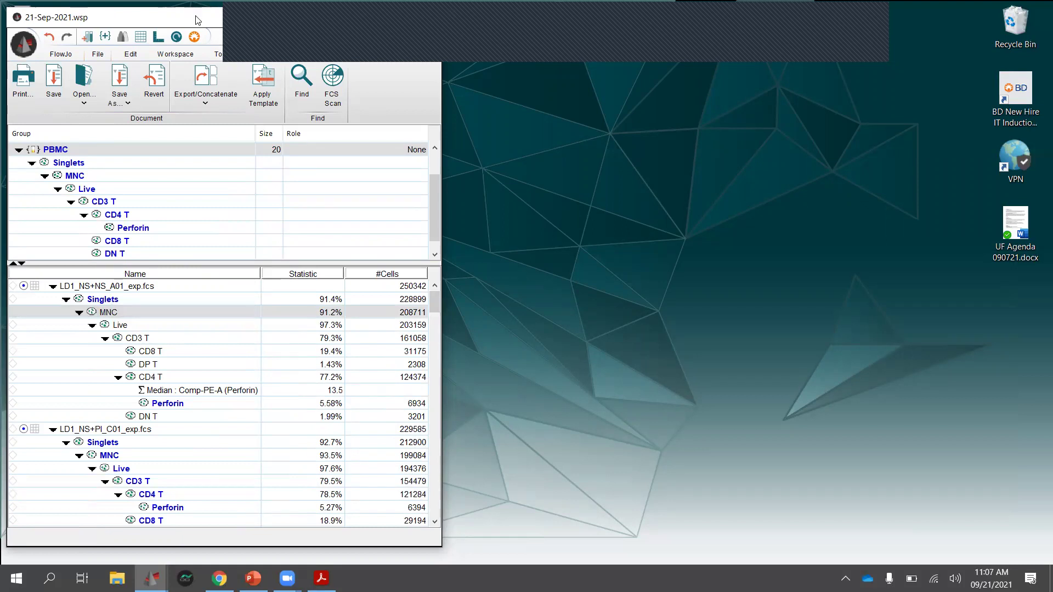
pyautogui.moveTo(199, 20); pyautogui.dragTo(203, 21)
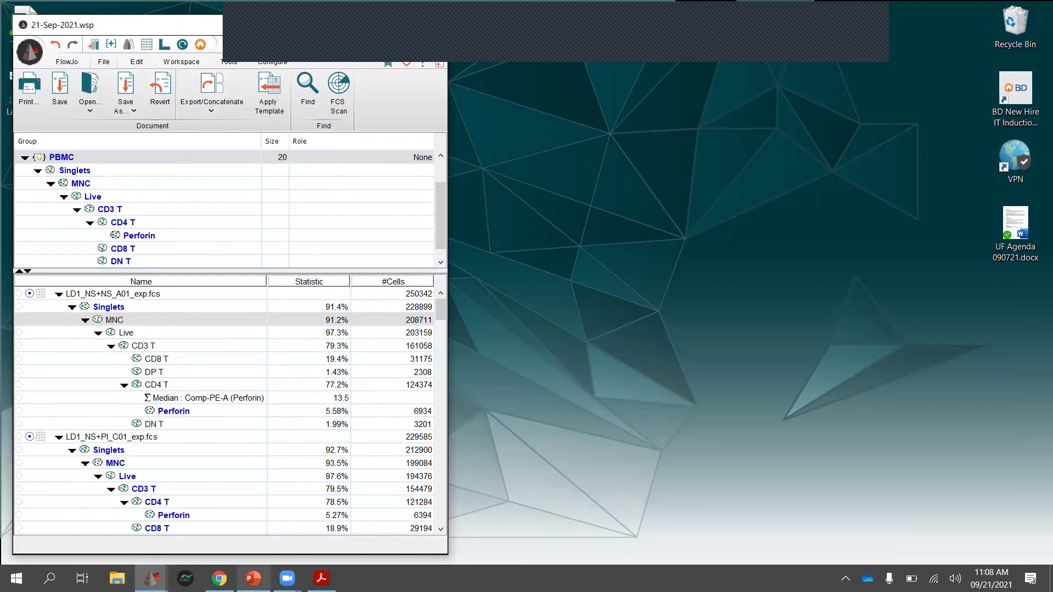
# - Switch to the Intro to FlowJo presentation in PowerPoint, start the slide show and hide Presenter View
pyautogui.click(253, 578)
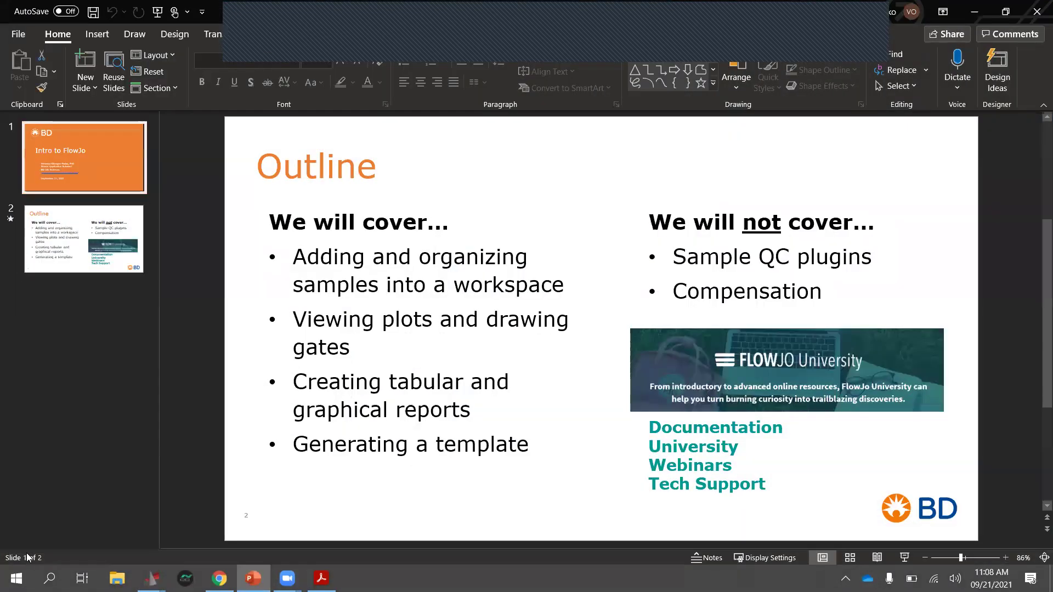
pyautogui.click(904, 558)
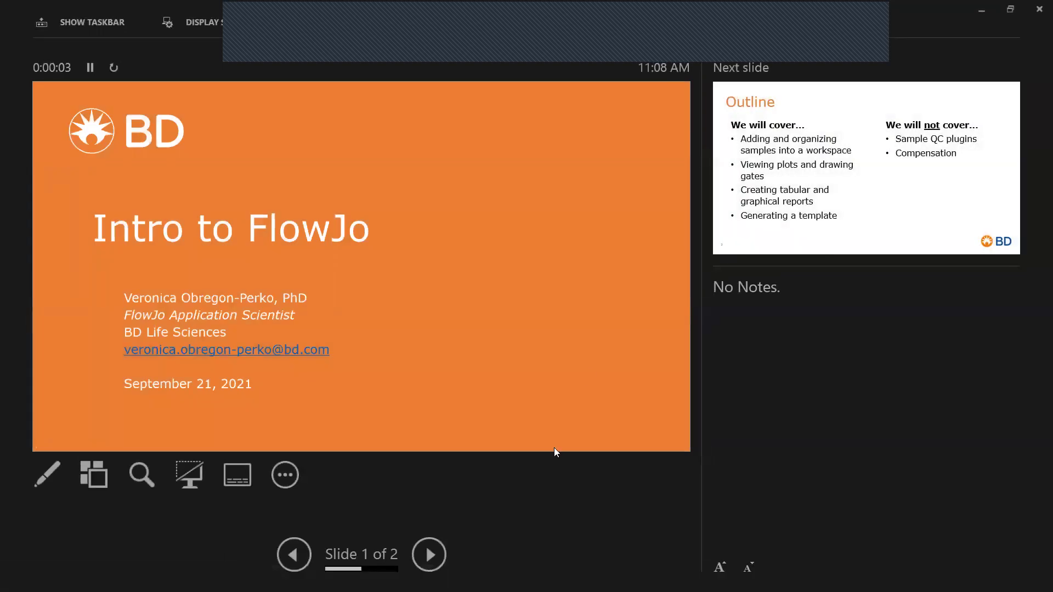
pyautogui.click(285, 475)
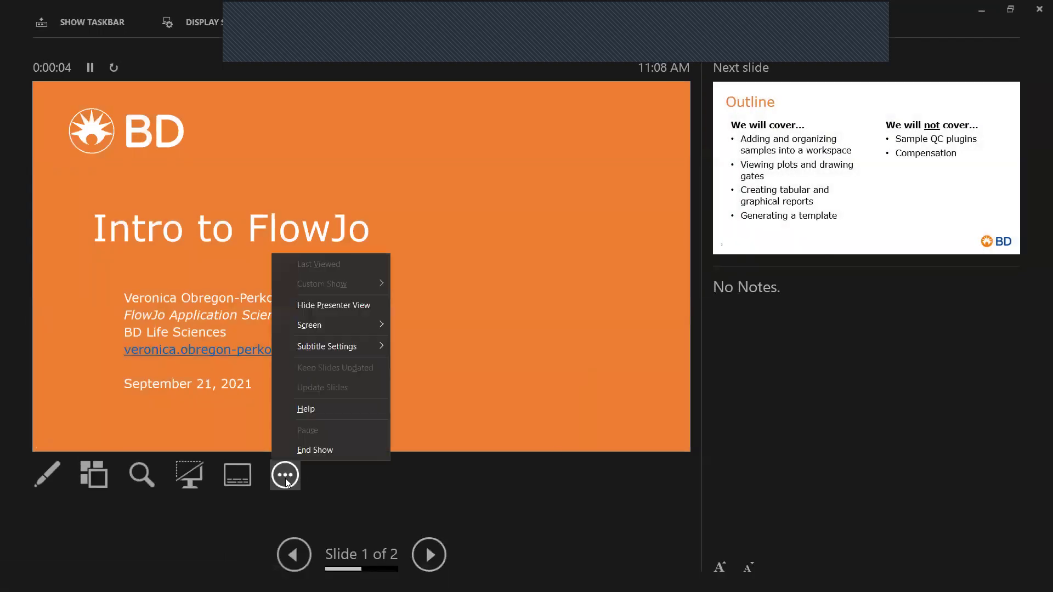
pyautogui.click(331, 305)
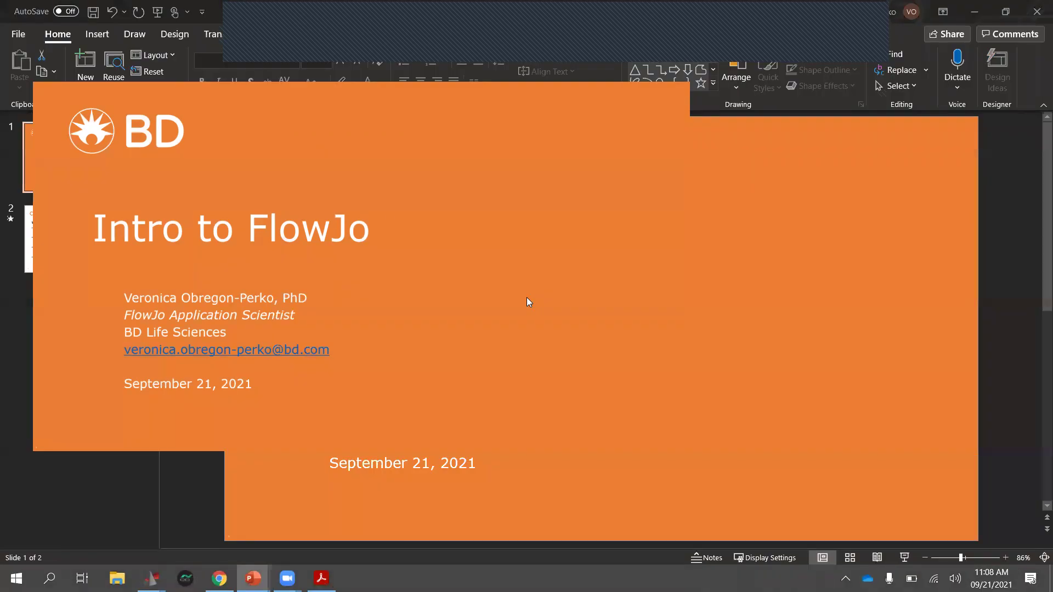